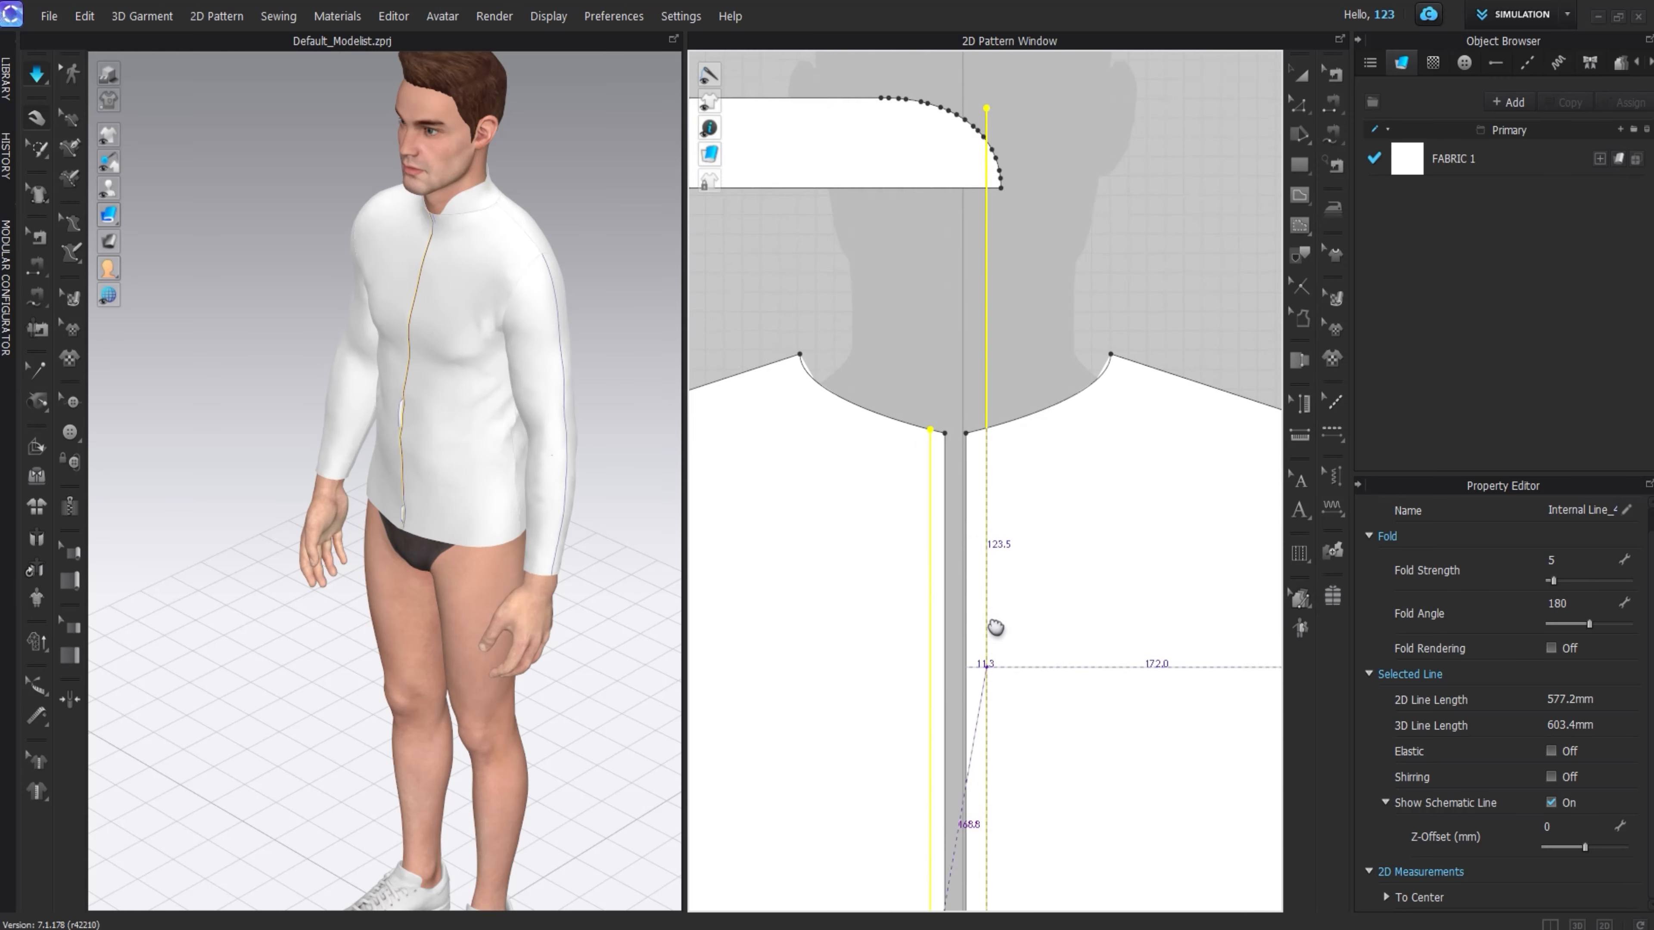
- Shift the front panel's internal placket line slightly closer to the center-front edge
{"action": "middle_click_drag", "start_coordinate": [994, 628], "coordinate": [993, 430]}
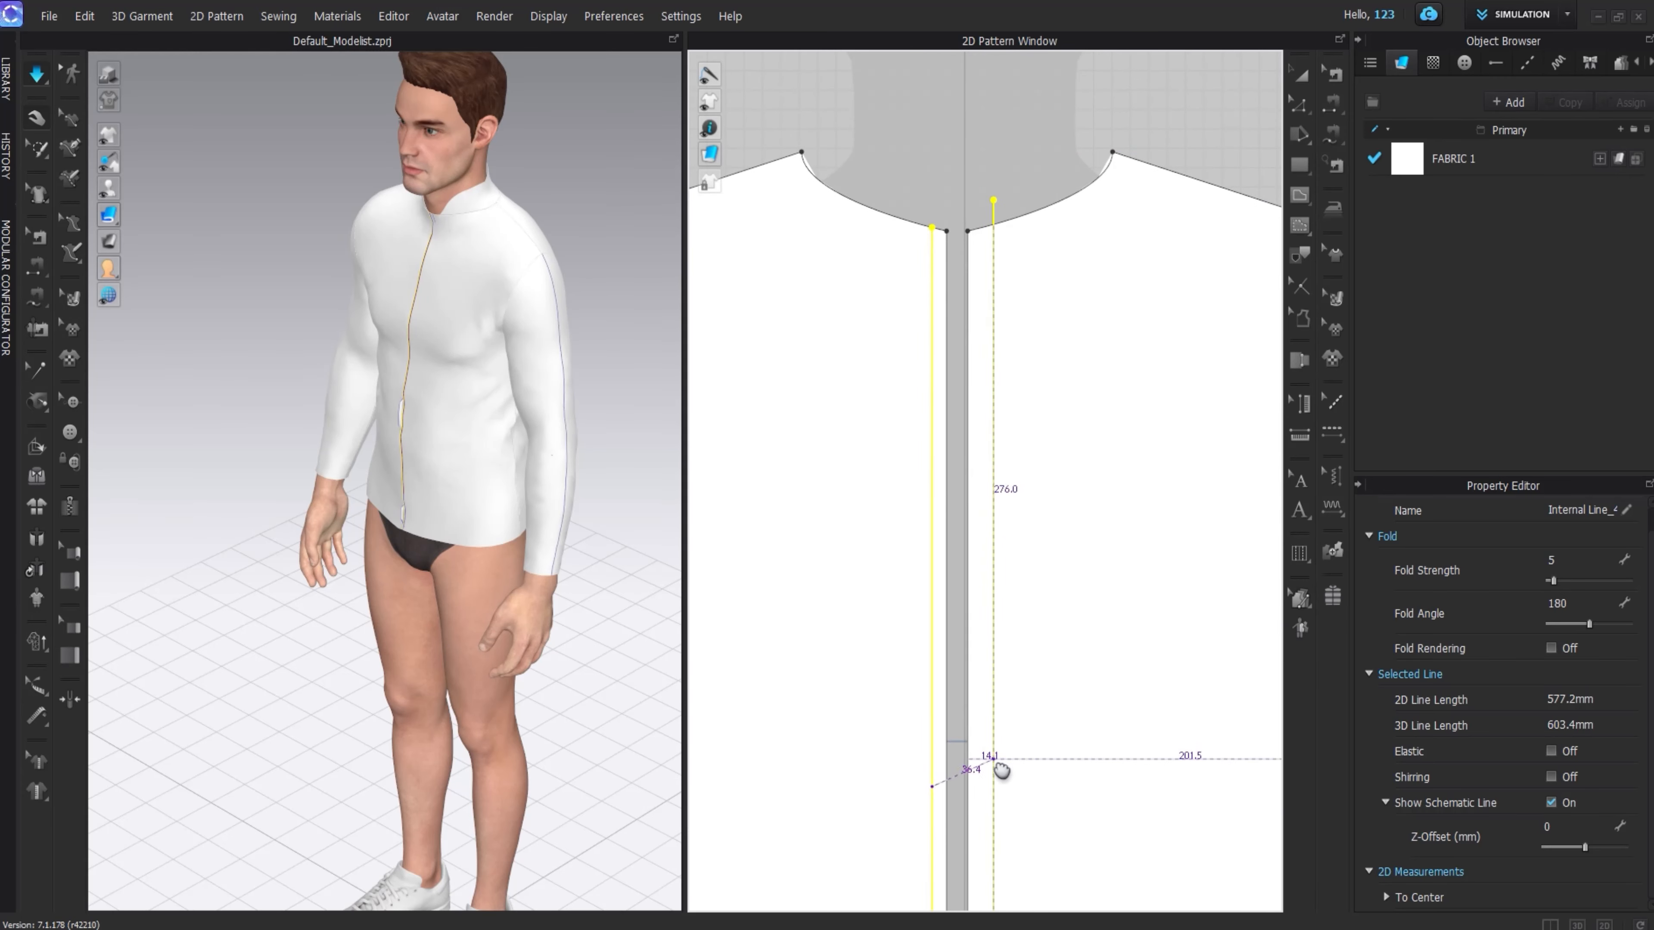
{"action": "left_click", "coordinate": [991, 796]}
{"action": "scroll", "coordinate": [967, 608], "scroll_direction": "up", "scroll_amount": 4}
{"action": "middle_click_drag", "start_coordinate": [983, 838], "coordinate": [949, 559]}
{"action": "scroll", "coordinate": [942, 677], "scroll_direction": "up", "scroll_amount": 5}
{"action": "middle_click_drag", "start_coordinate": [1040, 782], "coordinate": [1149, 560]}
{"action": "left_click", "coordinate": [1134, 550]}
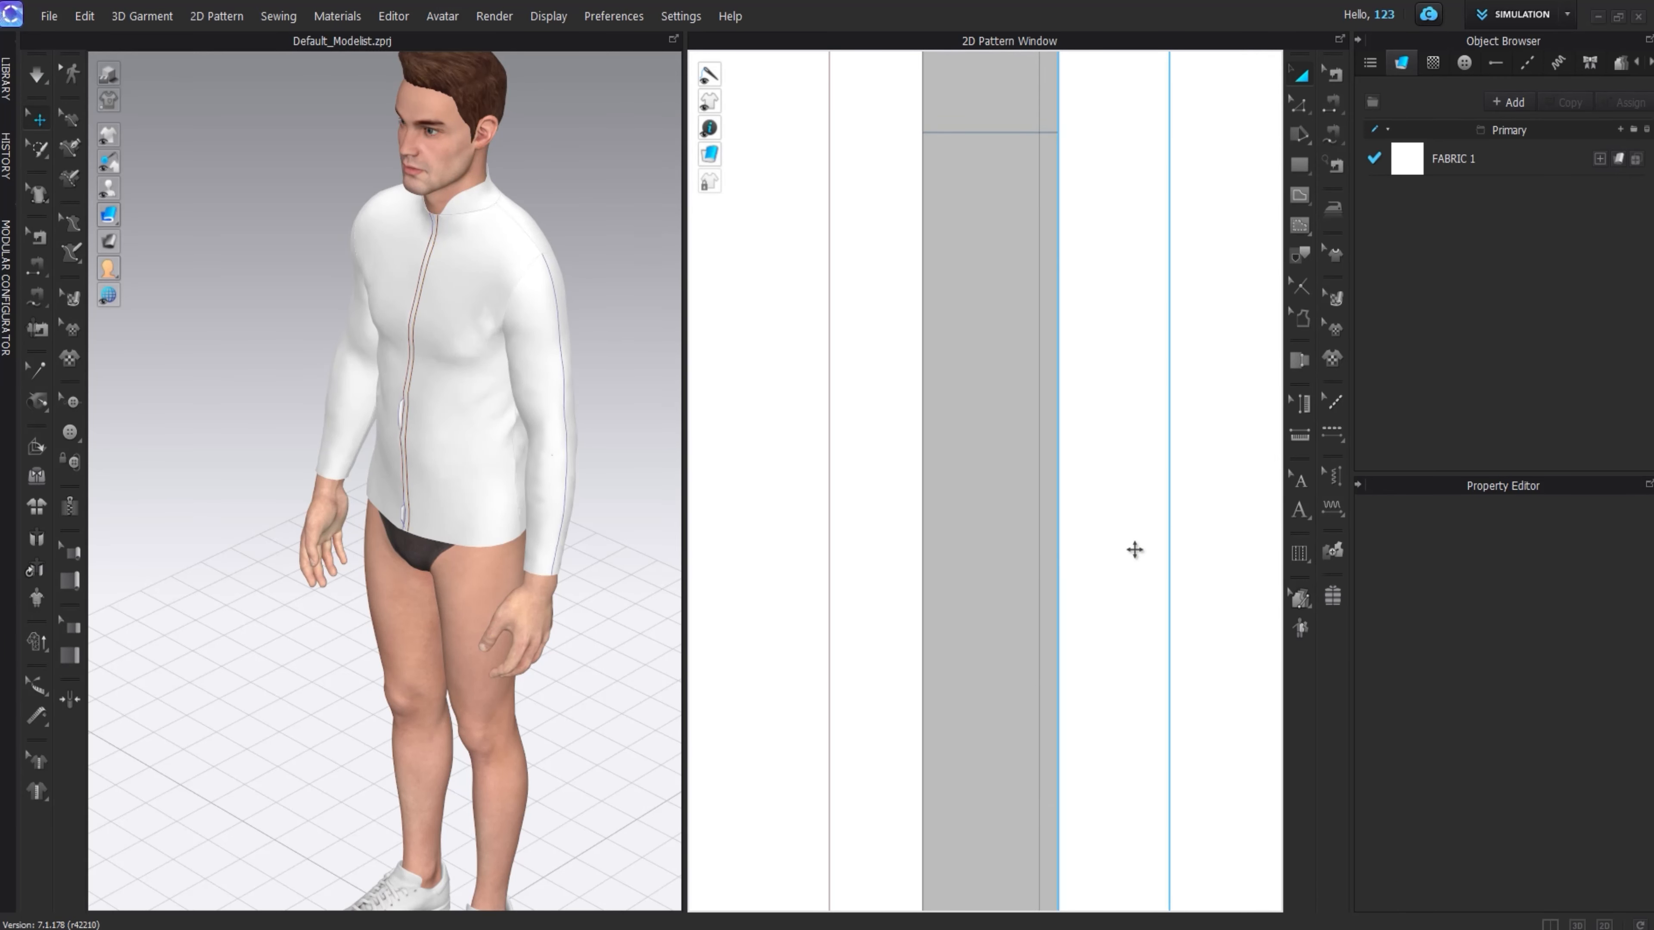
{"action": "left_click_drag", "start_coordinate": [1170, 526], "coordinate": [1157, 528]}
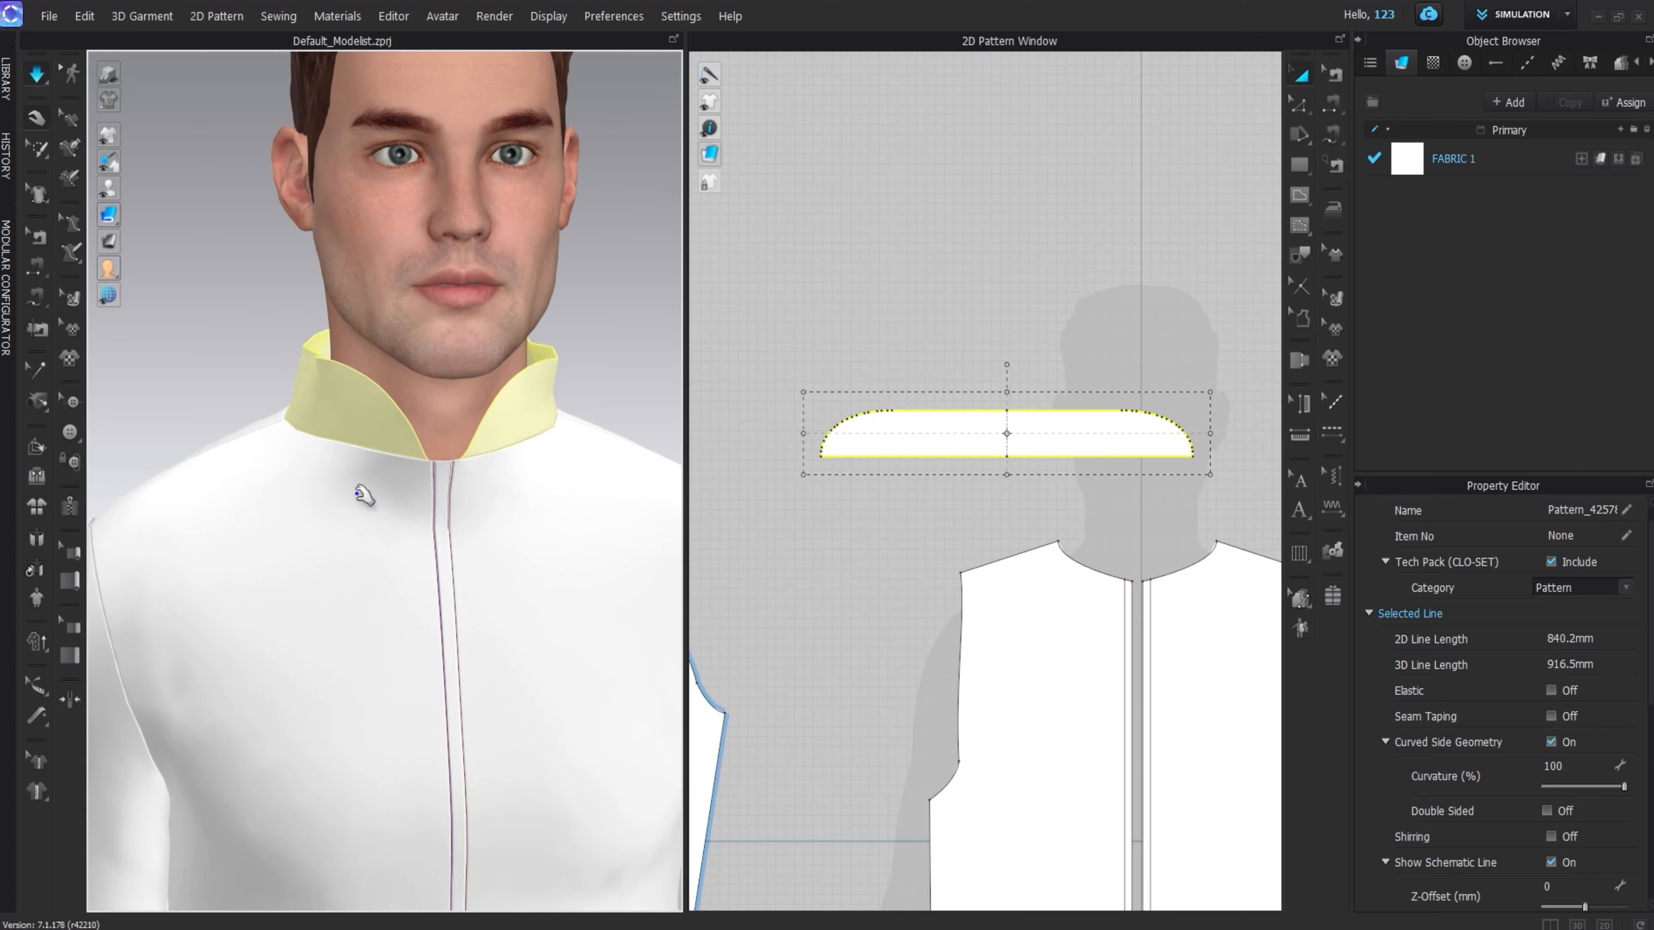
- Make the collar pattern slightly taller, narrow it evenly from both ends, and simulate the fit on the avatar
{"action": "left_click", "coordinate": [1012, 400]}
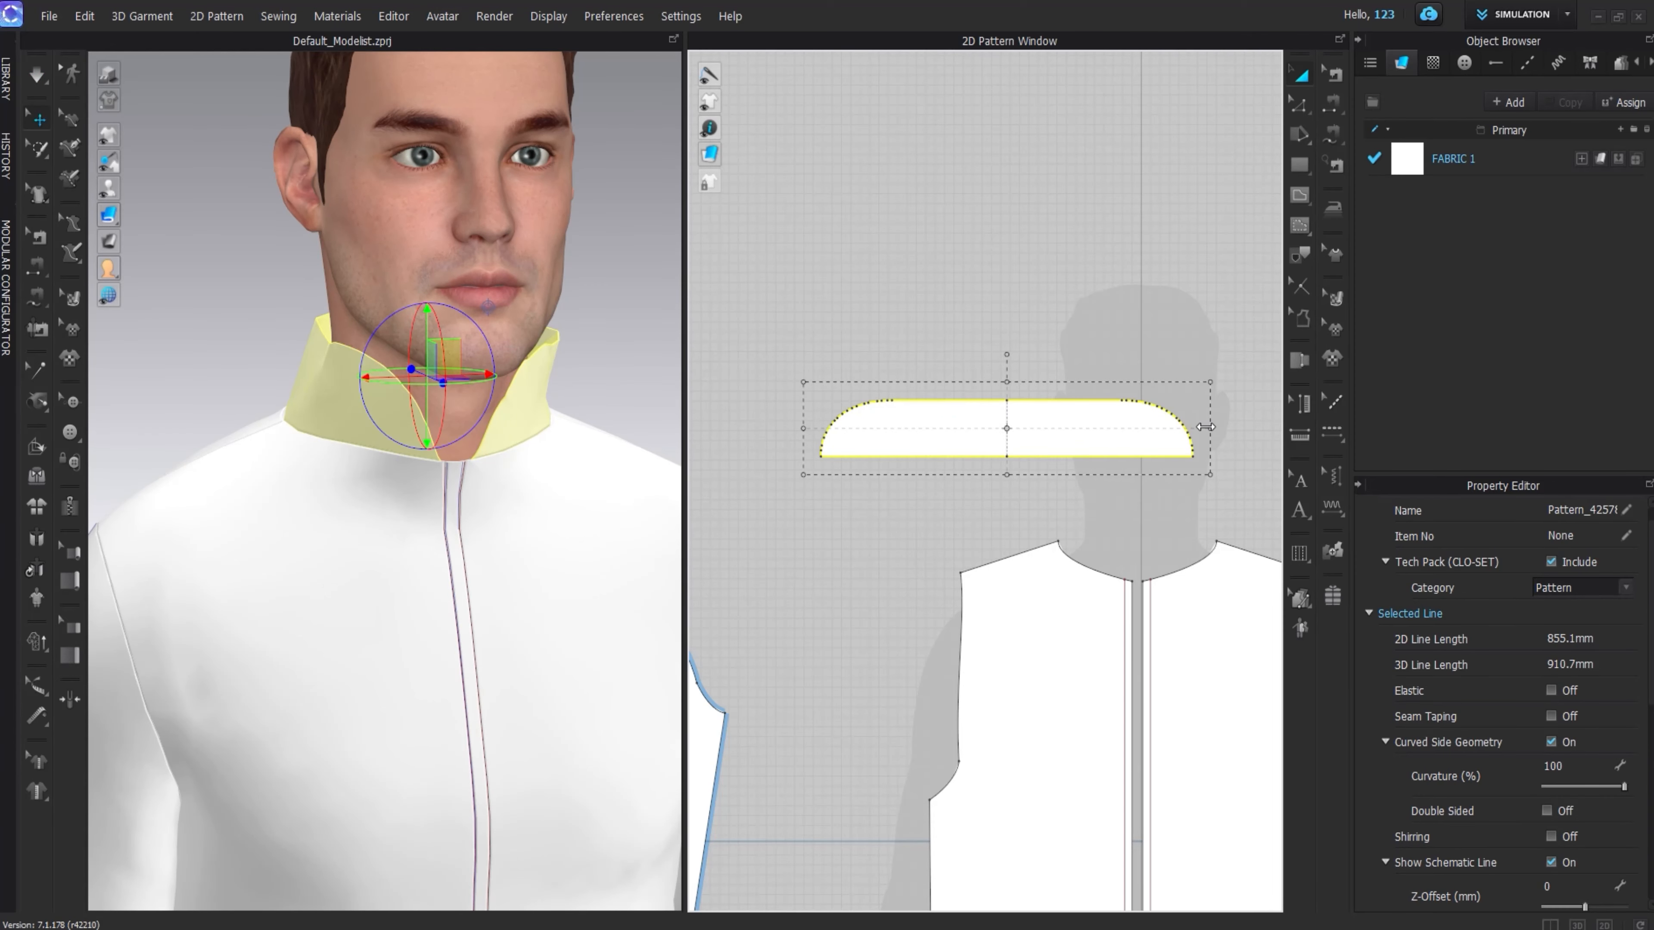
{"action": "left_click_drag", "start_coordinate": [1206, 427], "coordinate": [1195, 427]}
{"action": "left_click_drag", "start_coordinate": [801, 431], "coordinate": [812, 432]}
{"action": "key", "text": "space"}
{"action": "right_click_drag", "start_coordinate": [296, 454], "coordinate": [495, 451]}
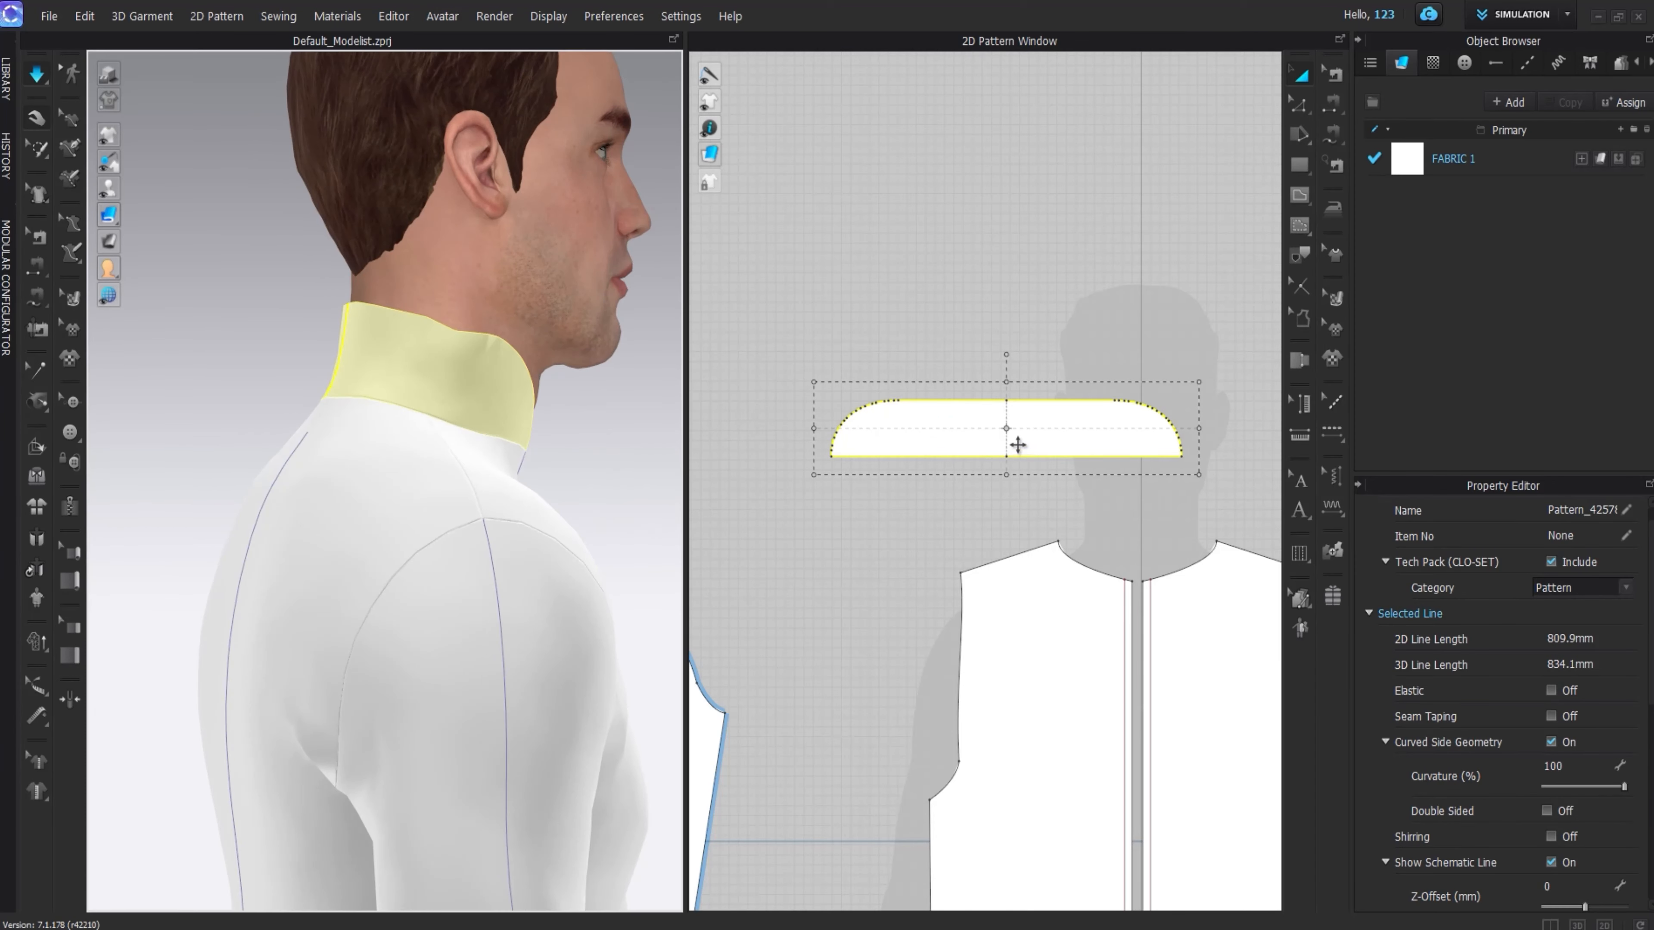
- Lower the collar pattern's upper edge slightly and simulate the collar again
{"action": "left_click_drag", "start_coordinate": [1004, 384], "coordinate": [1003, 392]}
{"action": "key", "text": "space"}
{"action": "right_click_drag", "start_coordinate": [488, 521], "coordinate": [391, 533]}
- Set the additional rendering thickness of the front, back and sleeve patterns to 2.0 mm, leaving out the collar
{"action": "scroll", "coordinate": [1555, 765], "scroll_direction": "down", "scroll_amount": 5}
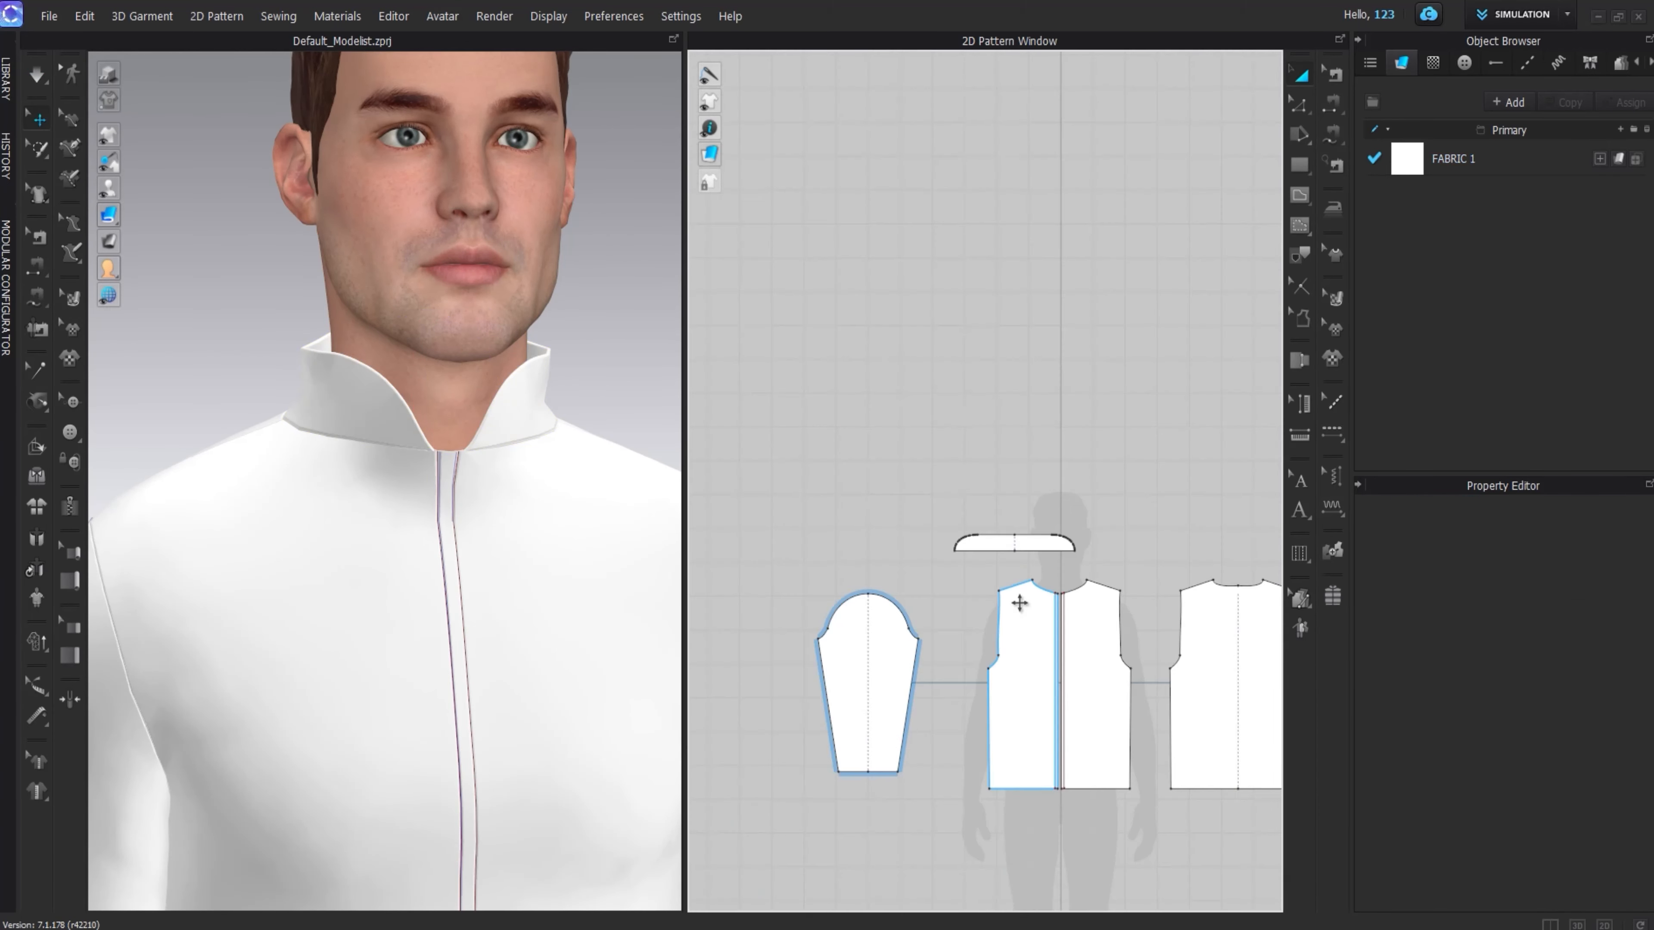
{"action": "left_click", "coordinate": [1058, 609]}
{"action": "middle_click_drag", "start_coordinate": [1105, 616], "coordinate": [1015, 424]}
{"action": "left_click", "coordinate": [1015, 424], "text": "shift"}
{"action": "left_click", "coordinate": [933, 444], "text": "shift"}
{"action": "left_click", "coordinate": [1174, 473], "text": "shift"}
{"action": "left_click", "coordinate": [808, 511], "text": "shift"}
{"action": "scroll", "coordinate": [808, 511], "scroll_direction": "down", "scroll_amount": 2}
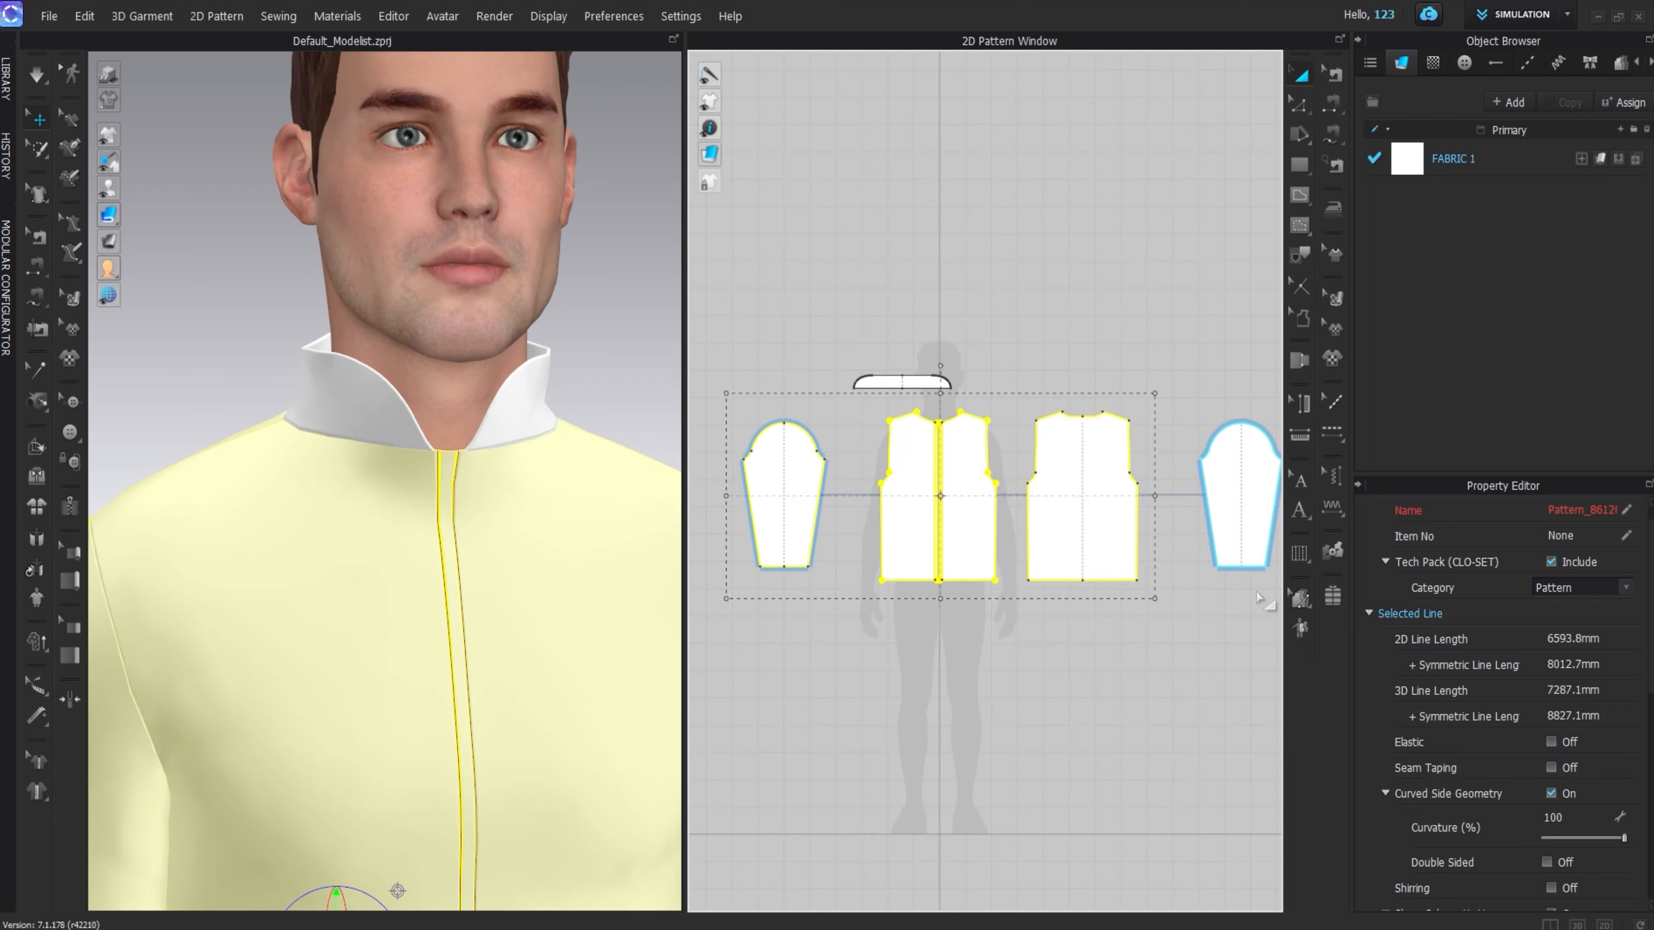
{"action": "scroll", "coordinate": [1578, 825], "scroll_direction": "down", "scroll_amount": 5}
{"action": "left_click", "coordinate": [1576, 861]}
{"action": "type", "text": "0.5"}
{"action": "key", "text": "Return"}
{"action": "left_click", "coordinate": [1107, 704]}
- Run the simulation and pull both lower corners of the jacket fronts downward on the avatar
{"action": "key", "text": "space"}
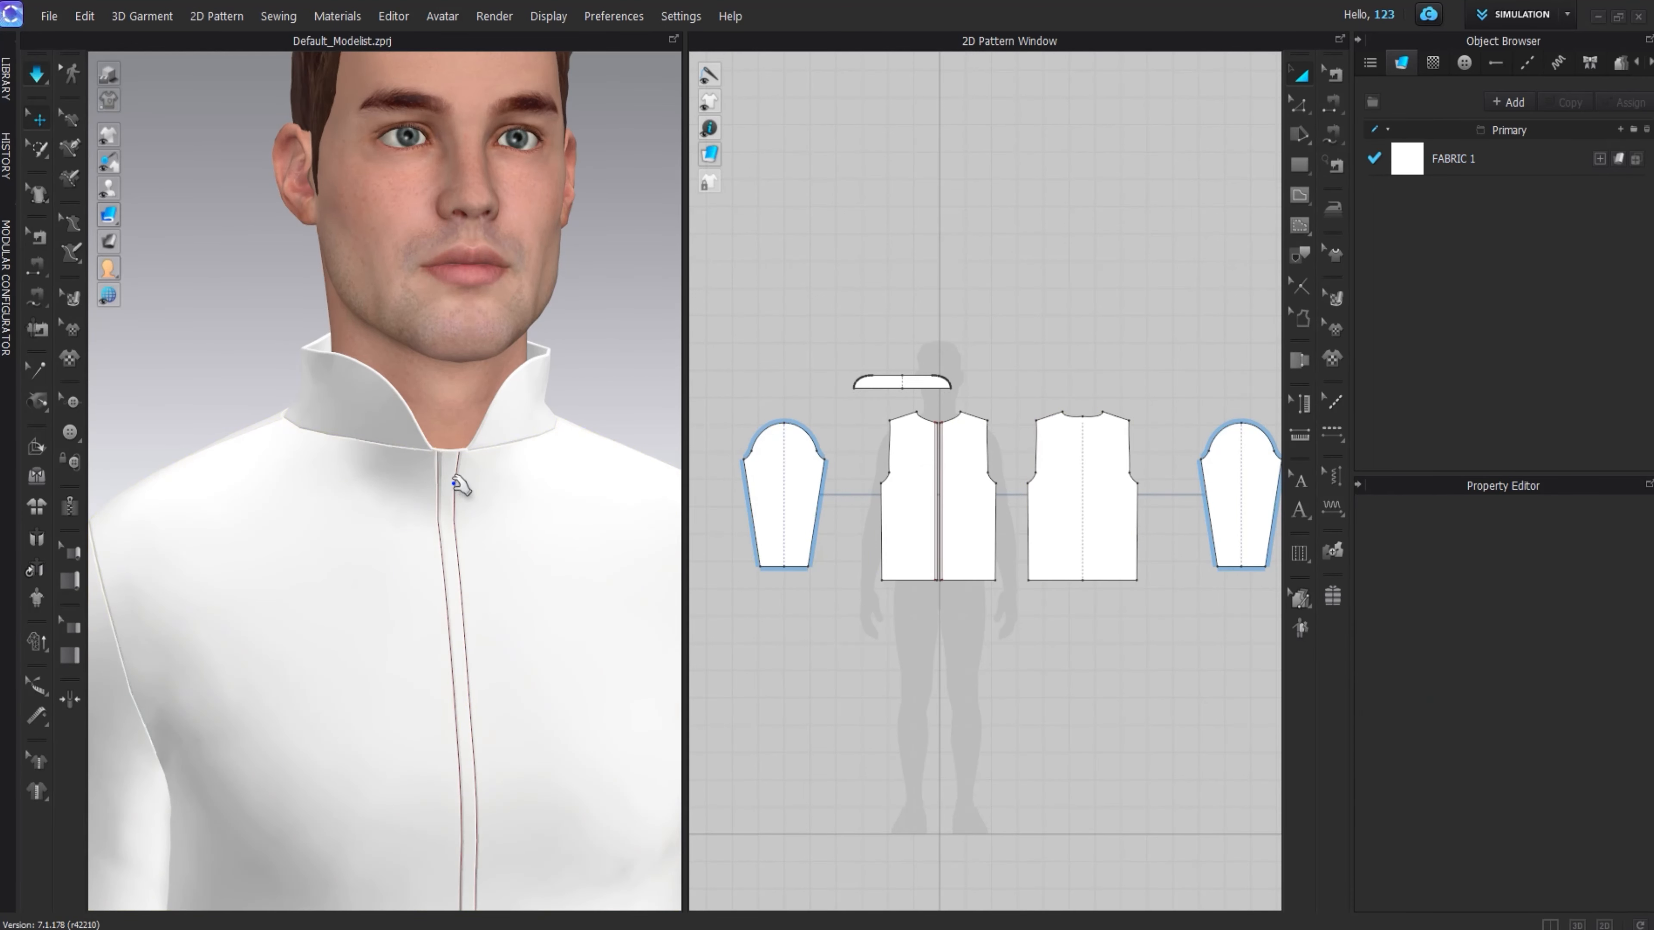
{"action": "scroll", "coordinate": [458, 484], "scroll_direction": "down", "scroll_amount": 2}
{"action": "middle_click_drag", "start_coordinate": [458, 485], "coordinate": [458, 313]}
{"action": "right_click_drag", "start_coordinate": [618, 549], "coordinate": [428, 565]}
{"action": "middle_click_drag", "start_coordinate": [345, 704], "coordinate": [382, 320]}
{"action": "left_click_drag", "start_coordinate": [223, 642], "coordinate": [286, 810]}
{"action": "left_click_drag", "start_coordinate": [612, 642], "coordinate": [633, 710]}
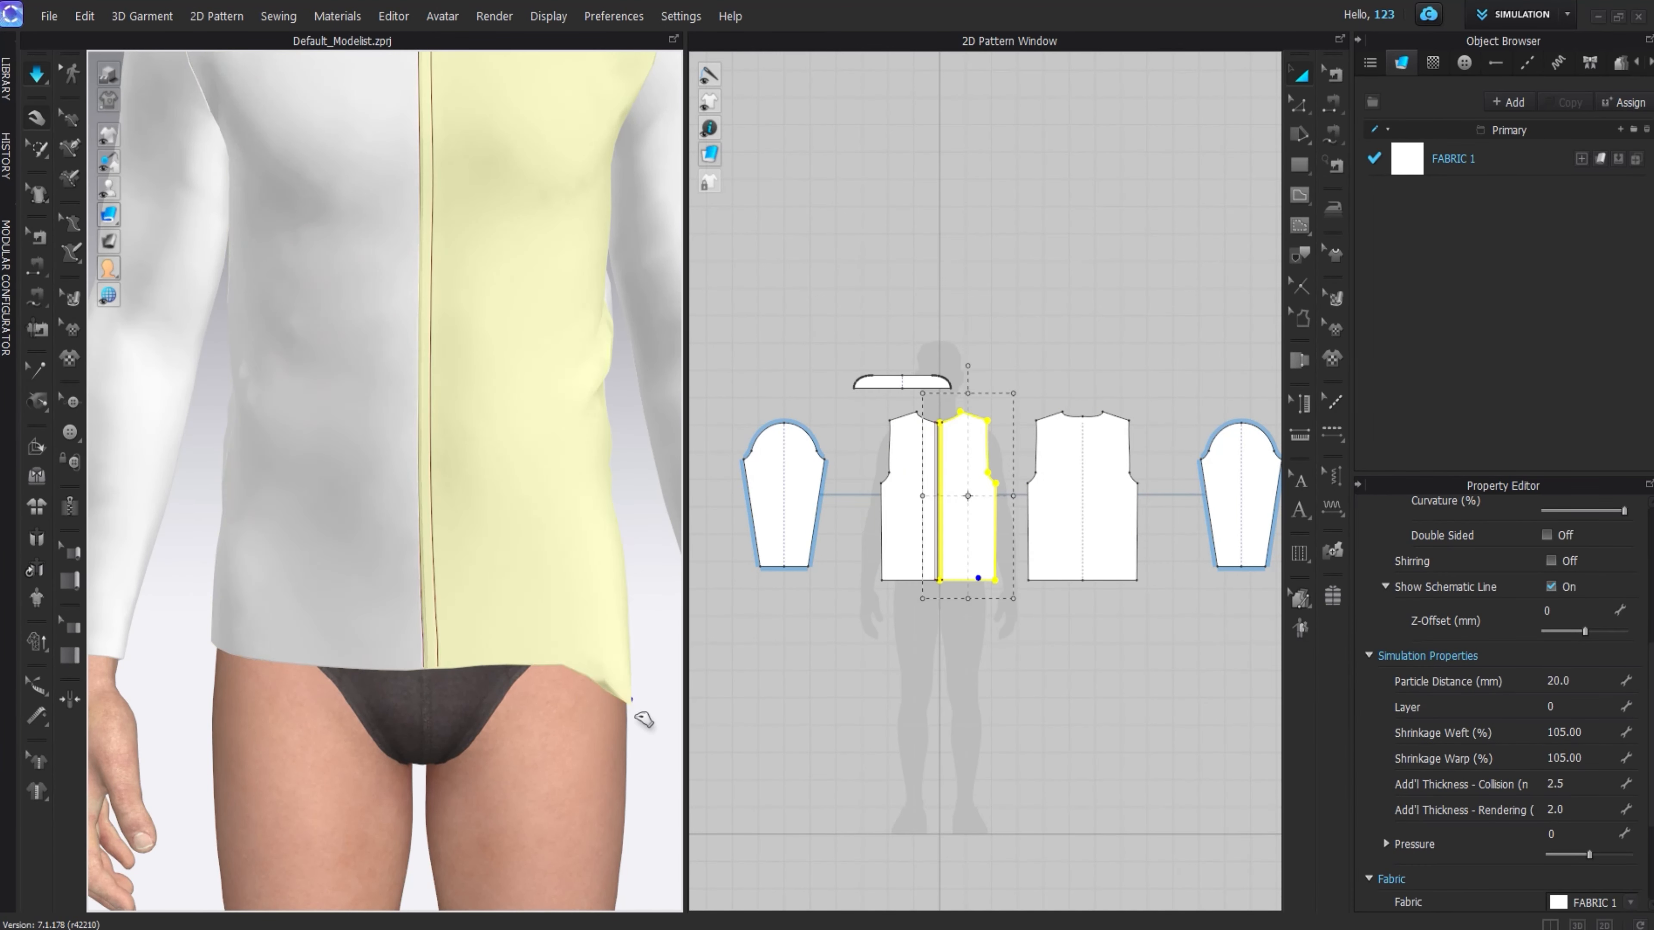
{"action": "left_click", "coordinate": [712, 599]}
- Move the internal placket lines on both front panels farther away from their center-front edges
{"action": "scroll", "coordinate": [954, 430], "scroll_direction": "up", "scroll_amount": 8}
{"action": "scroll", "coordinate": [938, 473], "scroll_direction": "up", "scroll_amount": 4}
{"action": "middle_click_drag", "start_coordinate": [937, 449], "coordinate": [1185, 481]}
{"action": "left_click", "coordinate": [1185, 480]}
{"action": "left_click", "coordinate": [1336, 70]}
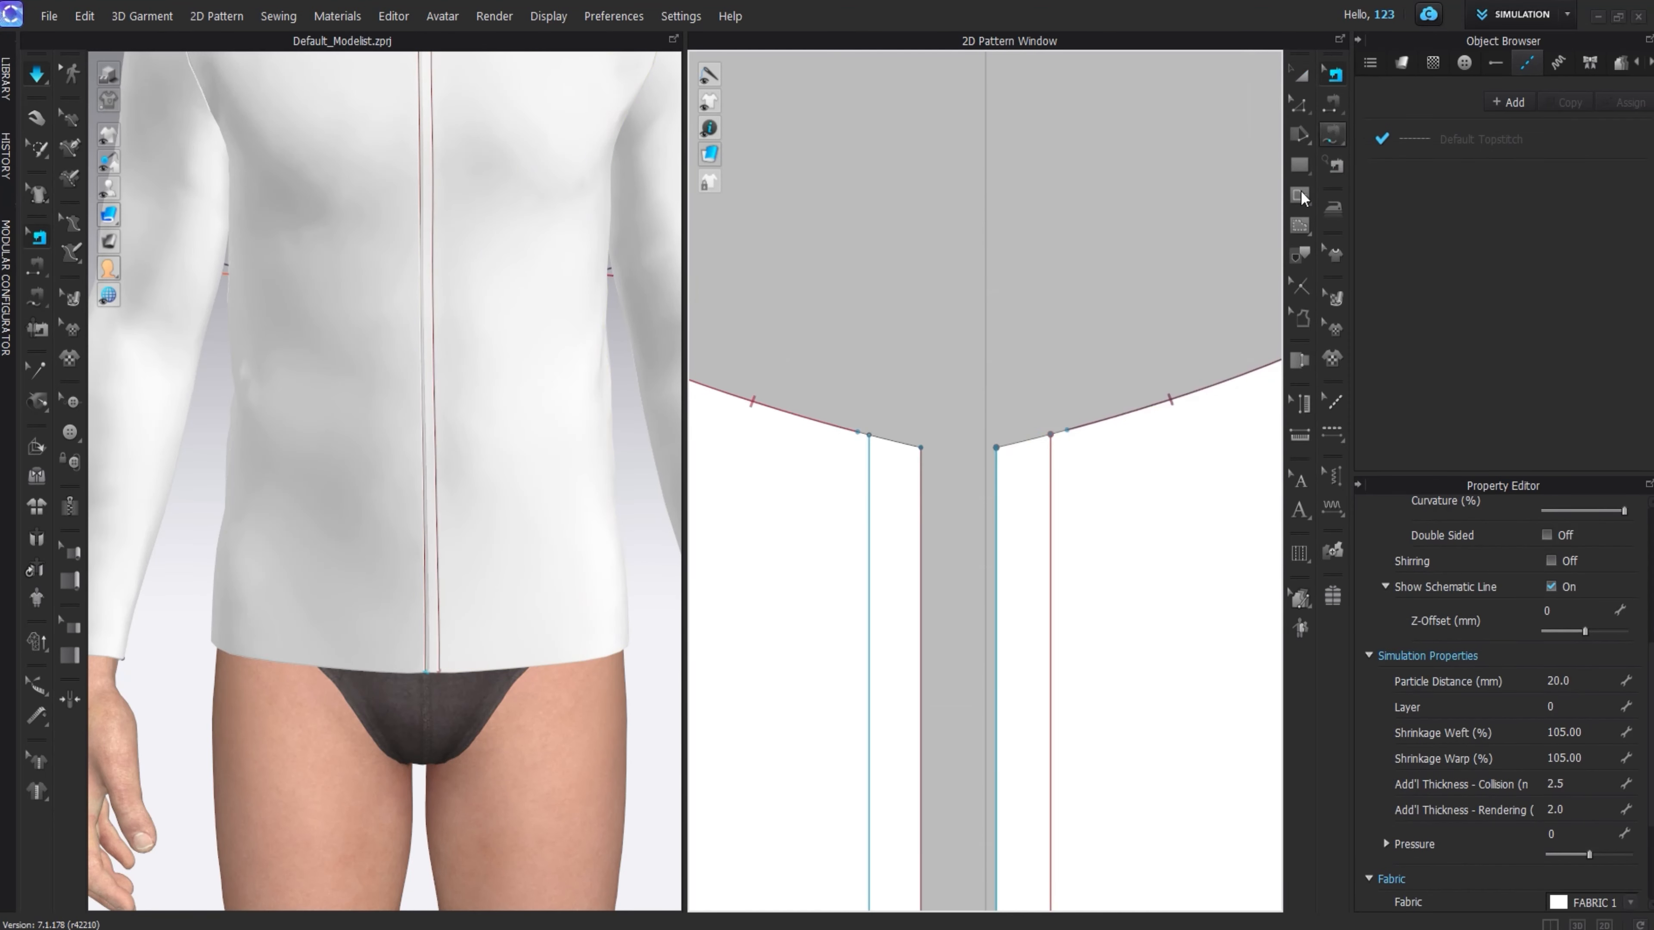
{"action": "left_click", "coordinate": [1301, 82]}
{"action": "scroll", "coordinate": [1051, 463], "scroll_direction": "up", "scroll_amount": 4}
{"action": "left_click_drag", "start_coordinate": [1051, 463], "coordinate": [1092, 460]}
{"action": "scroll", "coordinate": [1092, 460], "scroll_direction": "down", "scroll_amount": 2}
{"action": "middle_click_drag", "start_coordinate": [1040, 483], "coordinate": [1182, 430]}
{"action": "left_click_drag", "start_coordinate": [949, 432], "coordinate": [919, 432]}
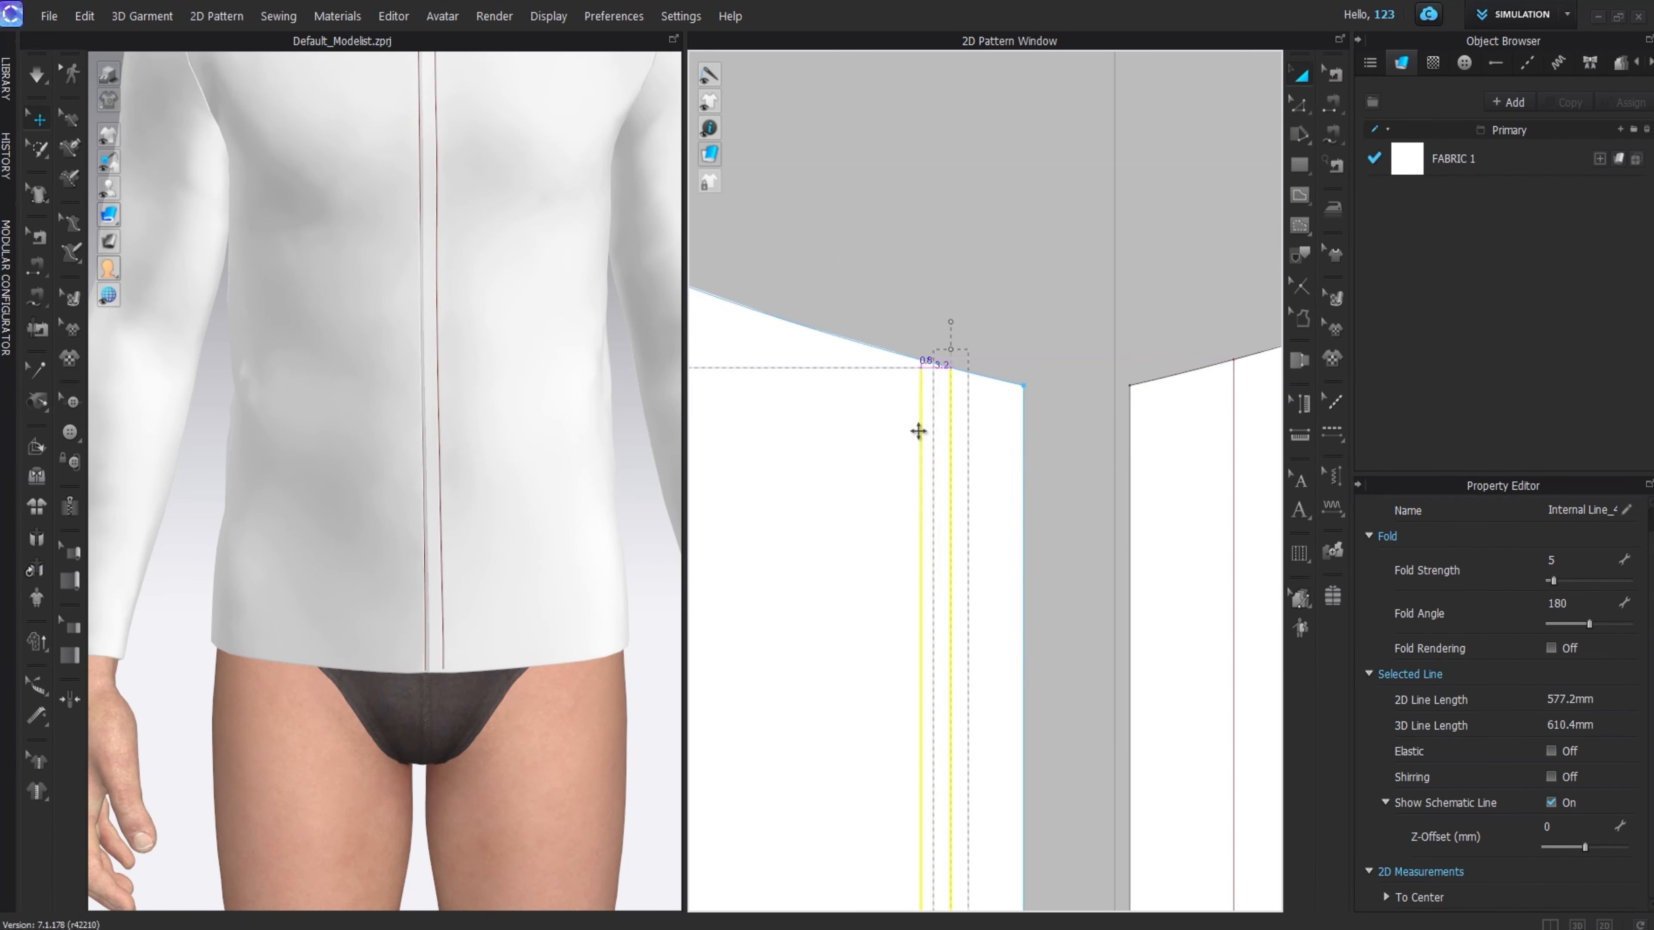
- Extend one front panel's center edge outward toward the opposite front panel to form an overlap
{"action": "scroll", "coordinate": [918, 431], "scroll_direction": "down", "scroll_amount": 6}
{"action": "left_click_drag", "start_coordinate": [934, 255], "coordinate": [915, 254]}
{"action": "middle_click_drag", "start_coordinate": [948, 254], "coordinate": [967, 261]}
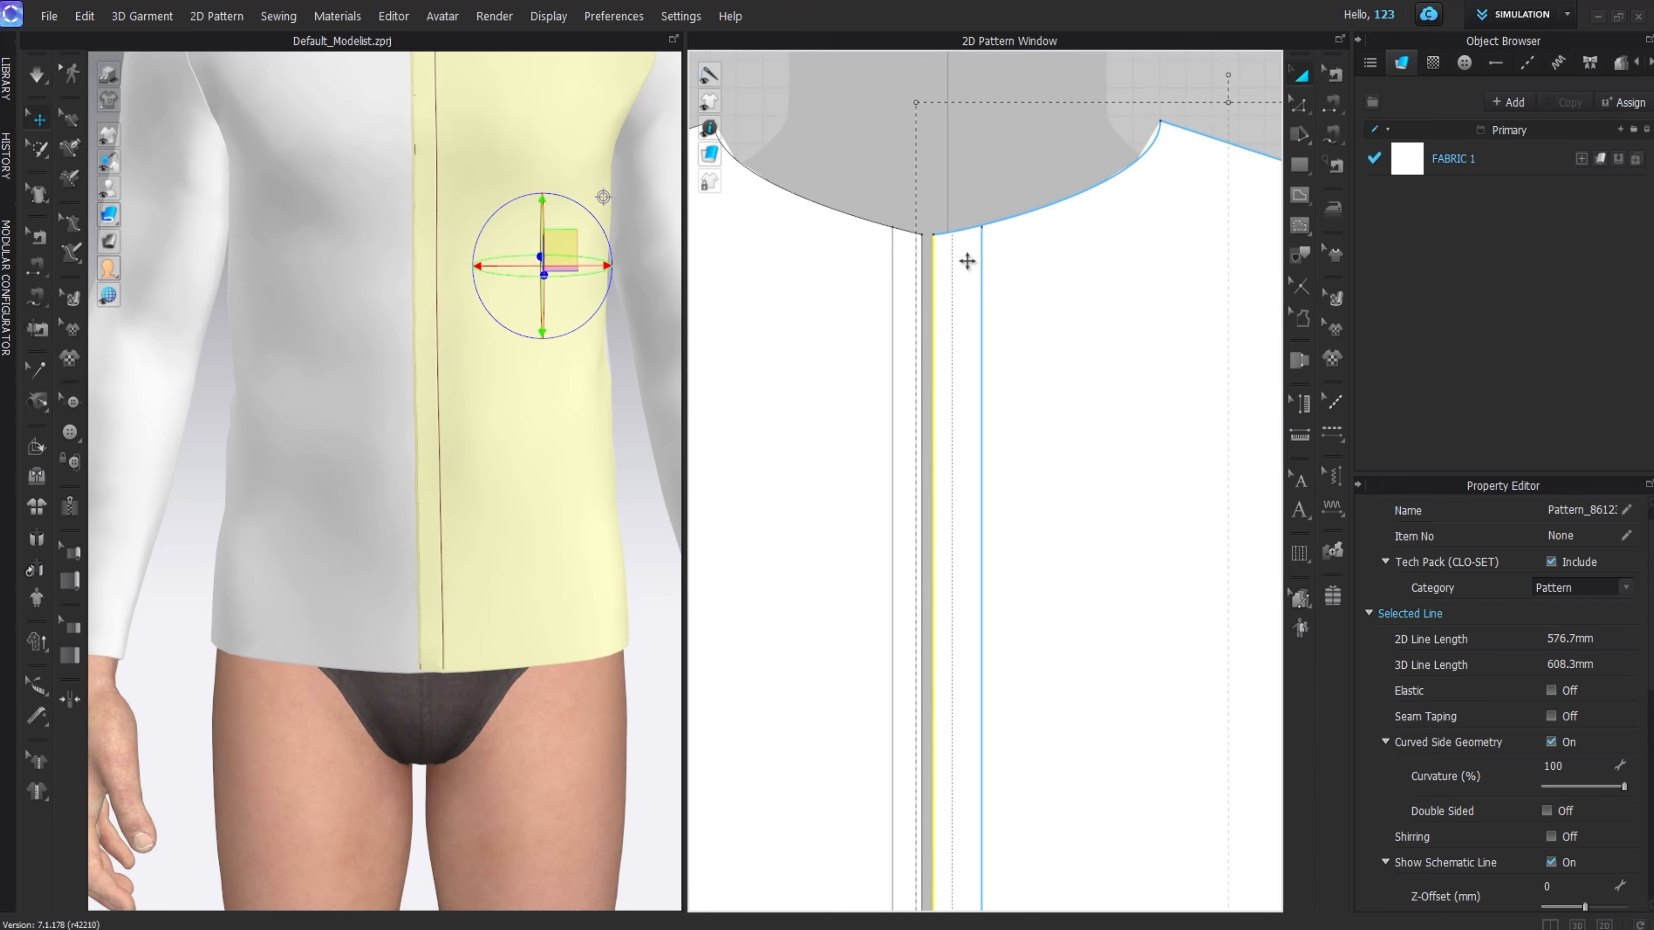
{"action": "left_click", "coordinate": [977, 206]}
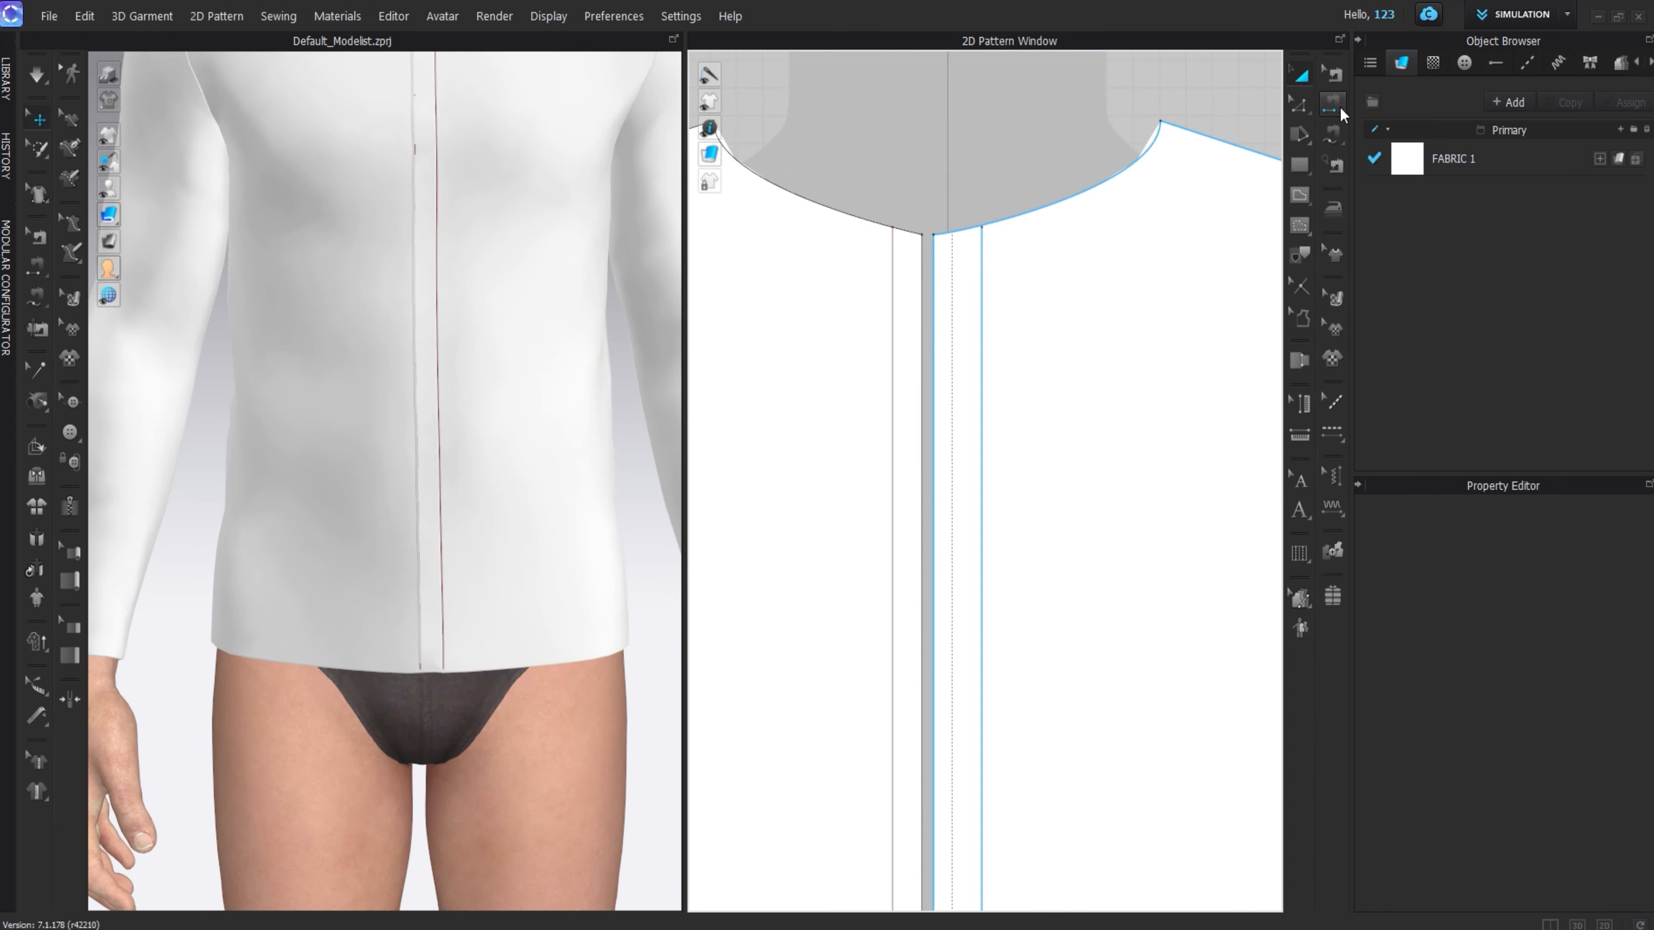
- Delete the sewing on the opposite front panel's center-front edge
{"action": "left_click", "coordinate": [1334, 74]}
{"action": "left_click", "coordinate": [922, 317]}
{"action": "key", "text": "a"}
{"action": "left_click", "coordinate": [1050, 314]}
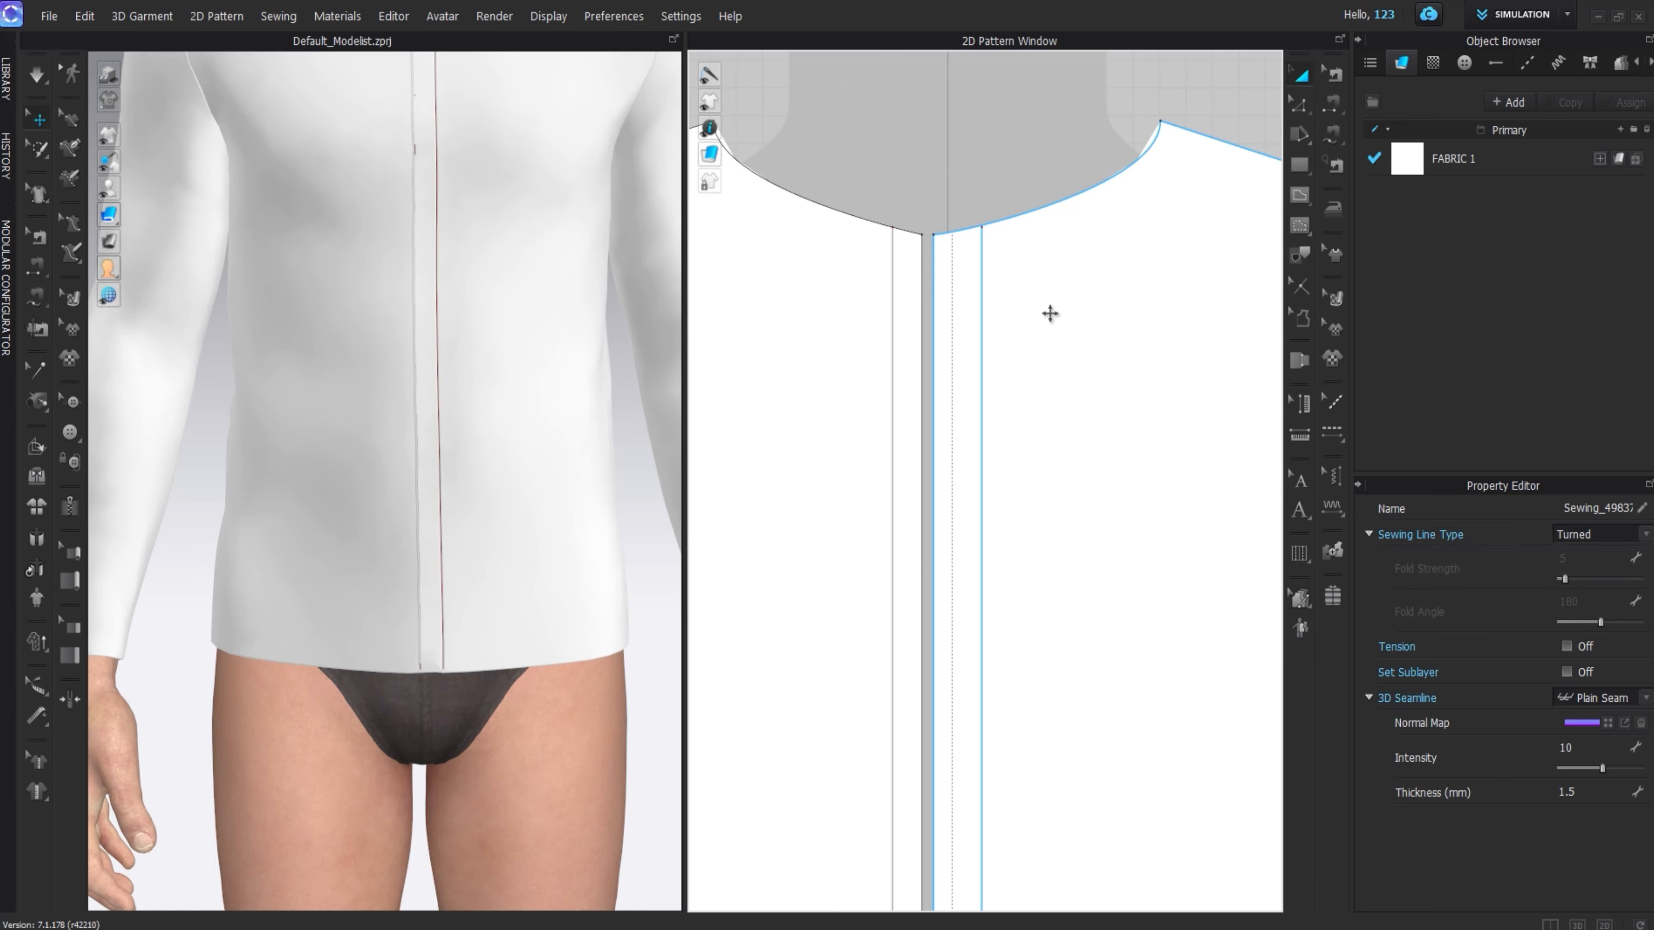
{"action": "key", "text": "b"}
{"action": "left_click", "coordinate": [924, 284]}
{"action": "key", "text": "Delete"}
- Simulate the garment with the opened front, then stop the simulation
{"action": "left_click", "coordinate": [1300, 75]}
{"action": "scroll", "coordinate": [973, 352], "scroll_direction": "down", "scroll_amount": 5}
{"action": "key", "text": "space"}
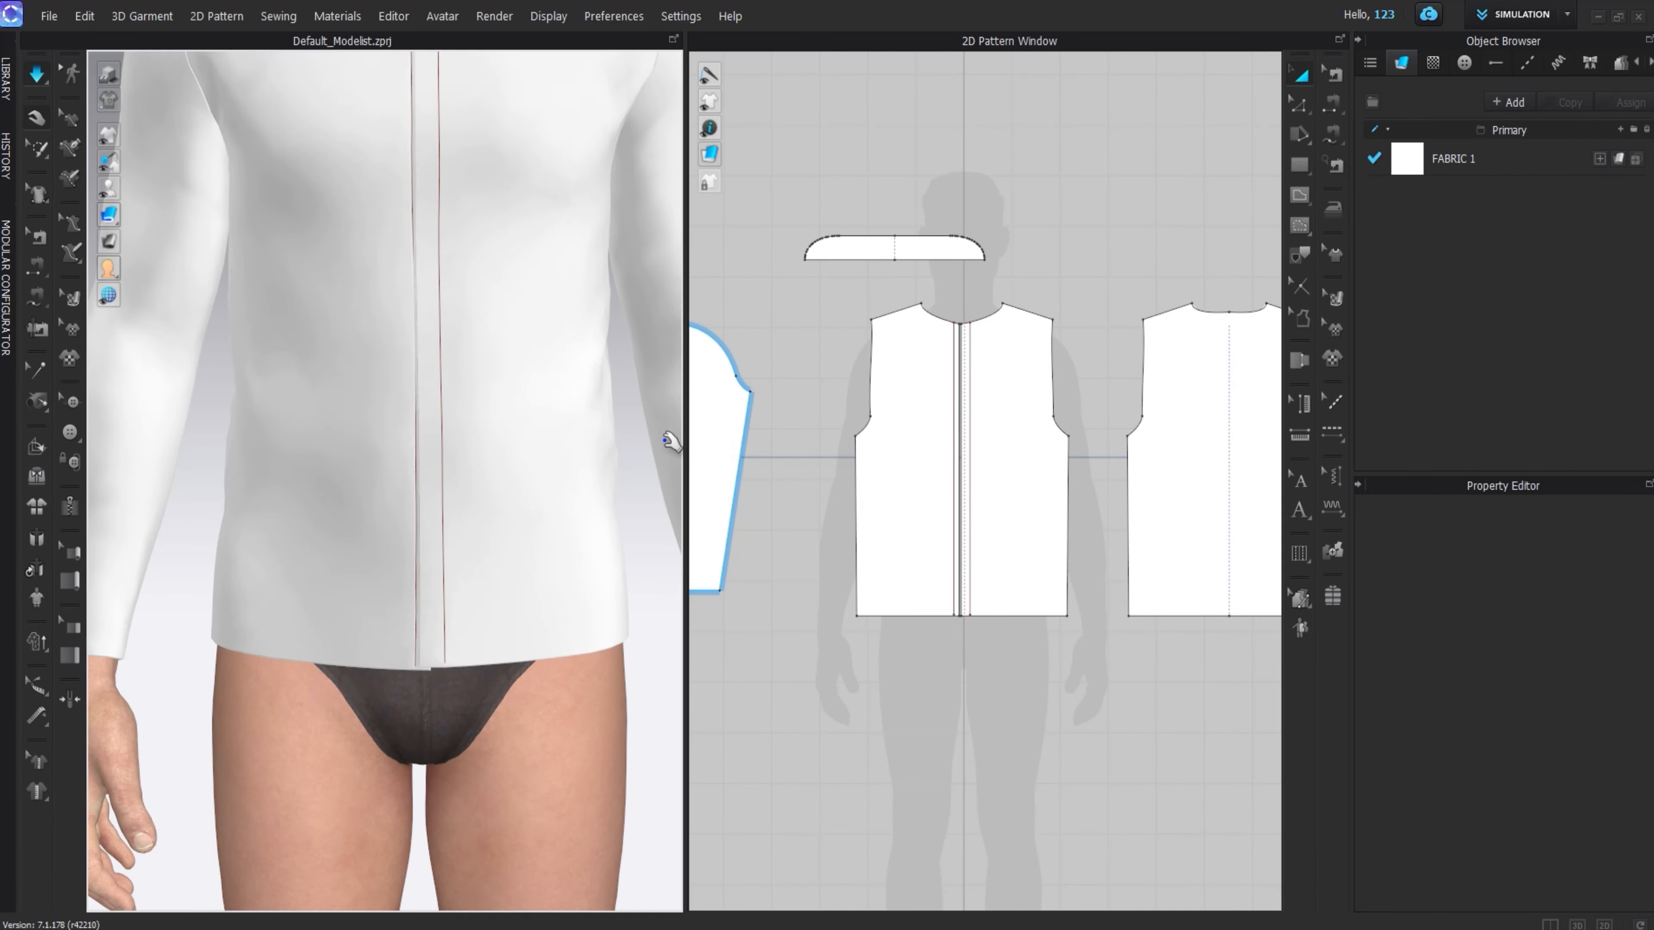
{"action": "scroll", "coordinate": [484, 451], "scroll_direction": "down", "scroll_amount": 3}
{"action": "scroll", "coordinate": [941, 653], "scroll_direction": "up", "scroll_amount": 10}
{"action": "key", "text": "space"}
{"action": "scroll", "coordinate": [907, 499], "scroll_direction": "down", "scroll_amount": 8}
{"action": "scroll", "coordinate": [938, 222], "scroll_direction": "up", "scroll_amount": 12}
- Move the upper endpoint of the extended front panel's placket line to just above the neckline
{"action": "key", "text": "z"}
{"action": "left_click_drag", "start_coordinate": [957, 209], "coordinate": [920, 176]}
{"action": "left_click", "coordinate": [1298, 92]}
{"action": "left_click", "coordinate": [924, 170]}
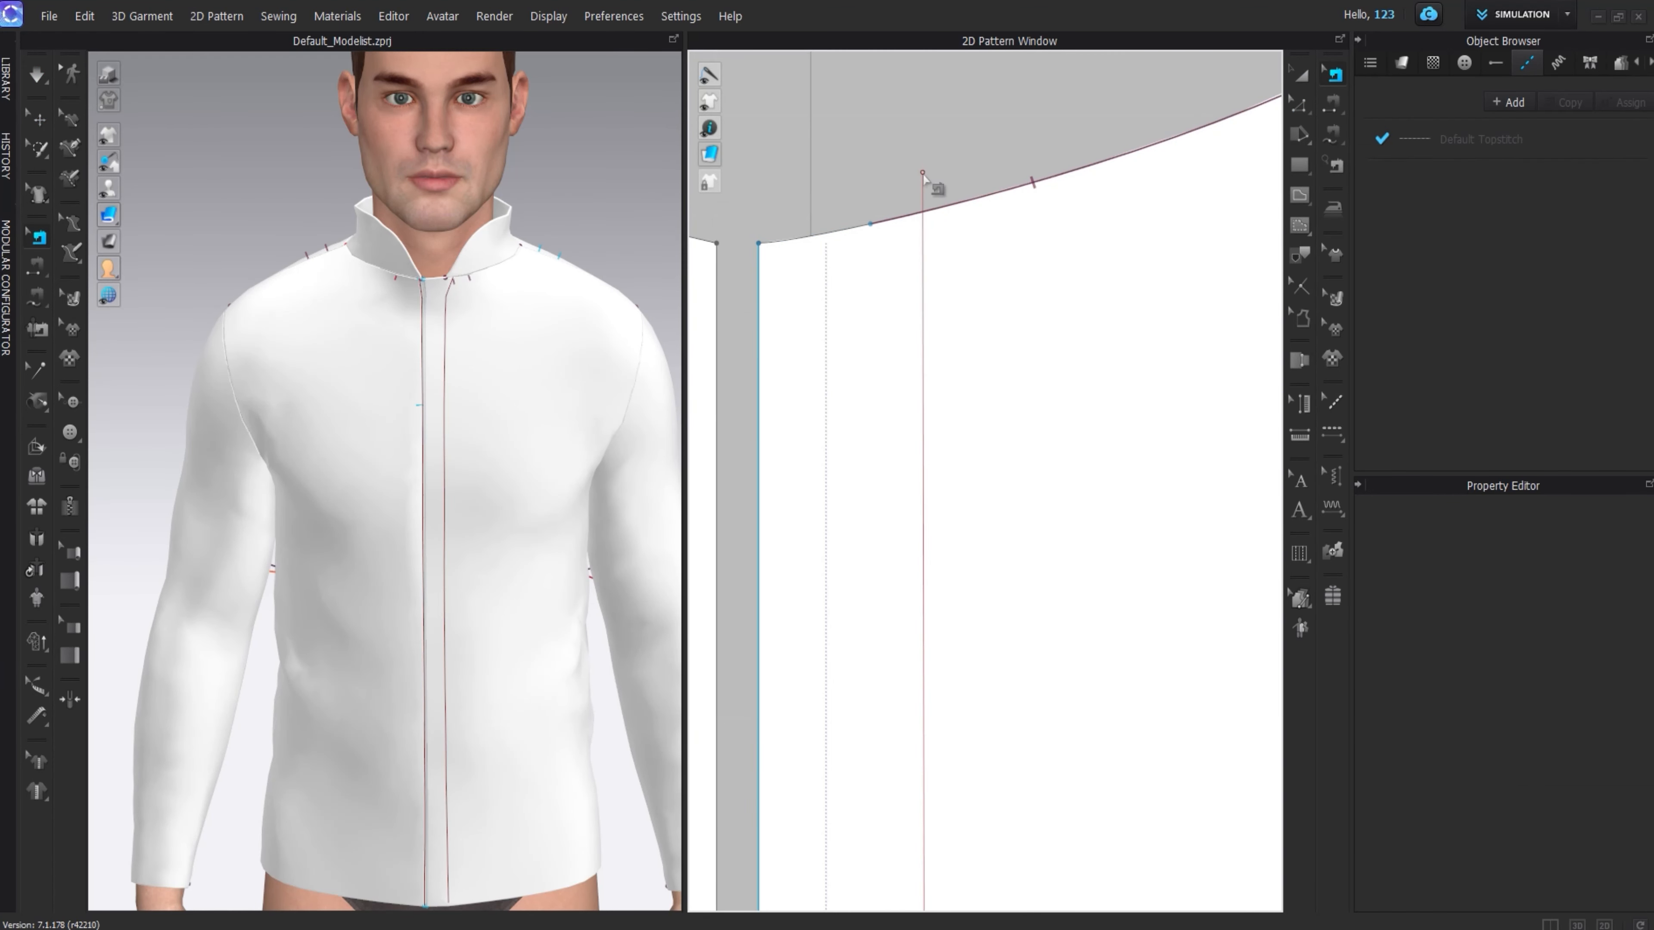
{"action": "left_click", "coordinate": [1300, 75]}
{"action": "left_click", "coordinate": [923, 173]}
- Adjust the neckline sewing endpoints on both front panels so they meet the internal placket lines
{"action": "left_click", "coordinate": [1335, 74]}
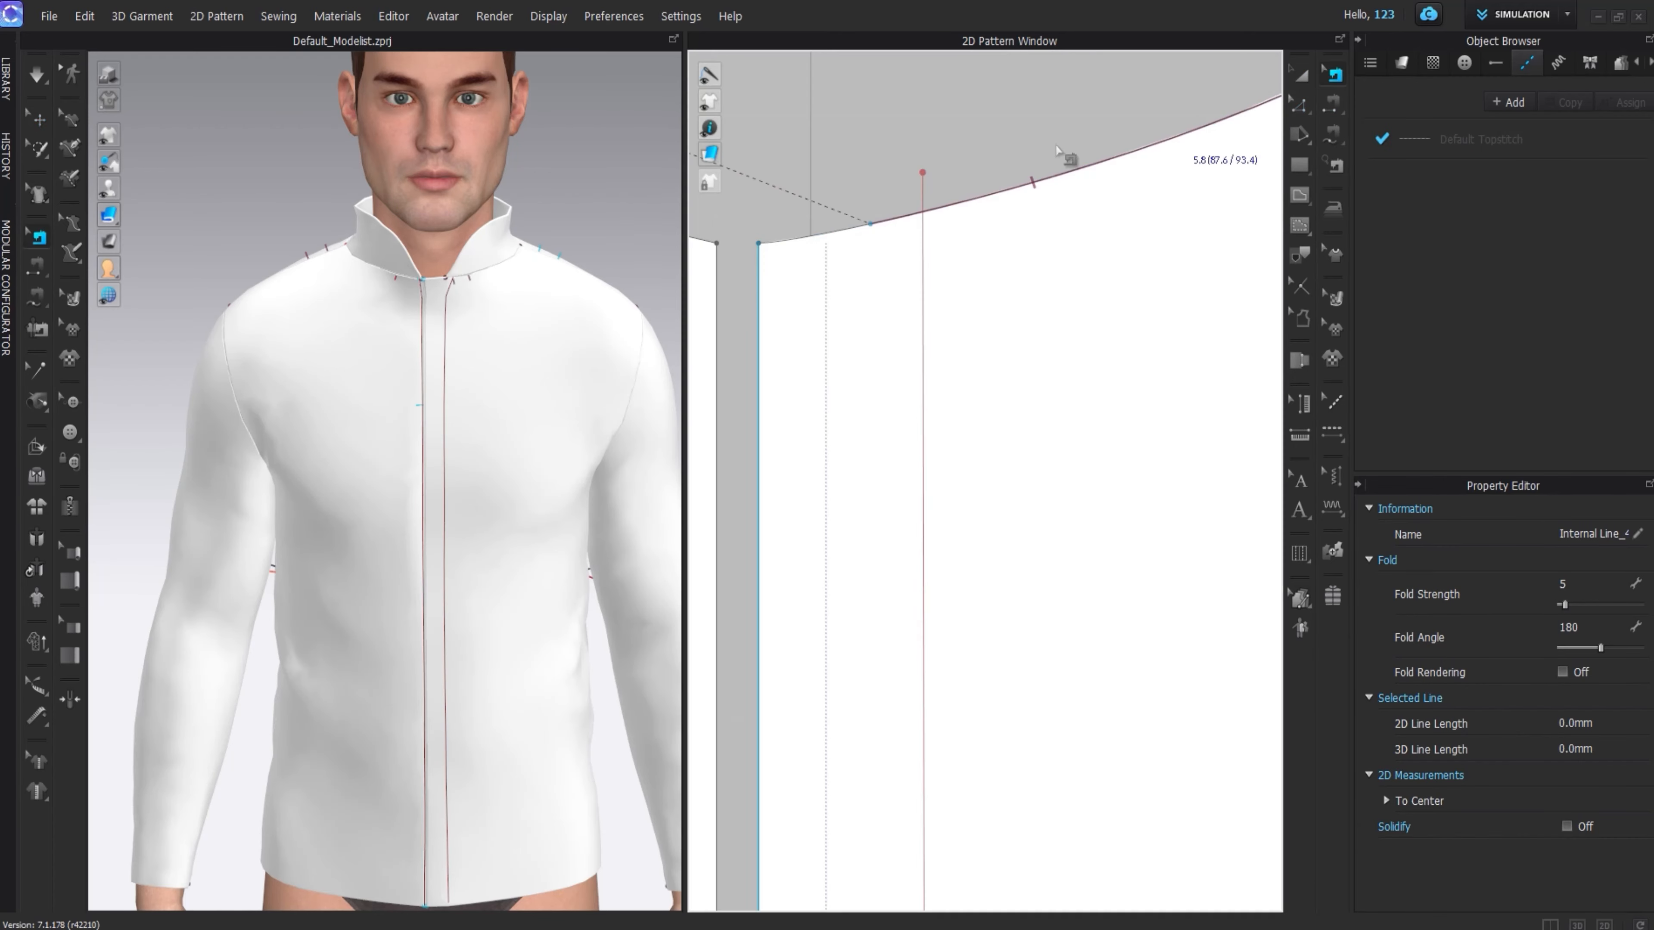
{"action": "left_click_drag", "start_coordinate": [879, 225], "coordinate": [922, 214]}
{"action": "scroll", "coordinate": [818, 369], "scroll_direction": "down", "scroll_amount": 2}
{"action": "middle_click_drag", "start_coordinate": [819, 368], "coordinate": [1023, 394]}
{"action": "left_click_drag", "start_coordinate": [952, 309], "coordinate": [881, 290]}
{"action": "key", "text": "a"}
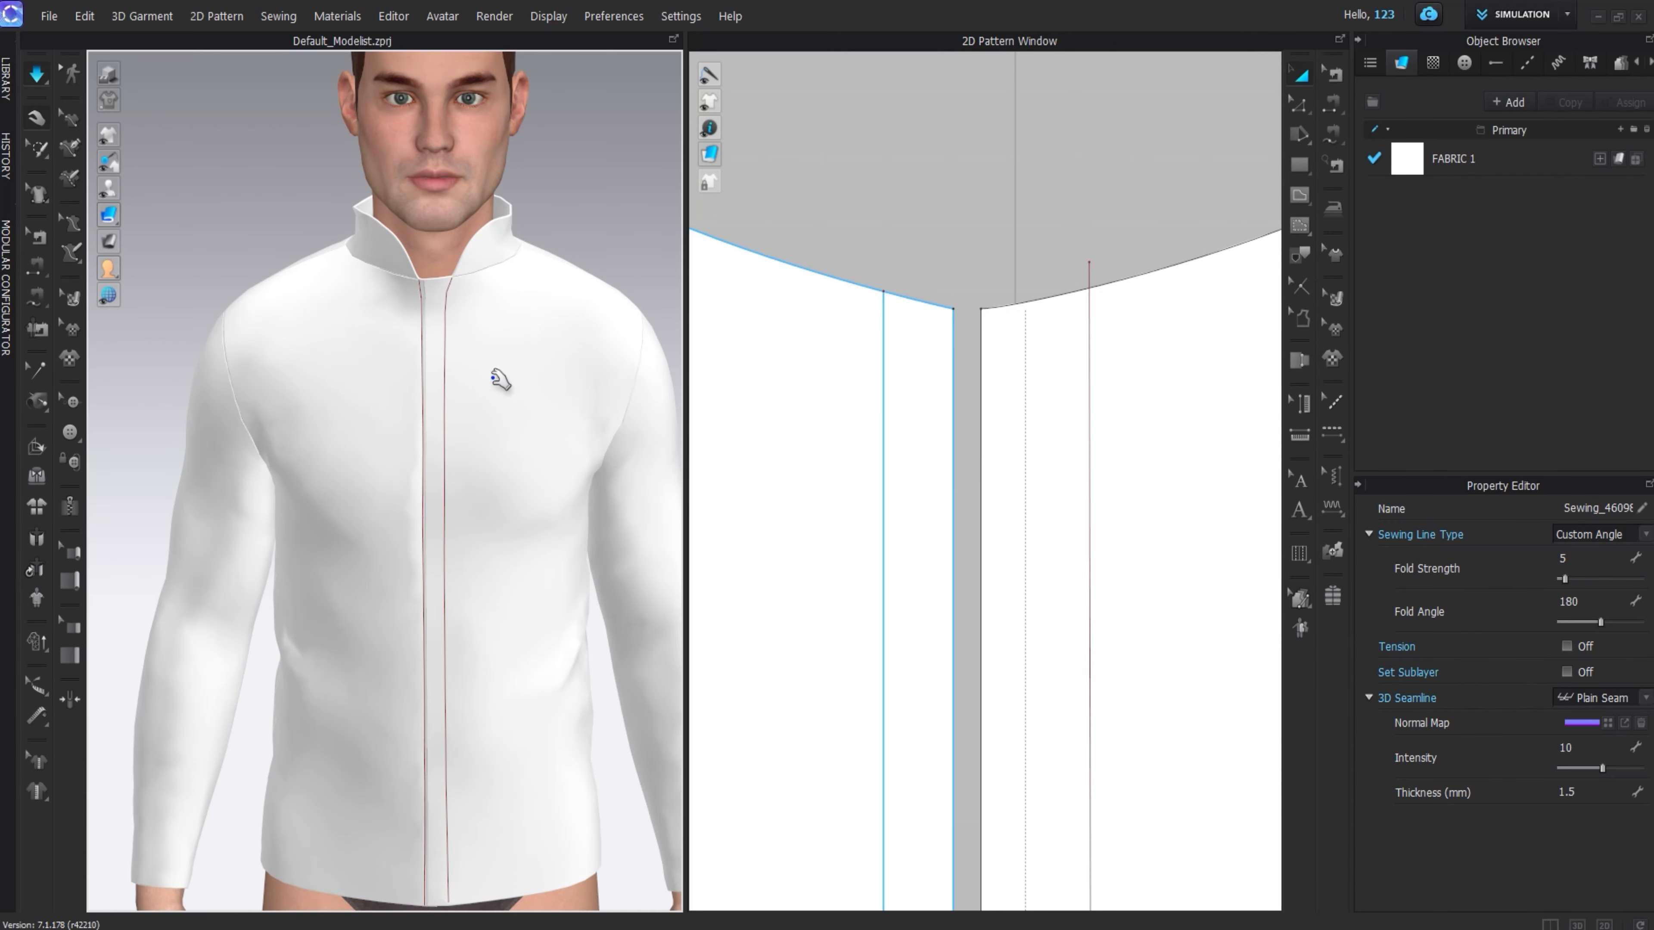
- Pull the collar forward and down into place on the simulated garment
{"action": "scroll", "coordinate": [412, 488], "scroll_direction": "down", "scroll_amount": 3}
{"action": "right_click_drag", "start_coordinate": [404, 487], "coordinate": [724, 414]}
{"action": "scroll", "coordinate": [531, 399], "scroll_direction": "down", "scroll_amount": 3}
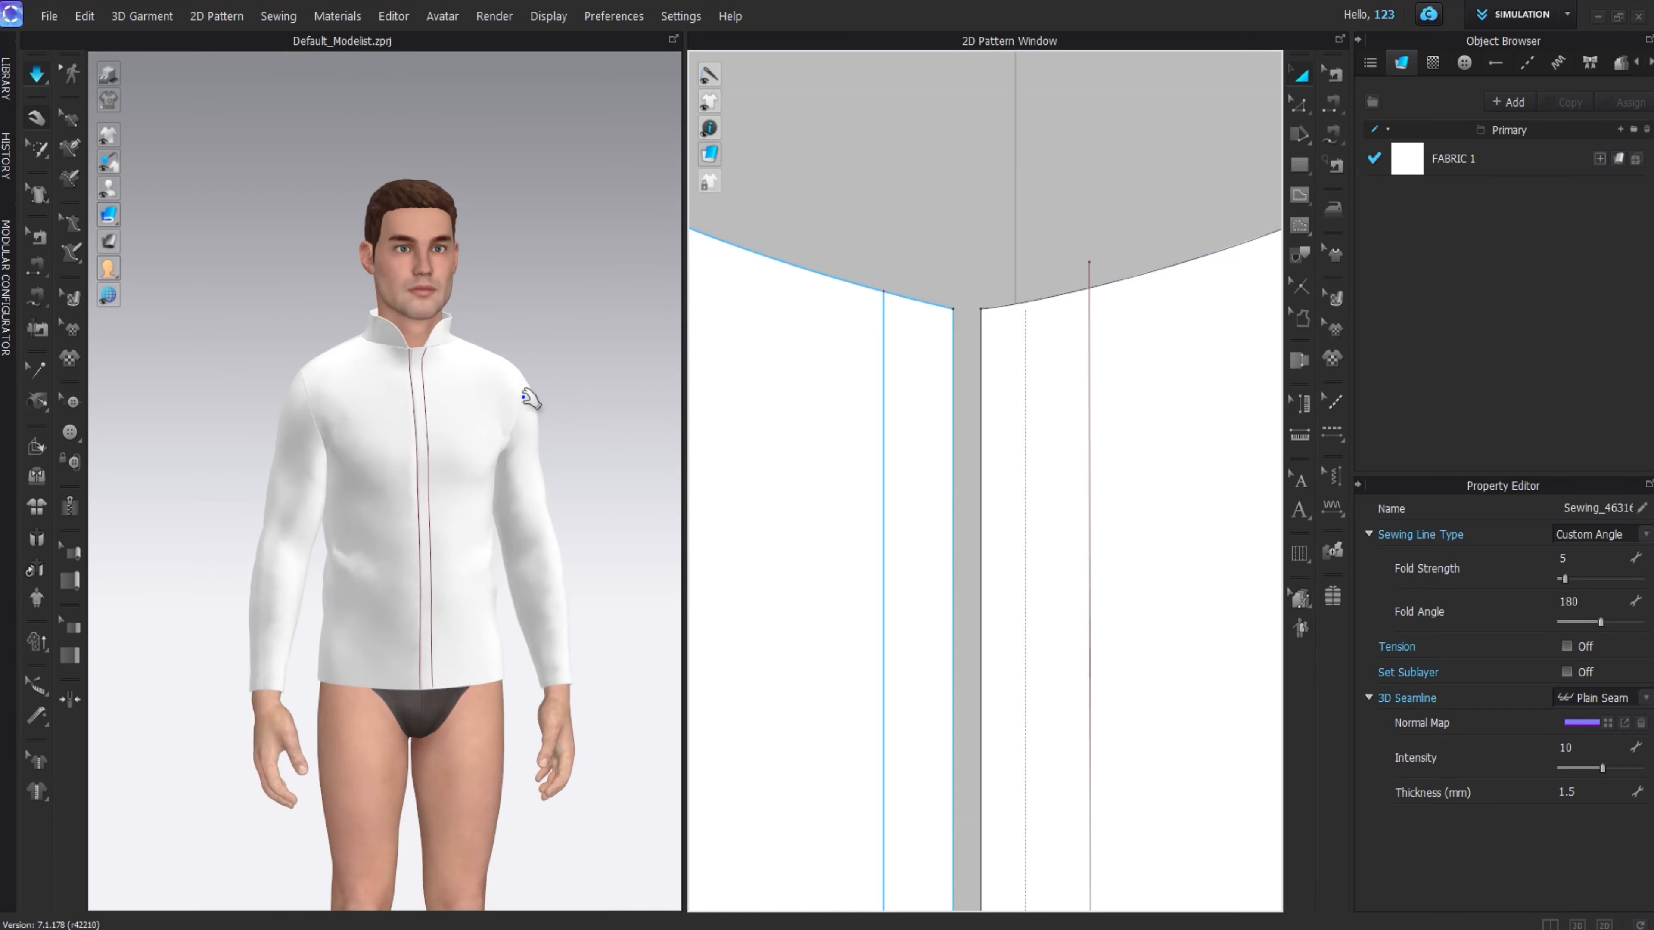
{"action": "right_click_drag", "start_coordinate": [531, 399], "coordinate": [454, 324]}
{"action": "left_click_drag", "start_coordinate": [435, 370], "coordinate": [406, 395]}
{"action": "right_click_drag", "start_coordinate": [406, 395], "coordinate": [500, 397]}
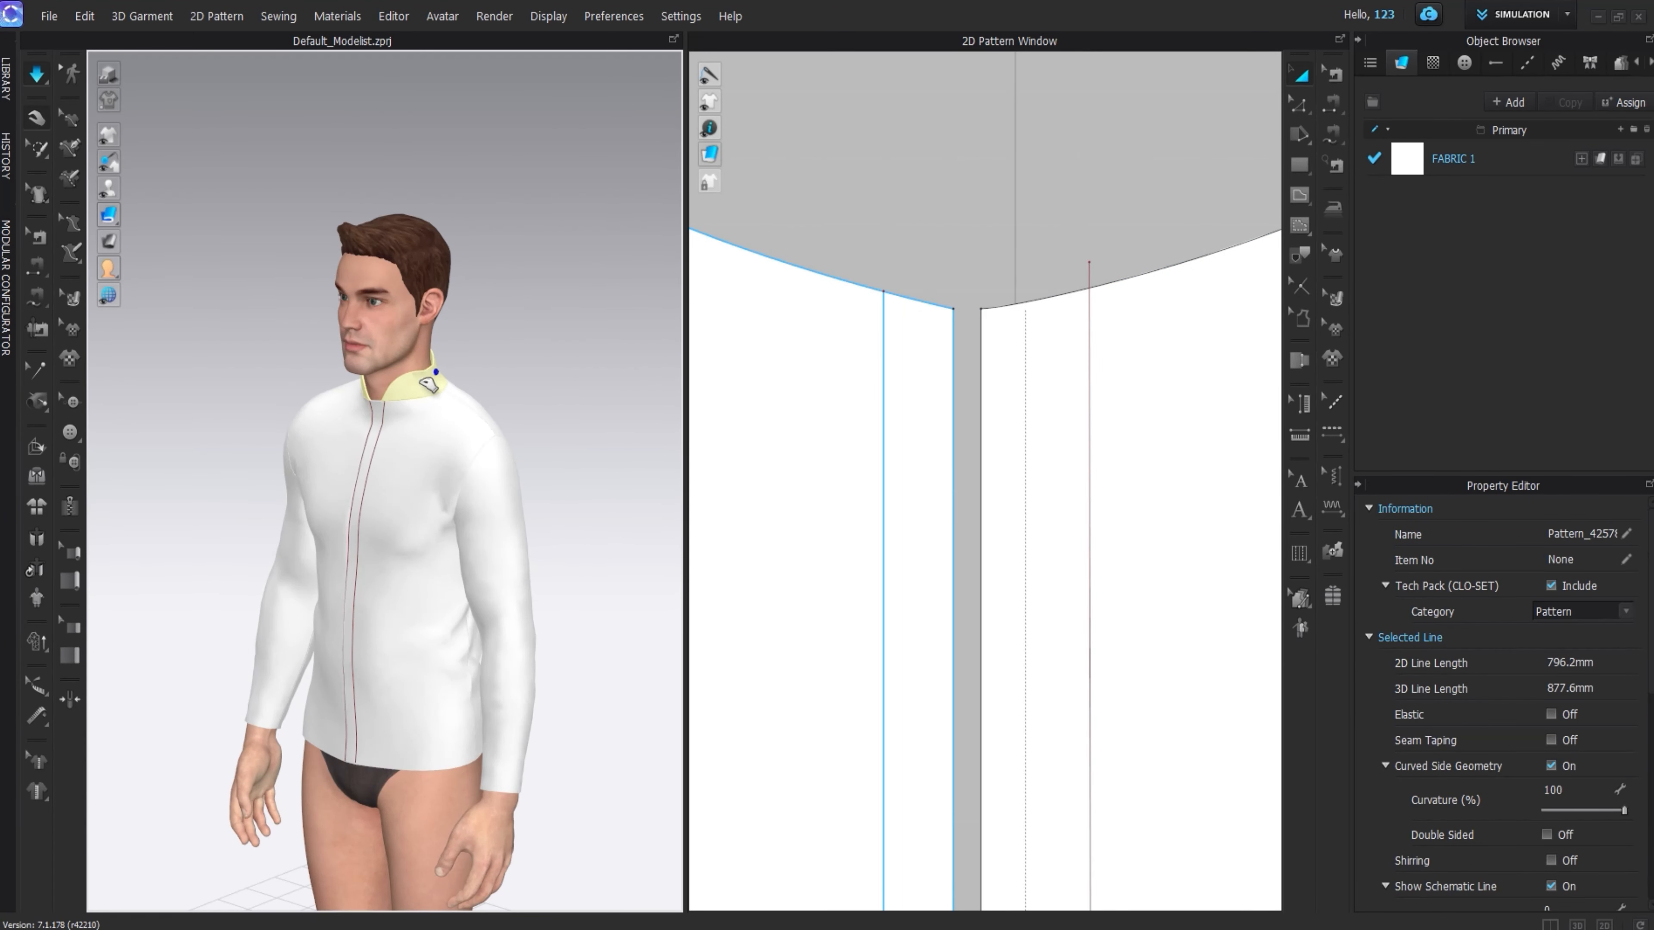
{"action": "left_click_drag", "start_coordinate": [426, 376], "coordinate": [394, 396]}
- Tug the hem of each front panel downward at the side to straighten the simulated jacket
{"action": "right_click_drag", "start_coordinate": [393, 396], "coordinate": [449, 482]}
{"action": "middle_click_drag", "start_coordinate": [449, 482], "coordinate": [466, 323]}
{"action": "left_click_drag", "start_coordinate": [499, 599], "coordinate": [509, 664]}
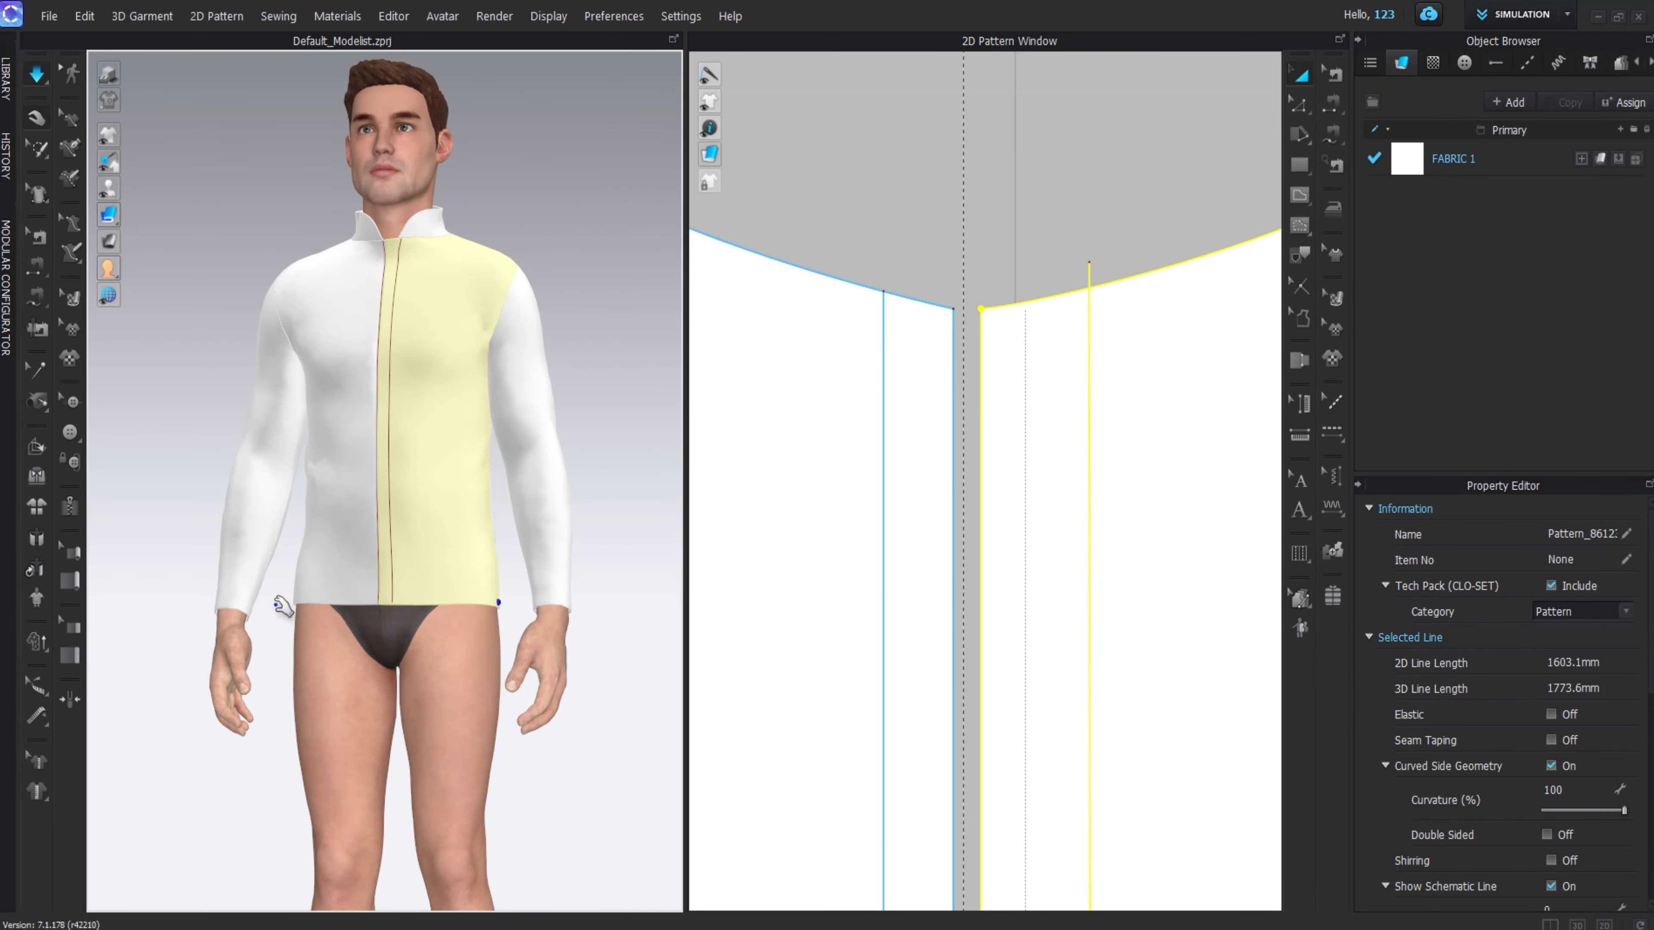
{"action": "left_click_drag", "start_coordinate": [293, 601], "coordinate": [294, 662]}
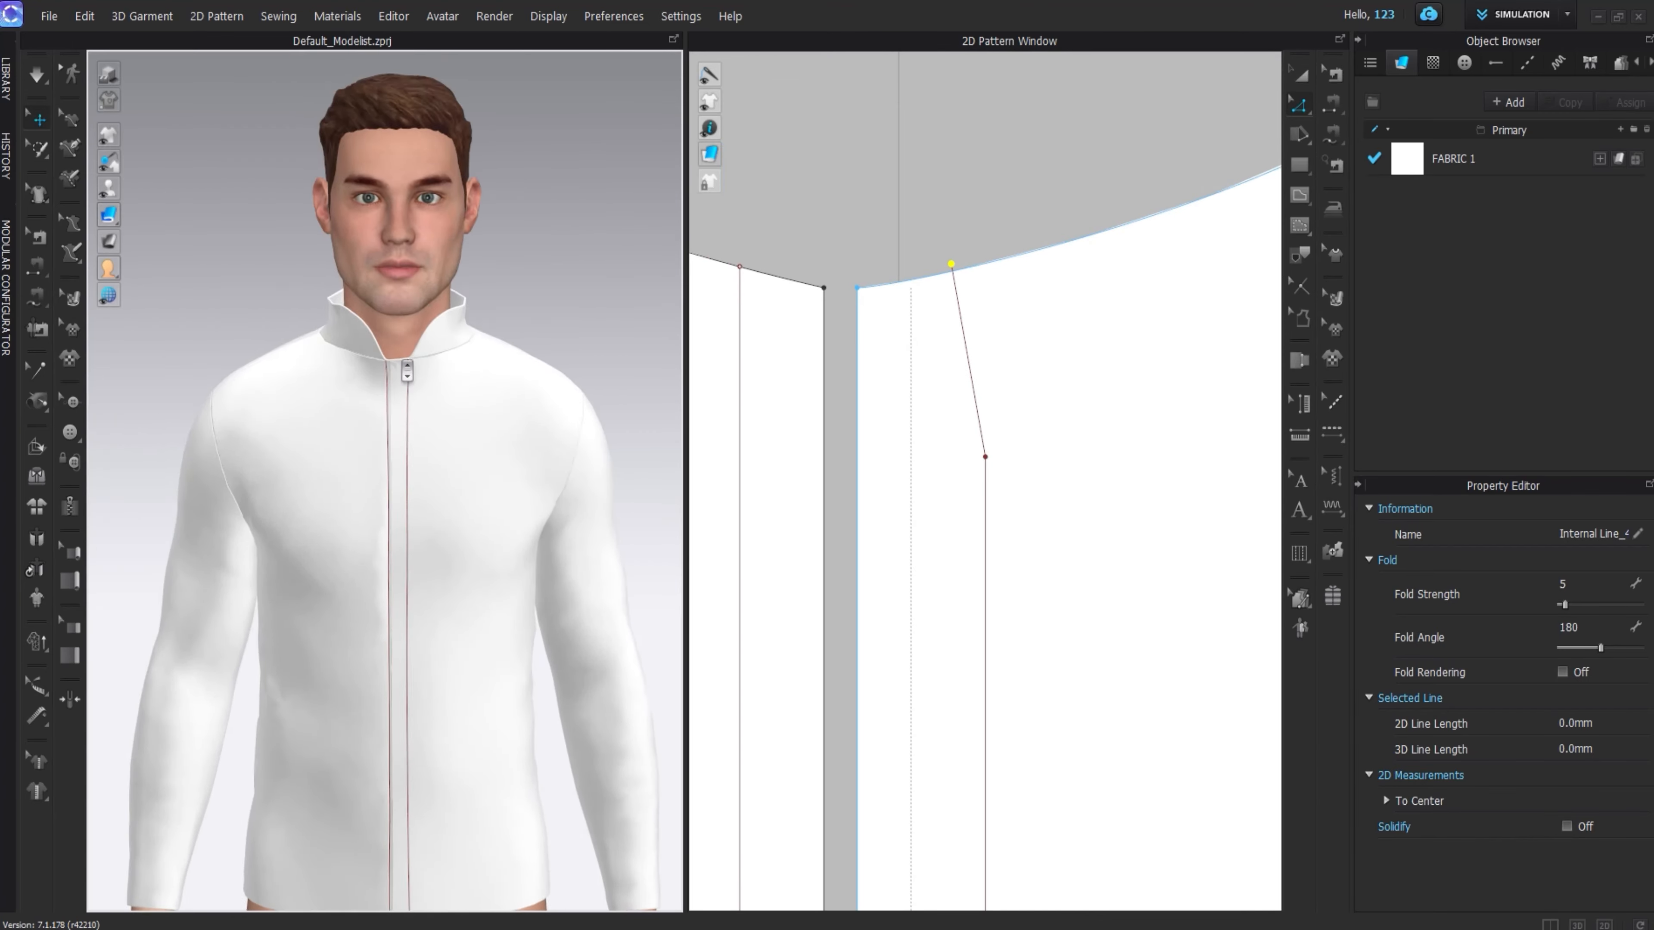
- Nudge the upper endpoint of the bent placket line slightly toward the center front at the neckline
{"action": "scroll", "coordinate": [407, 373], "scroll_direction": "up", "scroll_amount": 8}
{"action": "left_click_drag", "start_coordinate": [952, 264], "coordinate": [945, 264]}
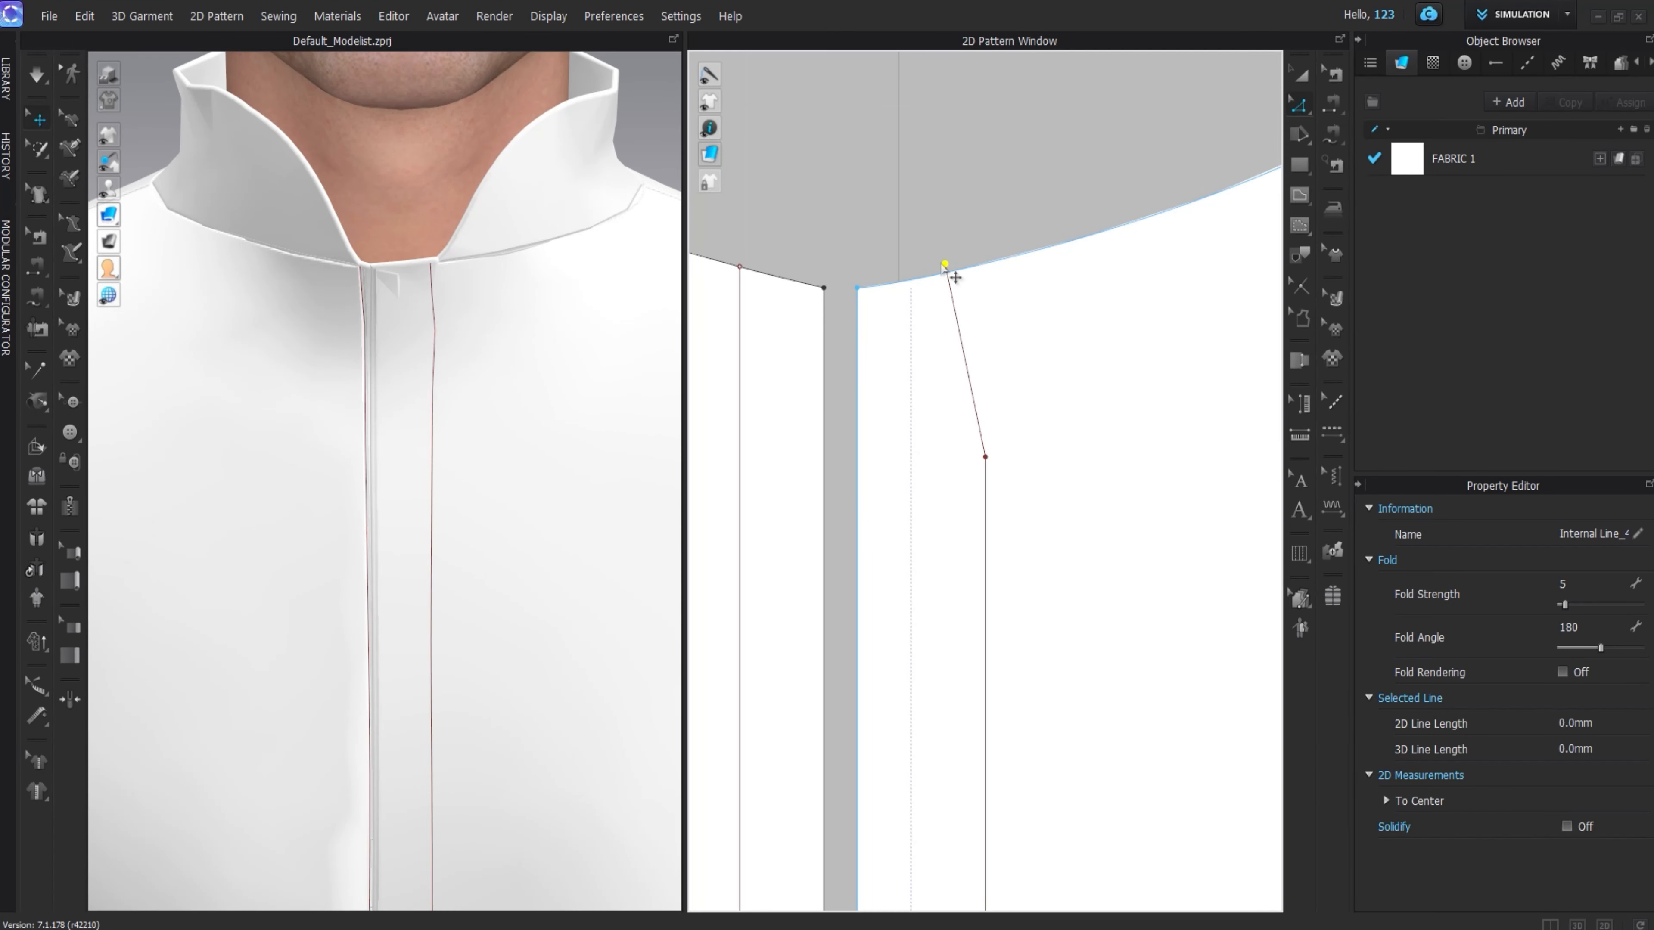
{"action": "left_click", "coordinate": [819, 362]}
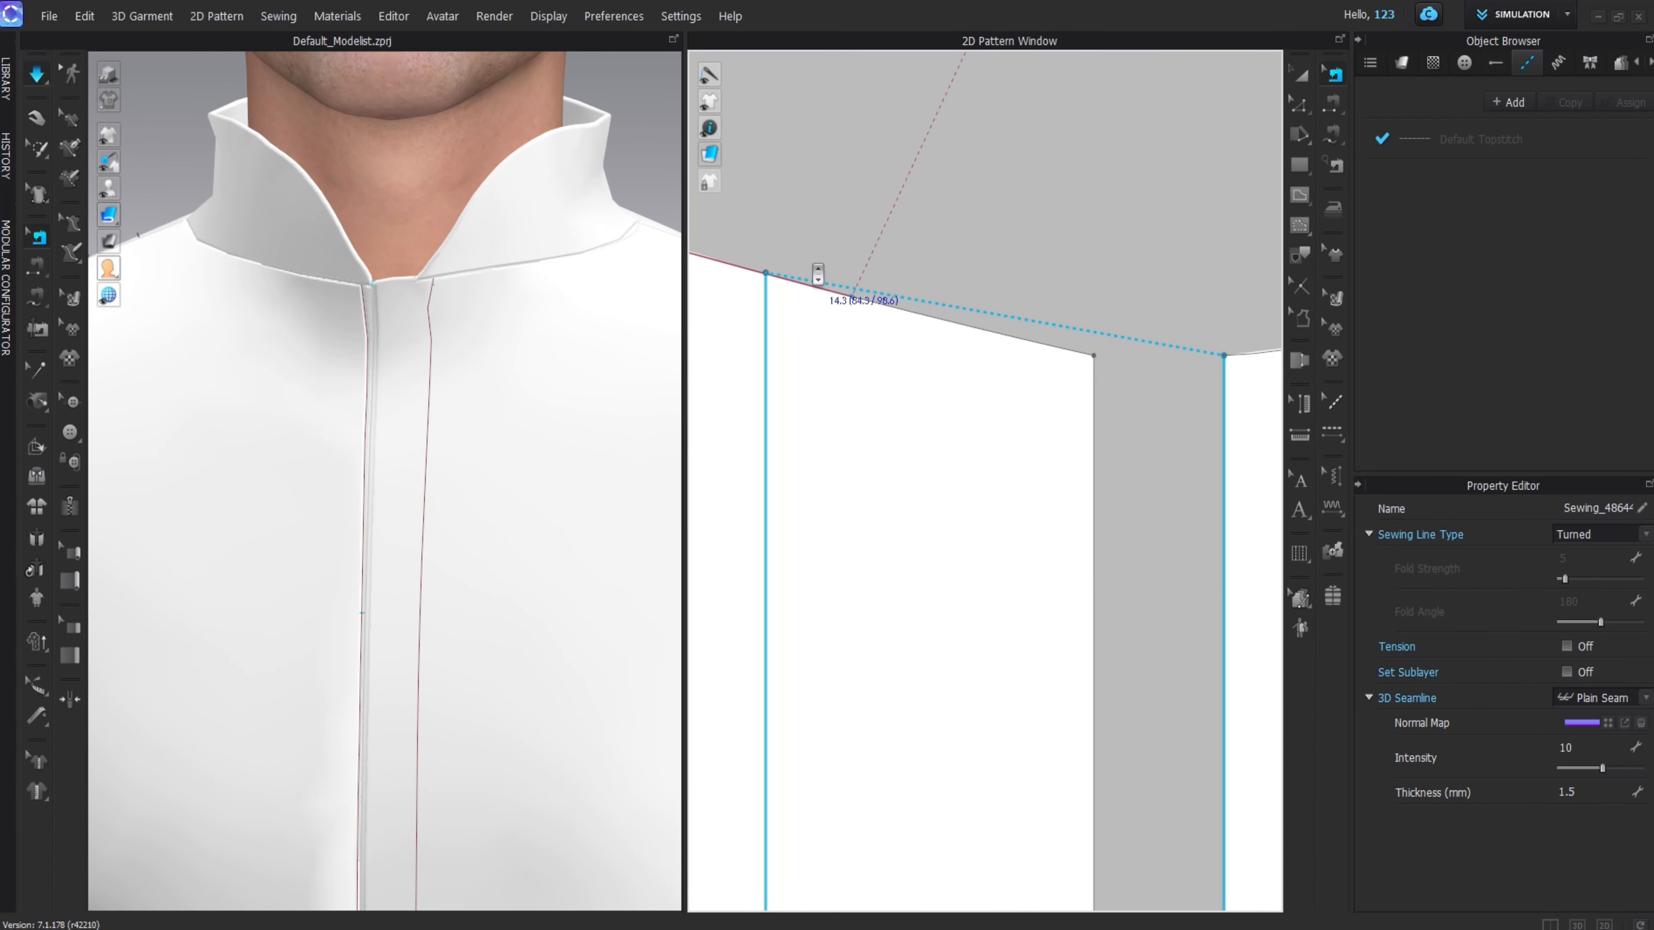
- Lower the upper end of the opposite front panel's internal line slightly at the neckline
{"action": "key", "text": "a"}
{"action": "left_click", "coordinate": [765, 268]}
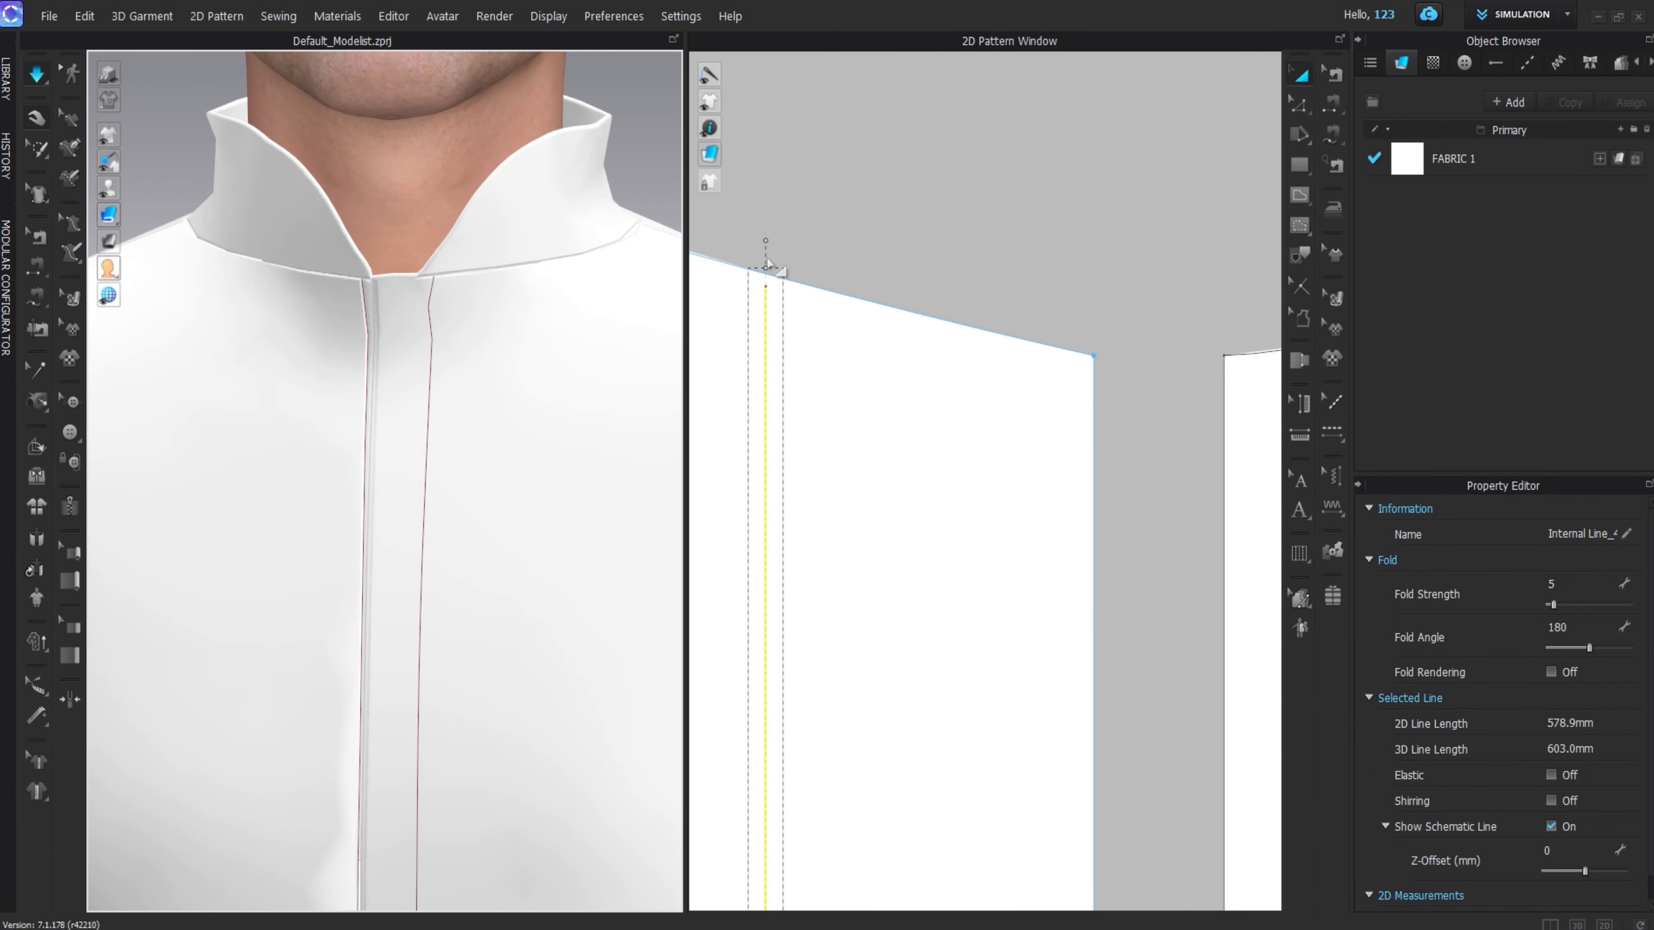
{"action": "left_click_drag", "start_coordinate": [765, 269], "coordinate": [762, 293]}
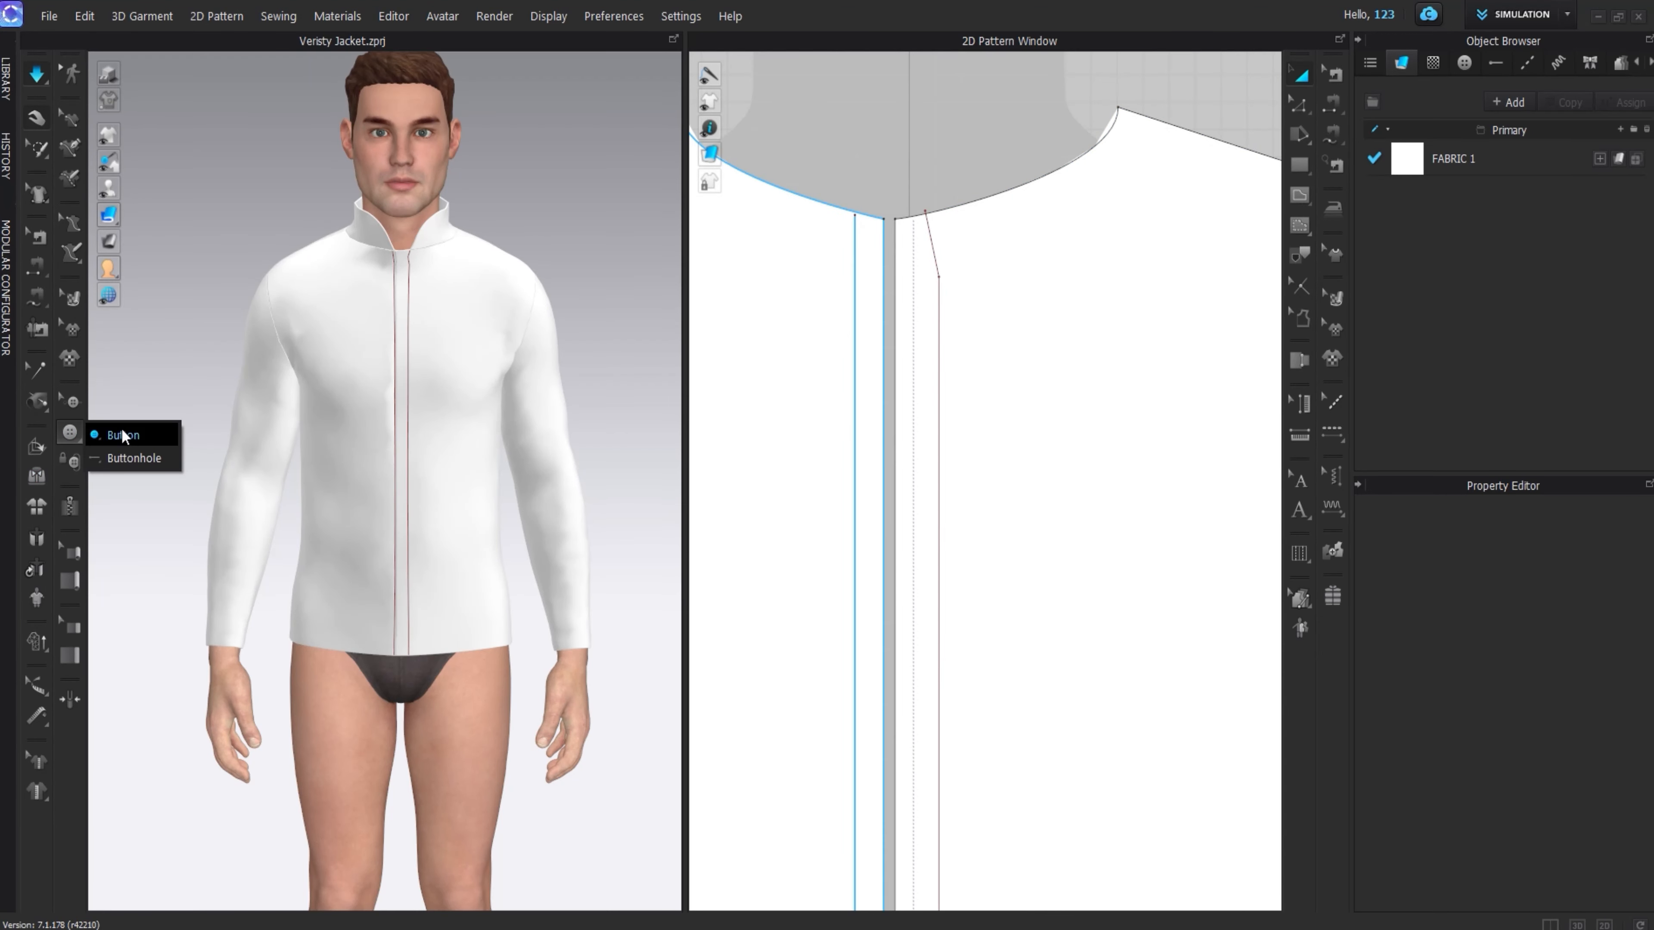
- Place a button on the front placket about 15 mm below the neckline and set its width to 15 mm
{"action": "left_click", "coordinate": [70, 432]}
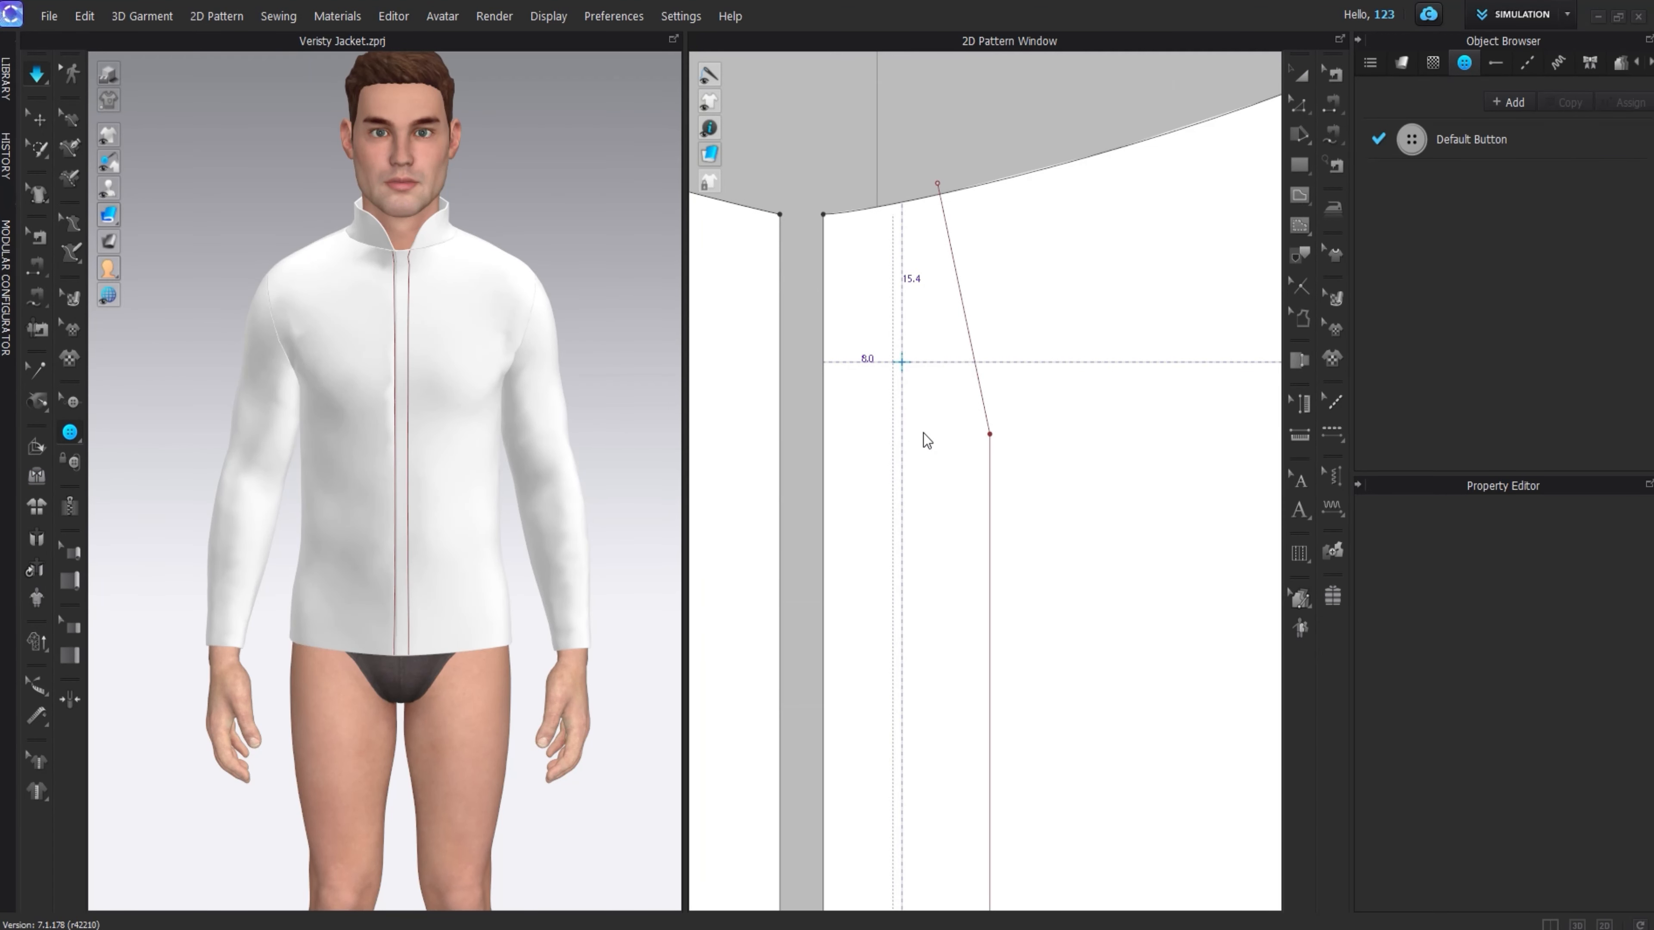
{"action": "left_click", "coordinate": [902, 362]}
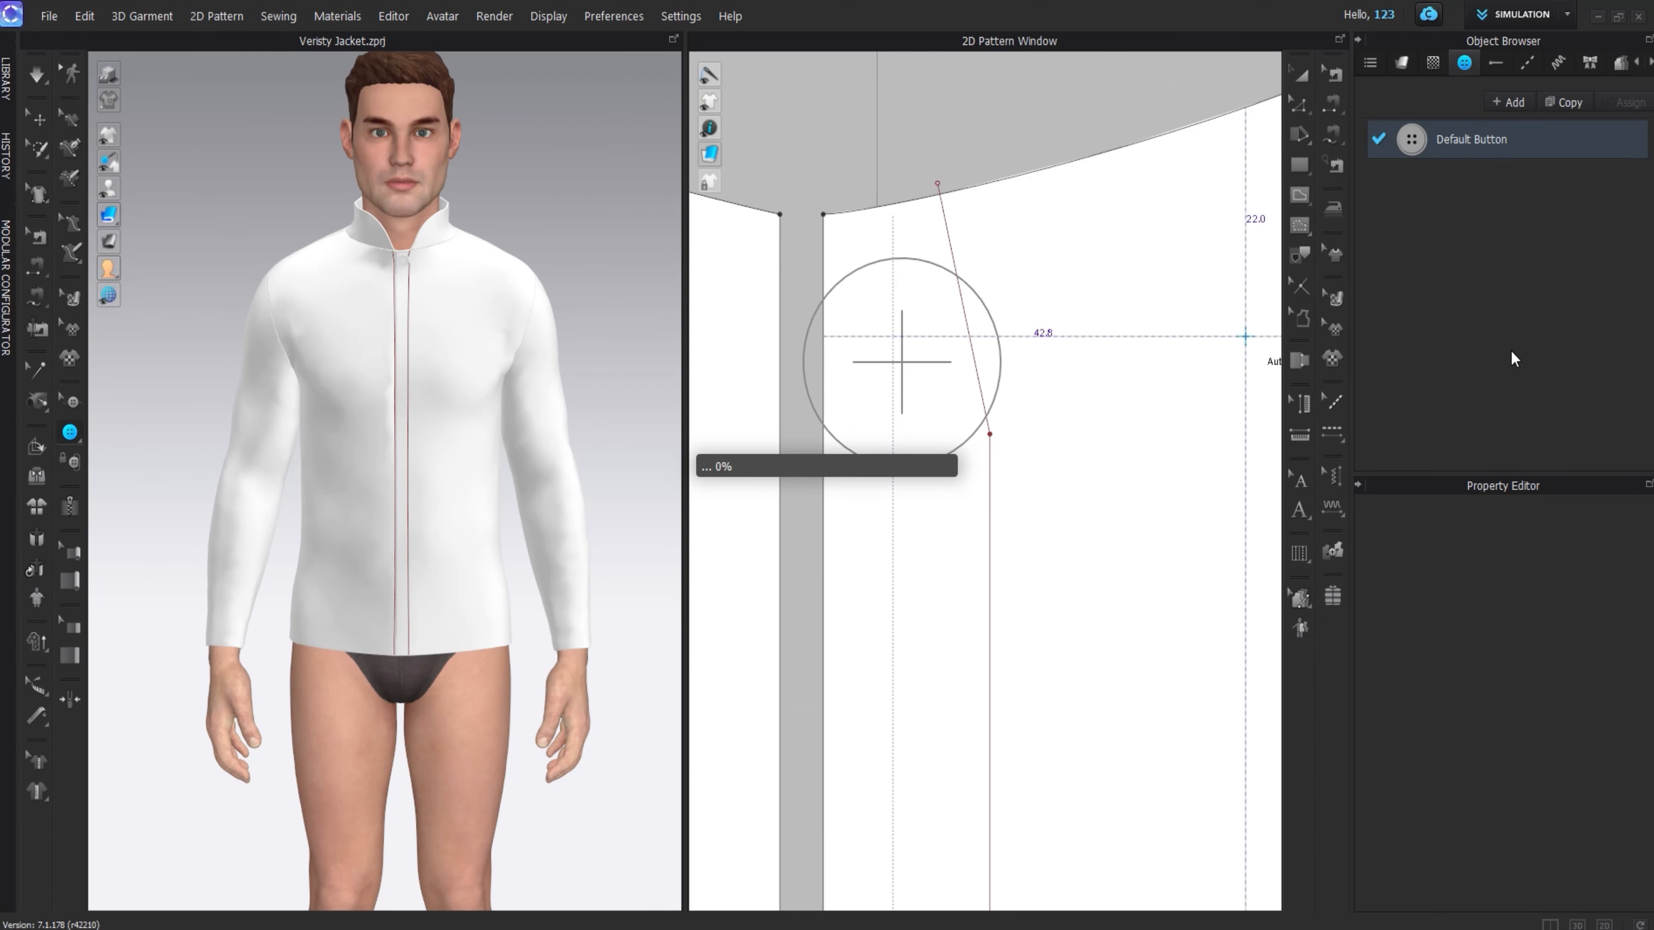
{"action": "double_click", "coordinate": [1554, 746]}
{"action": "type", "text": "15"}
{"action": "key", "text": "Return"}
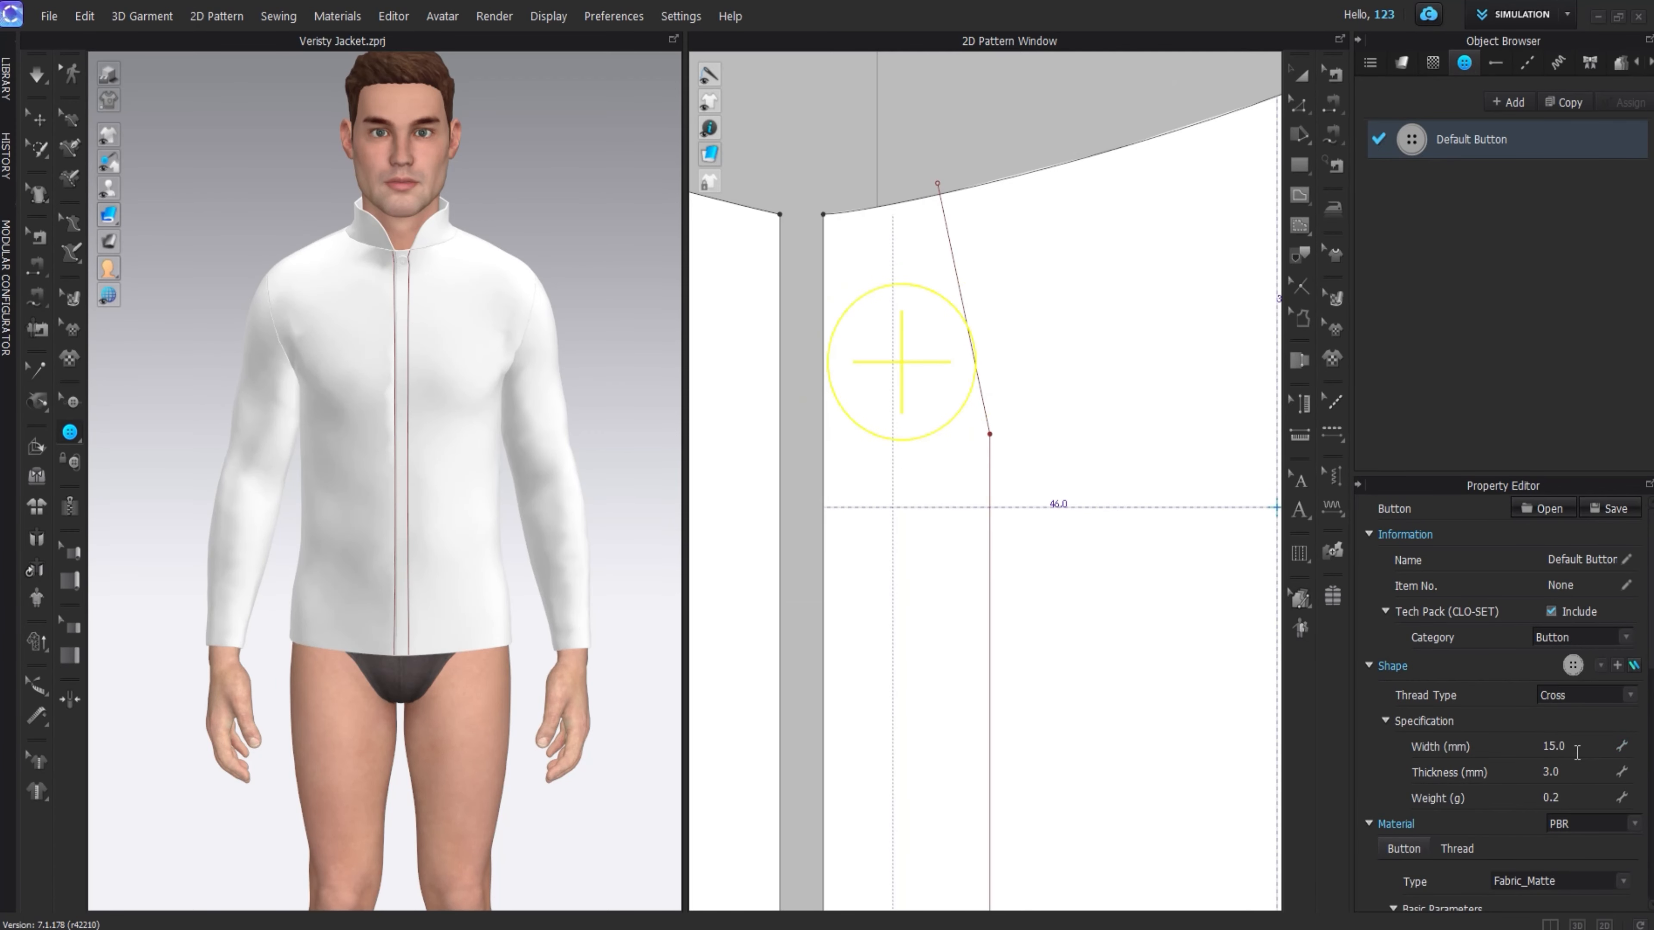
- Change the default button's shape to a plain round disc without holes
{"action": "scroll", "coordinate": [463, 208], "scroll_direction": "up", "scroll_amount": 8}
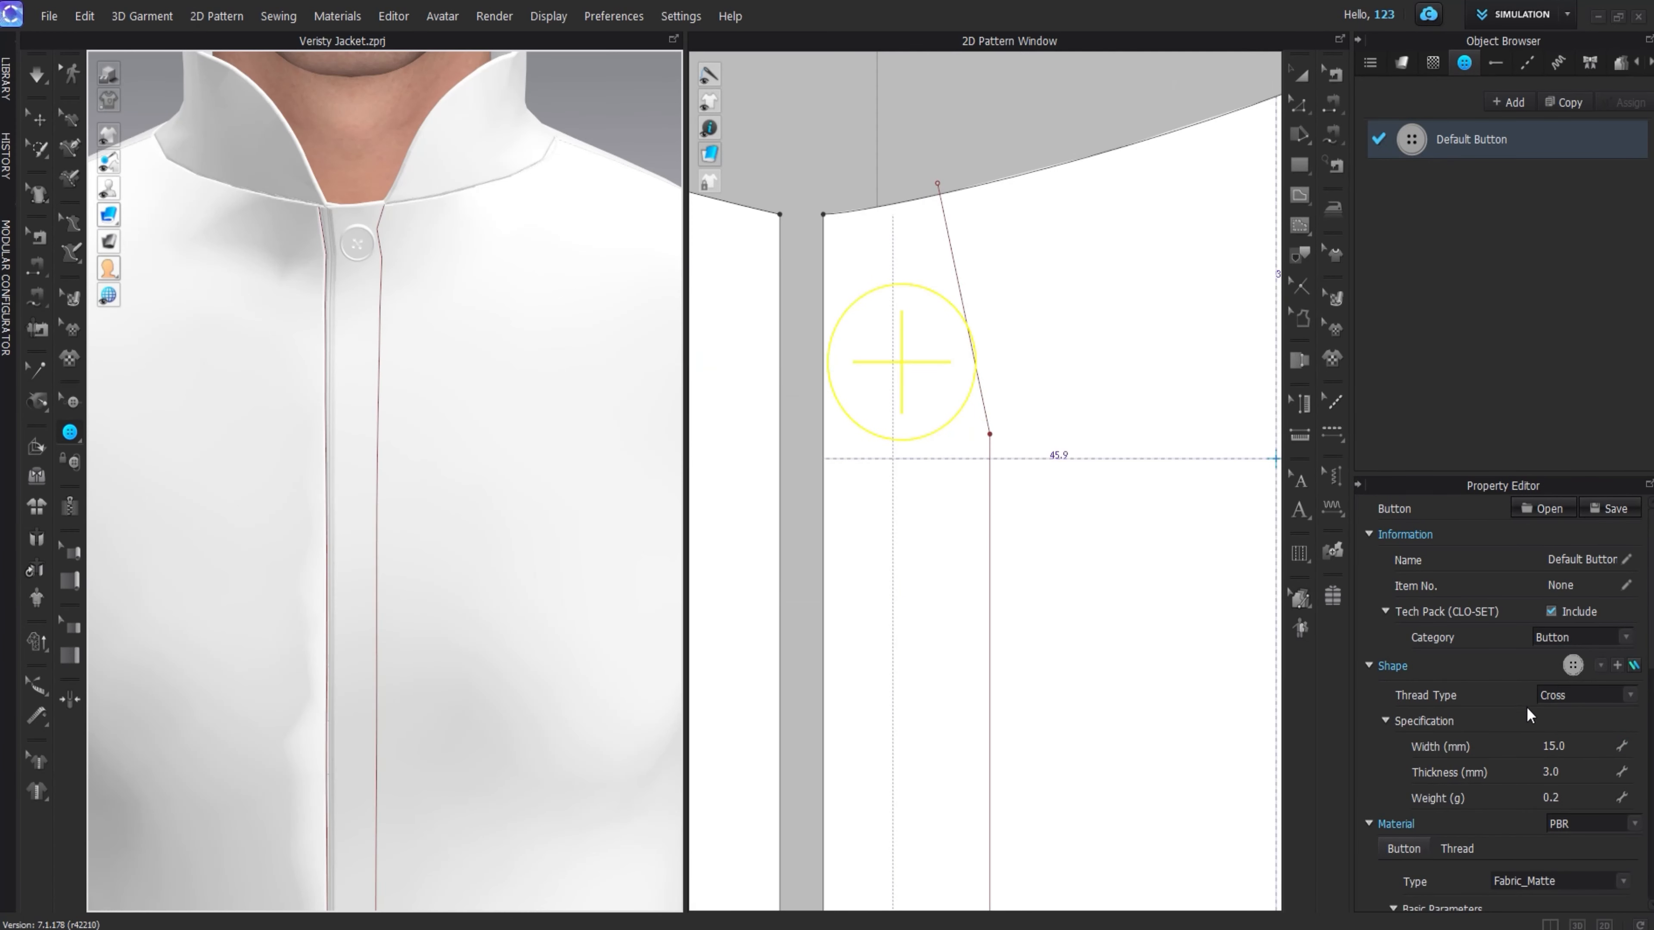
{"action": "left_click", "coordinate": [1602, 665]}
{"action": "left_click", "coordinate": [1464, 755]}
{"action": "scroll", "coordinate": [1498, 769], "scroll_direction": "down", "scroll_amount": 6}
- Copy the top button and paste a duplicate farther down the placket, centered on its dotted line
{"action": "left_click", "coordinate": [71, 401]}
{"action": "scroll", "coordinate": [849, 236], "scroll_direction": "down", "scroll_amount": 5}
{"action": "left_click", "coordinate": [849, 225]}
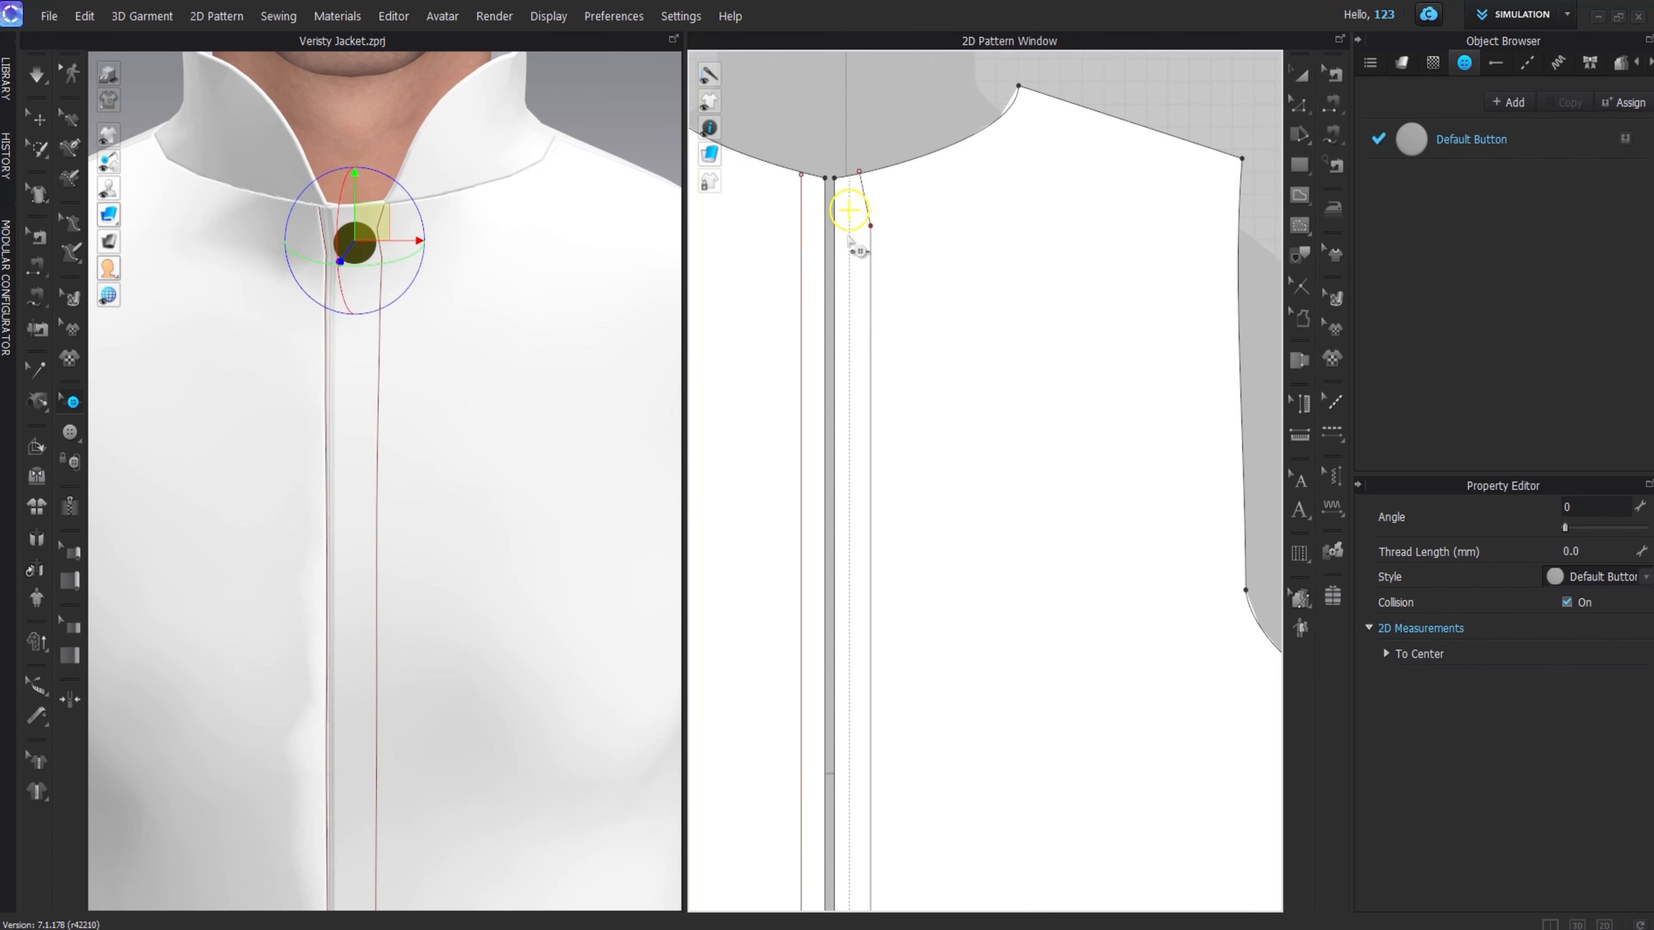
{"action": "scroll", "coordinate": [848, 228], "scroll_direction": "down", "scroll_amount": 2}
{"action": "key", "text": "ctrl+c"}
{"action": "key", "text": "ctrl+v"}
{"action": "left_click", "coordinate": [850, 360]}
{"action": "scroll", "coordinate": [840, 313], "scroll_direction": "up", "scroll_amount": 5}
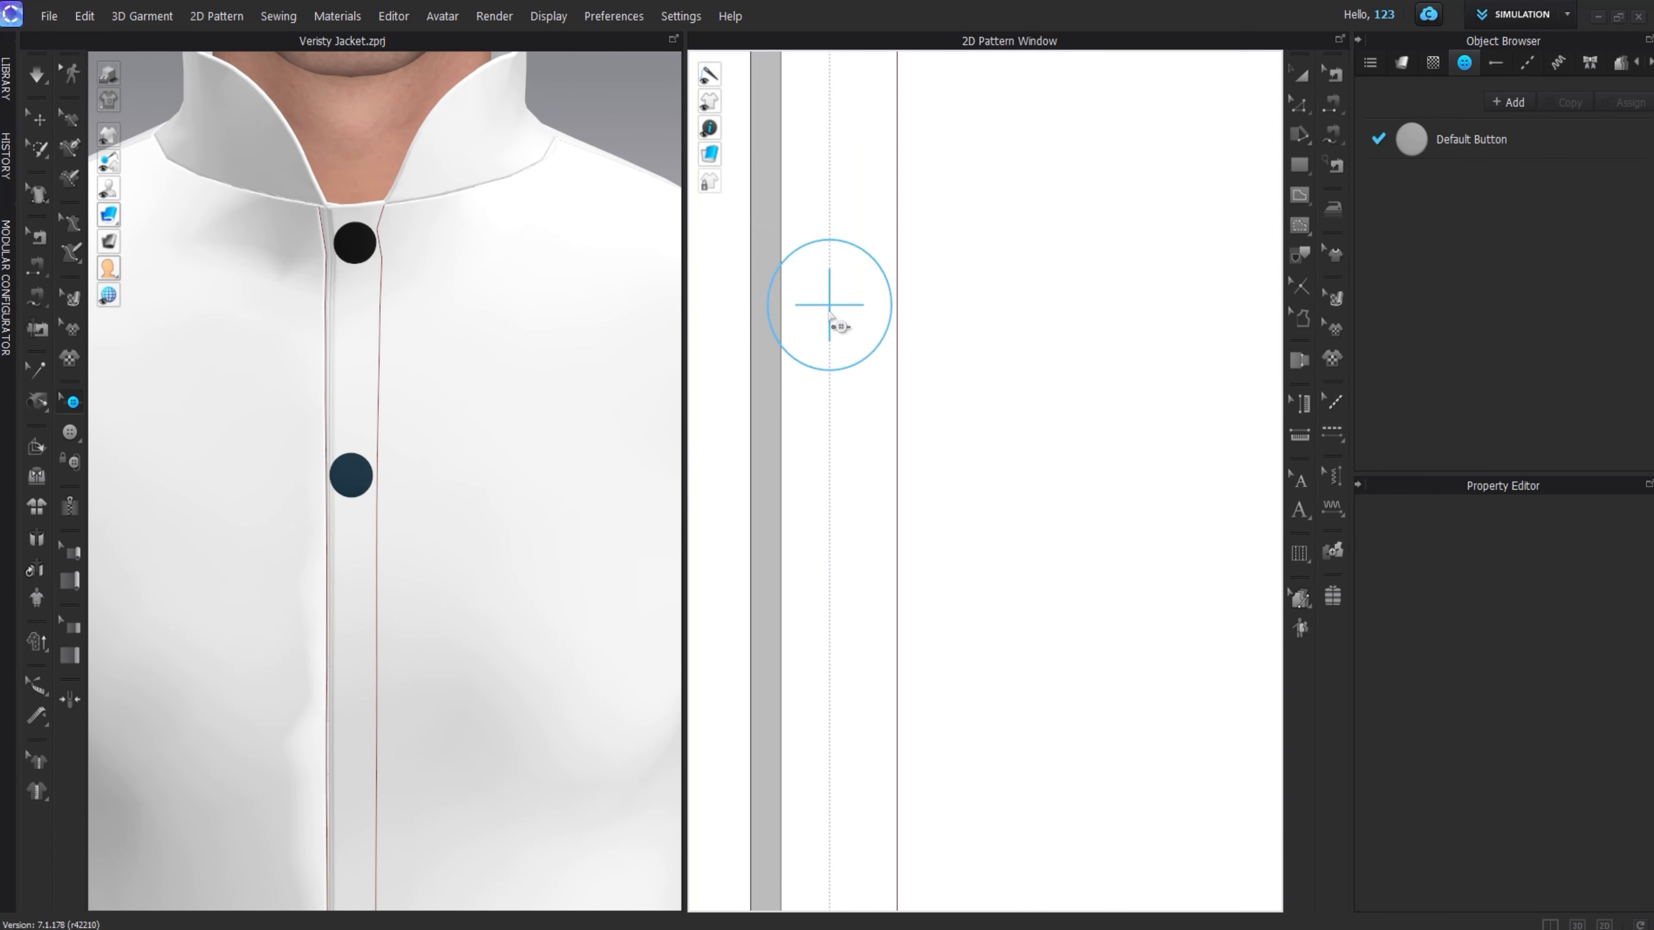
{"action": "left_click_drag", "start_coordinate": [839, 310], "coordinate": [837, 309]}
{"action": "scroll", "coordinate": [838, 310], "scroll_direction": "down", "scroll_amount": 8}
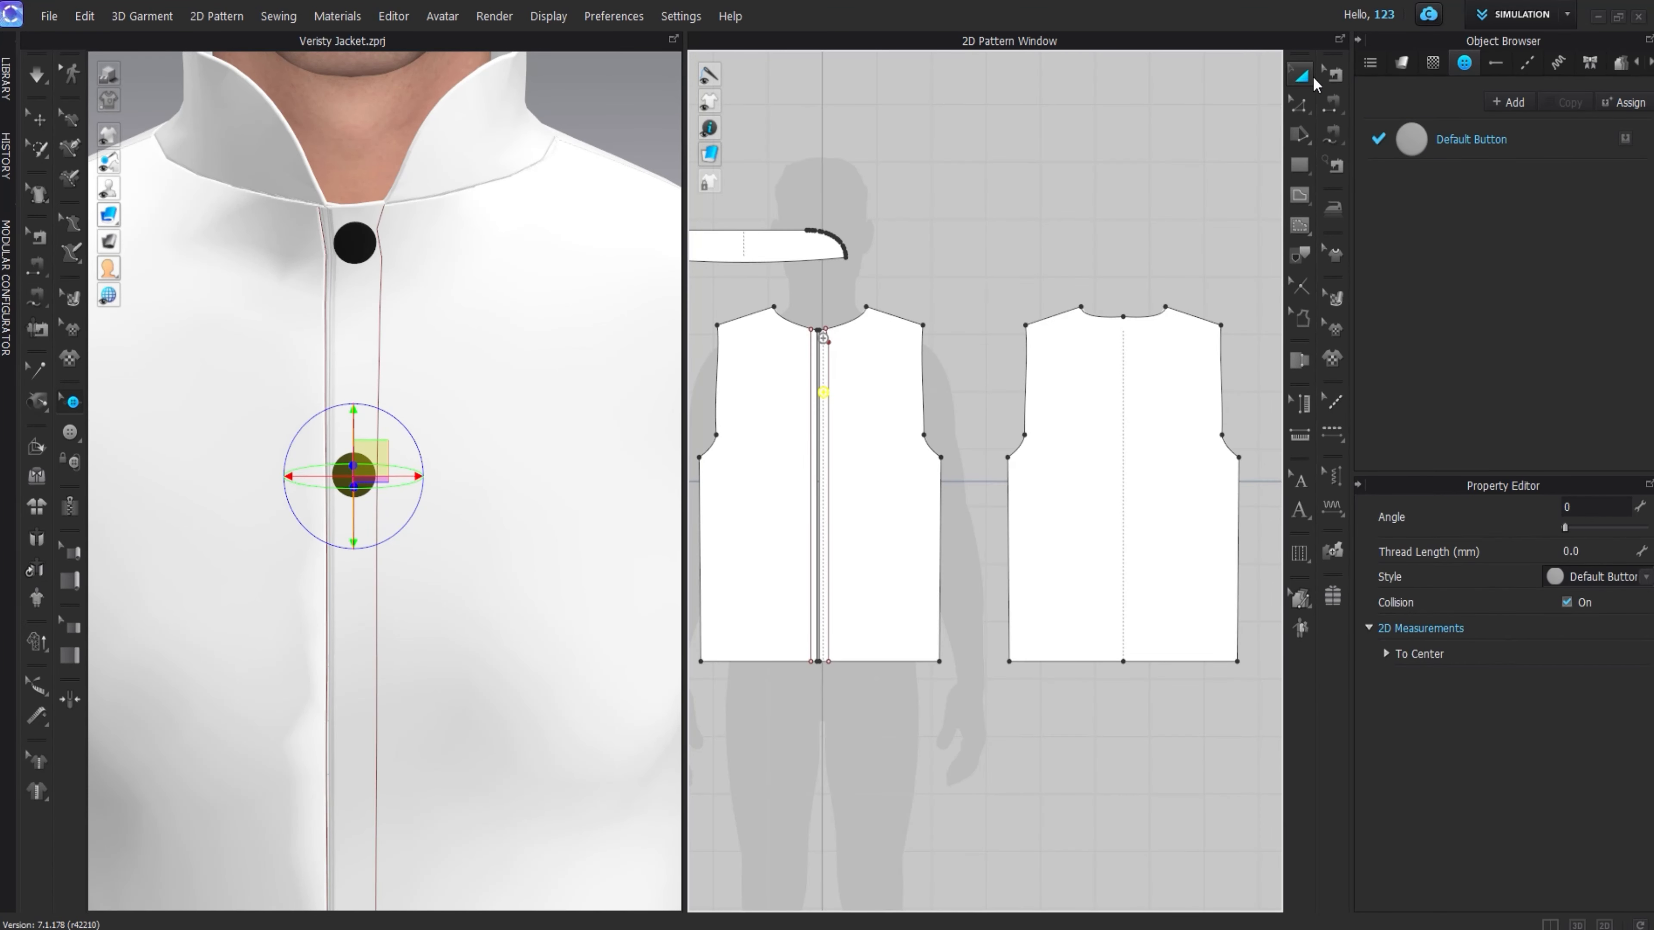
- Draw a horizontal internal line about 220.5 mm long across the button-side front panel near its hem
{"action": "left_click", "coordinate": [1300, 75]}
{"action": "scroll", "coordinate": [461, 396], "scroll_direction": "down", "scroll_amount": 5}
{"action": "scroll", "coordinate": [900, 576], "scroll_direction": "up", "scroll_amount": 6}
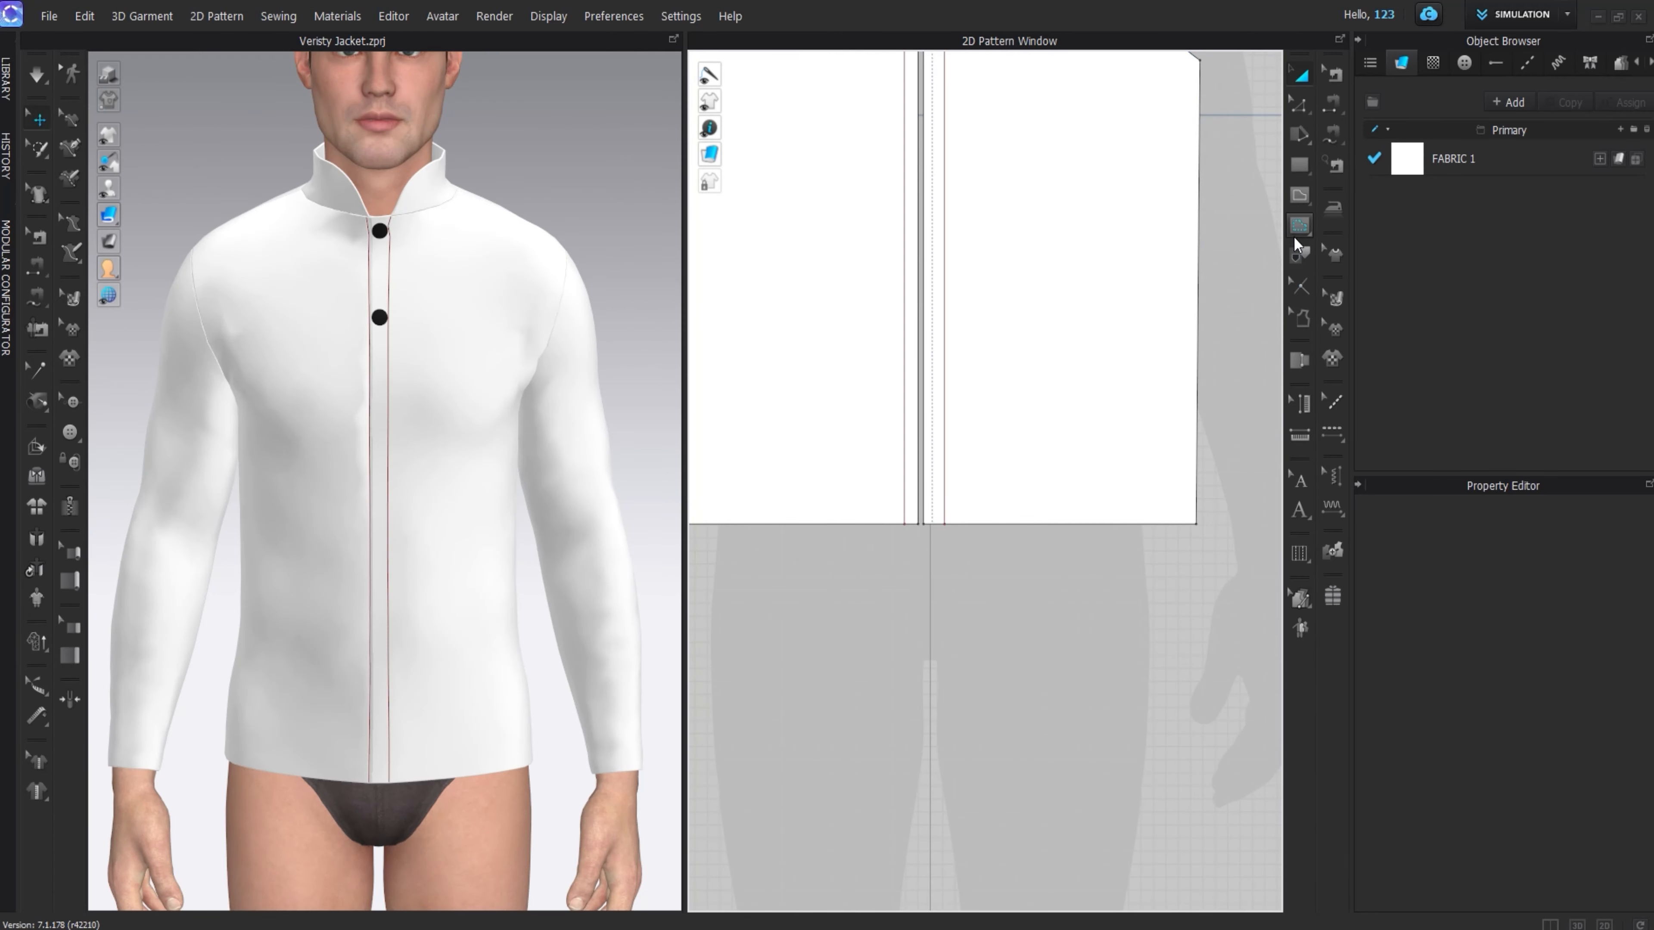
{"action": "left_click", "coordinate": [1300, 194]}
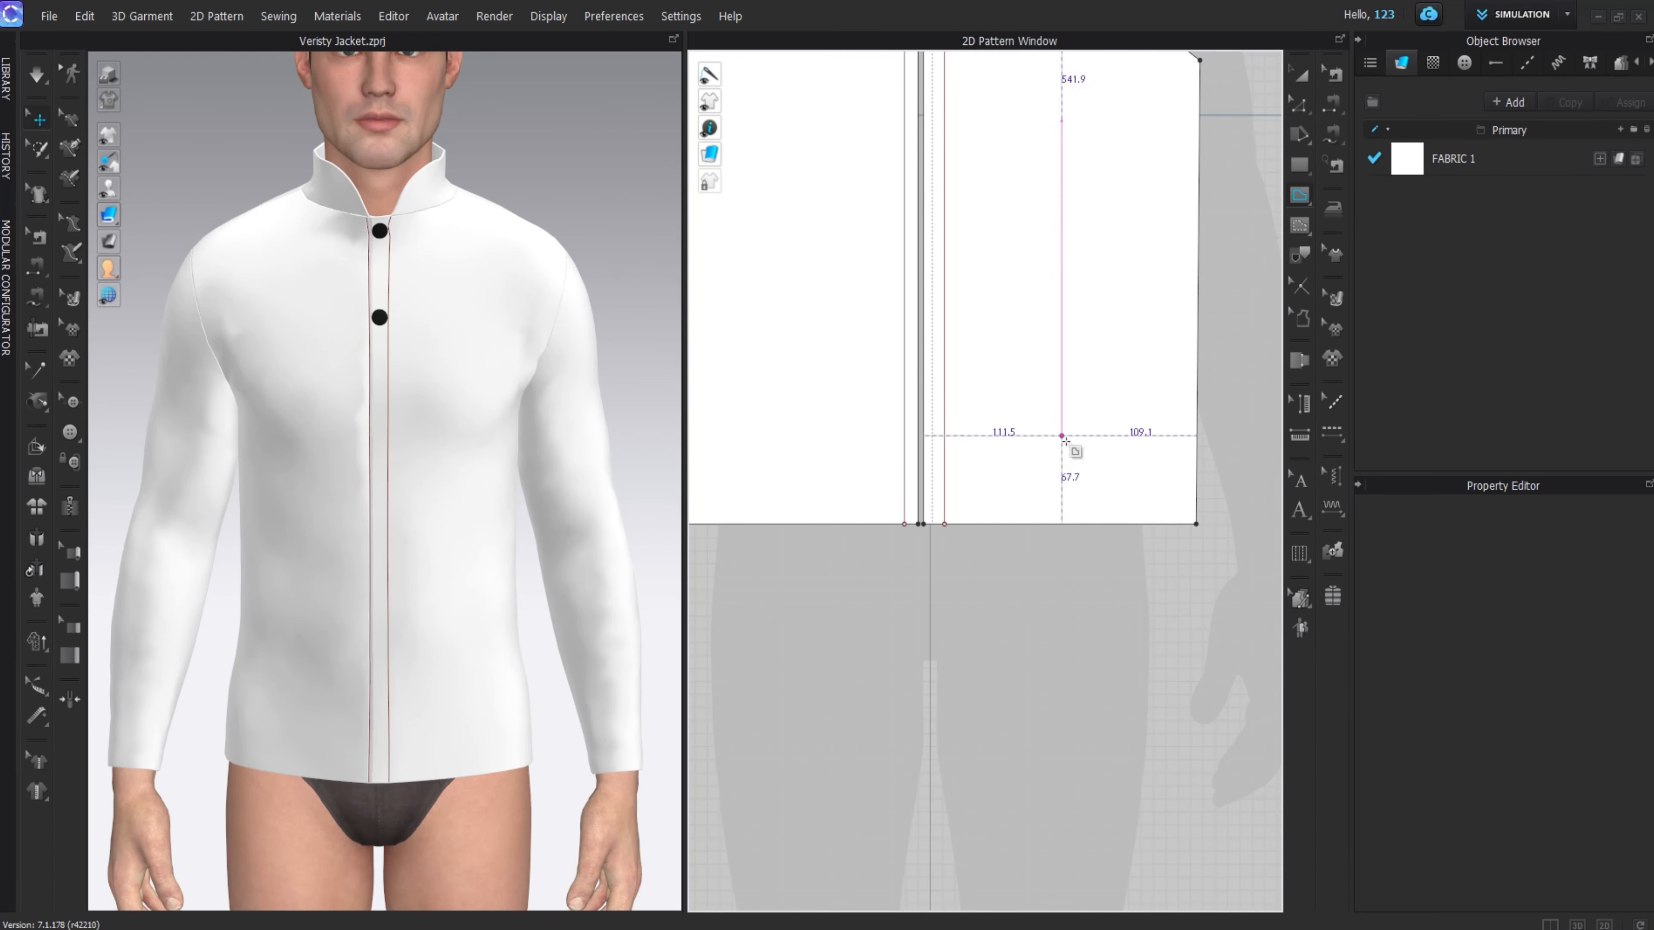
{"action": "left_click", "coordinate": [922, 447]}
{"action": "left_click", "coordinate": [1197, 447]}
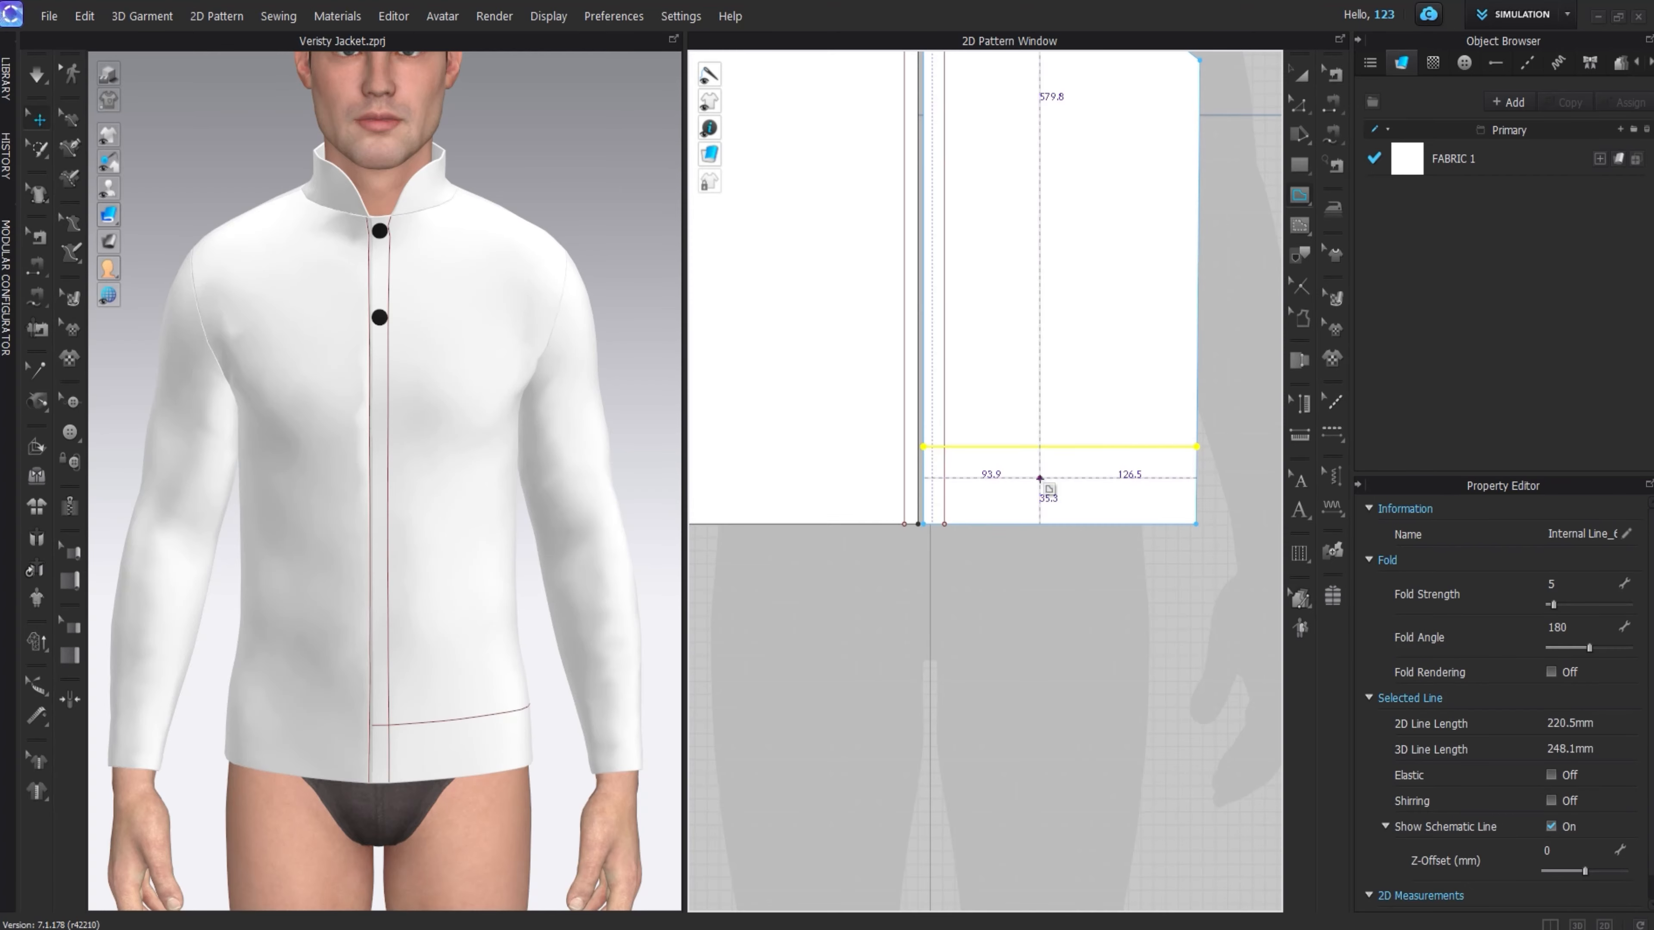
- Cut and sew the button-side front panel along the horizontal line to separate a hem band
{"action": "key", "text": "a"}
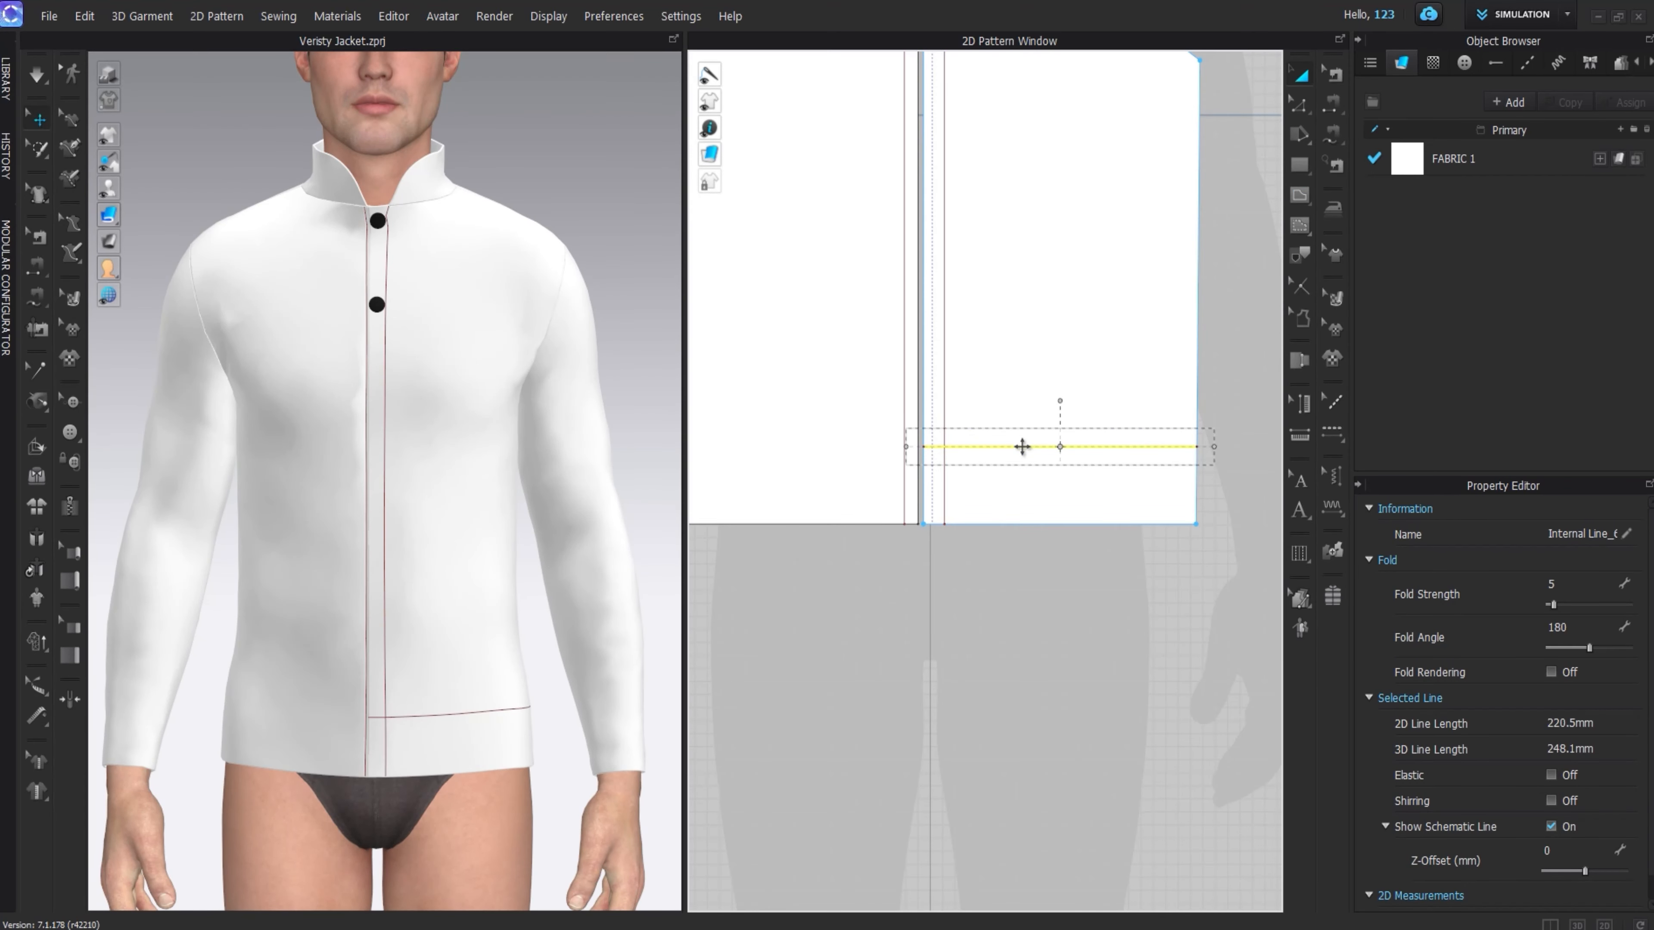
{"action": "right_click", "coordinate": [1023, 446]}
{"action": "left_click", "coordinate": [1068, 779]}
{"action": "scroll", "coordinate": [985, 505], "scroll_direction": "up", "scroll_amount": 2}
{"action": "middle_click_drag", "start_coordinate": [821, 567], "coordinate": [967, 617]}
{"action": "scroll", "coordinate": [967, 617], "scroll_direction": "down", "scroll_amount": 1}
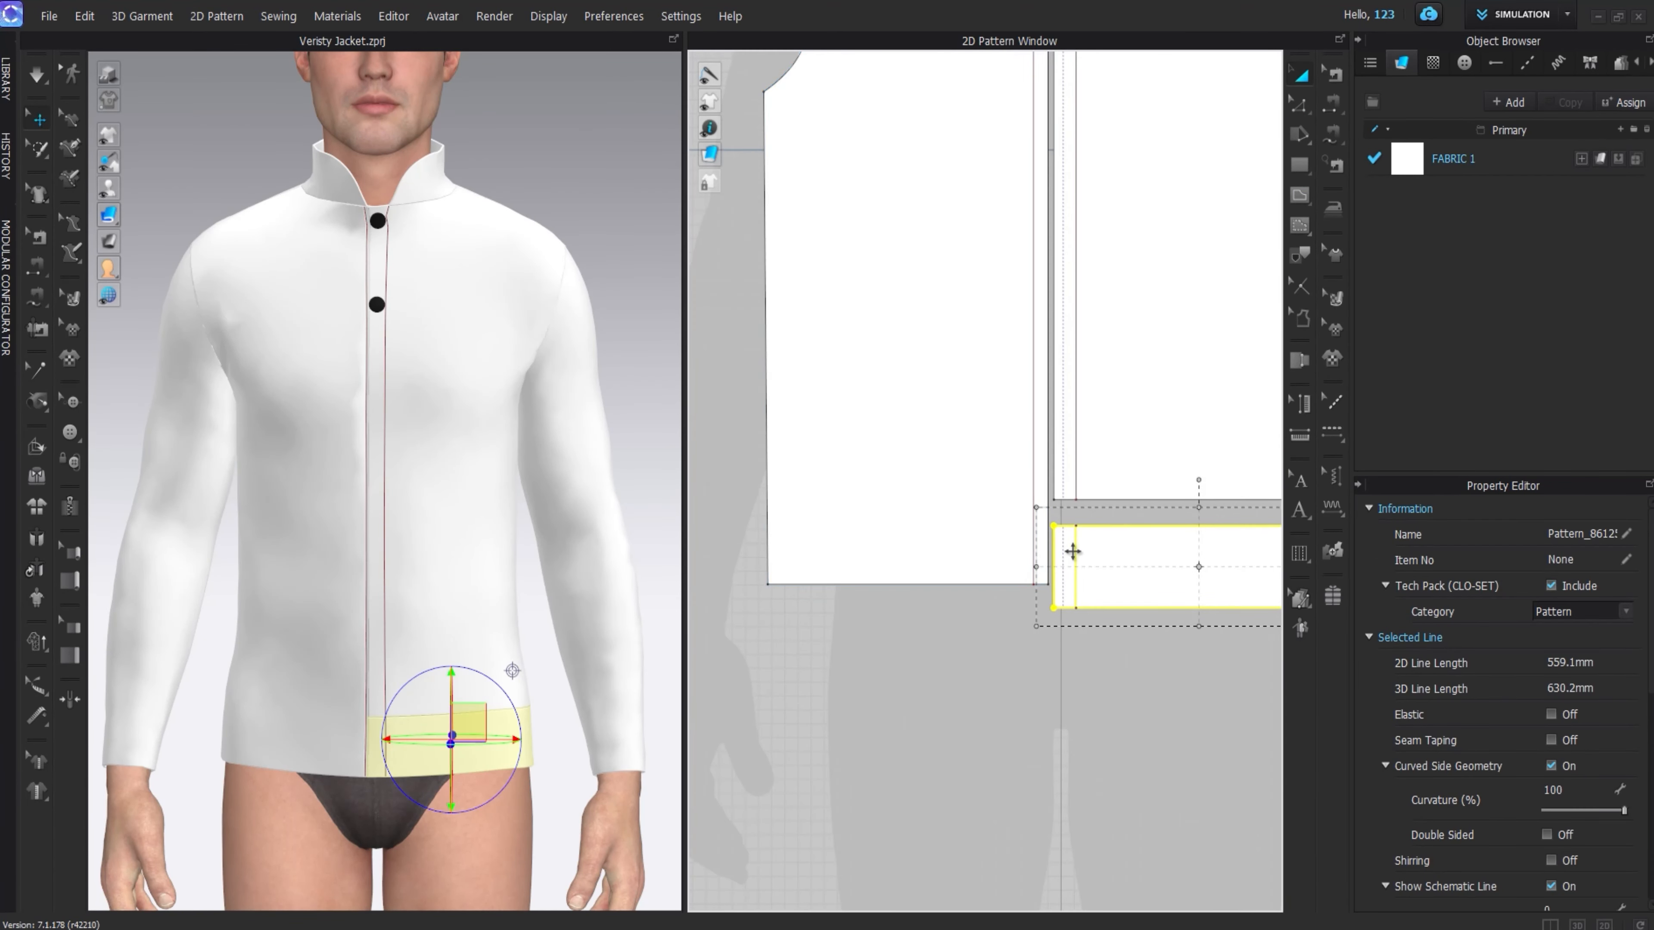
- Draw a horizontal internal line across the opposite front panel, level with the cut edge of the button-side panel
{"action": "left_click", "coordinate": [1300, 165]}
{"action": "left_click", "coordinate": [1302, 194]}
{"action": "left_click", "coordinate": [1349, 200]}
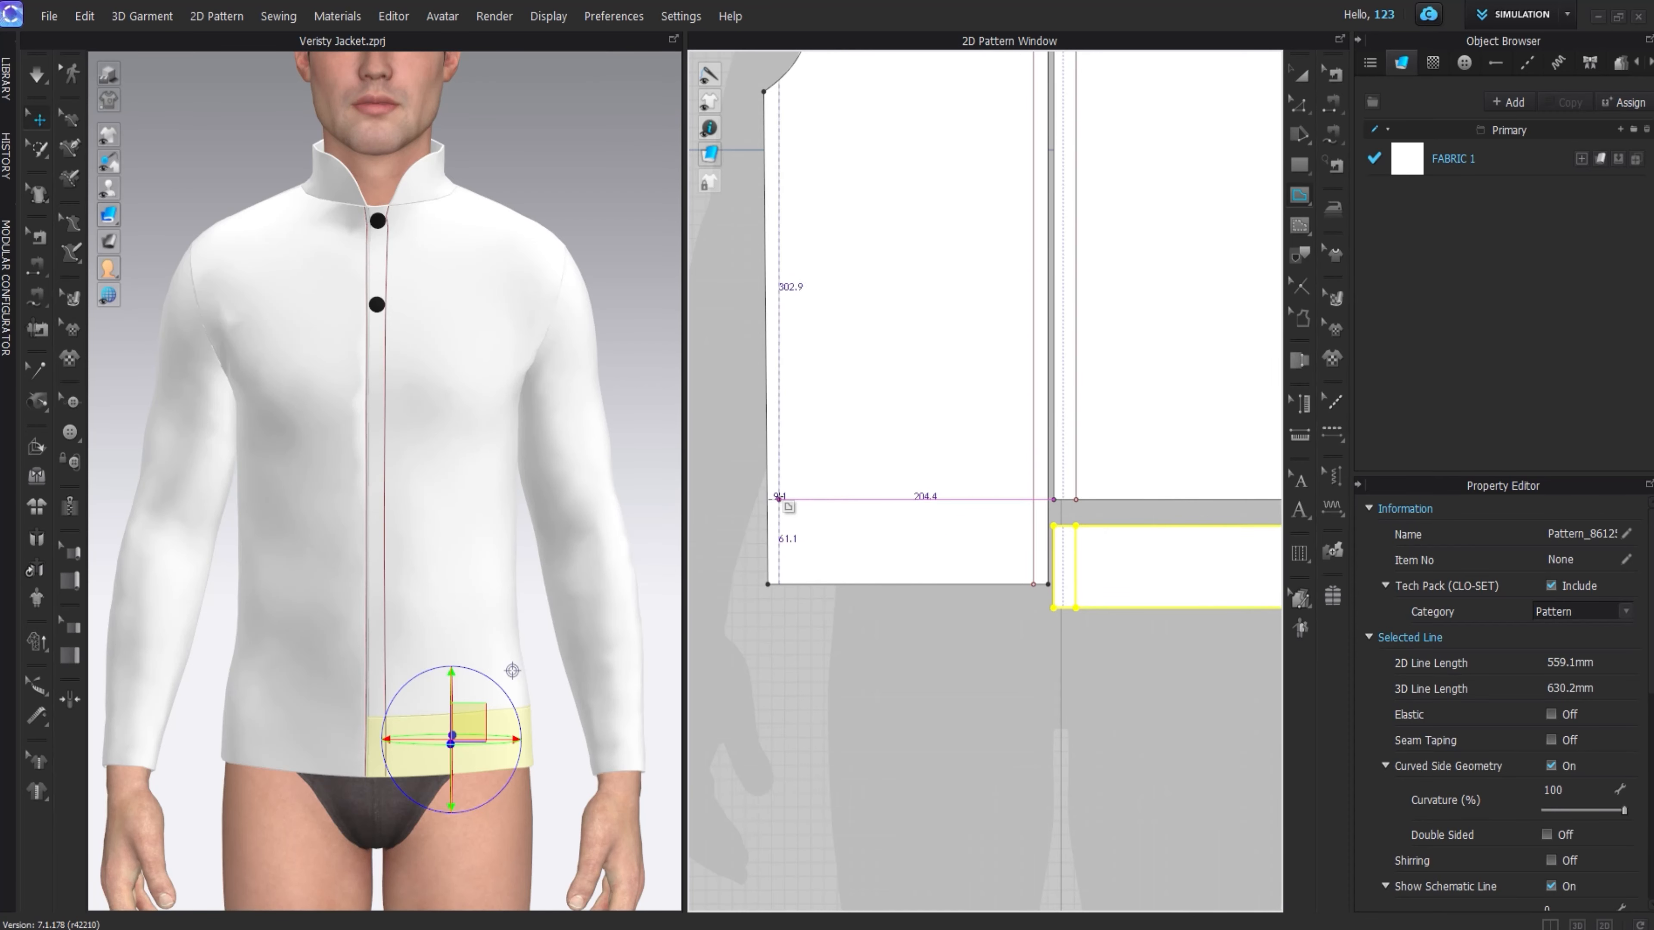
{"action": "left_click", "coordinate": [1043, 499]}
{"action": "double_click", "coordinate": [768, 500]}
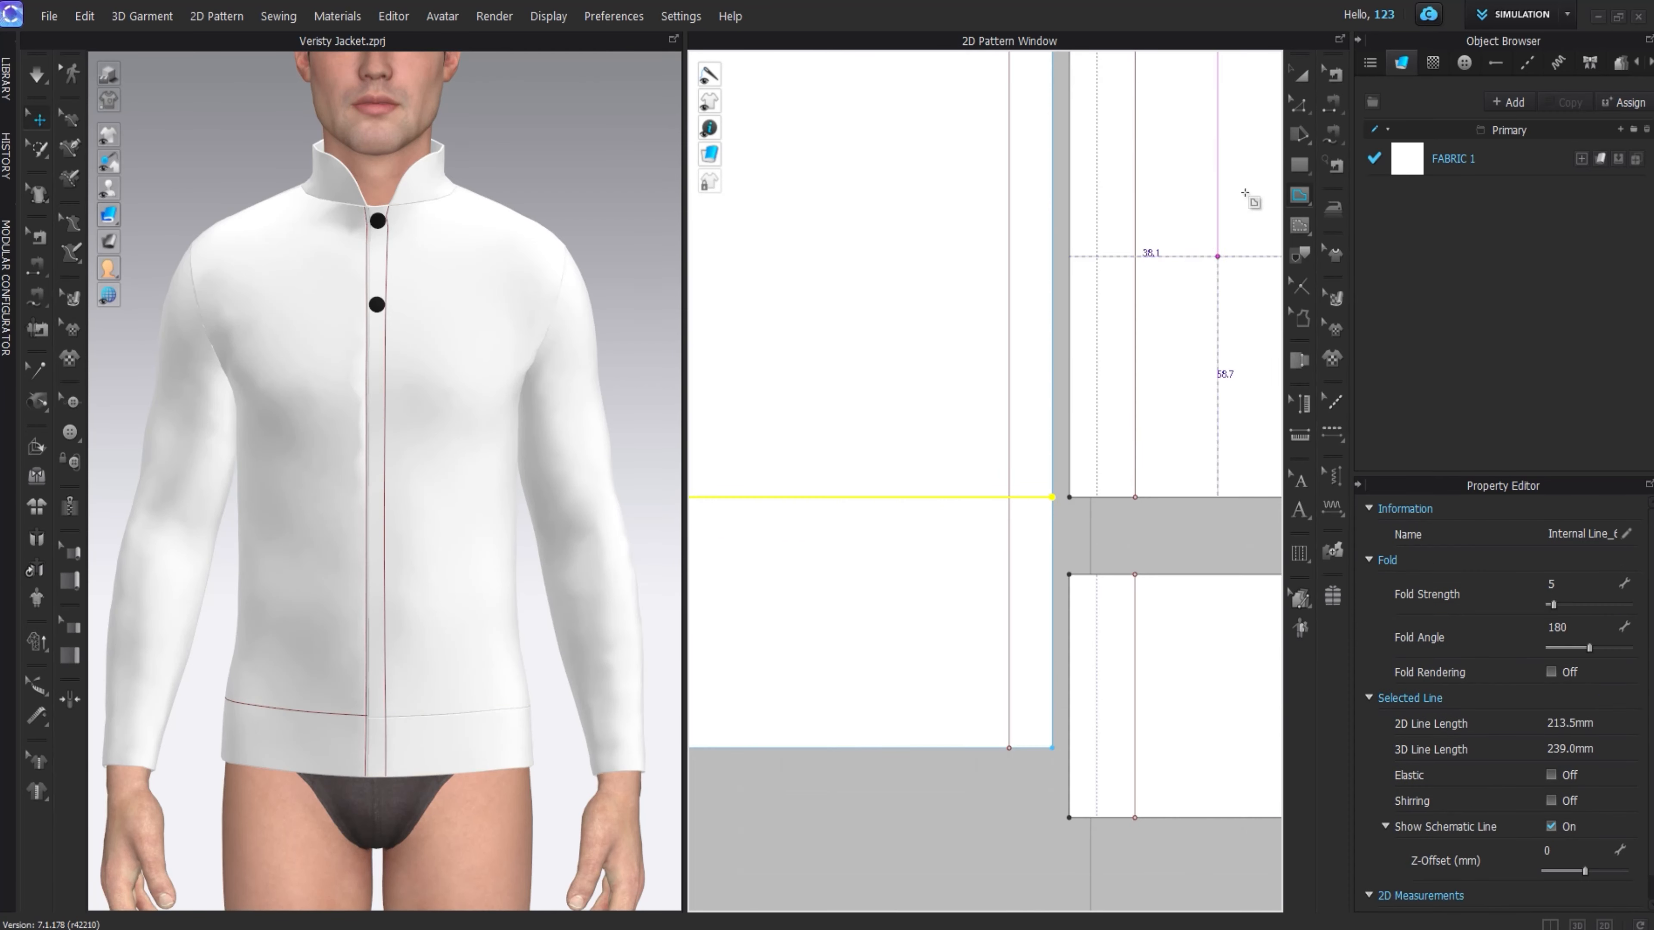
{"action": "scroll", "coordinate": [989, 518], "scroll_direction": "up", "scroll_amount": 2}
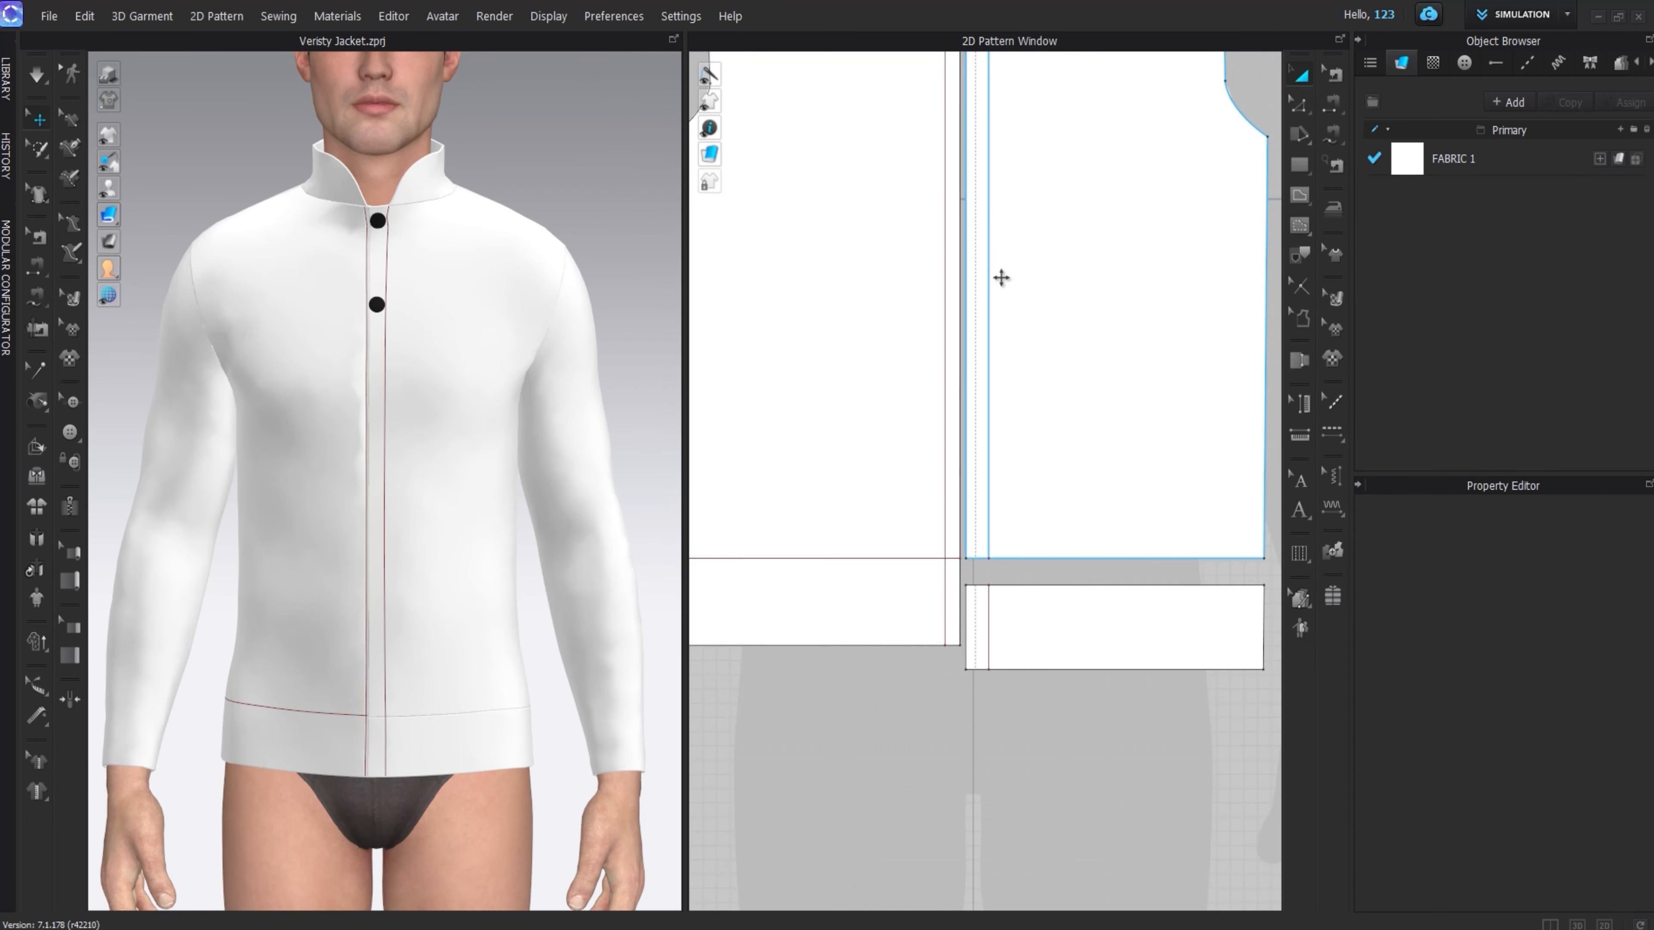
- Delete the vertical internal placket line from both the button-side front panel and its hem band
{"action": "left_click", "coordinate": [993, 293]}
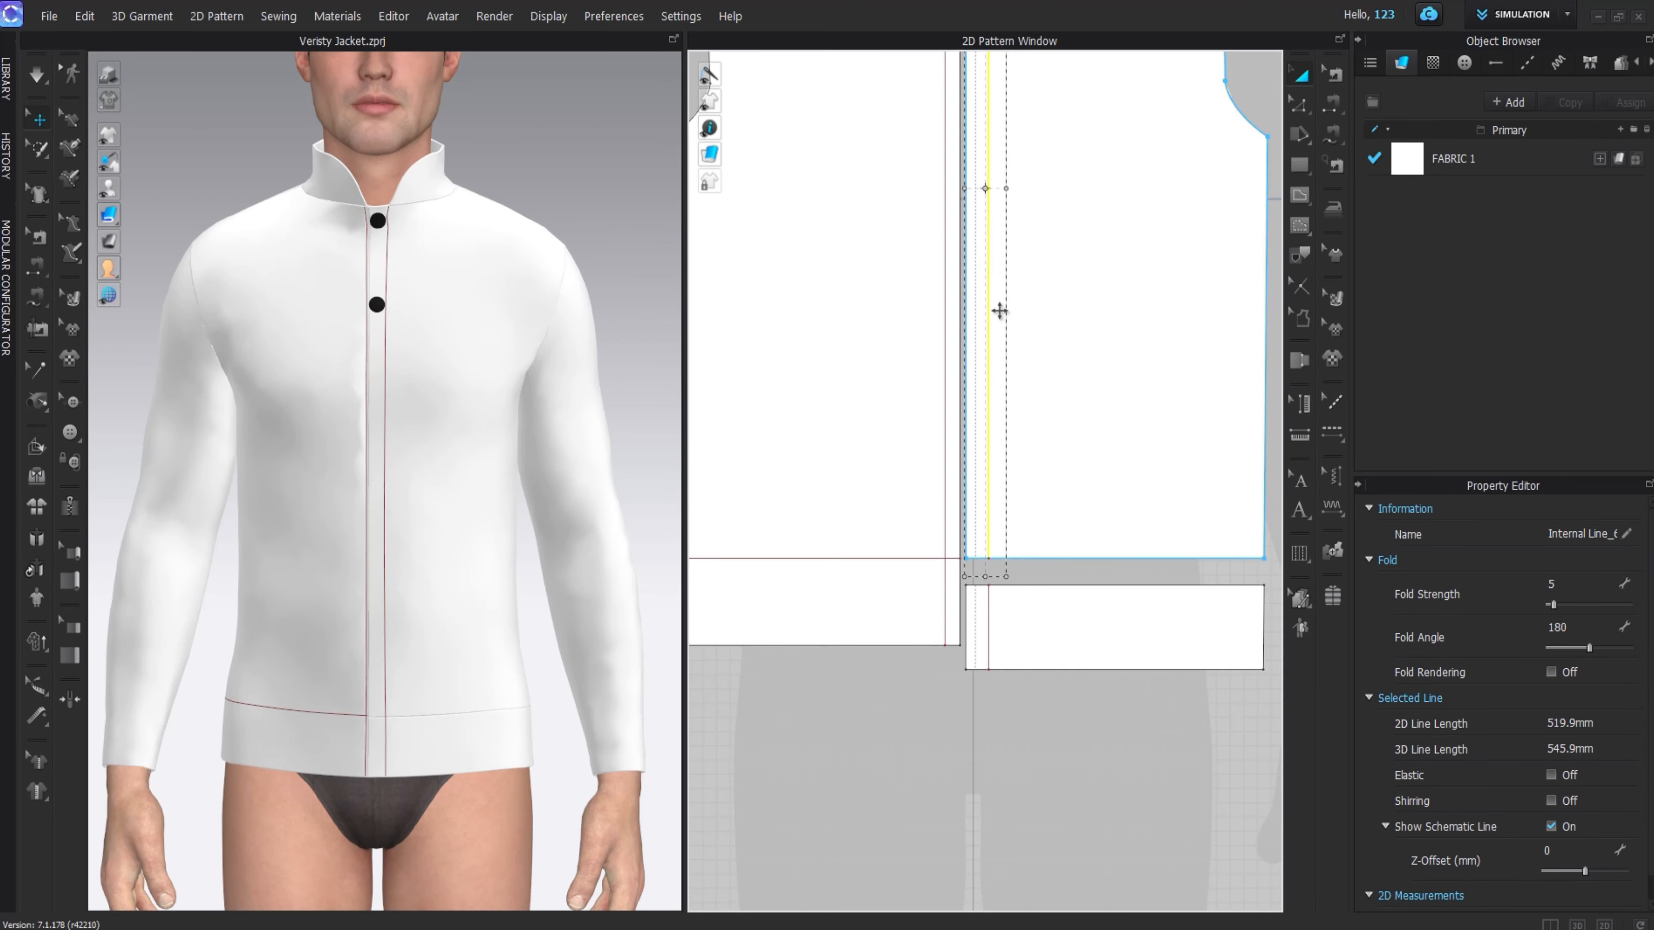
{"action": "key", "text": "Delete"}
{"action": "left_click", "coordinate": [989, 608]}
{"action": "key", "text": "Delete"}
{"action": "scroll", "coordinate": [1067, 569], "scroll_direction": "up", "scroll_amount": 3}
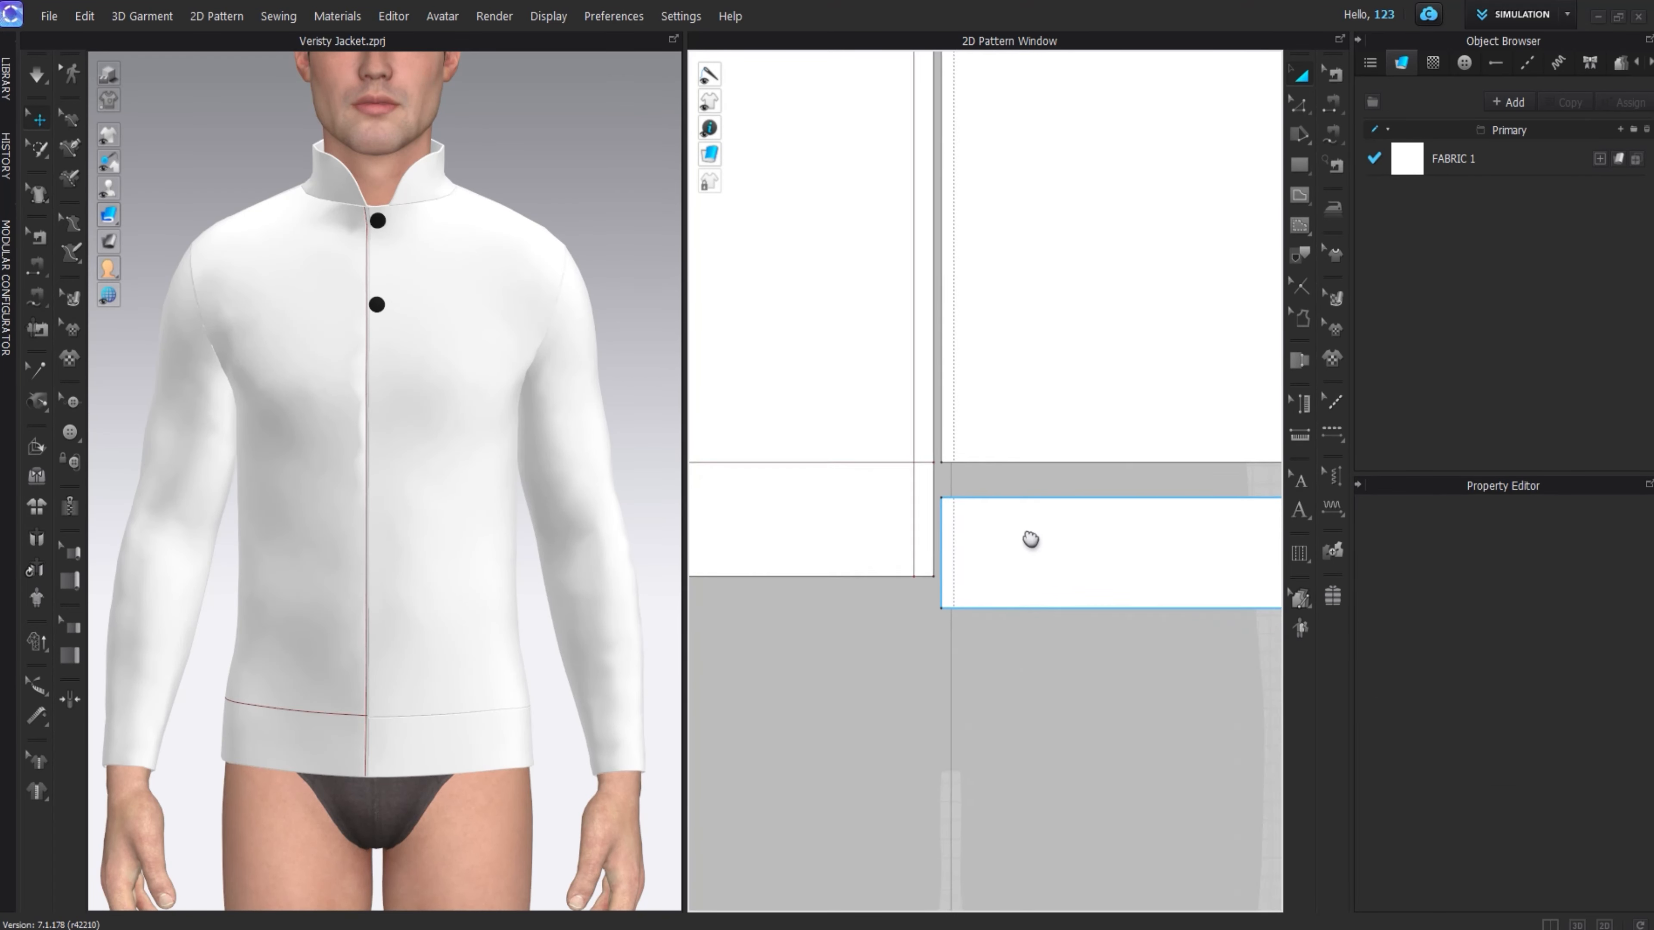
- Draw a vertical internal line about 59.3 mm long across the button-side hem band, a short distance from its front edge
{"action": "left_click", "coordinate": [1300, 194]}
{"action": "left_click", "coordinate": [961, 474]}
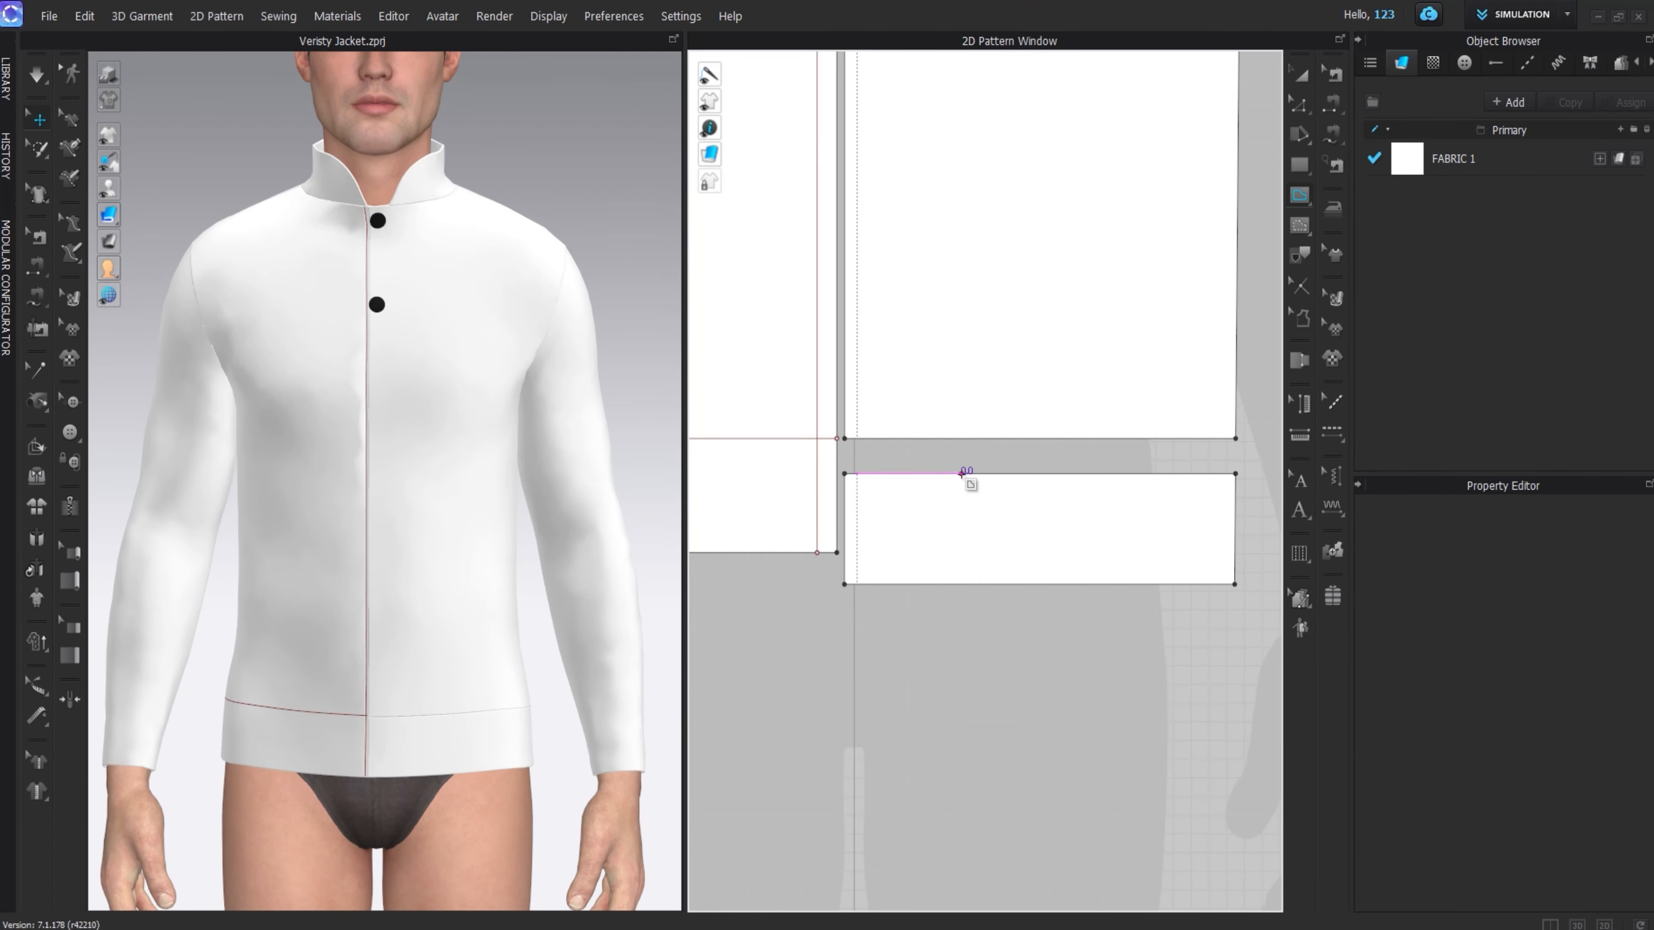
{"action": "double_click", "coordinate": [961, 585]}
{"action": "left_click", "coordinate": [1298, 76]}
{"action": "scroll", "coordinate": [930, 550], "scroll_direction": "up", "scroll_amount": 3}
{"action": "middle_click_drag", "start_coordinate": [929, 551], "coordinate": [1022, 543]}
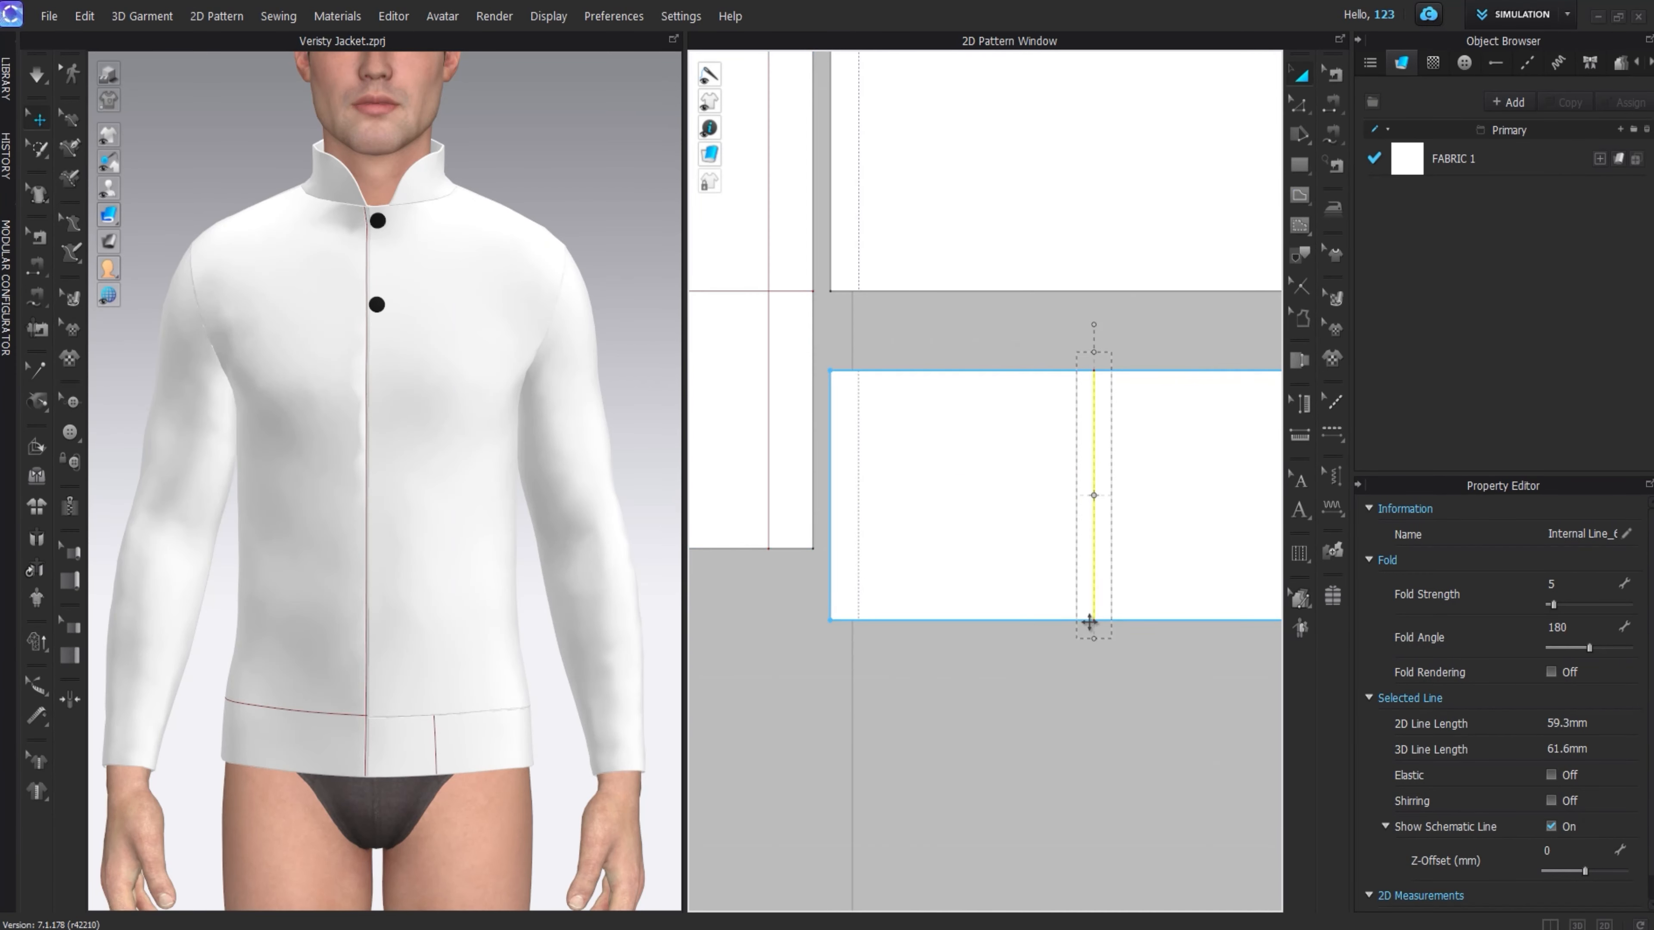
- Slant the hem band's internal line by moving its lower end slightly toward the center front
{"action": "scroll", "coordinate": [1090, 621], "scroll_direction": "up", "scroll_amount": 1}
{"action": "key", "text": "z"}
{"action": "left_click_drag", "start_coordinate": [1094, 621], "coordinate": [1067, 621]}
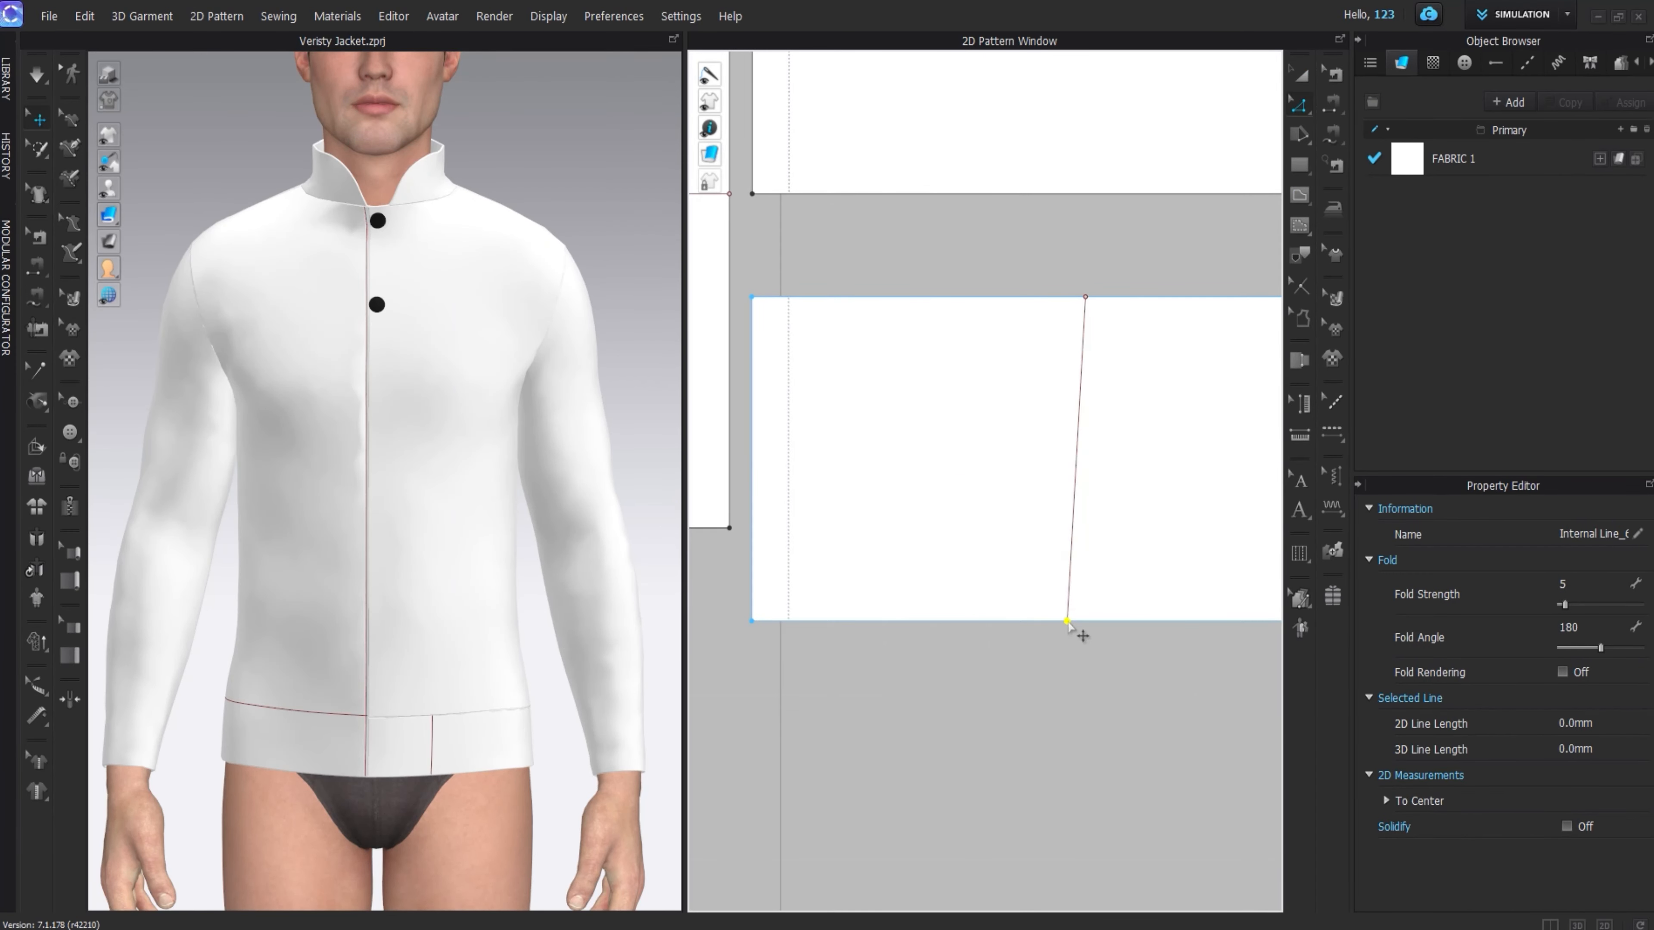
{"action": "scroll", "coordinate": [516, 358], "scroll_direction": "up", "scroll_amount": 5}
{"action": "scroll", "coordinate": [482, 437], "scroll_direction": "down", "scroll_amount": 5}
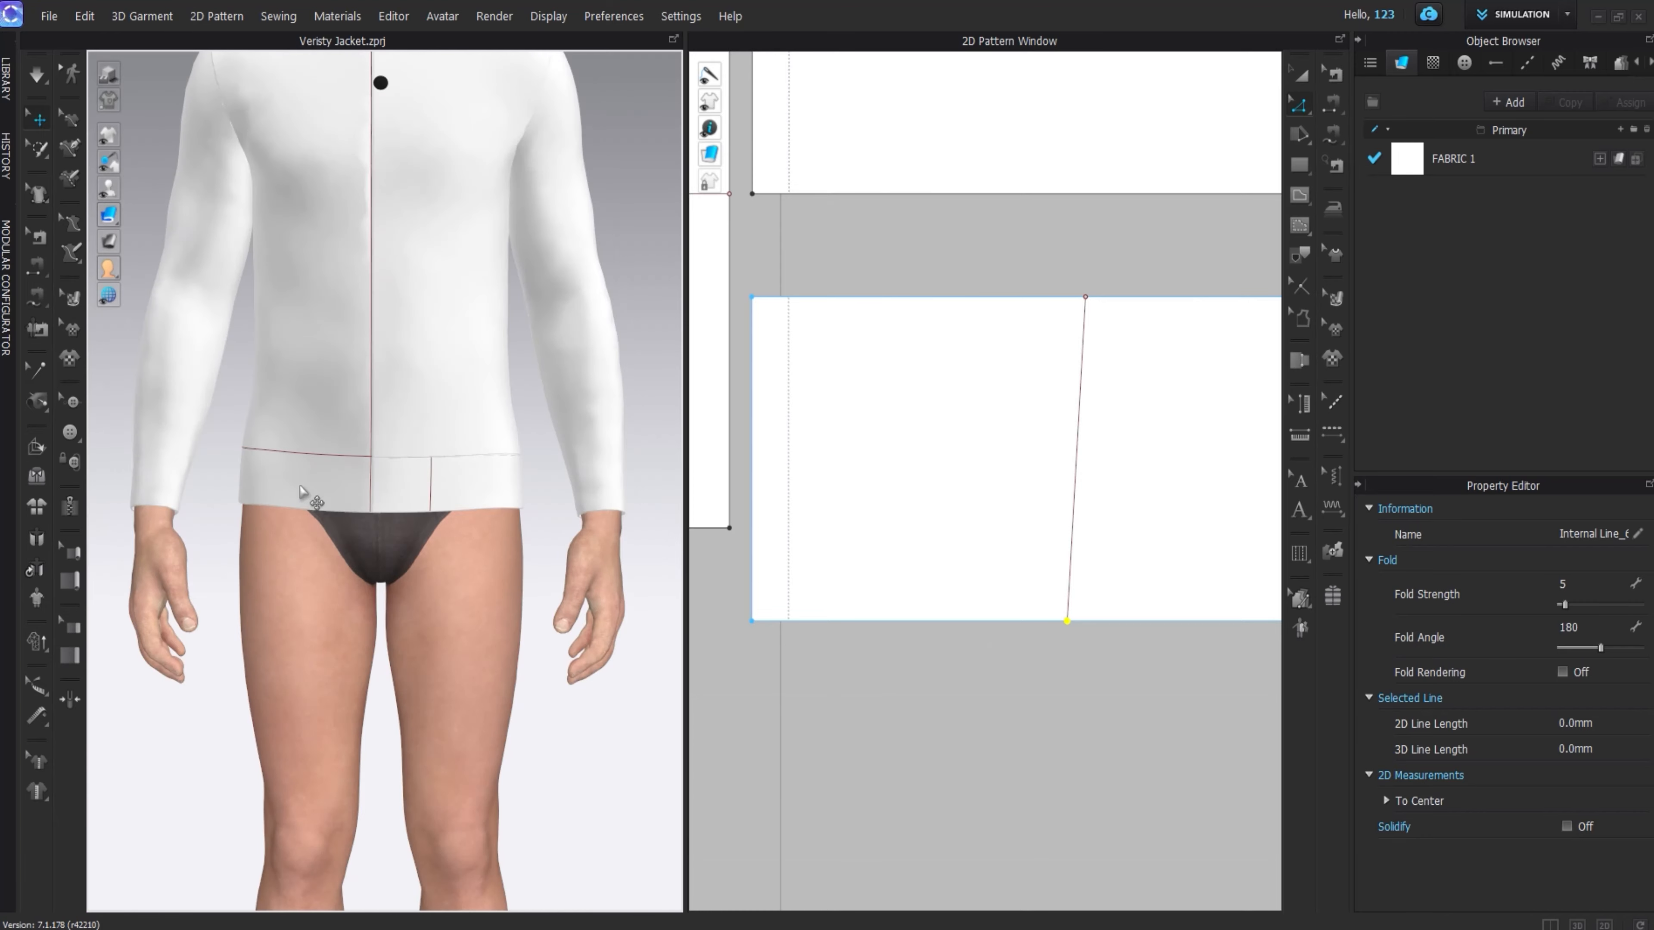
- Try to cut and sew the opposite front panel along its horizontal internal line
{"action": "left_click", "coordinate": [1295, 85]}
{"action": "scroll", "coordinate": [1133, 432], "scroll_direction": "down", "scroll_amount": 3}
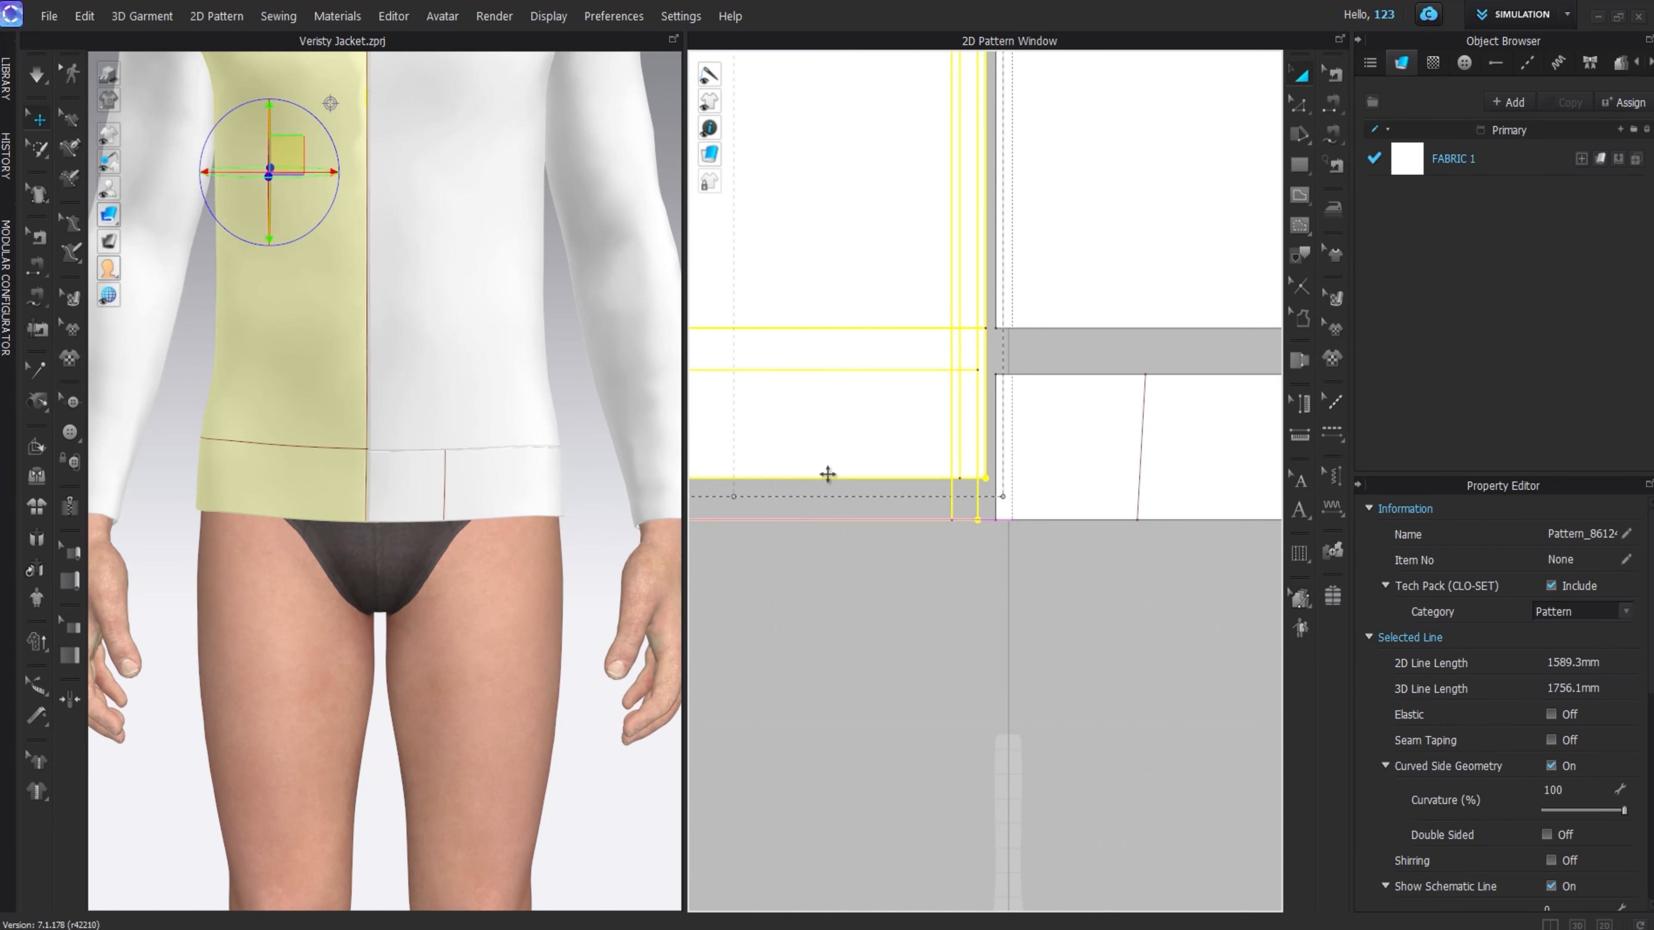
{"action": "right_click", "coordinate": [896, 330]}
{"action": "left_click", "coordinate": [944, 647]}
{"action": "left_click", "coordinate": [887, 458]}
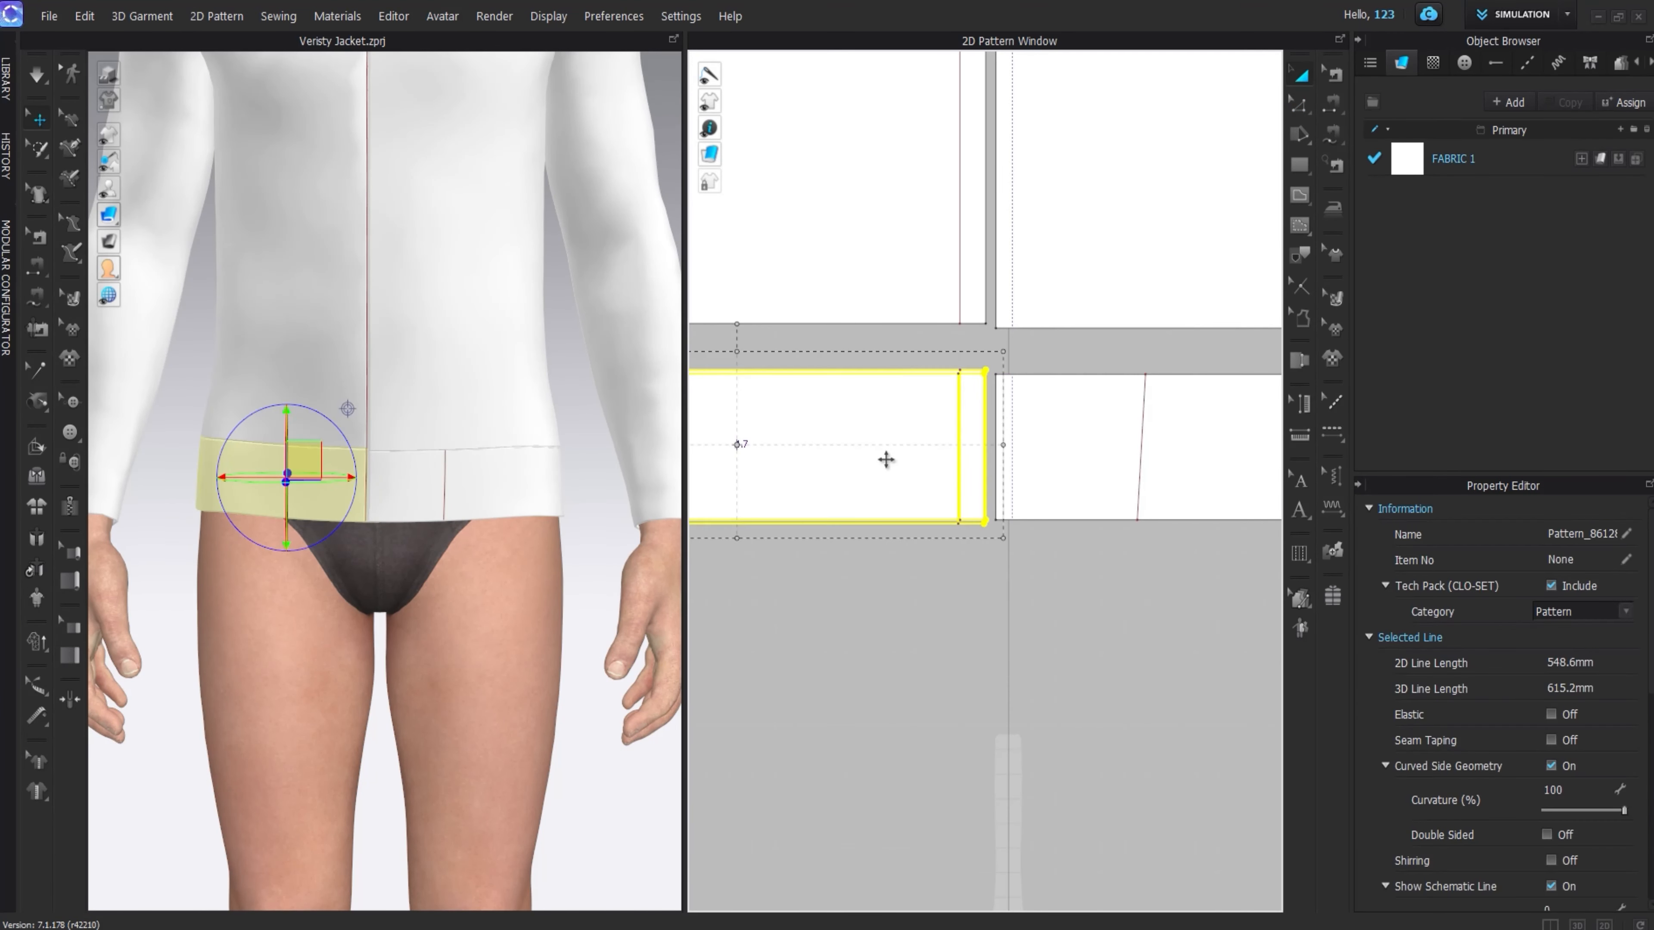
{"action": "scroll", "coordinate": [1026, 421], "scroll_direction": "up", "scroll_amount": 5}
{"action": "scroll", "coordinate": [358, 462], "scroll_direction": "up", "scroll_amount": 5}
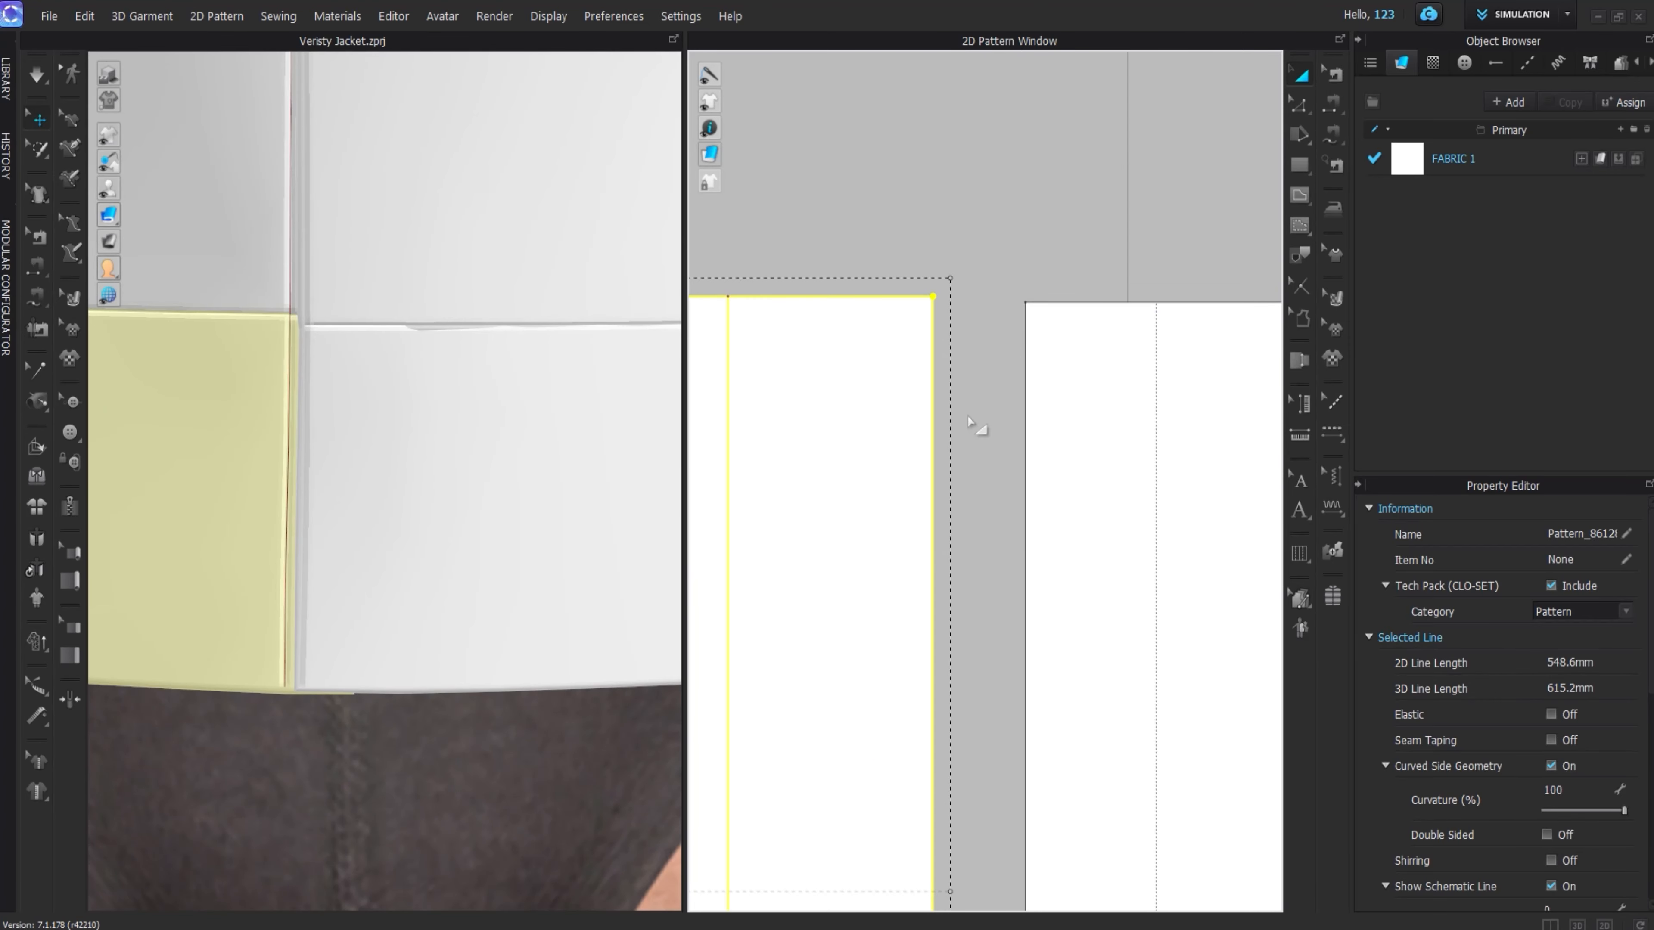
{"action": "scroll", "coordinate": [979, 427], "scroll_direction": "down", "scroll_amount": 6}
{"action": "key", "text": "ctrl+z"}
- Move the button-side hem band up toward its panel and lower the opposite panel's horizontal line to the band's upper edge
{"action": "scroll", "coordinate": [964, 371], "scroll_direction": "up", "scroll_amount": 10}
{"action": "scroll", "coordinate": [964, 323], "scroll_direction": "down", "scroll_amount": 6}
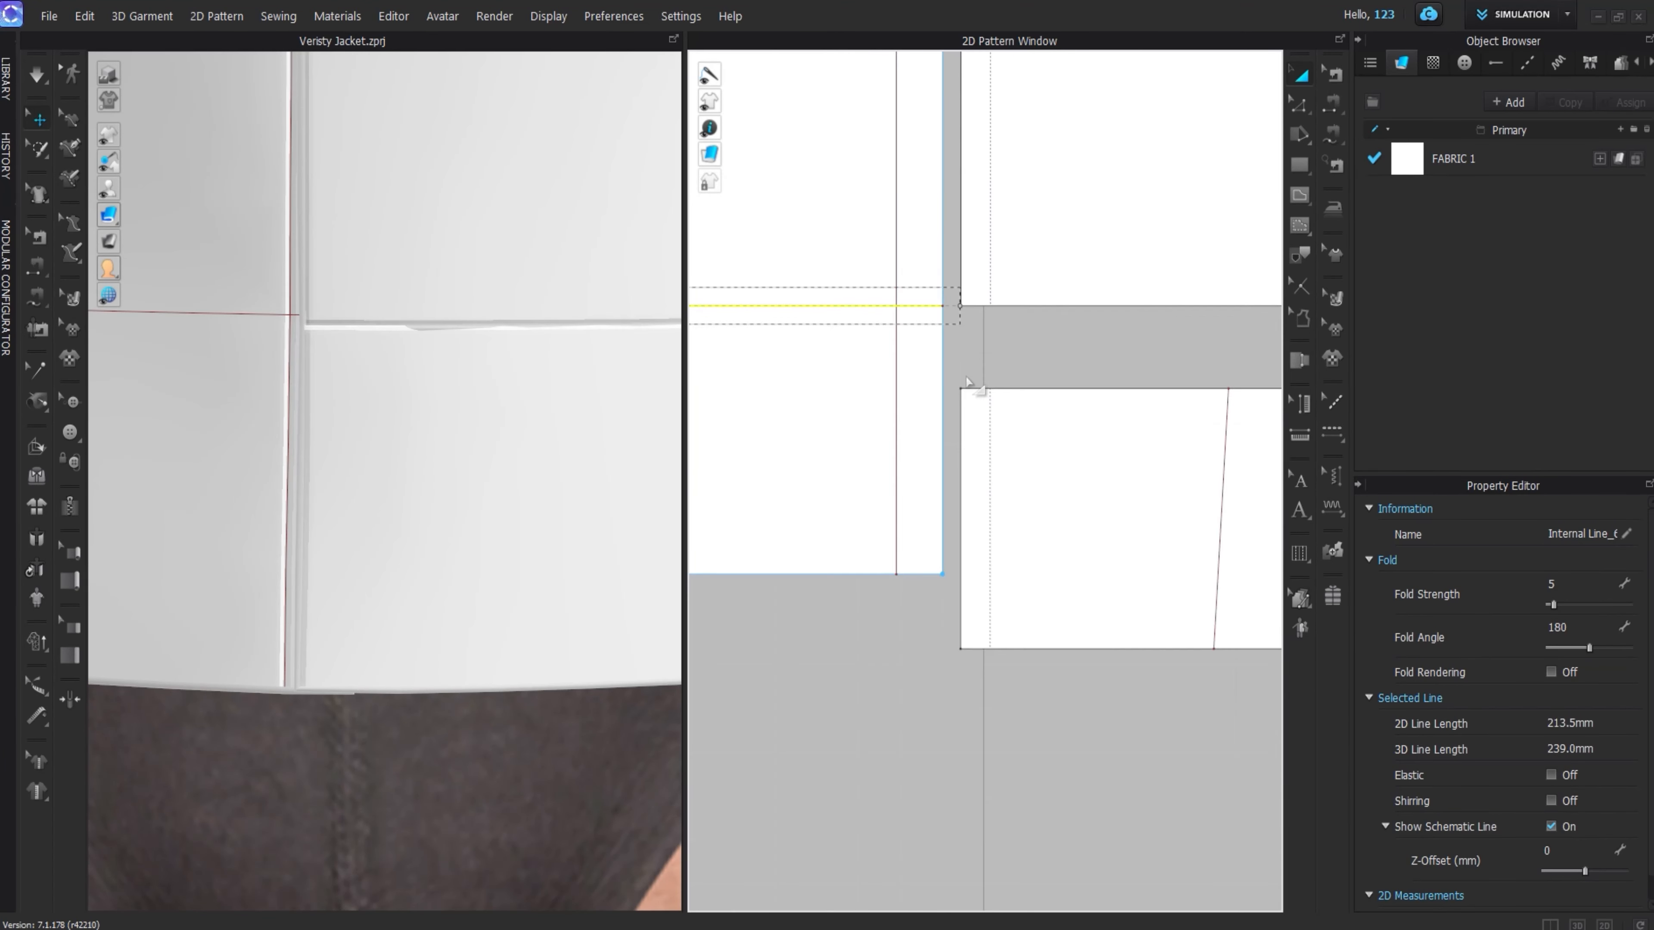
{"action": "scroll", "coordinate": [996, 630], "scroll_direction": "up", "scroll_amount": 2}
{"action": "left_click_drag", "start_coordinate": [990, 626], "coordinate": [967, 499]}
{"action": "scroll", "coordinate": [967, 499], "scroll_direction": "down", "scroll_amount": 3}
{"action": "scroll", "coordinate": [909, 281], "scroll_direction": "up", "scroll_amount": 7}
{"action": "left_click", "coordinate": [923, 307]}
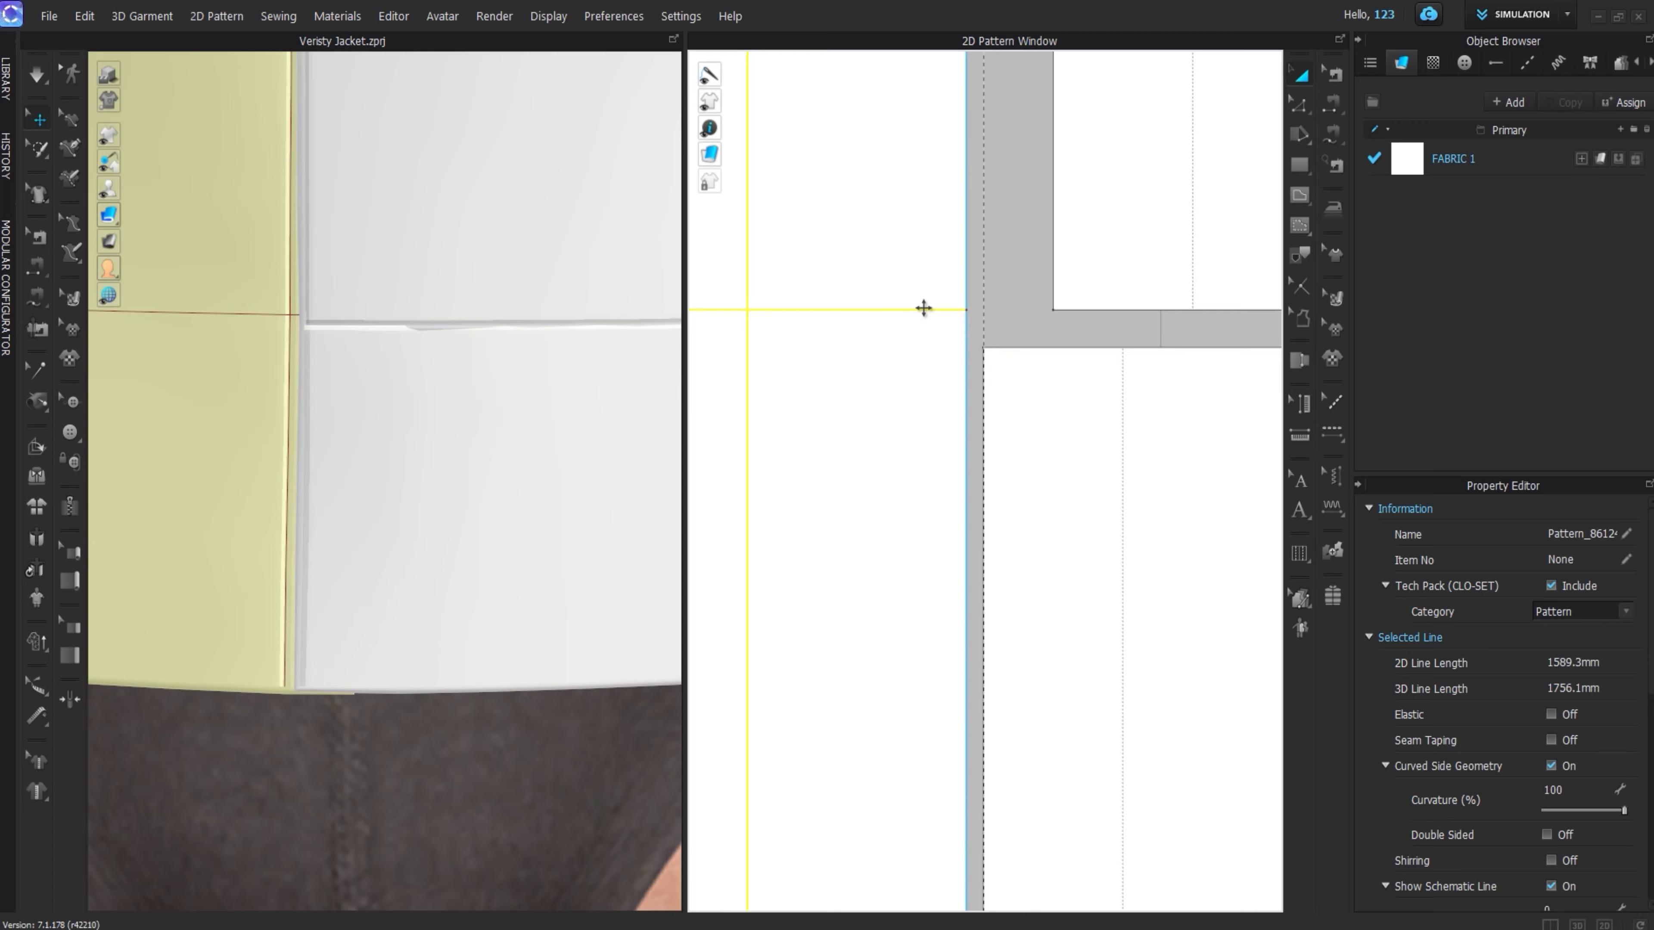
{"action": "left_click_drag", "start_coordinate": [918, 310], "coordinate": [910, 343]}
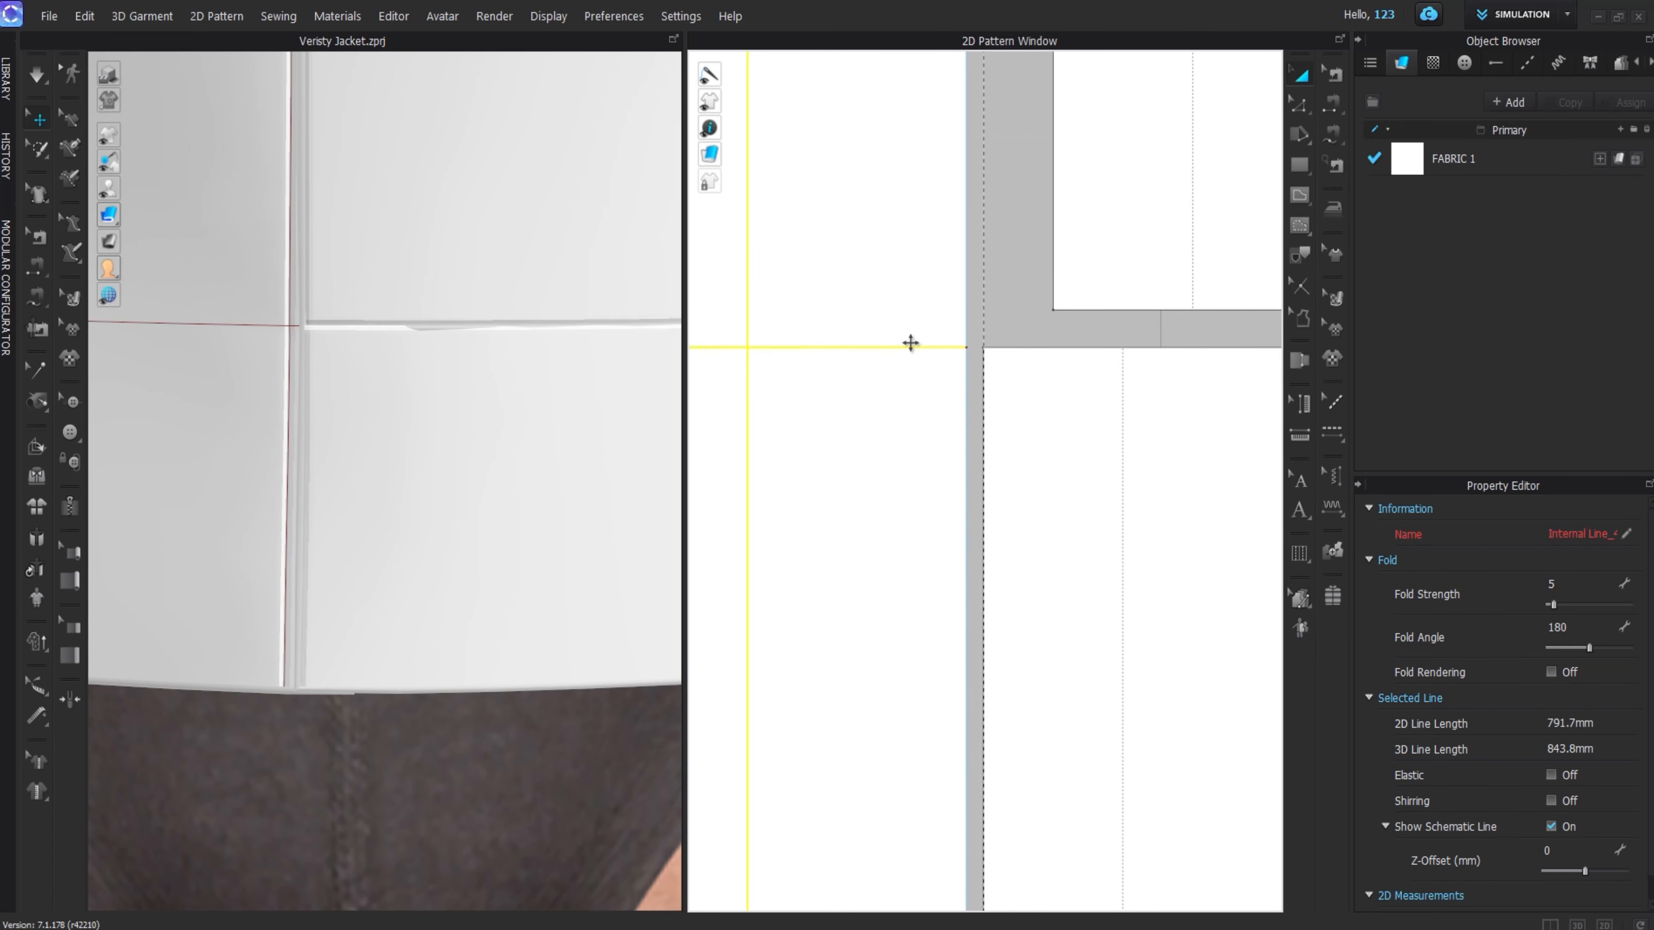
- Try to cut and sew the opposite front panel along its horizontal and vertical internal lines together
{"action": "right_click", "coordinate": [909, 343]}
{"action": "left_click", "coordinate": [954, 679]}
{"action": "key", "text": "Return"}
{"action": "scroll", "coordinate": [913, 430], "scroll_direction": "down", "scroll_amount": 9}
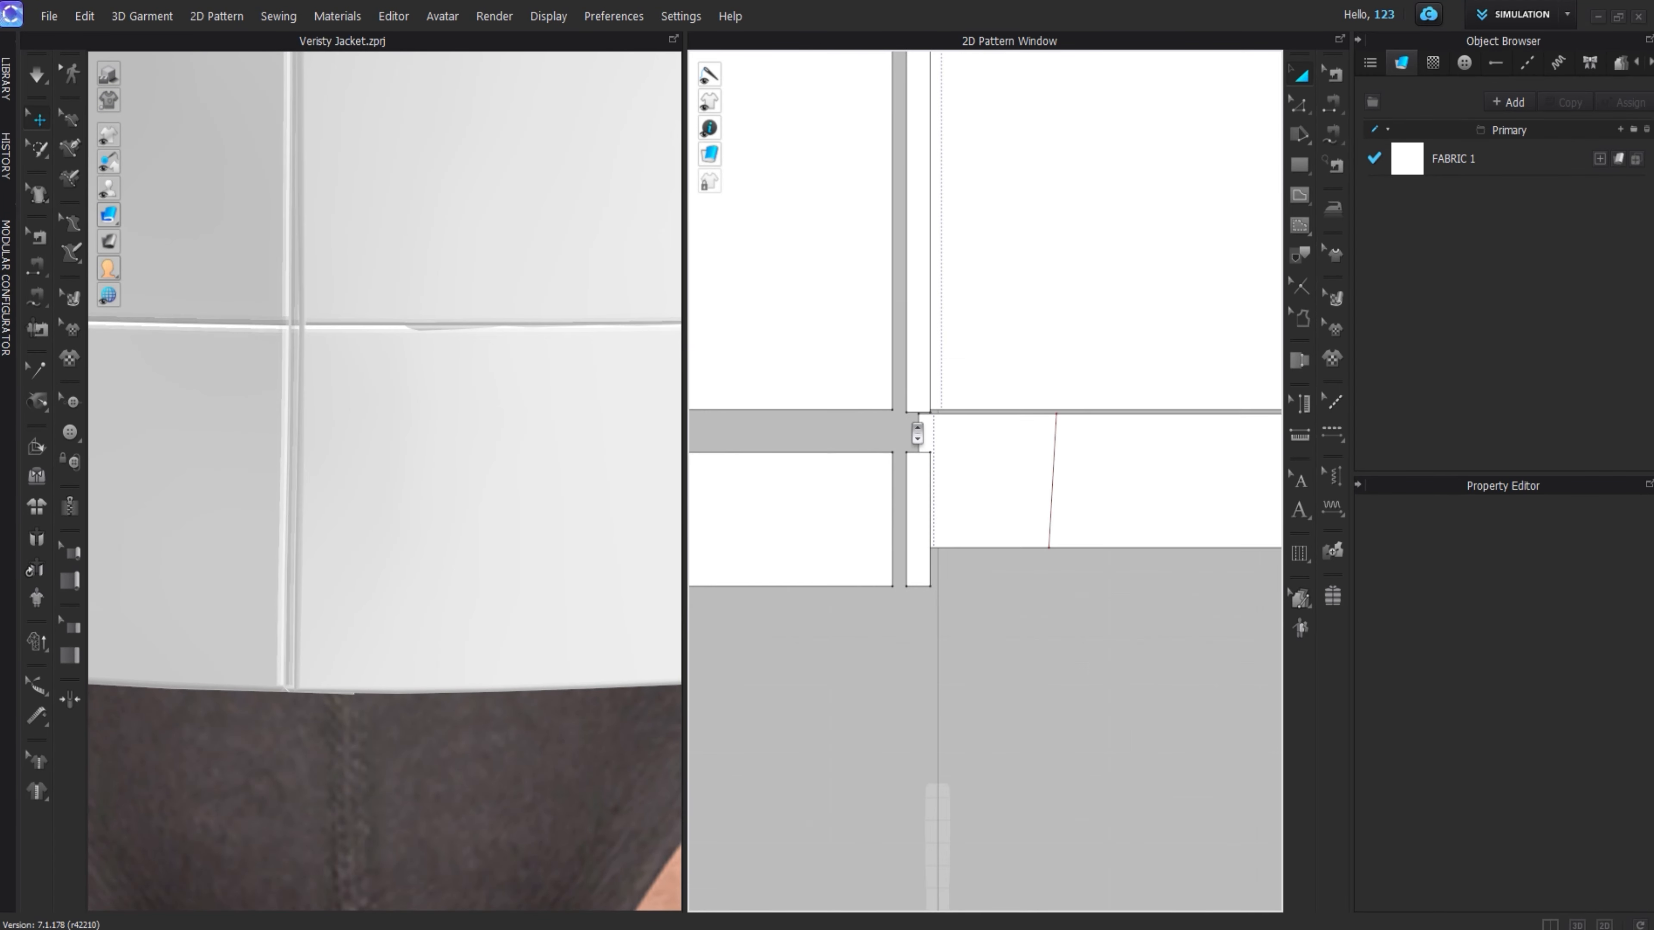
{"action": "key", "text": "ctrl+z"}
- Cut and sew the opposite front panel along only its horizontal line and shift the separated hem band slightly outward
{"action": "middle_click_drag", "start_coordinate": [971, 585], "coordinate": [1098, 628]}
{"action": "left_click", "coordinate": [929, 454]}
{"action": "right_click", "coordinate": [928, 453]}
{"action": "left_click", "coordinate": [976, 748]}
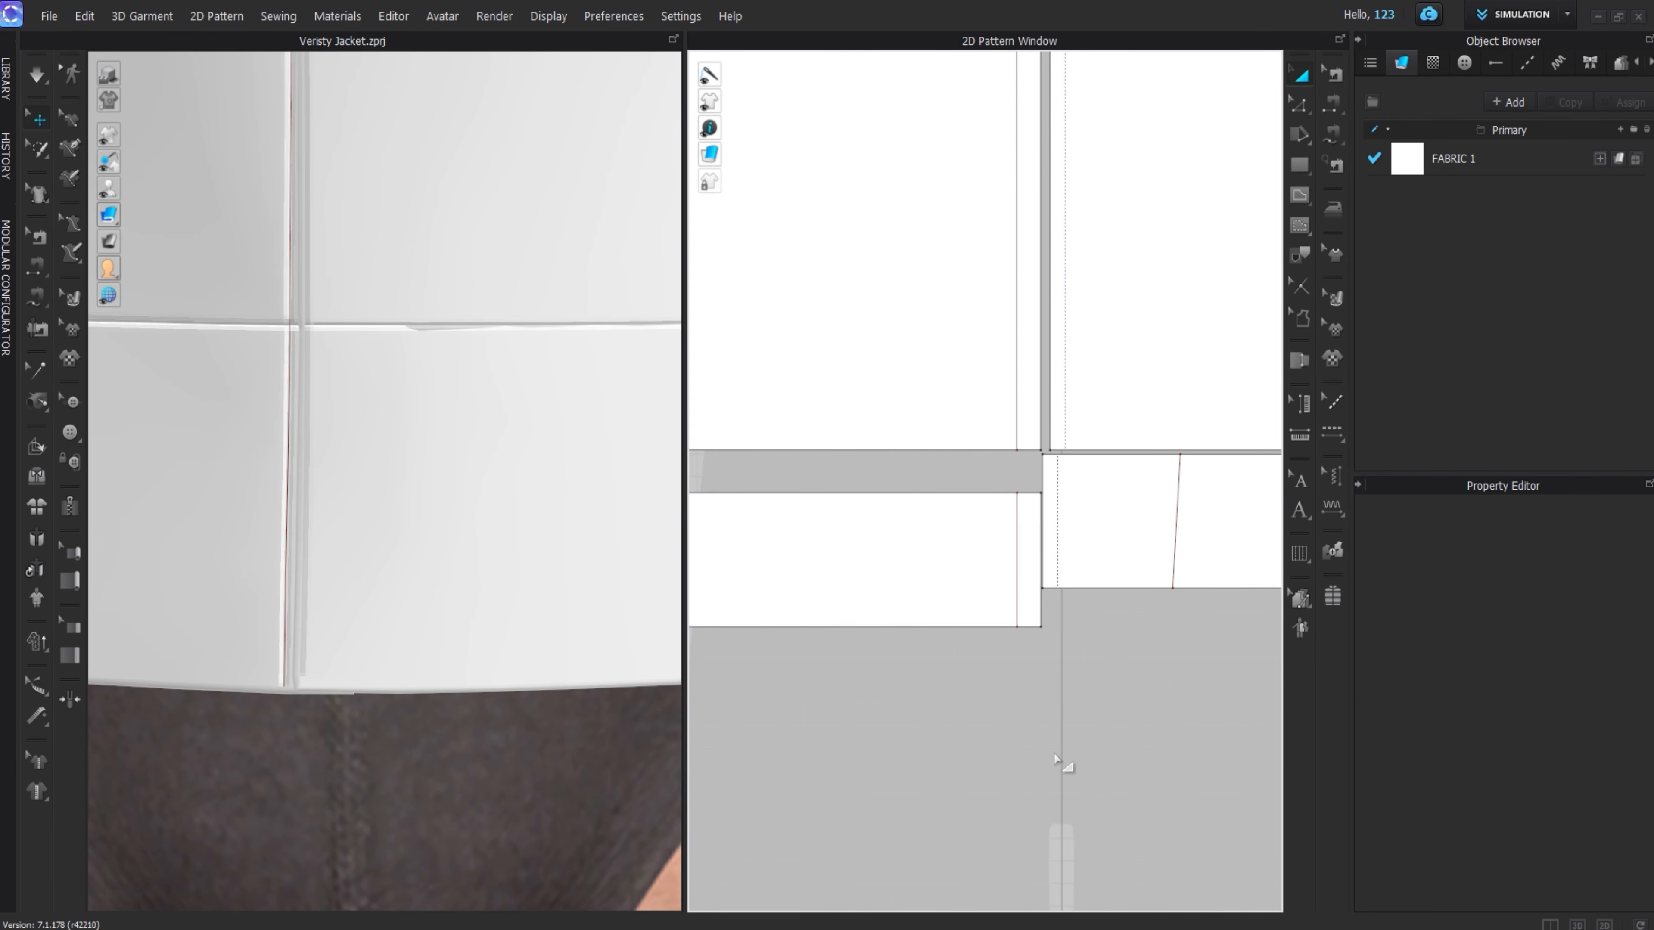
{"action": "left_click_drag", "start_coordinate": [936, 565], "coordinate": [913, 544]}
- Copy the button-side hem band's slanted line and paste it mirrored onto the opposite hem band
{"action": "middle_click_drag", "start_coordinate": [1068, 520], "coordinate": [1002, 533]}
{"action": "left_click", "coordinate": [1108, 533]}
{"action": "key", "text": "ctrl+c"}
{"action": "key", "text": "ctrl+r"}
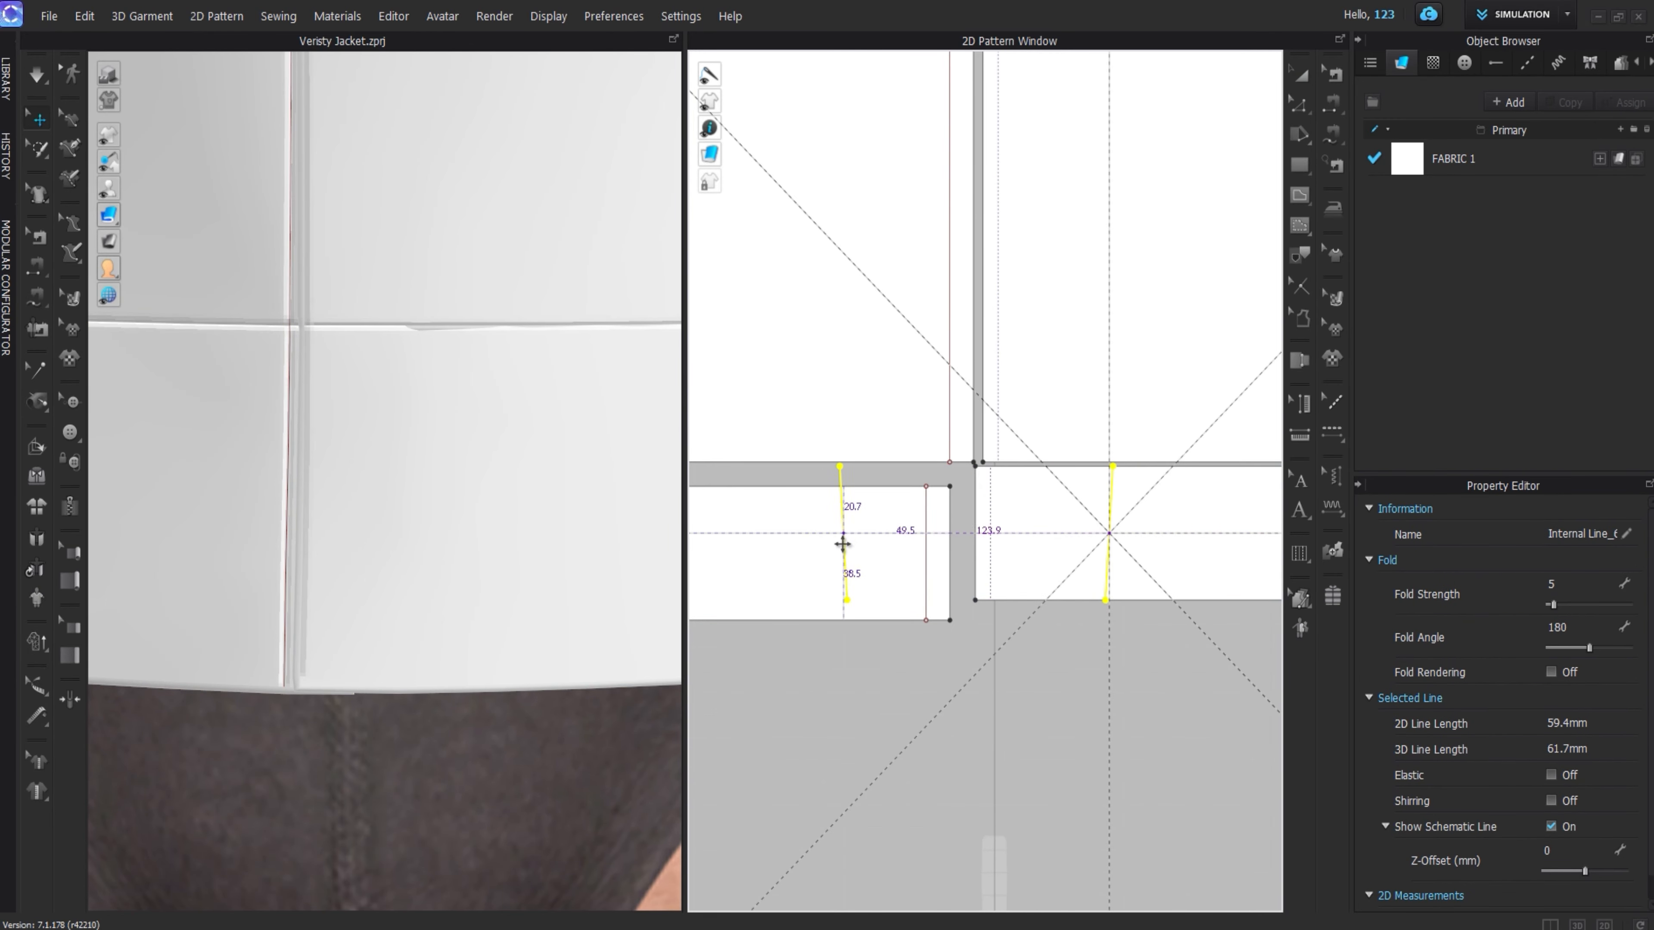
{"action": "left_click", "coordinate": [797, 566]}
- Move the mirrored slanted line so its ends lie on the upper and lower edges of the opposite hem band
{"action": "middle_click_drag", "start_coordinate": [800, 562], "coordinate": [925, 498]}
{"action": "scroll", "coordinate": [495, 489], "scroll_direction": "down", "scroll_amount": 6}
{"action": "scroll", "coordinate": [936, 453], "scroll_direction": "up", "scroll_amount": 6}
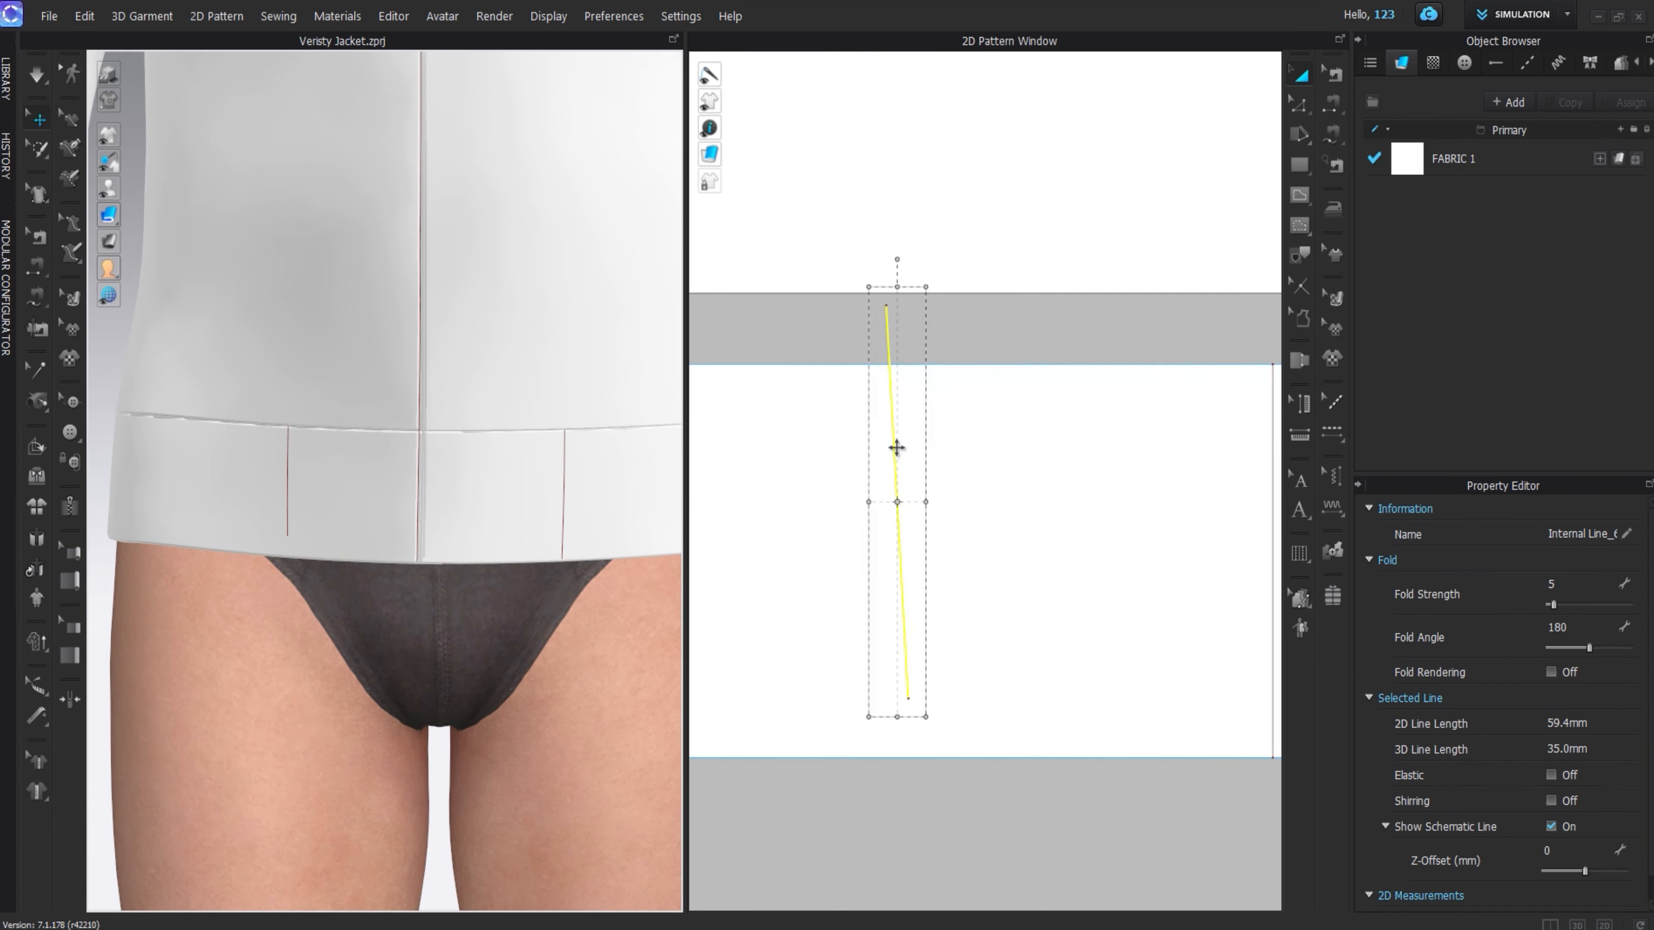
{"action": "left_click_drag", "start_coordinate": [897, 448], "coordinate": [974, 506]}
{"action": "scroll", "coordinate": [402, 483], "scroll_direction": "down", "scroll_amount": 2}
{"action": "right_click_drag", "start_coordinate": [403, 483], "coordinate": [433, 467]}
- Try to adjust the lower end of the mirrored slanted line on the opposite hem band
{"action": "key", "text": "z"}
{"action": "left_click", "coordinate": [989, 759]}
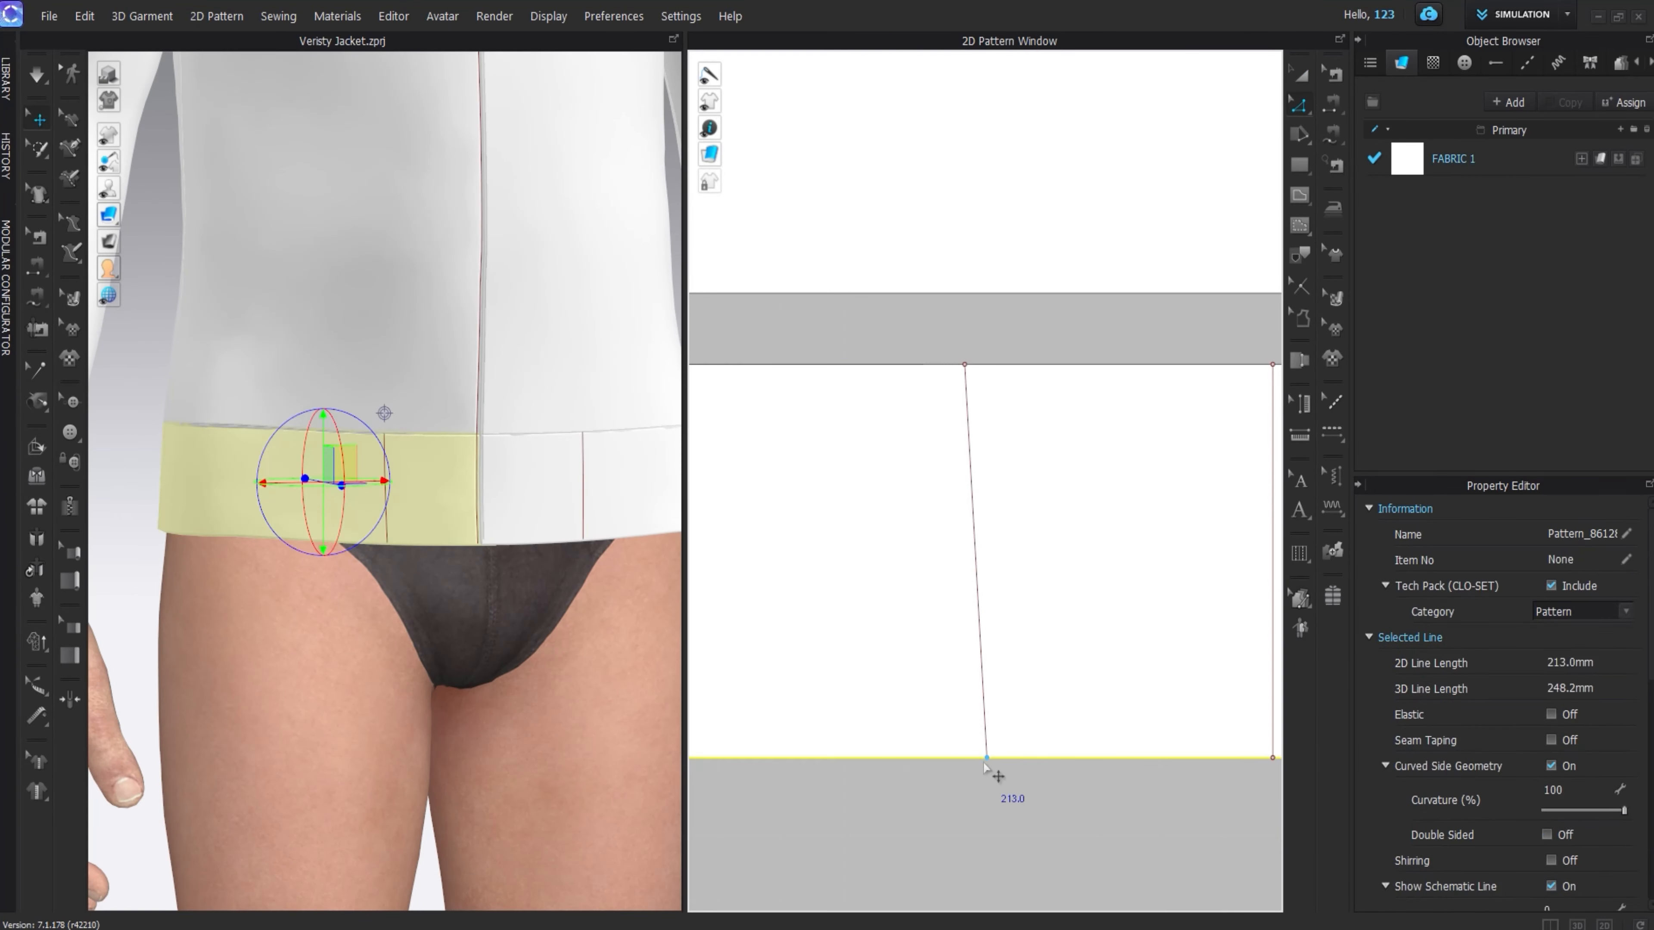
{"action": "left_click_drag", "start_coordinate": [986, 756], "coordinate": [979, 764]}
{"action": "key", "text": "ctrl+z"}
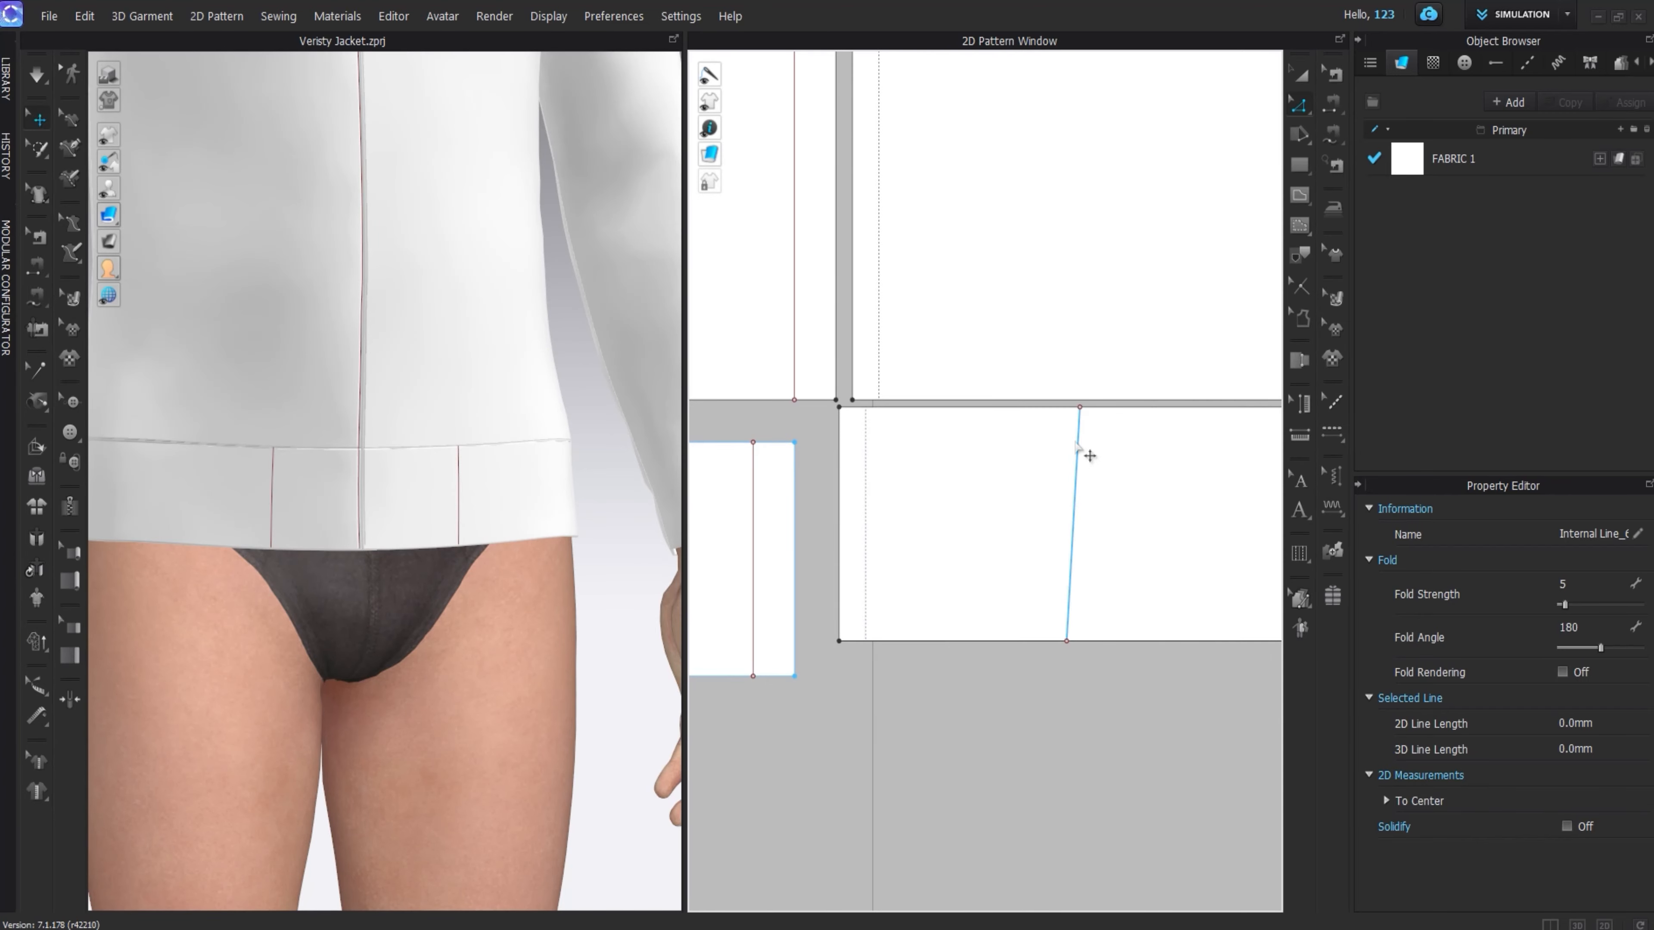
- Shift the button-side hem band's slanted line slightly toward the front edge, and cut and sew the band along it
{"action": "left_click_drag", "start_coordinate": [1077, 447], "coordinate": [1064, 459]}
{"action": "right_click_drag", "start_coordinate": [393, 485], "coordinate": [375, 486]}
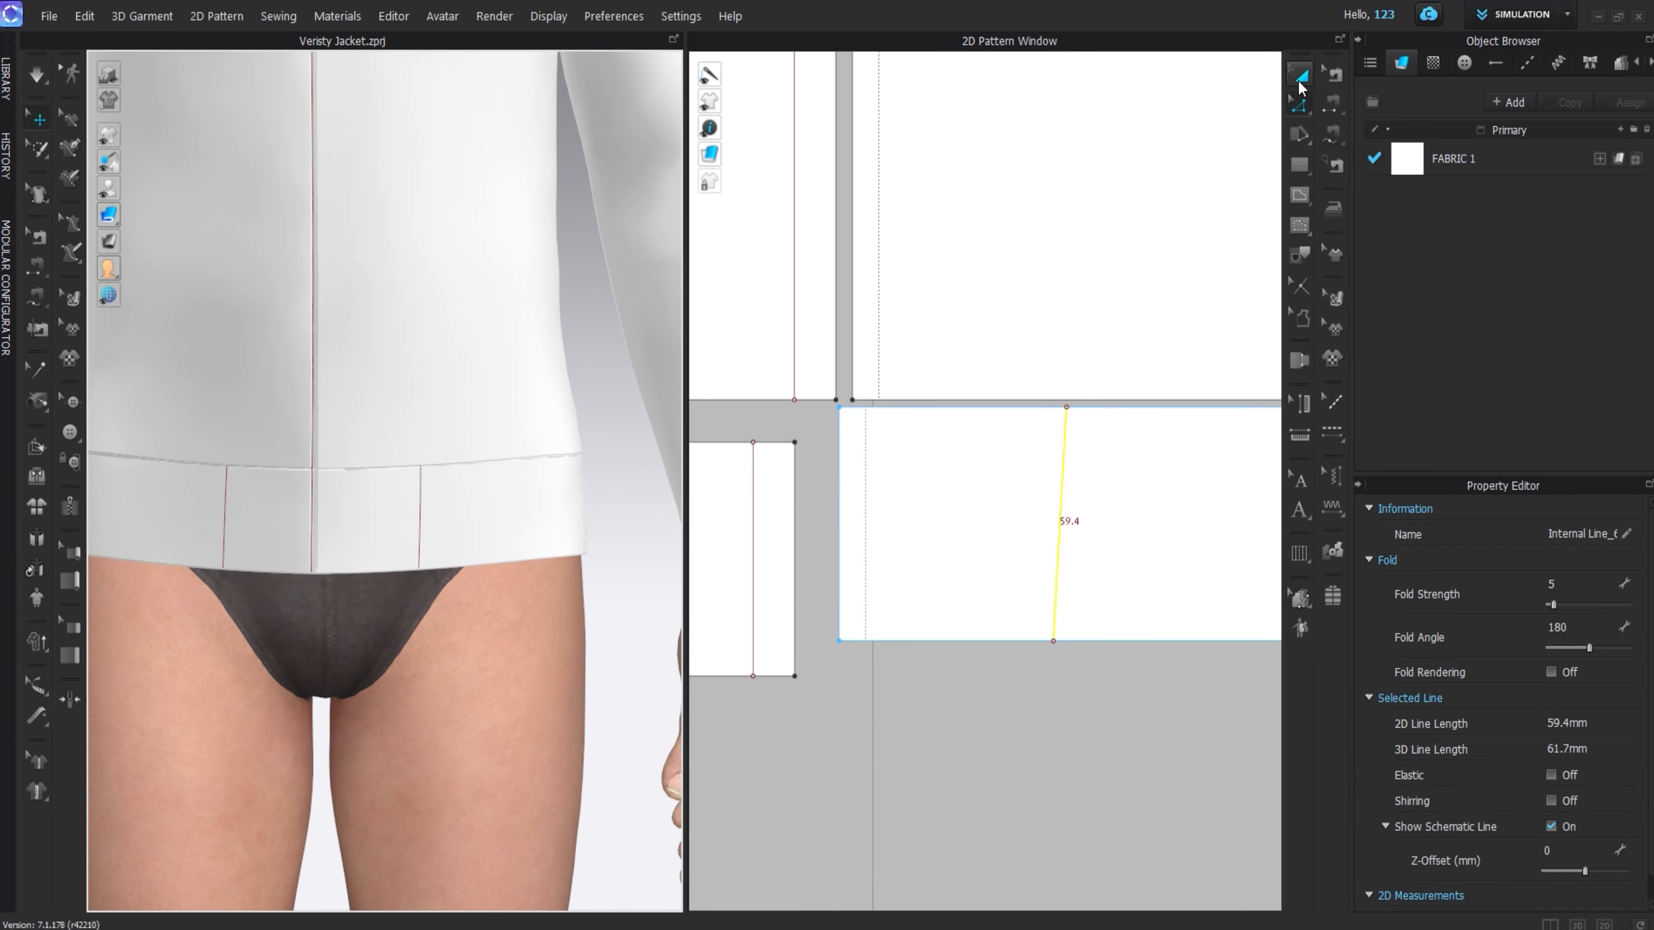
{"action": "left_click", "coordinate": [1301, 84]}
{"action": "right_click", "coordinate": [1065, 472]}
{"action": "left_click", "coordinate": [1101, 768]}
- Move the small front piece cut from the button-side hem band down, clear of the other patterns
{"action": "middle_click_drag", "start_coordinate": [954, 552], "coordinate": [1063, 547]}
{"action": "scroll", "coordinate": [1062, 537], "scroll_direction": "down", "scroll_amount": 4}
{"action": "left_click_drag", "start_coordinate": [1062, 538], "coordinate": [1133, 733]}
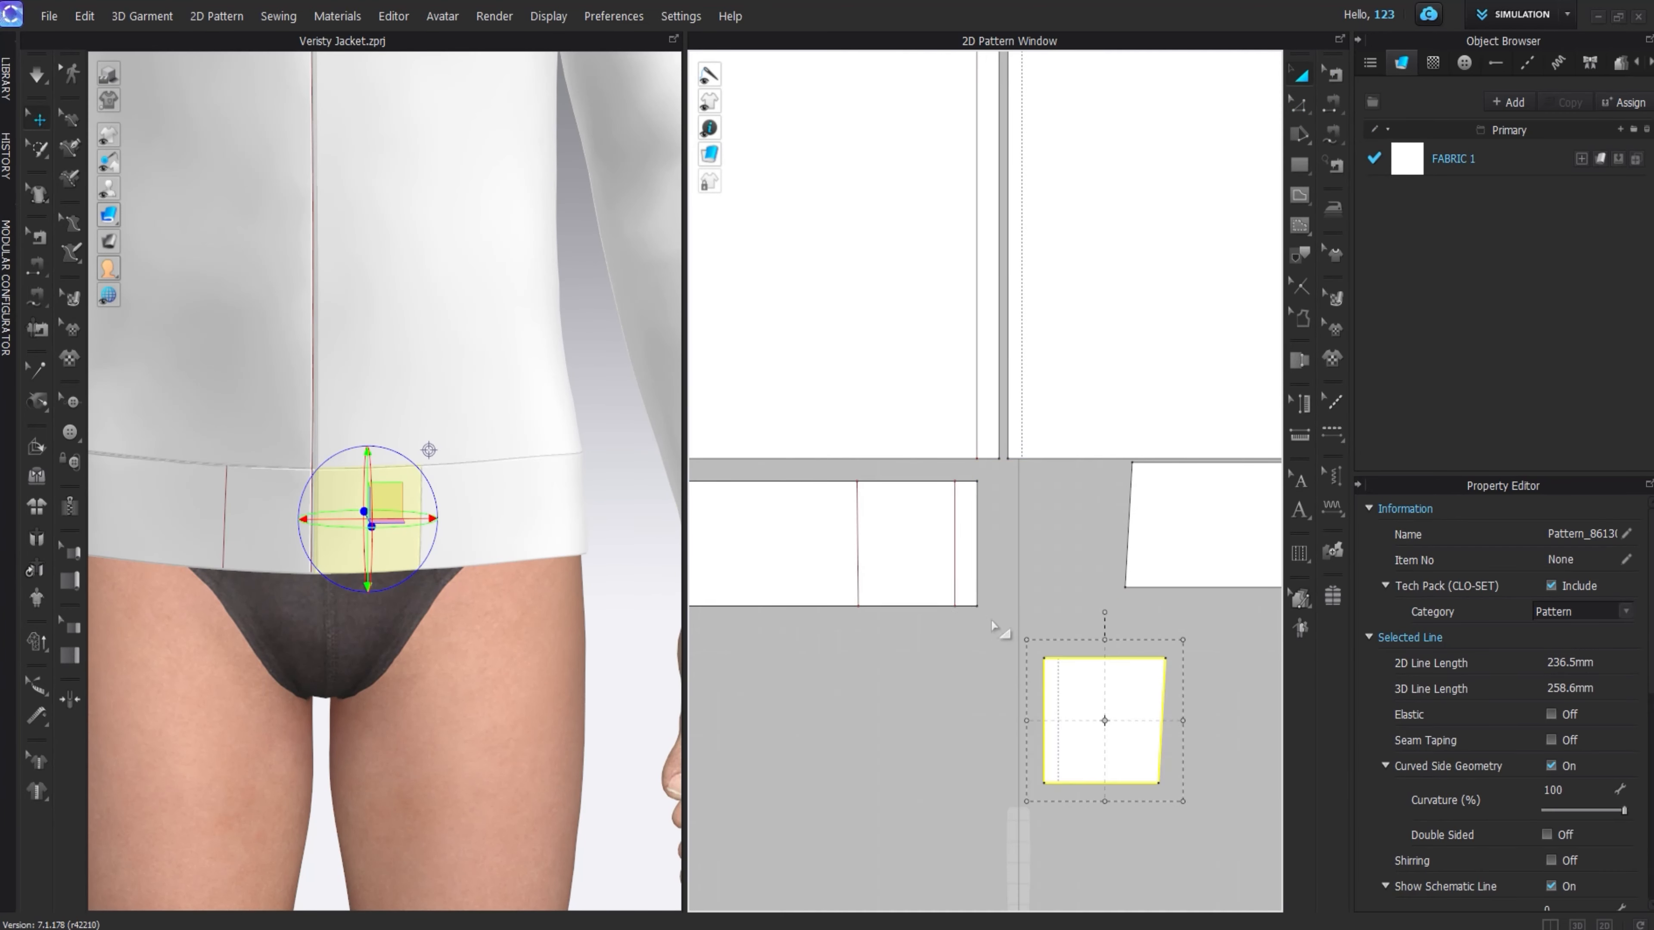
- Cut and sew the opposite hem band along its mirrored slanted line and simulate the garment
{"action": "right_click", "coordinate": [858, 520]}
{"action": "left_click", "coordinate": [924, 330]}
{"action": "scroll", "coordinate": [956, 538], "scroll_direction": "down", "scroll_amount": 5}
{"action": "key", "text": "space"}
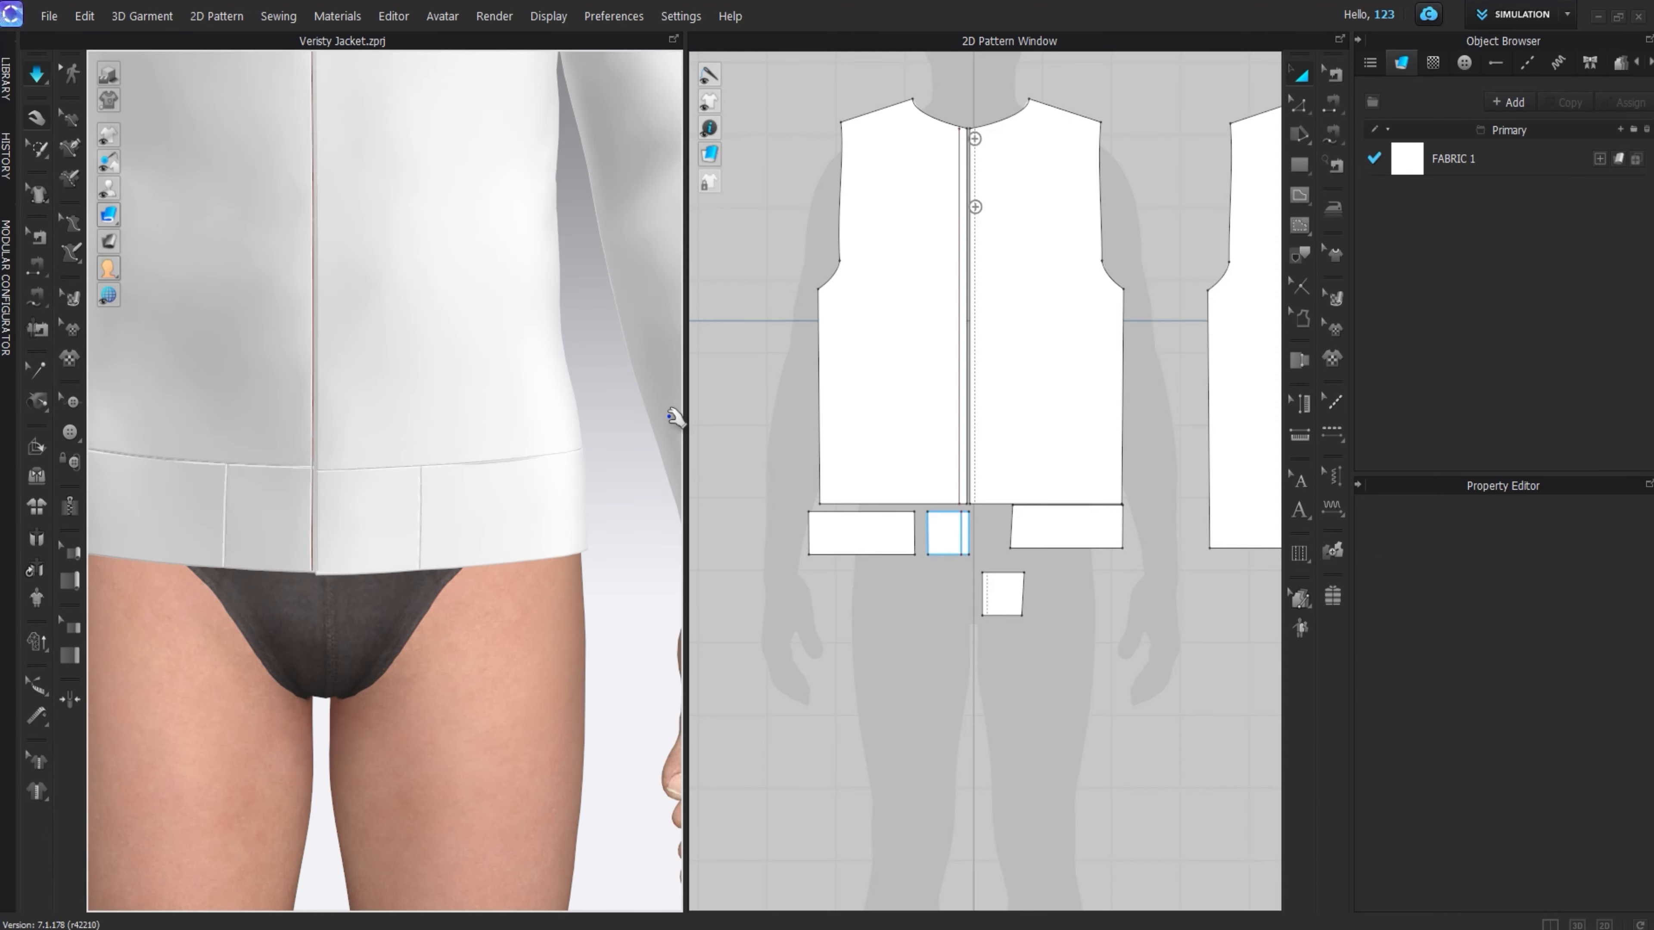
- Nudge the vertical internal line on the opposite hem band's small front piece slightly upward
{"action": "scroll", "coordinate": [949, 554], "scroll_direction": "up", "scroll_amount": 10}
{"action": "scroll", "coordinate": [1094, 435], "scroll_direction": "down", "scroll_amount": 4}
{"action": "middle_click_drag", "start_coordinate": [1114, 361], "coordinate": [1023, 573]}
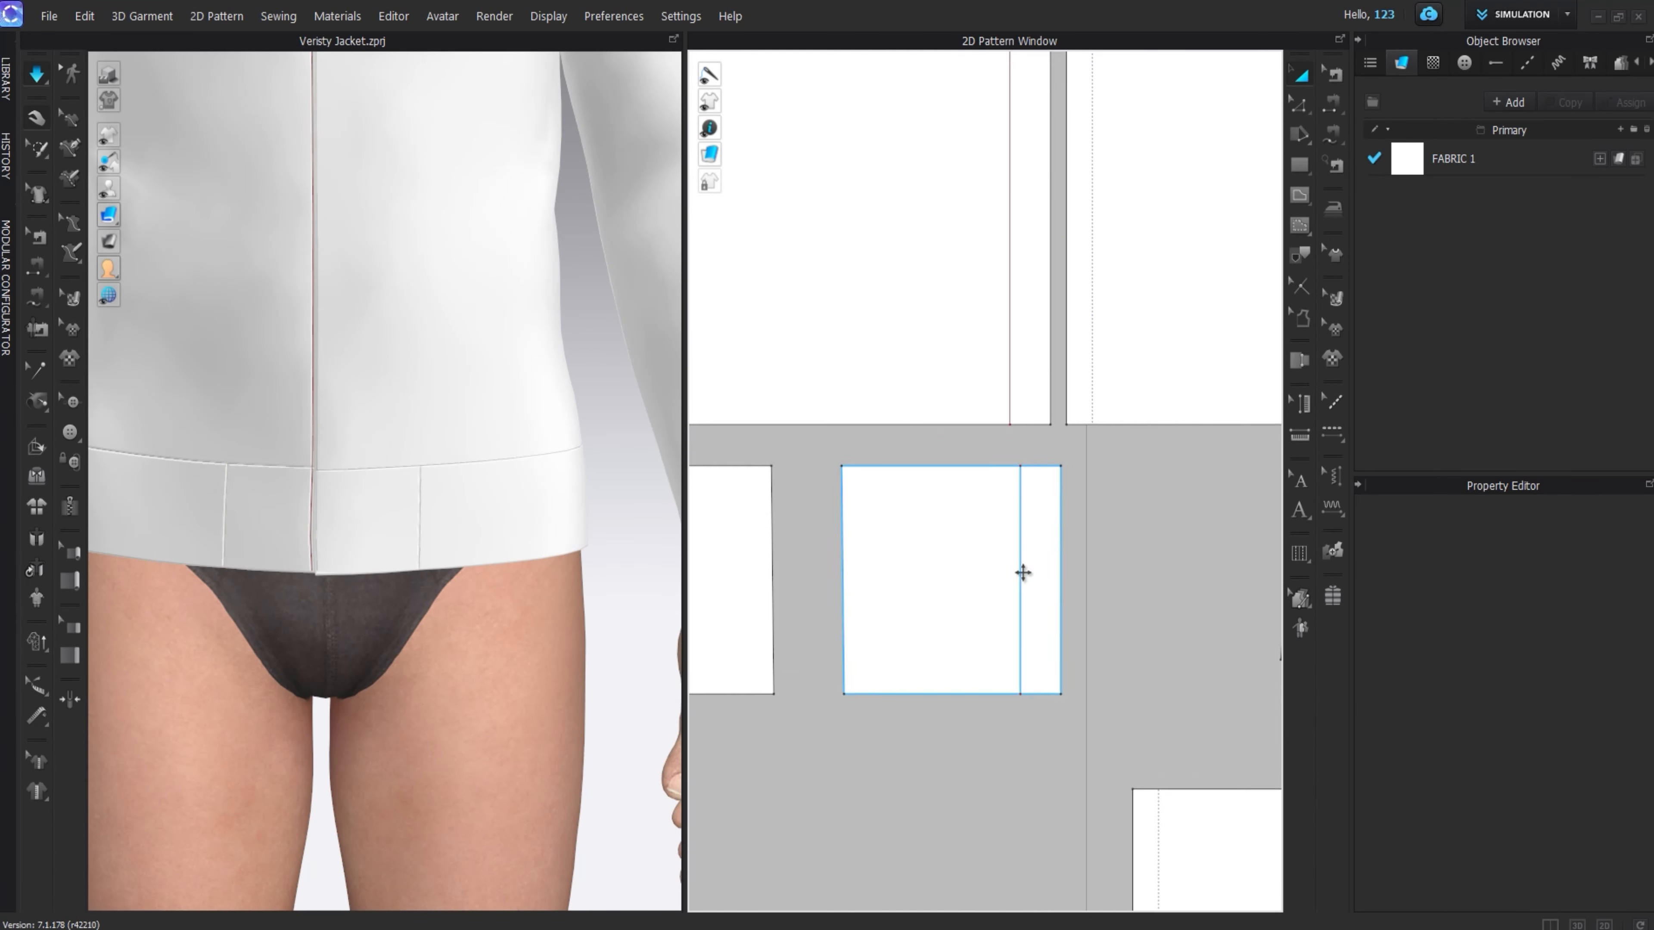
{"action": "scroll", "coordinate": [1027, 388], "scroll_direction": "up", "scroll_amount": 5}
{"action": "left_click", "coordinate": [352, 503]}
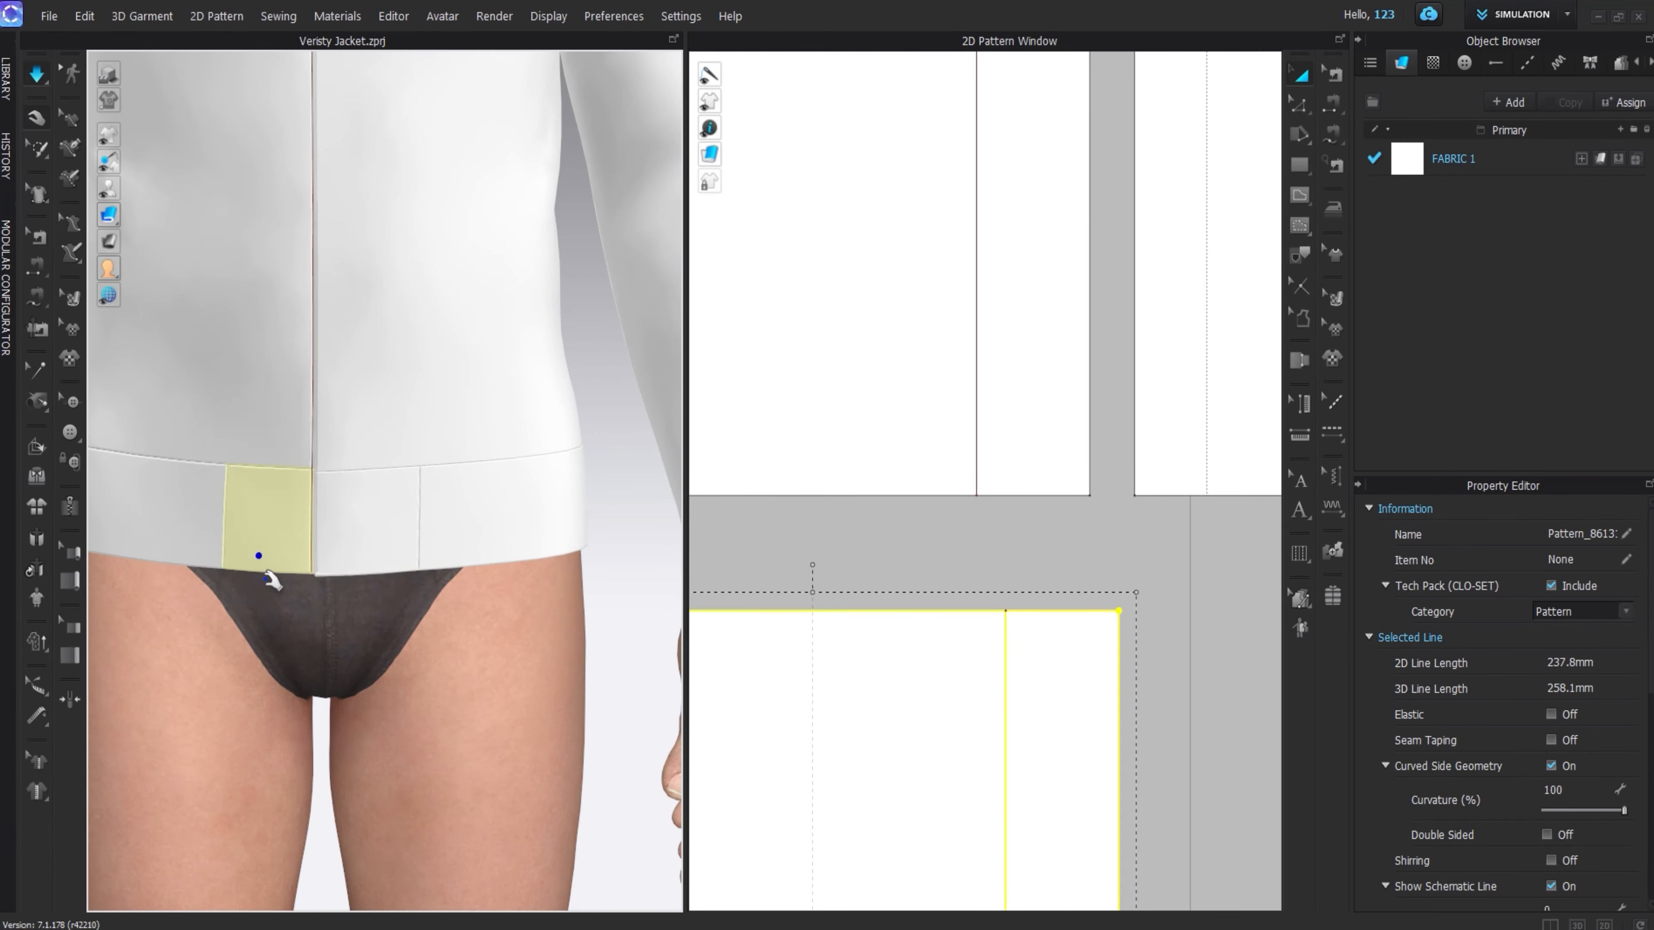
{"action": "scroll", "coordinate": [266, 561], "scroll_direction": "up", "scroll_amount": 5}
{"action": "scroll", "coordinate": [990, 652], "scroll_direction": "up", "scroll_amount": 5}
{"action": "key", "text": "z"}
{"action": "left_click", "coordinate": [978, 511]}
{"action": "left_click_drag", "start_coordinate": [976, 614], "coordinate": [977, 602]}
{"action": "scroll", "coordinate": [979, 590], "scroll_direction": "down", "scroll_amount": 5}
{"action": "middle_click_drag", "start_coordinate": [979, 590], "coordinate": [900, 399]}
- Check the seam joining the small hem piece's vertical line to the front edge of the button-side hem piece
{"action": "left_click", "coordinate": [1333, 73]}
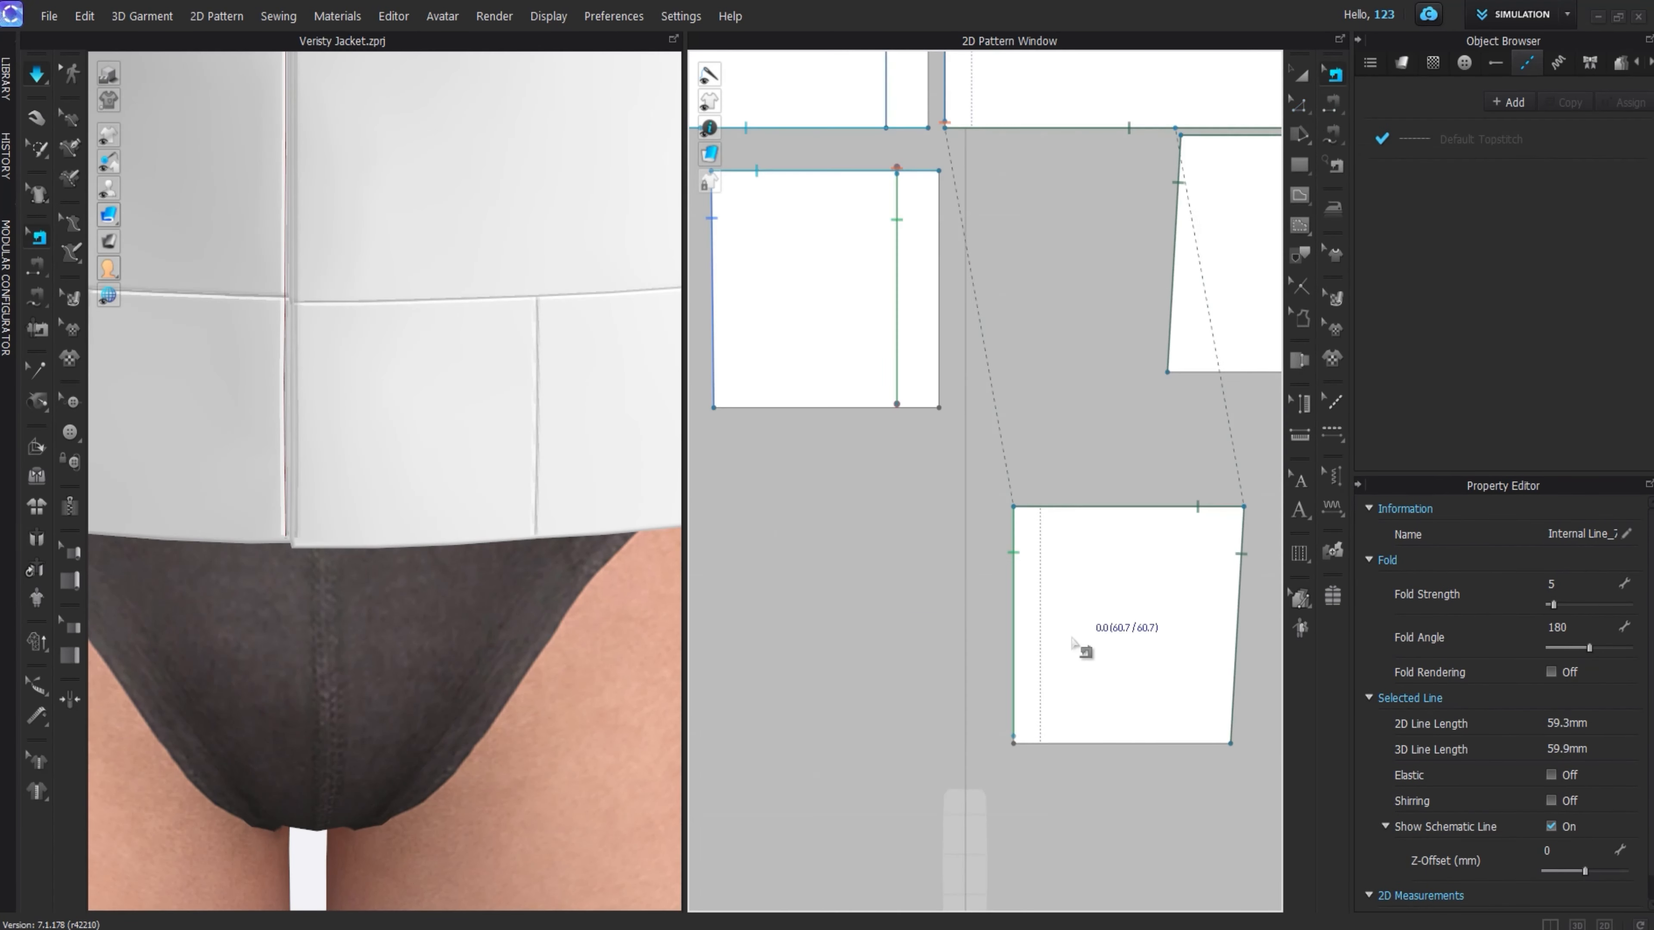
{"action": "left_click", "coordinate": [1015, 736]}
{"action": "left_click", "coordinate": [1301, 75]}
{"action": "key", "text": "space"}
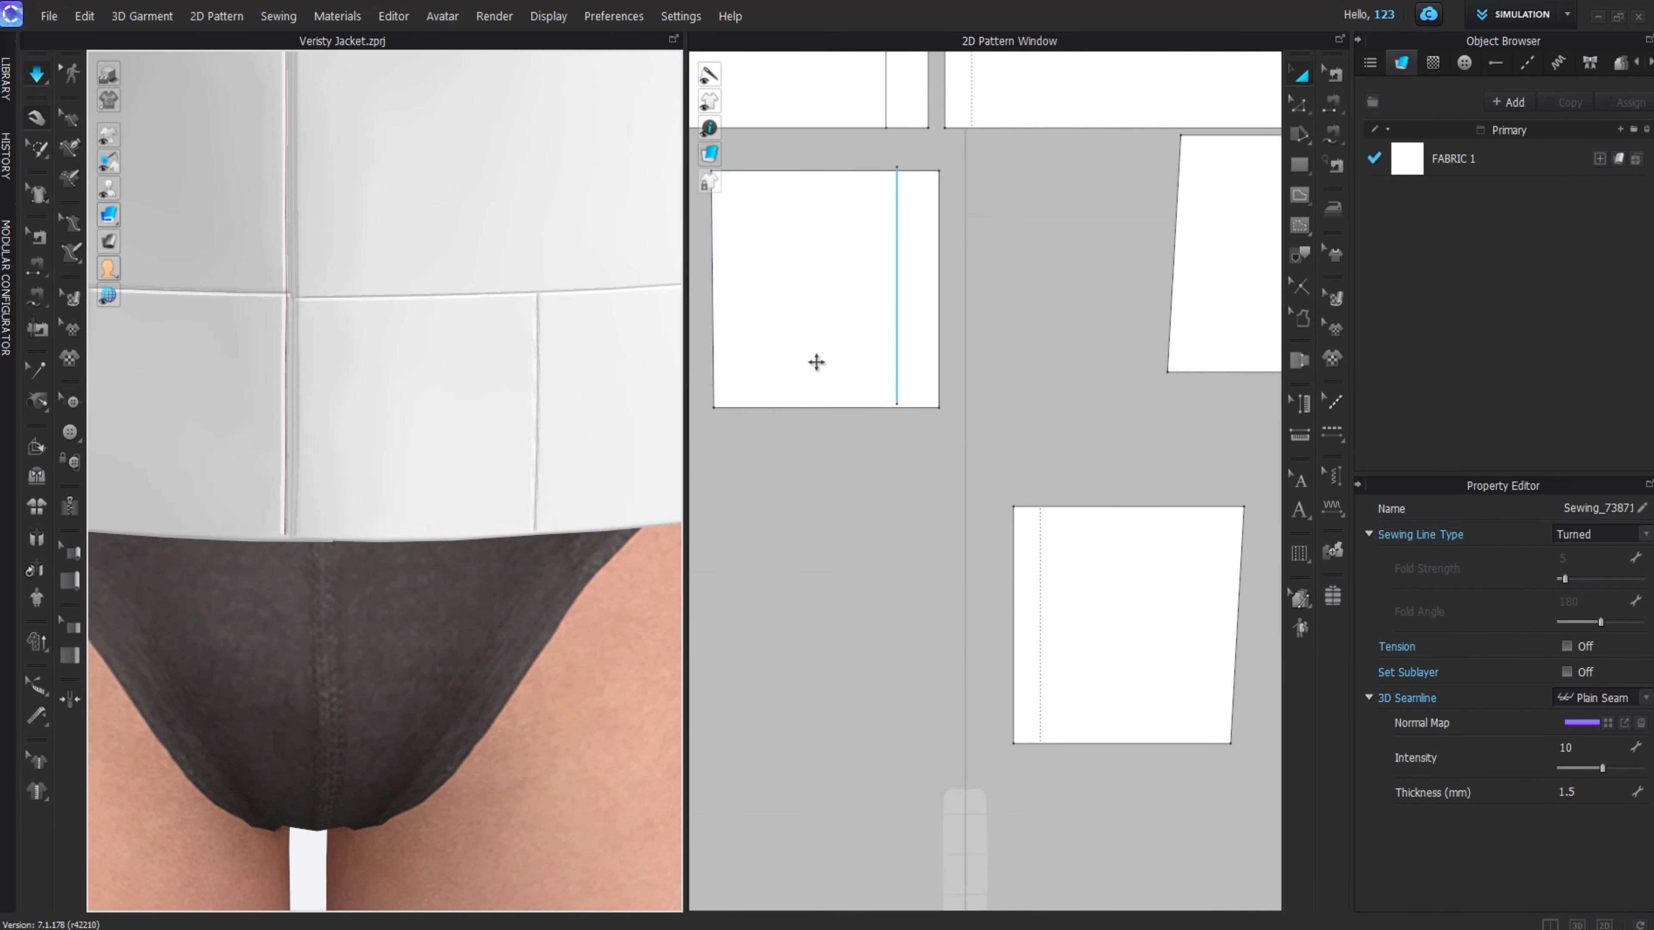
- Delete the short leftover seam between the lower end of the button-side front edge and the internal line on the opposite small hem piece
{"action": "middle_click_drag", "start_coordinate": [1004, 329], "coordinate": [991, 582]}
{"action": "left_click", "coordinate": [1330, 78]}
{"action": "scroll", "coordinate": [934, 384], "scroll_direction": "up", "scroll_amount": 5}
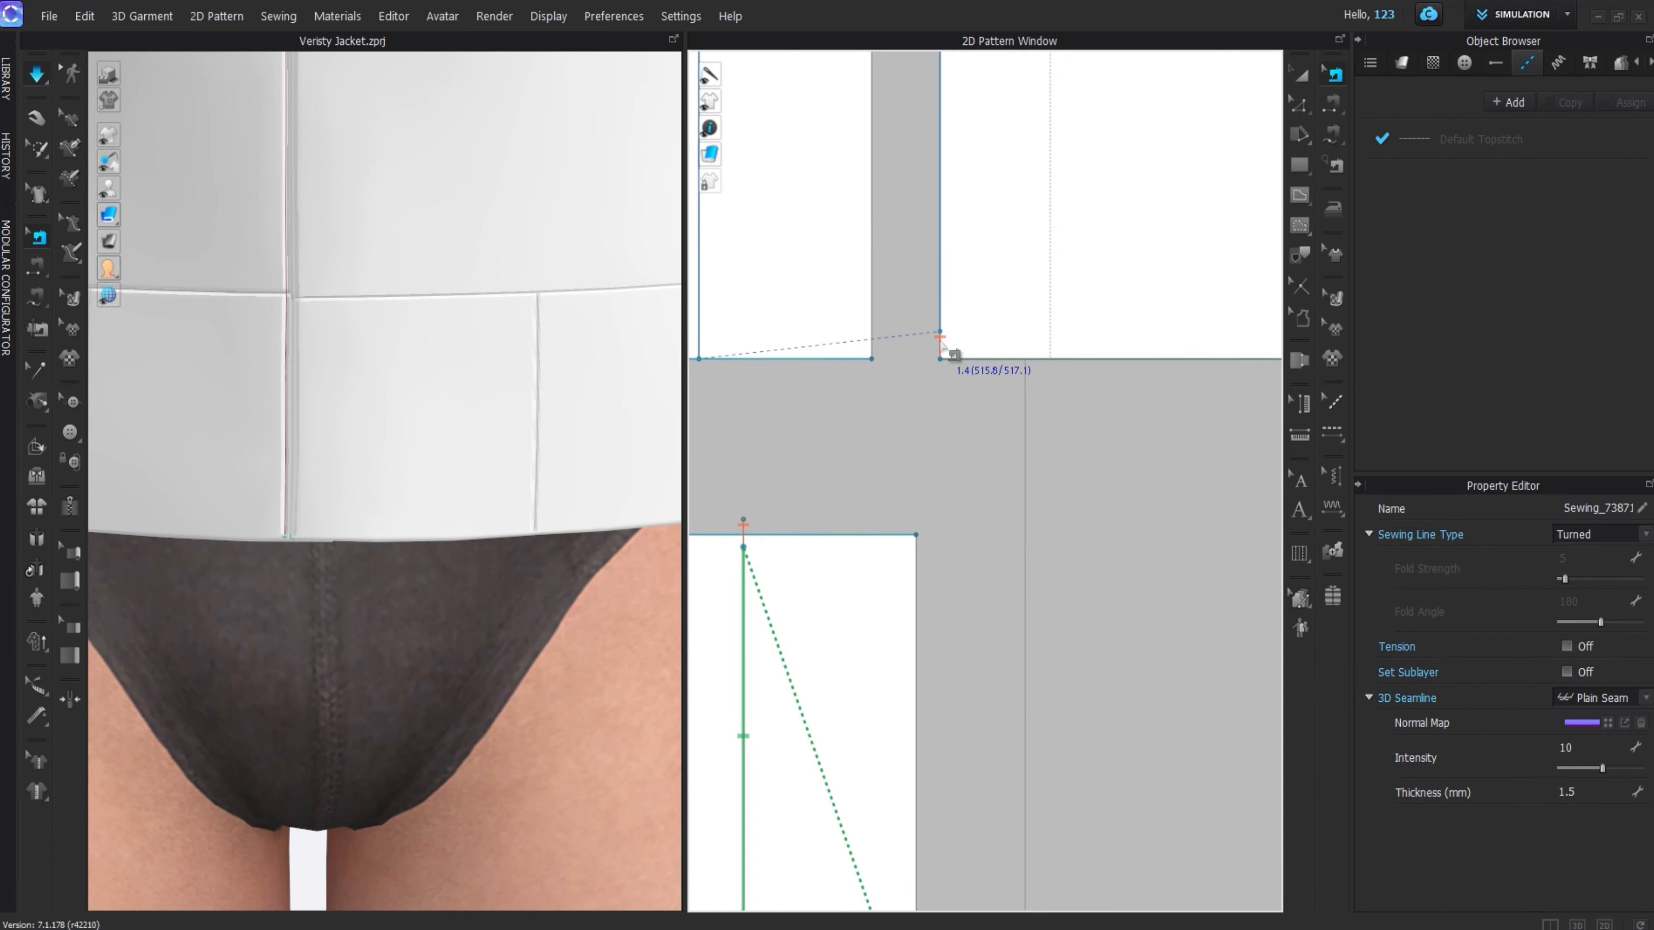
{"action": "left_click", "coordinate": [940, 345]}
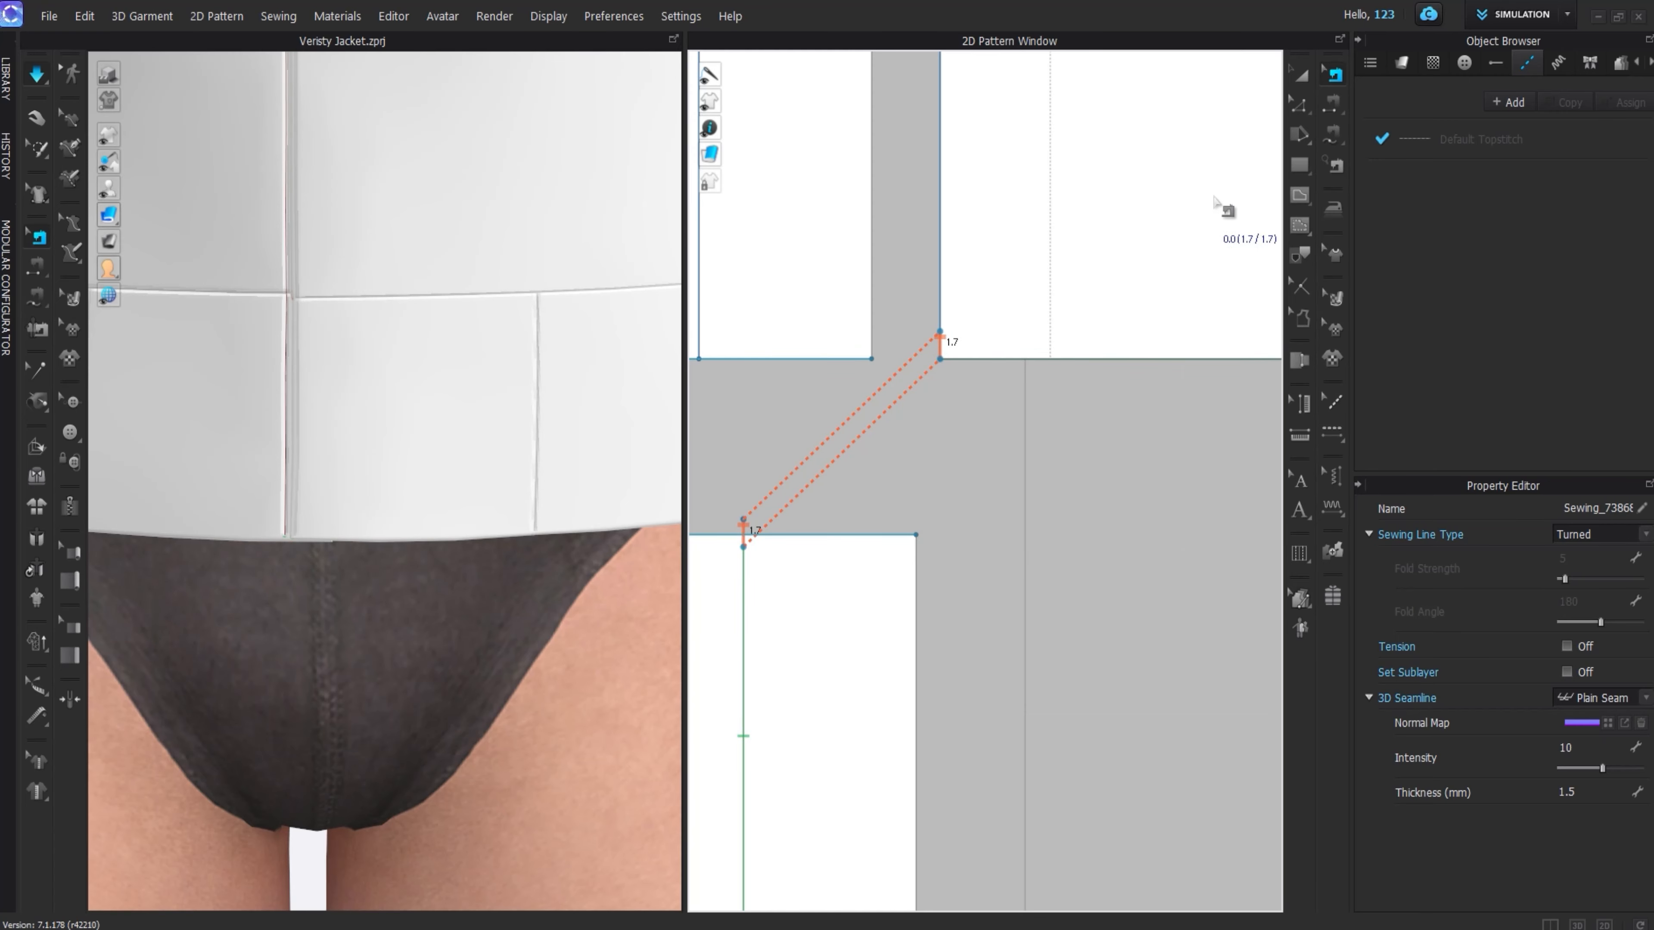
{"action": "key", "text": "Delete"}
- Shorten the upper end of the opposite small hem piece's internal line to meet the piece's upper edge
{"action": "middle_click_drag", "start_coordinate": [1101, 194], "coordinate": [1256, 211]}
{"action": "key", "text": "a"}
{"action": "left_click", "coordinate": [898, 562]}
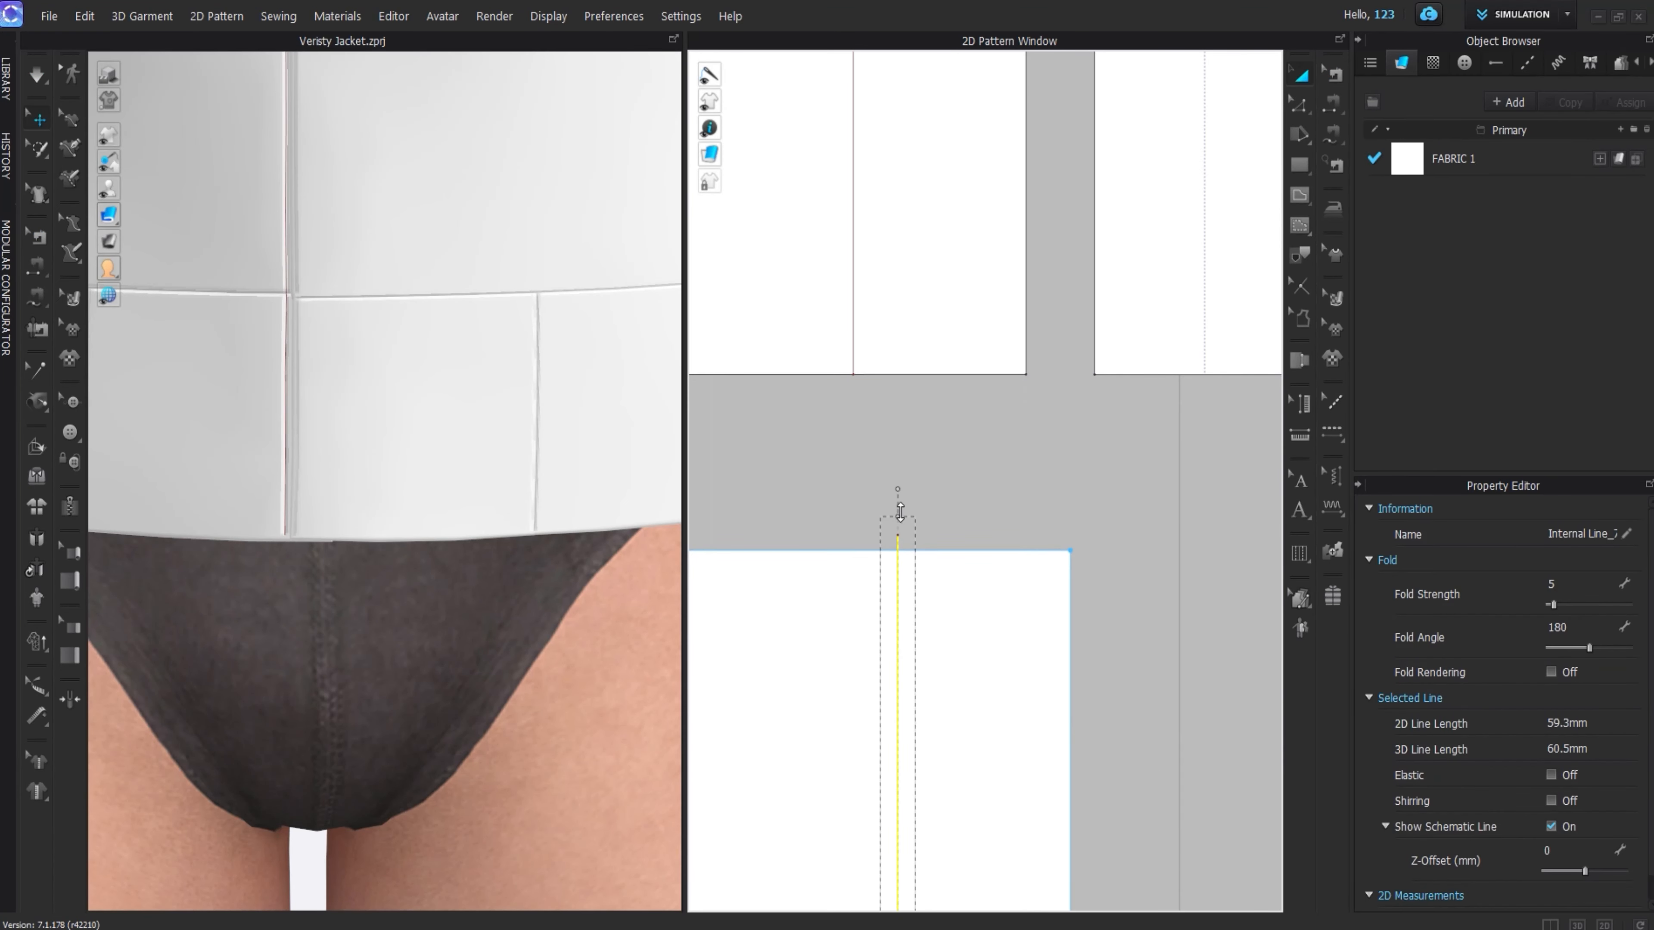
- Extend the seam on the button-side front edge down to the panel's lower corner and simulate the garment
{"action": "left_click", "coordinate": [1334, 74]}
{"action": "left_click", "coordinate": [1096, 328]}
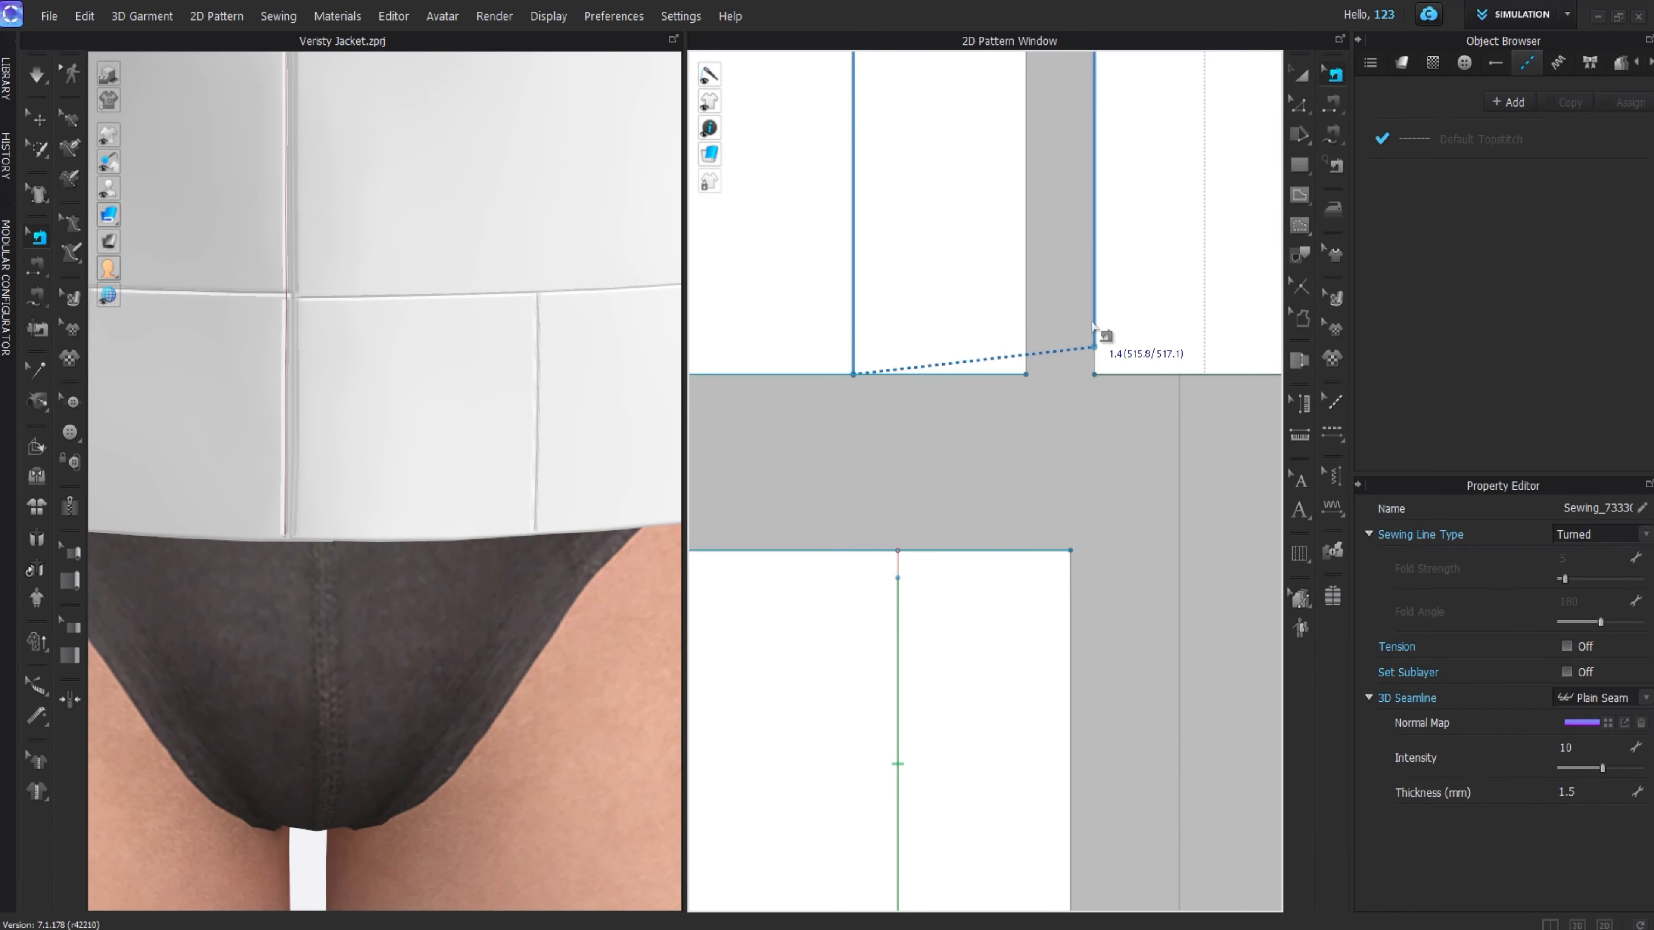
{"action": "left_click_drag", "start_coordinate": [1096, 347], "coordinate": [1095, 375]}
{"action": "left_click", "coordinate": [1308, 76]}
{"action": "key", "text": "space"}
{"action": "scroll", "coordinate": [934, 476], "scroll_direction": "down", "scroll_amount": 5}
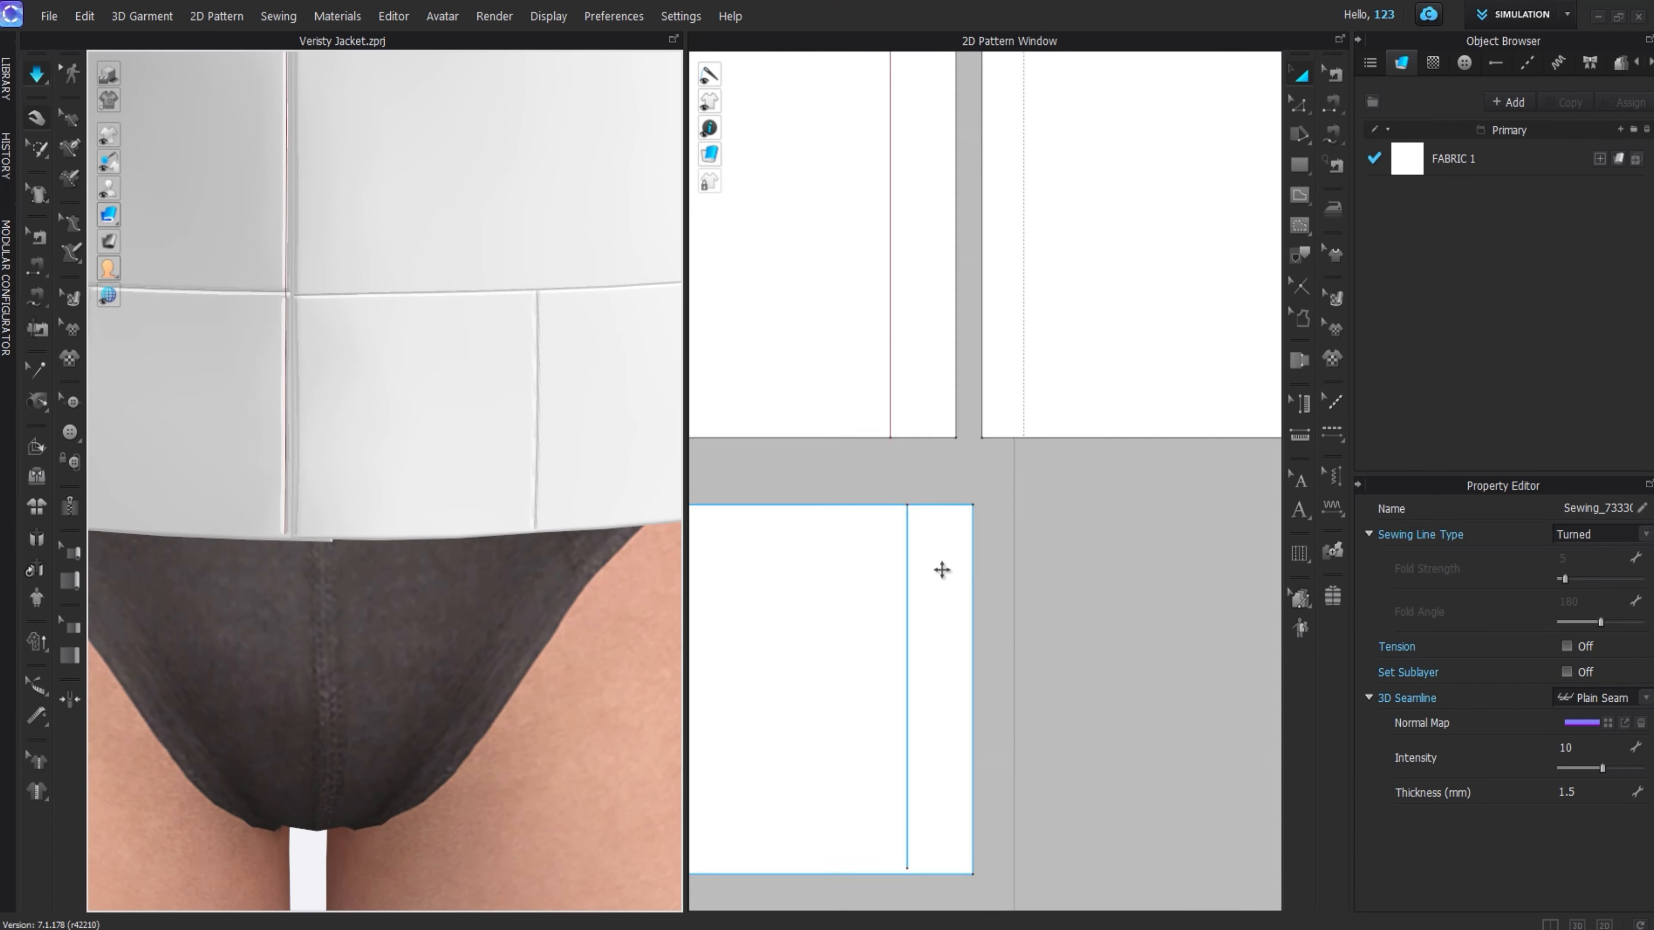
- Stretch the small hem piece's internal line down to its lower edge, making the line 59.3 mm long
{"action": "scroll", "coordinate": [941, 854], "scroll_direction": "up", "scroll_amount": 6}
{"action": "middle_click_drag", "start_coordinate": [942, 854], "coordinate": [941, 415]}
{"action": "left_click", "coordinate": [919, 398]}
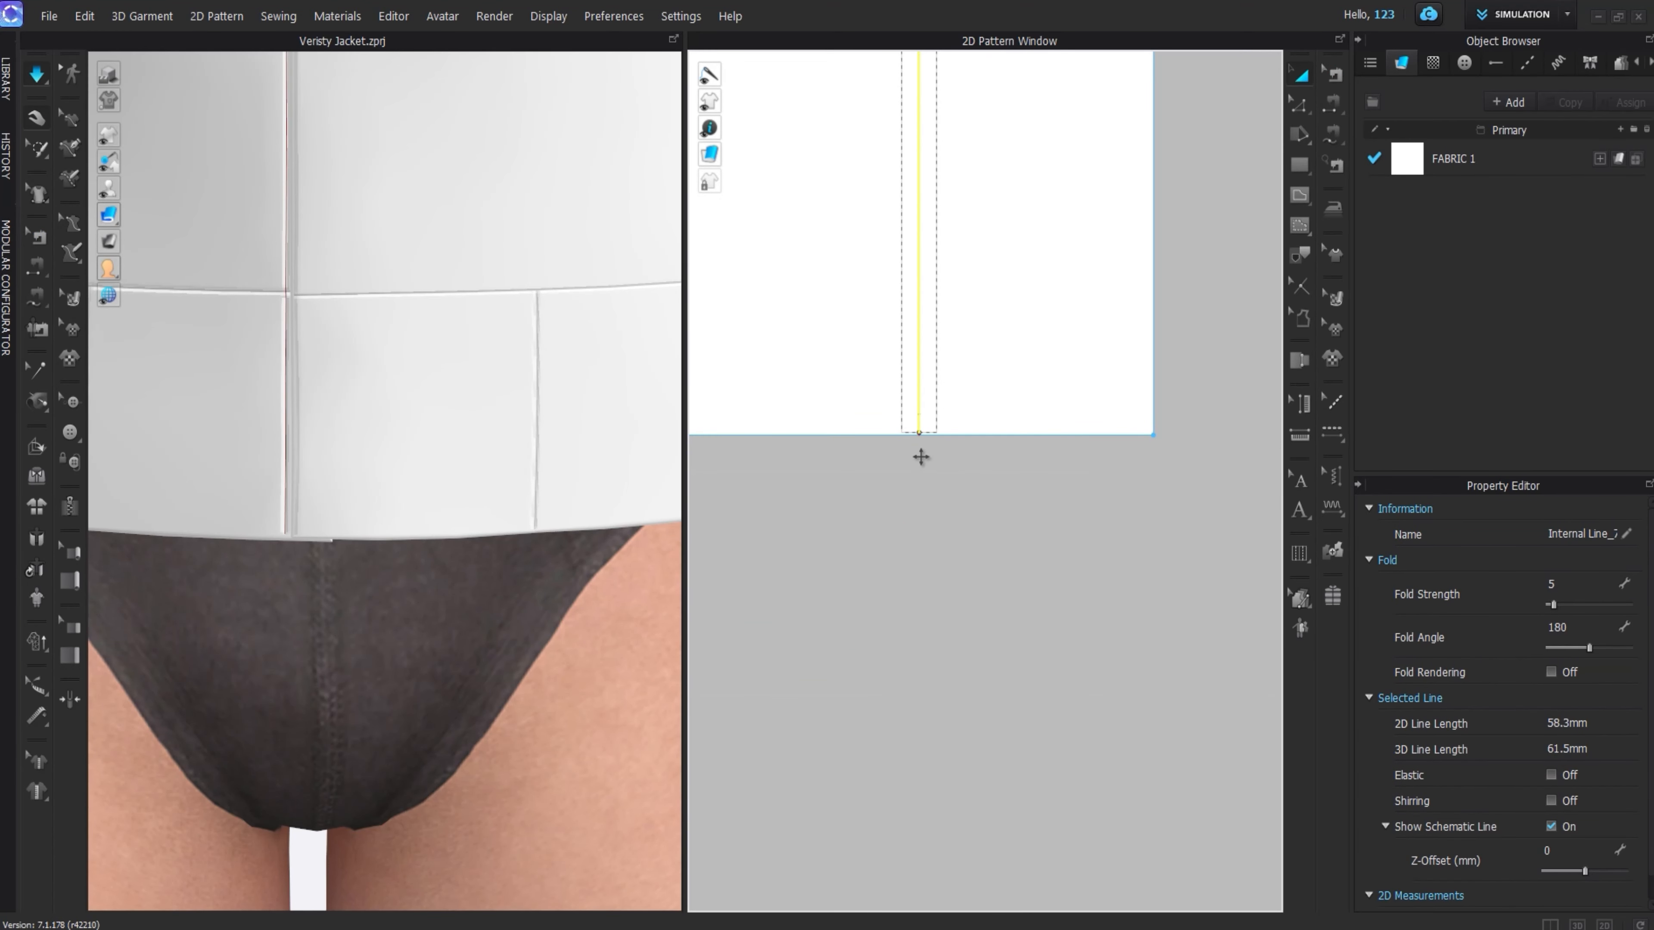
{"action": "left_click_drag", "start_coordinate": [919, 432], "coordinate": [916, 456]}
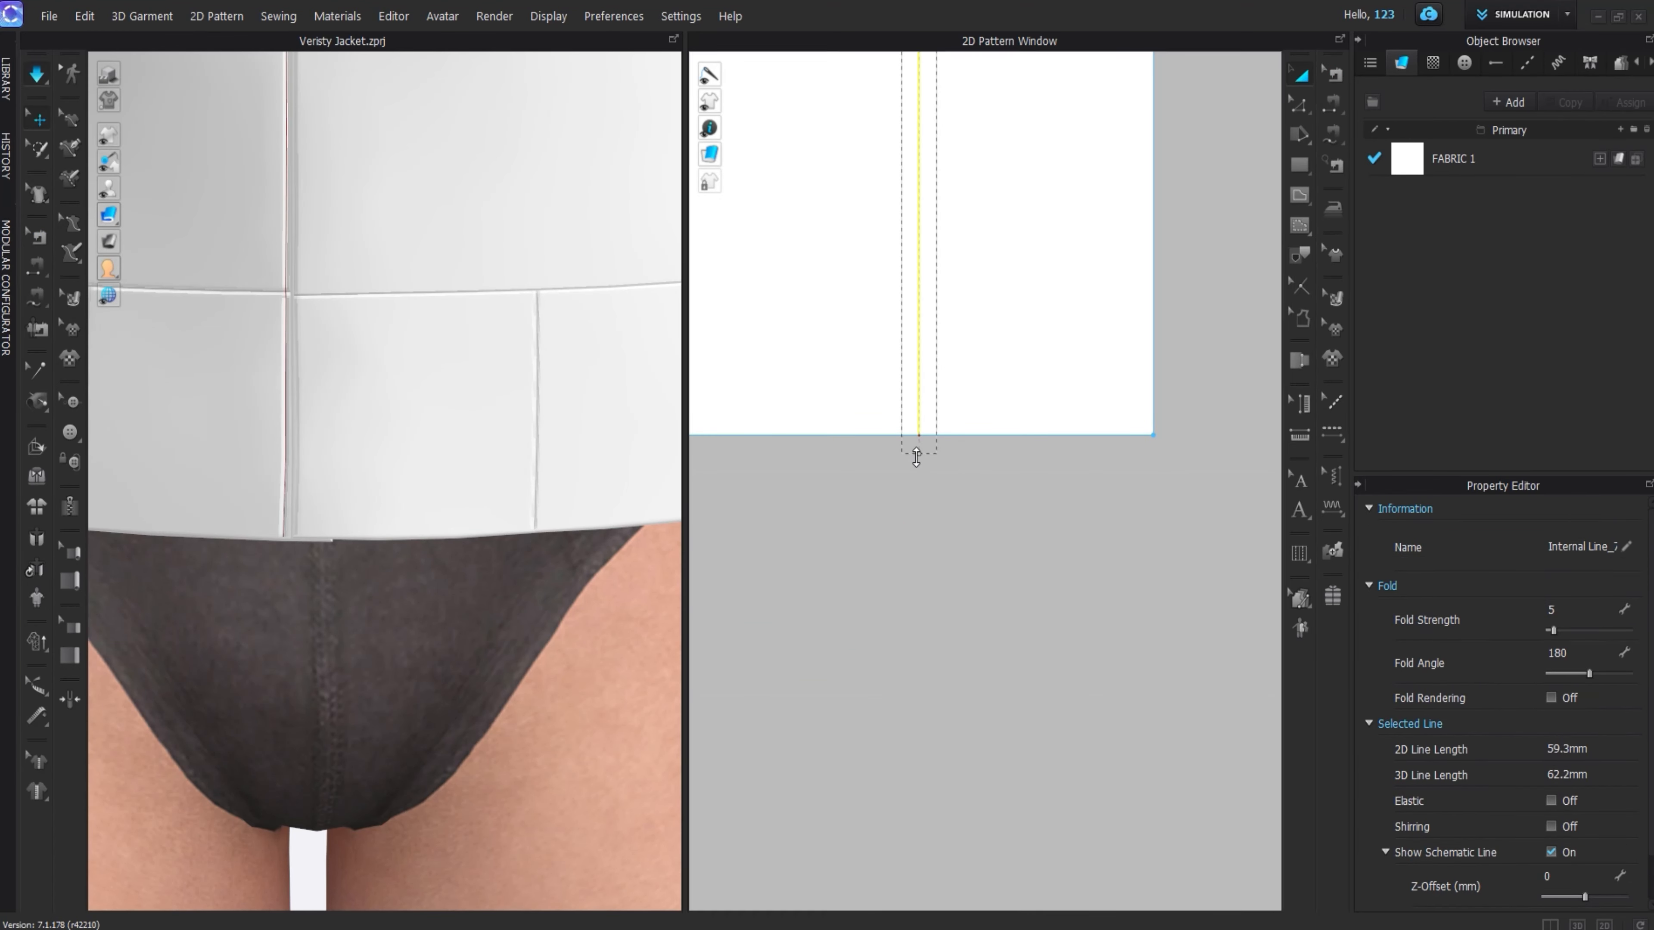
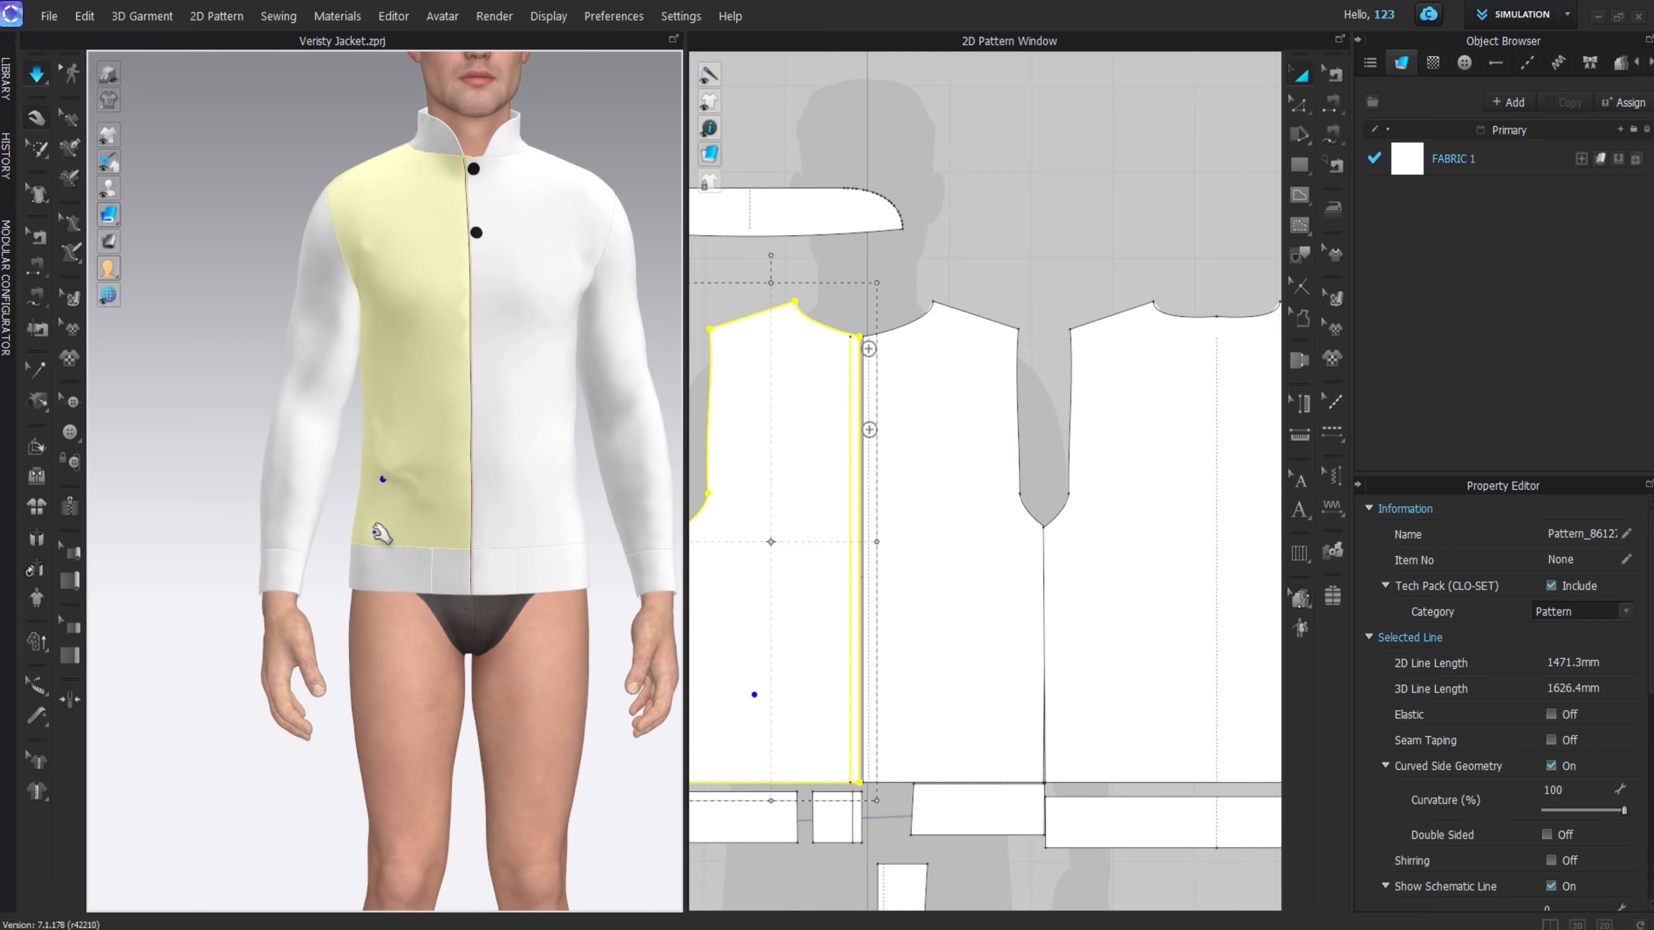
- Copy the lower front placket button onto the upper and lower parts of the button-side small hem piece and simulate
{"action": "left_click", "coordinate": [887, 270]}
{"action": "left_click", "coordinate": [877, 435]}
{"action": "middle_click_drag", "start_coordinate": [870, 423], "coordinate": [860, 323]}
{"action": "left_click", "coordinate": [81, 402]}
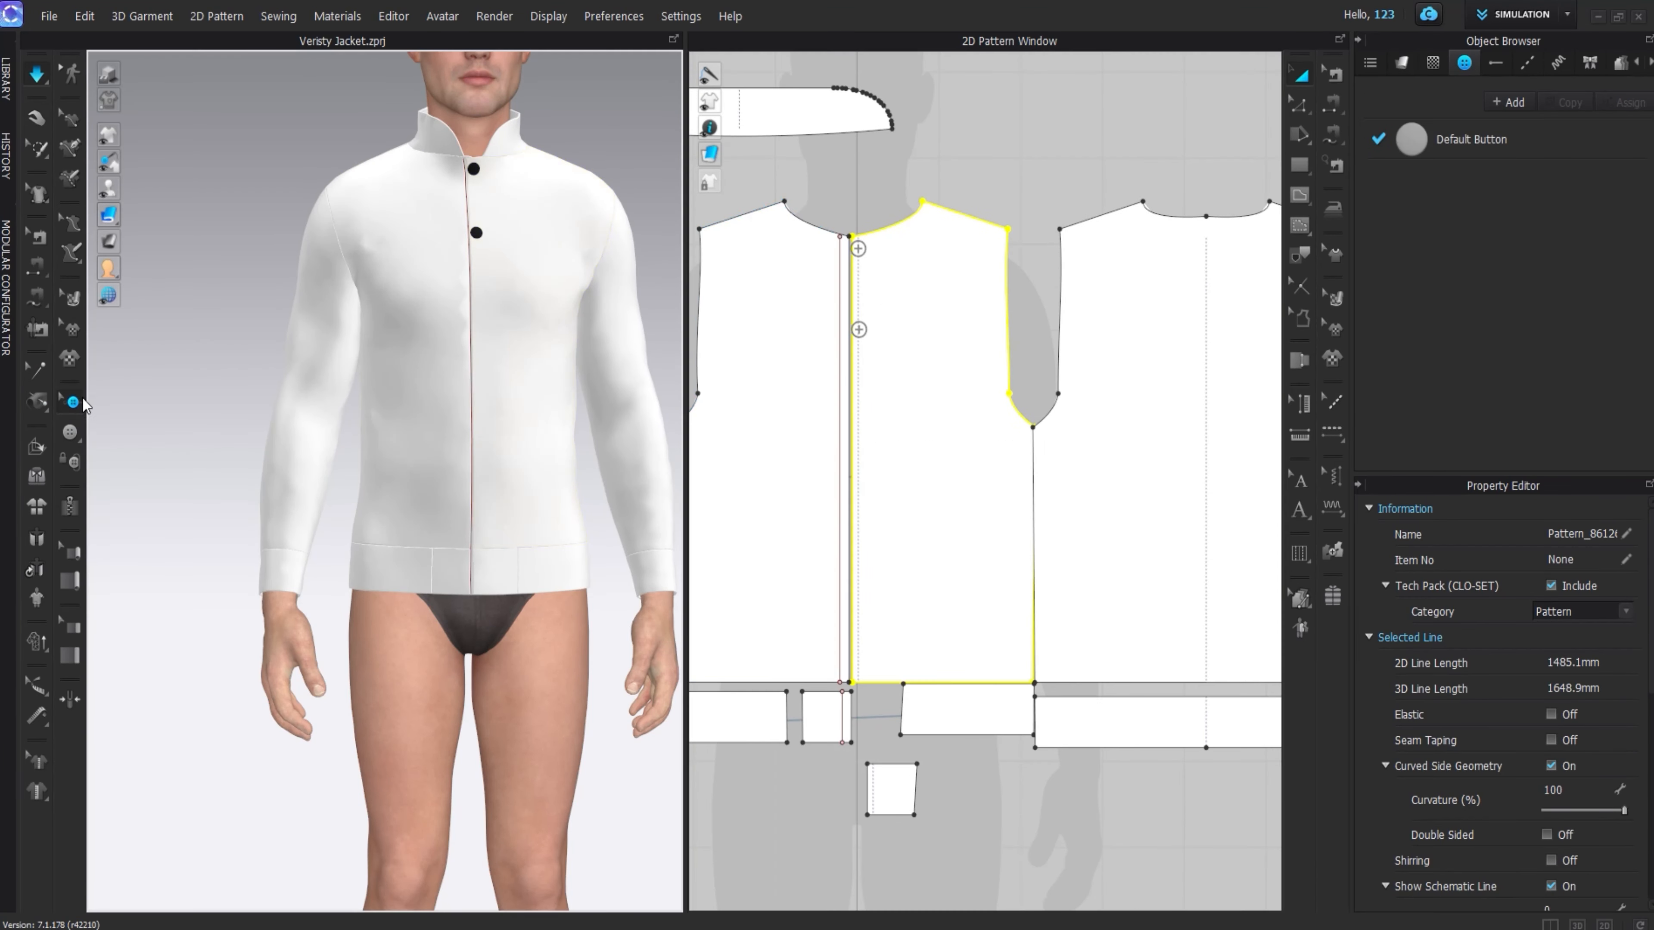
{"action": "left_click", "coordinate": [859, 329]}
{"action": "scroll", "coordinate": [899, 749], "scroll_direction": "up", "scroll_amount": 5}
{"action": "middle_click_drag", "start_coordinate": [922, 676], "coordinate": [959, 518]}
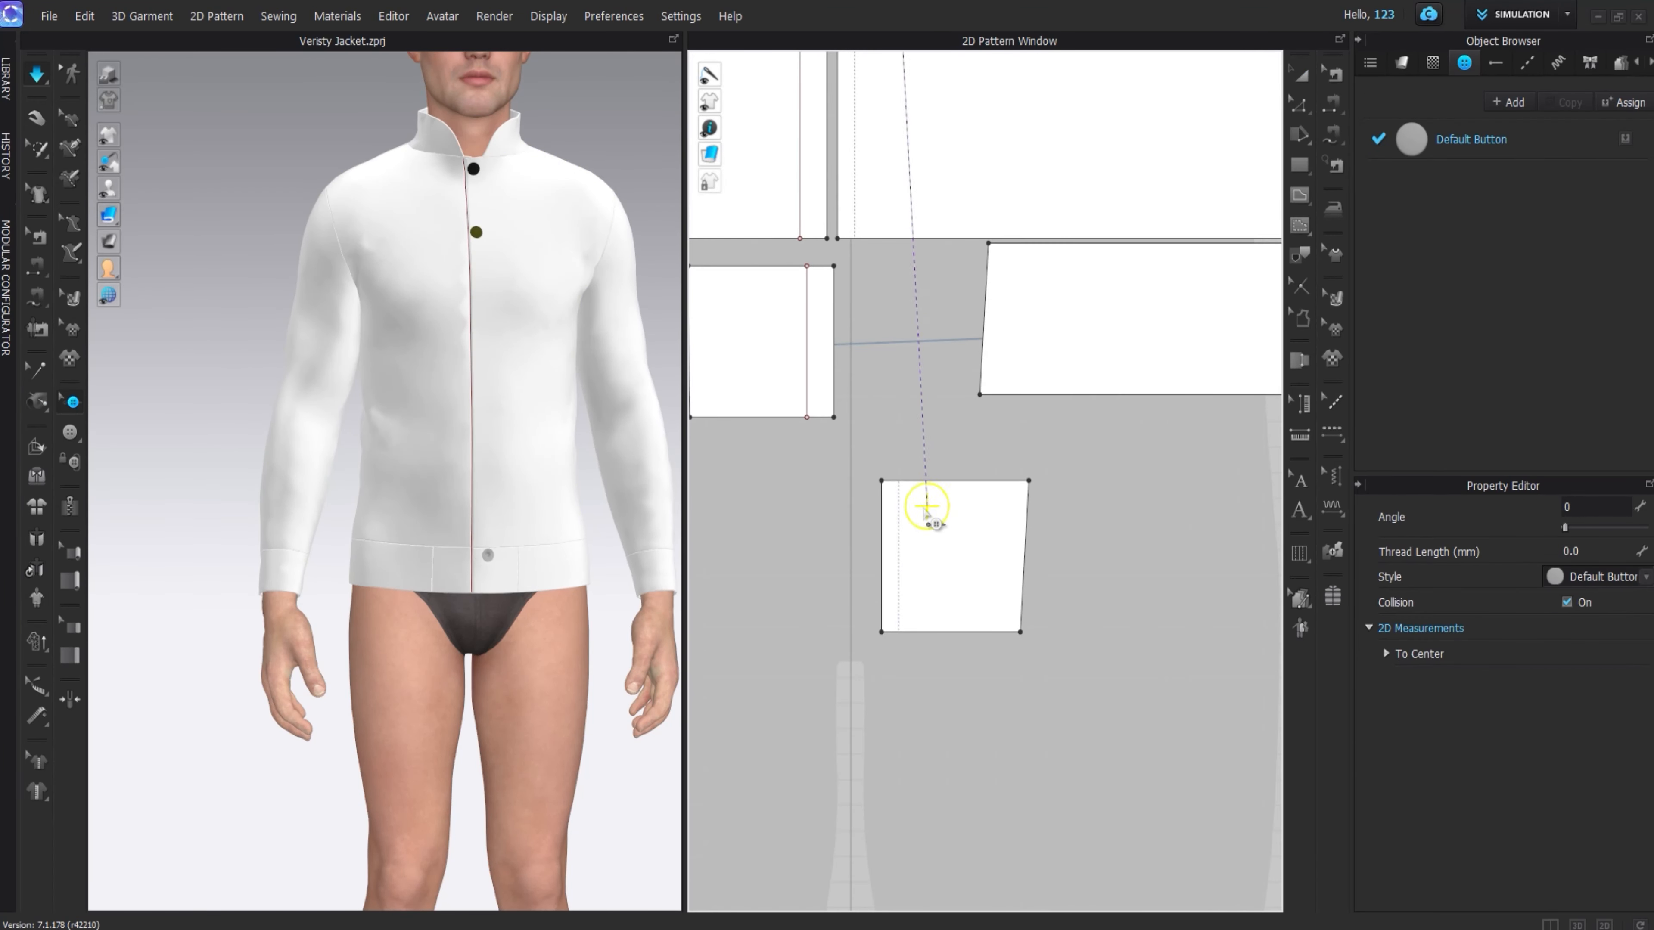
{"action": "left_click", "coordinate": [908, 512]}
{"action": "key", "text": "ctrl+v"}
{"action": "left_click", "coordinate": [908, 599]}
{"action": "key", "text": "space"}
- Place additional button copies in line down the front placket between the second button and the hem
{"action": "scroll", "coordinate": [893, 318], "scroll_direction": "up", "scroll_amount": 5}
{"action": "left_click_drag", "start_coordinate": [893, 318], "coordinate": [892, 317]}
{"action": "middle_click_drag", "start_coordinate": [892, 317], "coordinate": [889, 196]}
{"action": "scroll", "coordinate": [889, 196], "scroll_direction": "down", "scroll_amount": 5}
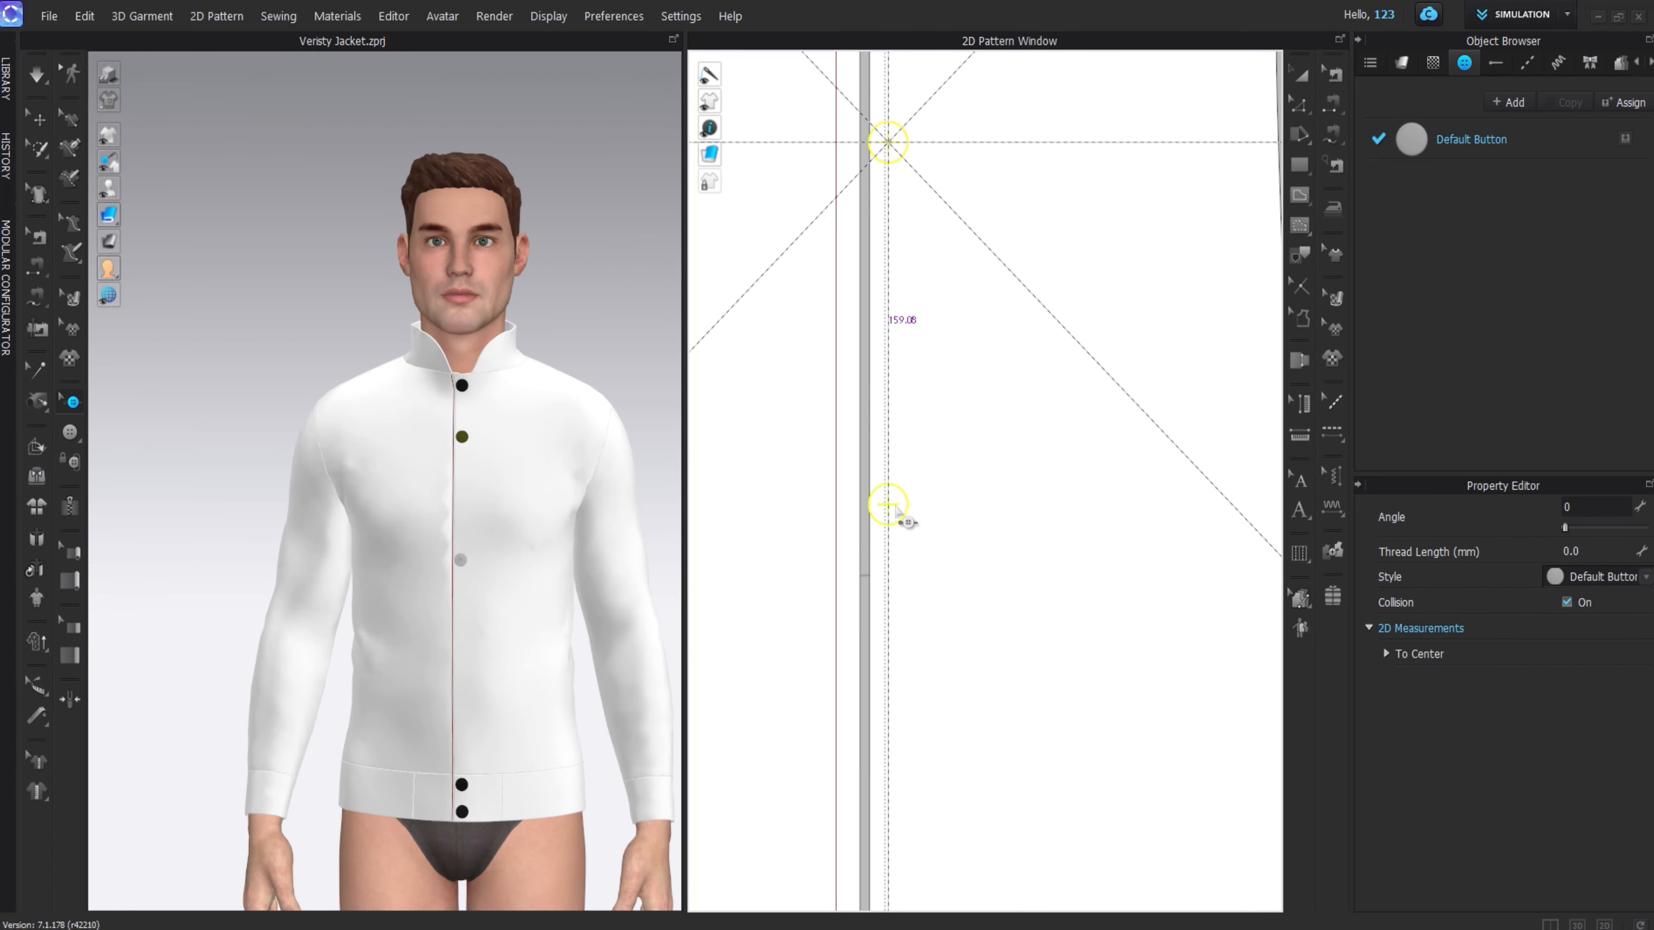
{"action": "left_click", "coordinate": [896, 510]}
{"action": "scroll", "coordinate": [899, 362], "scroll_direction": "down", "scroll_amount": 2}
{"action": "left_click", "coordinate": [896, 354]}
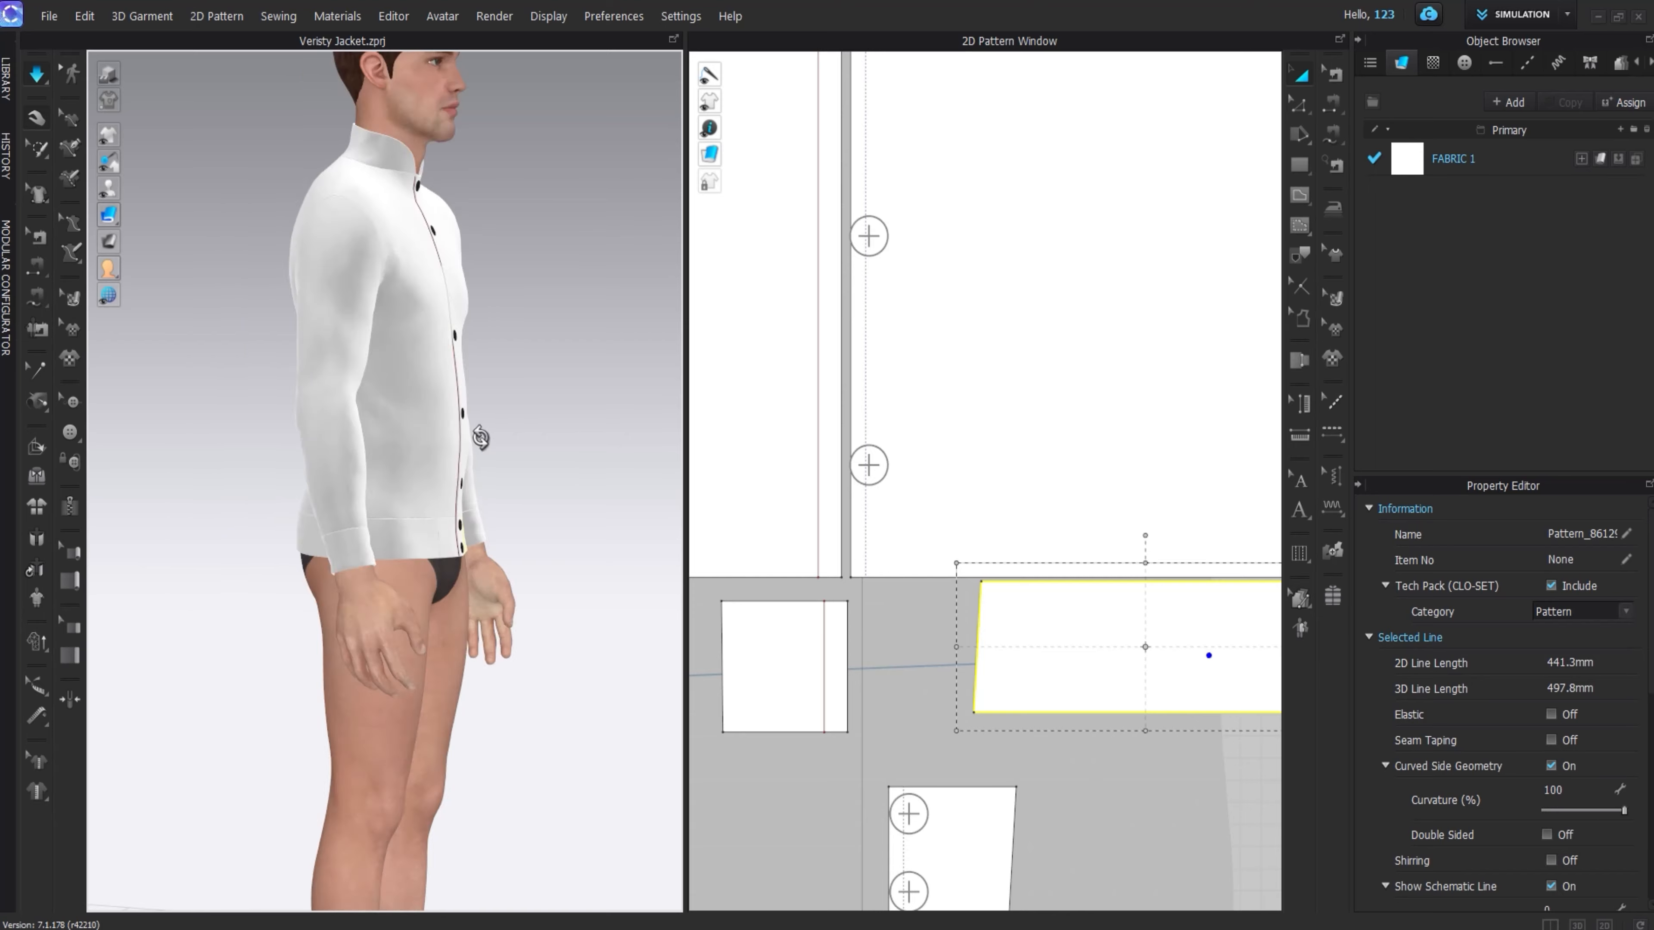
- Pull the back hem band down on the draped jacket to straighten it, and hide the avatar
{"action": "right_click_drag", "start_coordinate": [480, 436], "coordinate": [274, 349]}
{"action": "left_click_drag", "start_coordinate": [394, 506], "coordinate": [402, 544]}
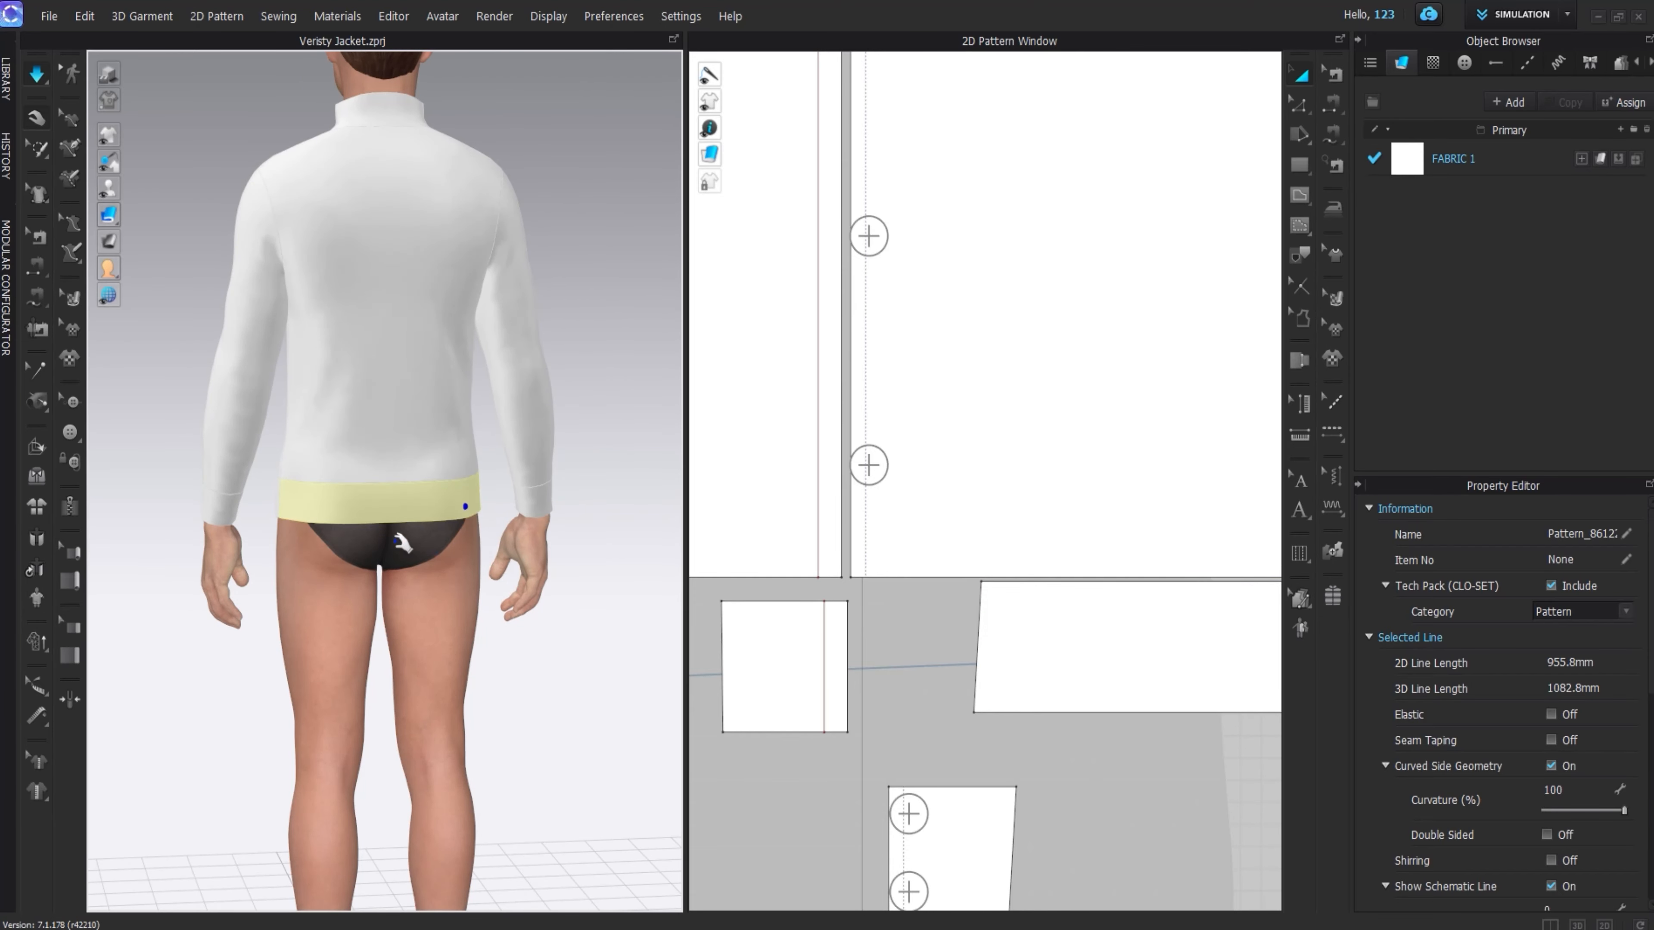
{"action": "middle_click_drag", "start_coordinate": [286, 295], "coordinate": [275, 403]}
{"action": "right_click_drag", "start_coordinate": [275, 402], "coordinate": [533, 412]}
{"action": "key", "text": "shift+a"}
{"action": "scroll", "coordinate": [430, 378], "scroll_direction": "down", "scroll_amount": 1}
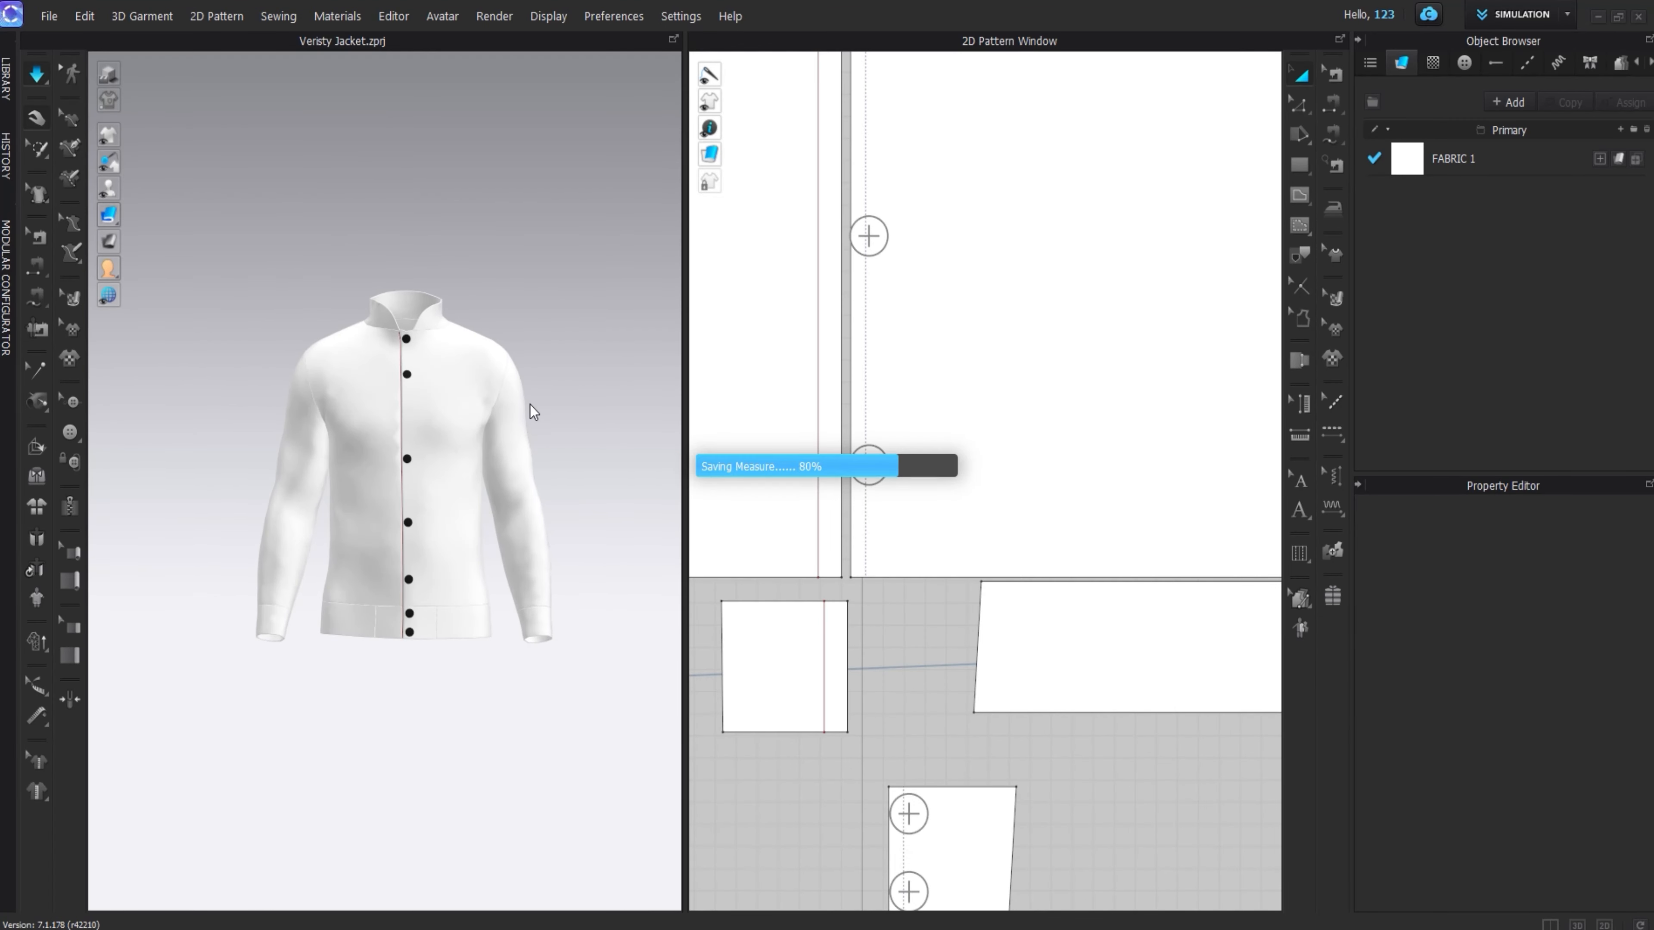
- Move the back panel and the button-side front panel sideways to spread the body patterns apart
{"action": "scroll", "coordinate": [960, 368], "scroll_direction": "down", "scroll_amount": 8}
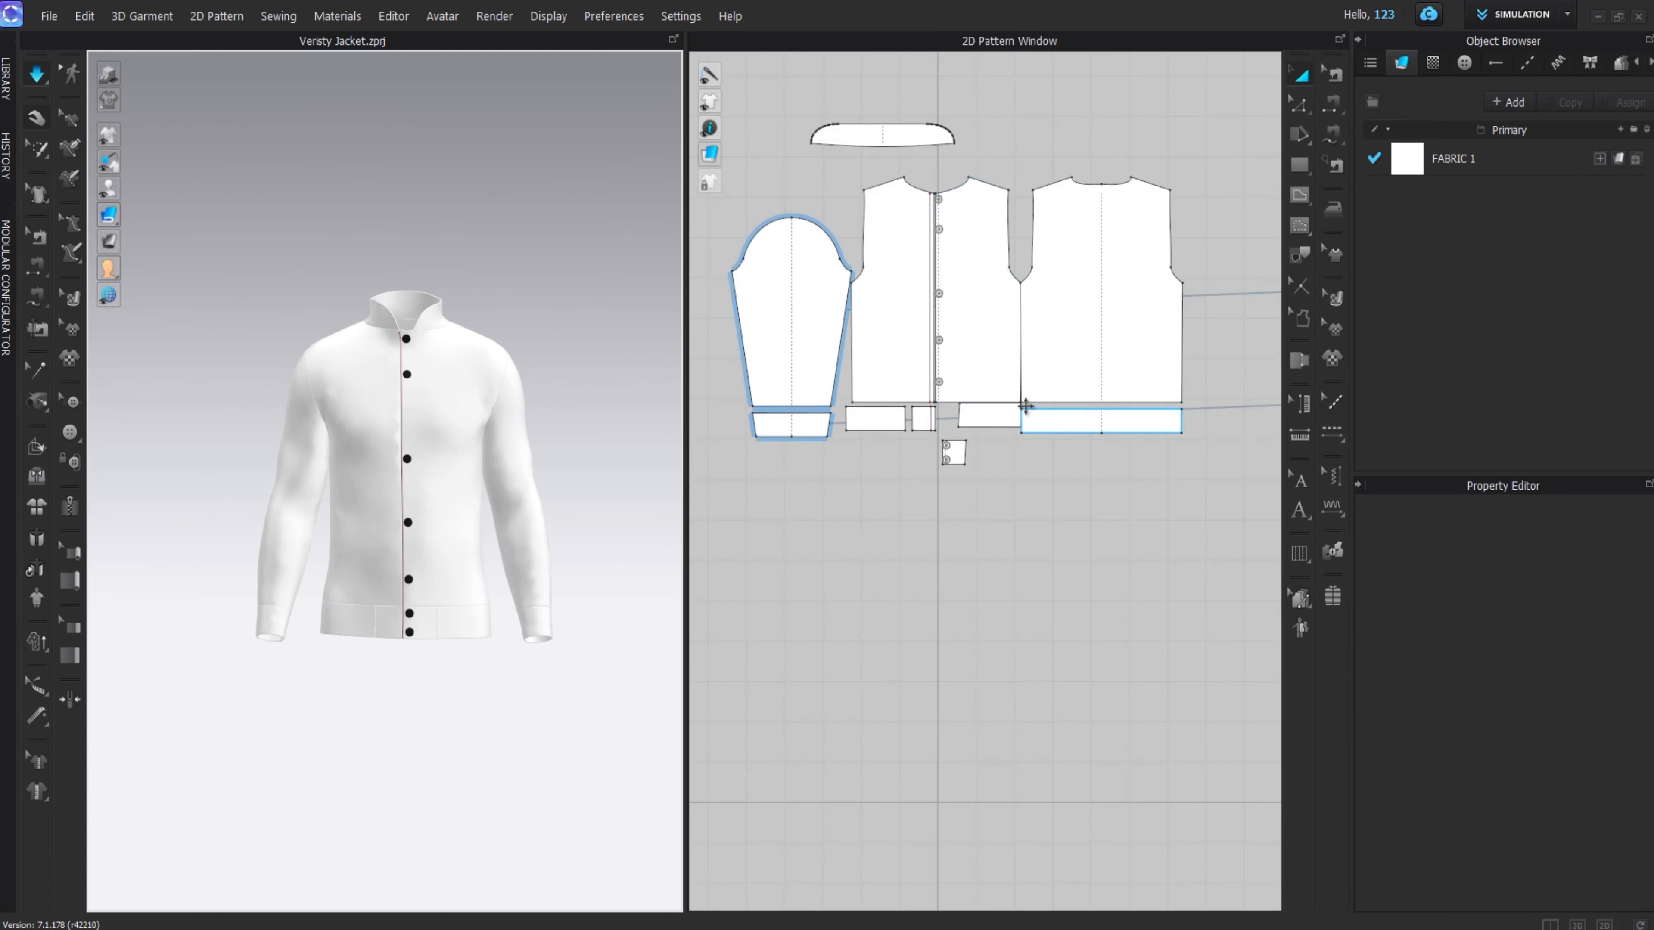
{"action": "left_click", "coordinate": [1164, 376]}
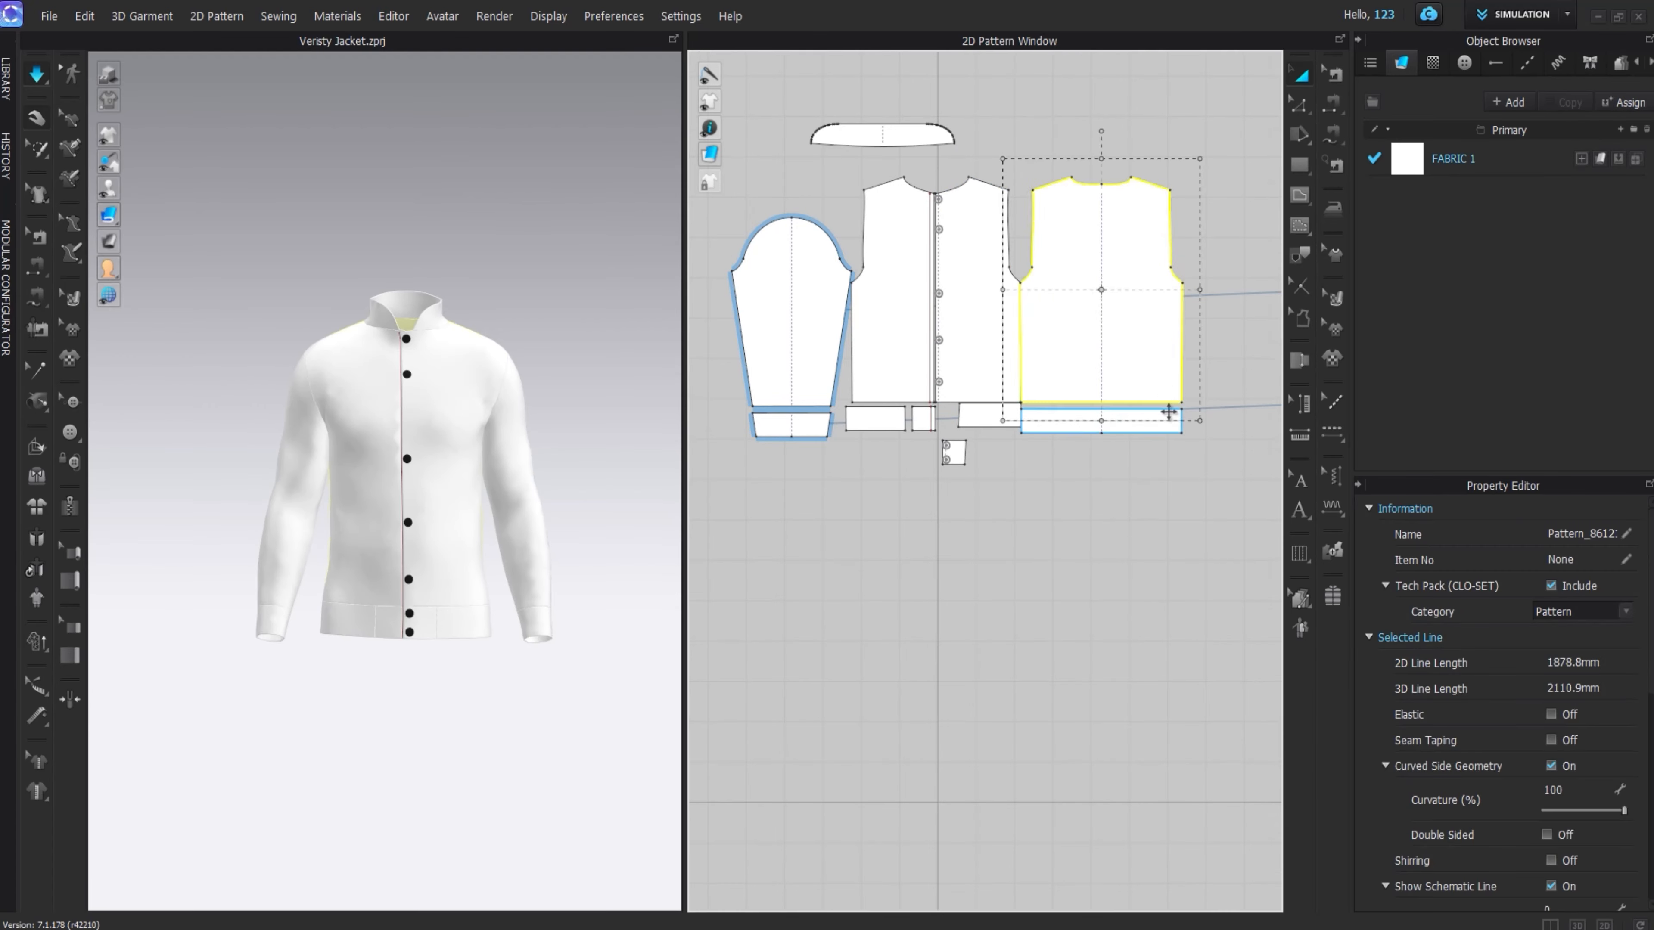
{"action": "scroll", "coordinate": [1164, 376], "scroll_direction": "up", "scroll_amount": 5}
{"action": "scroll", "coordinate": [966, 447], "scroll_direction": "down", "scroll_amount": 2}
{"action": "left_click_drag", "start_coordinate": [1055, 352], "coordinate": [1070, 351]}
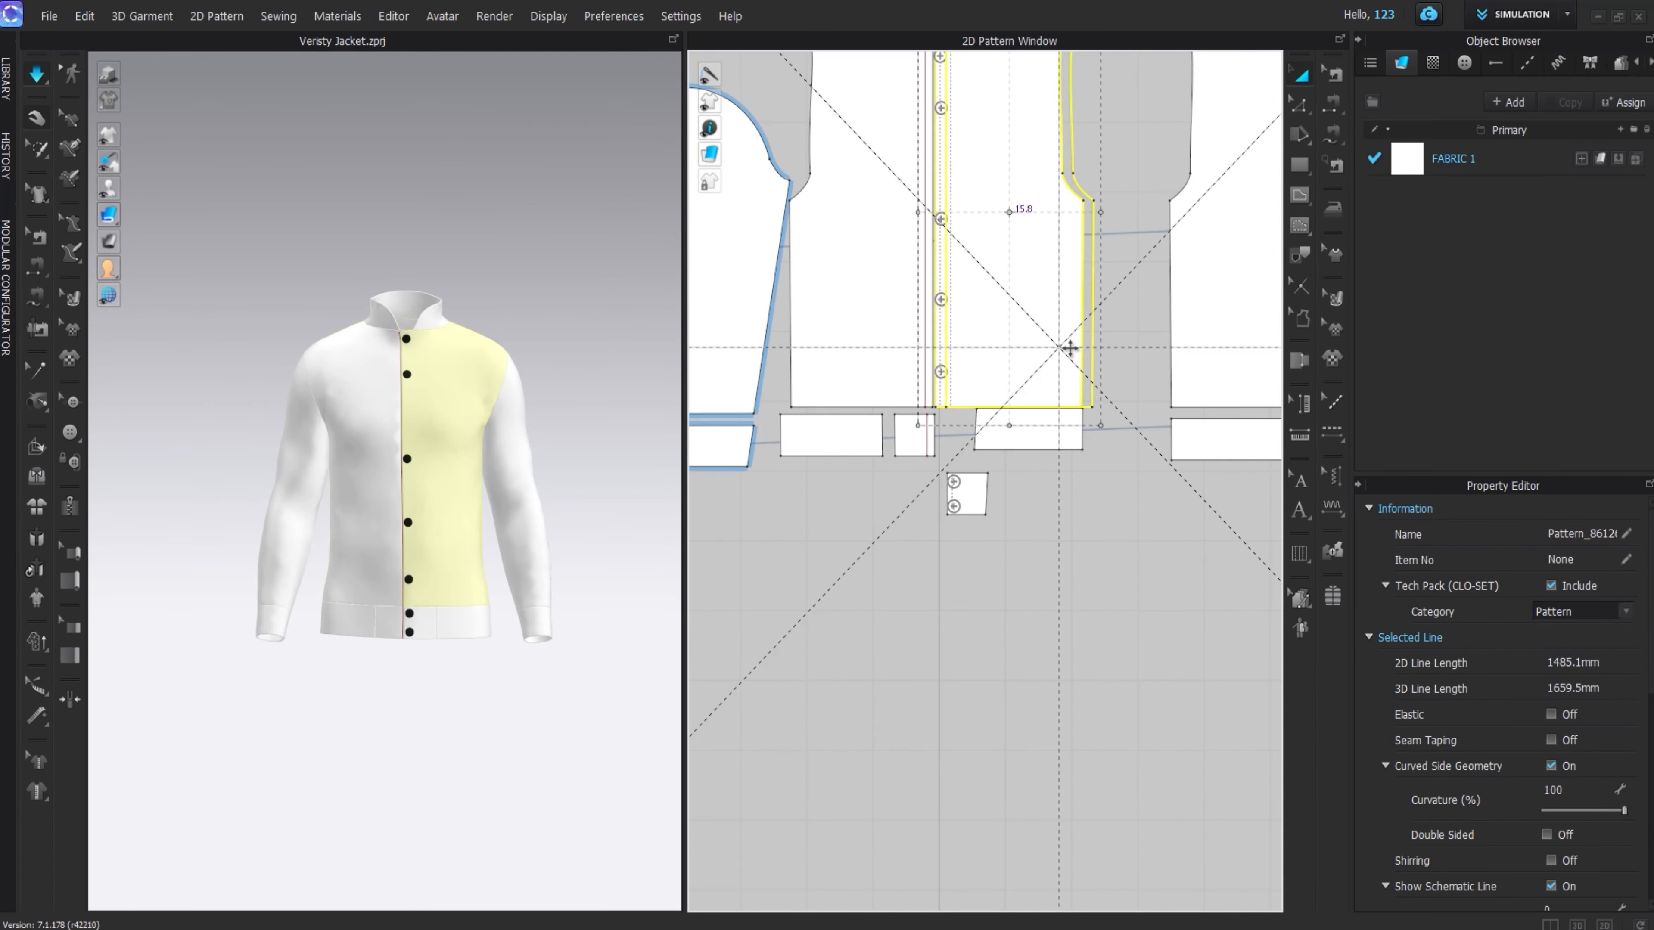
- Line up the hem bands and small front pieces directly beneath their matching front panels
{"action": "scroll", "coordinate": [1069, 414], "scroll_direction": "up", "scroll_amount": 5}
{"action": "left_click_drag", "start_coordinate": [1080, 457], "coordinate": [1120, 457]}
{"action": "middle_click_drag", "start_coordinate": [914, 491], "coordinate": [1097, 502]}
{"action": "left_click_drag", "start_coordinate": [984, 627], "coordinate": [978, 473]}
{"action": "scroll", "coordinate": [978, 473], "scroll_direction": "up", "scroll_amount": 3}
{"action": "left_click", "coordinate": [845, 499]}
{"action": "left_click_drag", "start_coordinate": [845, 499], "coordinate": [856, 502]}
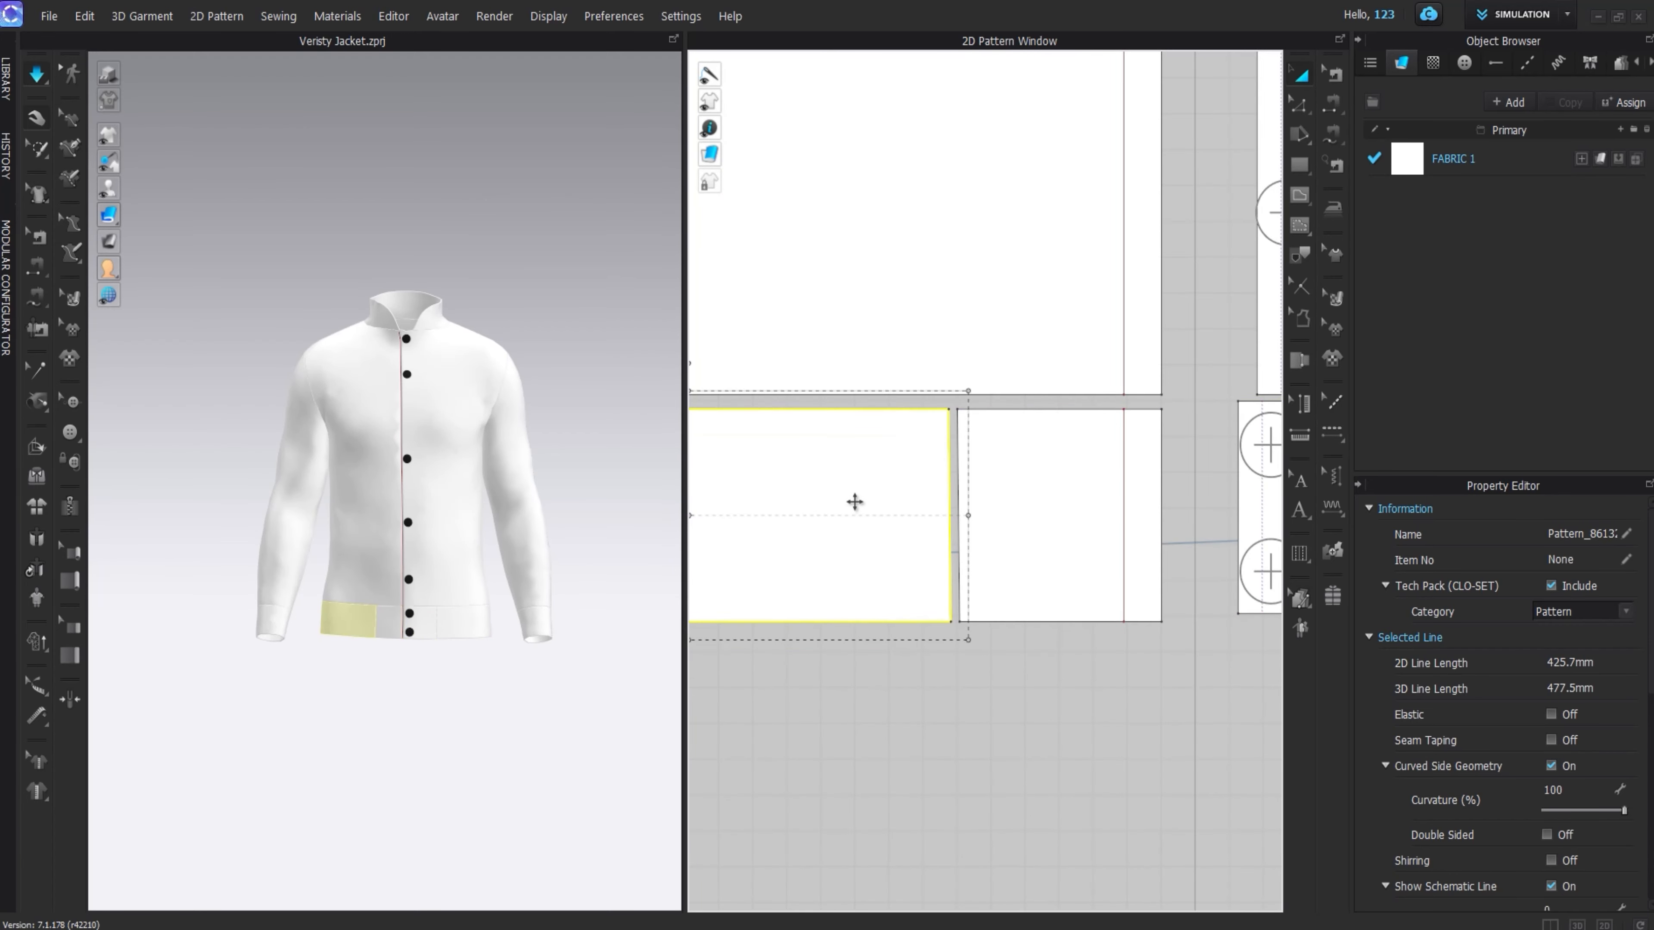
- Move the sleeve and cuff patterns away from the adjacent front panel, keeping the cuff below the sleeve
{"action": "scroll", "coordinate": [859, 511], "scroll_direction": "down", "scroll_amount": 6}
{"action": "left_click", "coordinate": [860, 569]}
{"action": "middle_click_drag", "start_coordinate": [739, 503], "coordinate": [826, 569]}
{"action": "left_click", "coordinate": [831, 538]}
{"action": "left_click_drag", "start_coordinate": [843, 590], "coordinate": [815, 590]}
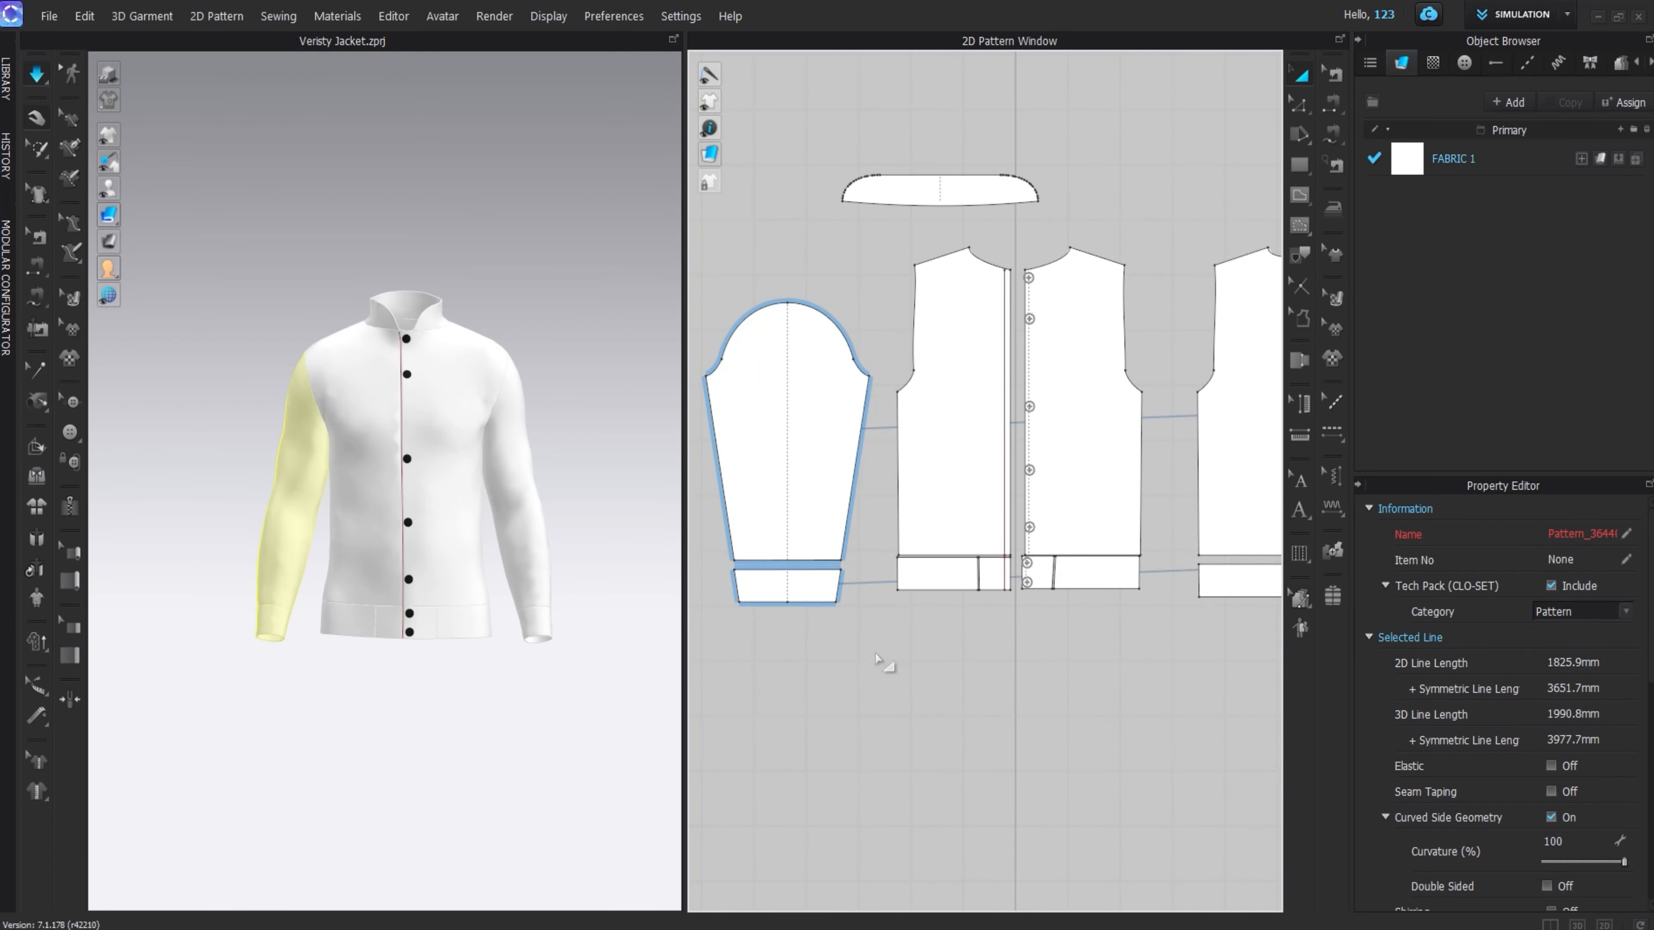
- Shorten the jacket body by moving the lower front and back panel edges up with all hem pieces, then simulate
{"action": "key", "text": "z"}
{"action": "left_click_drag", "start_coordinate": [1163, 630], "coordinate": [1250, 636]}
{"action": "scroll", "coordinate": [1162, 630], "scroll_direction": "down", "scroll_amount": 3}
{"action": "middle_click_drag", "start_coordinate": [1201, 637], "coordinate": [1019, 611]}
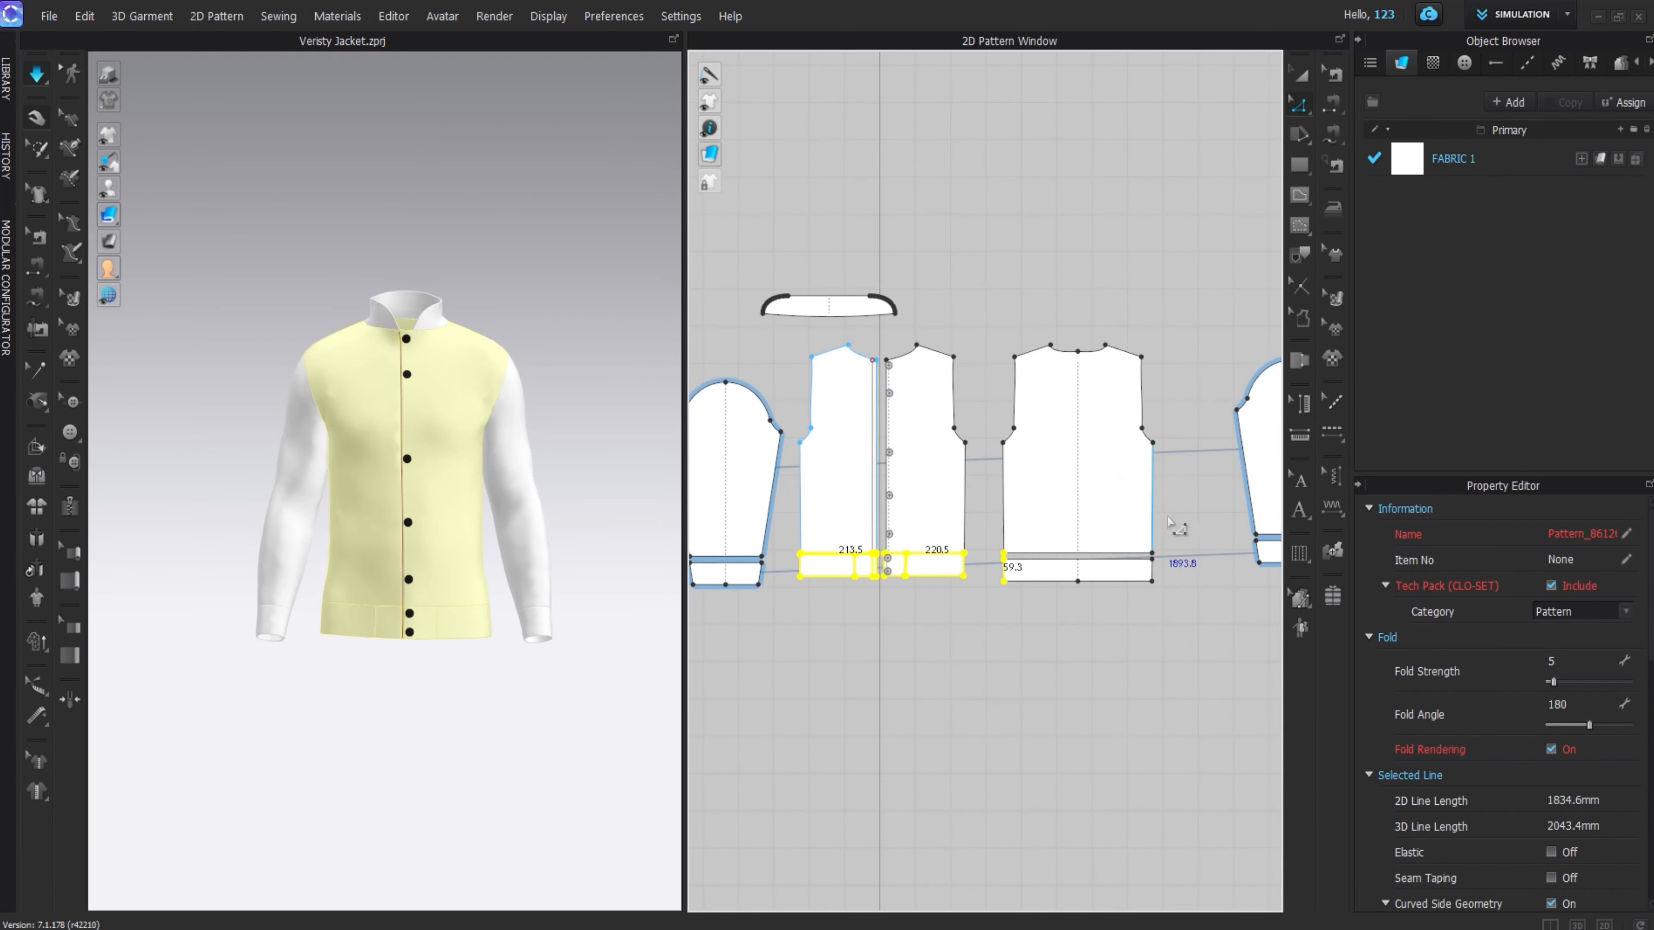
{"action": "left_click_drag", "start_coordinate": [1181, 525], "coordinate": [785, 603]}
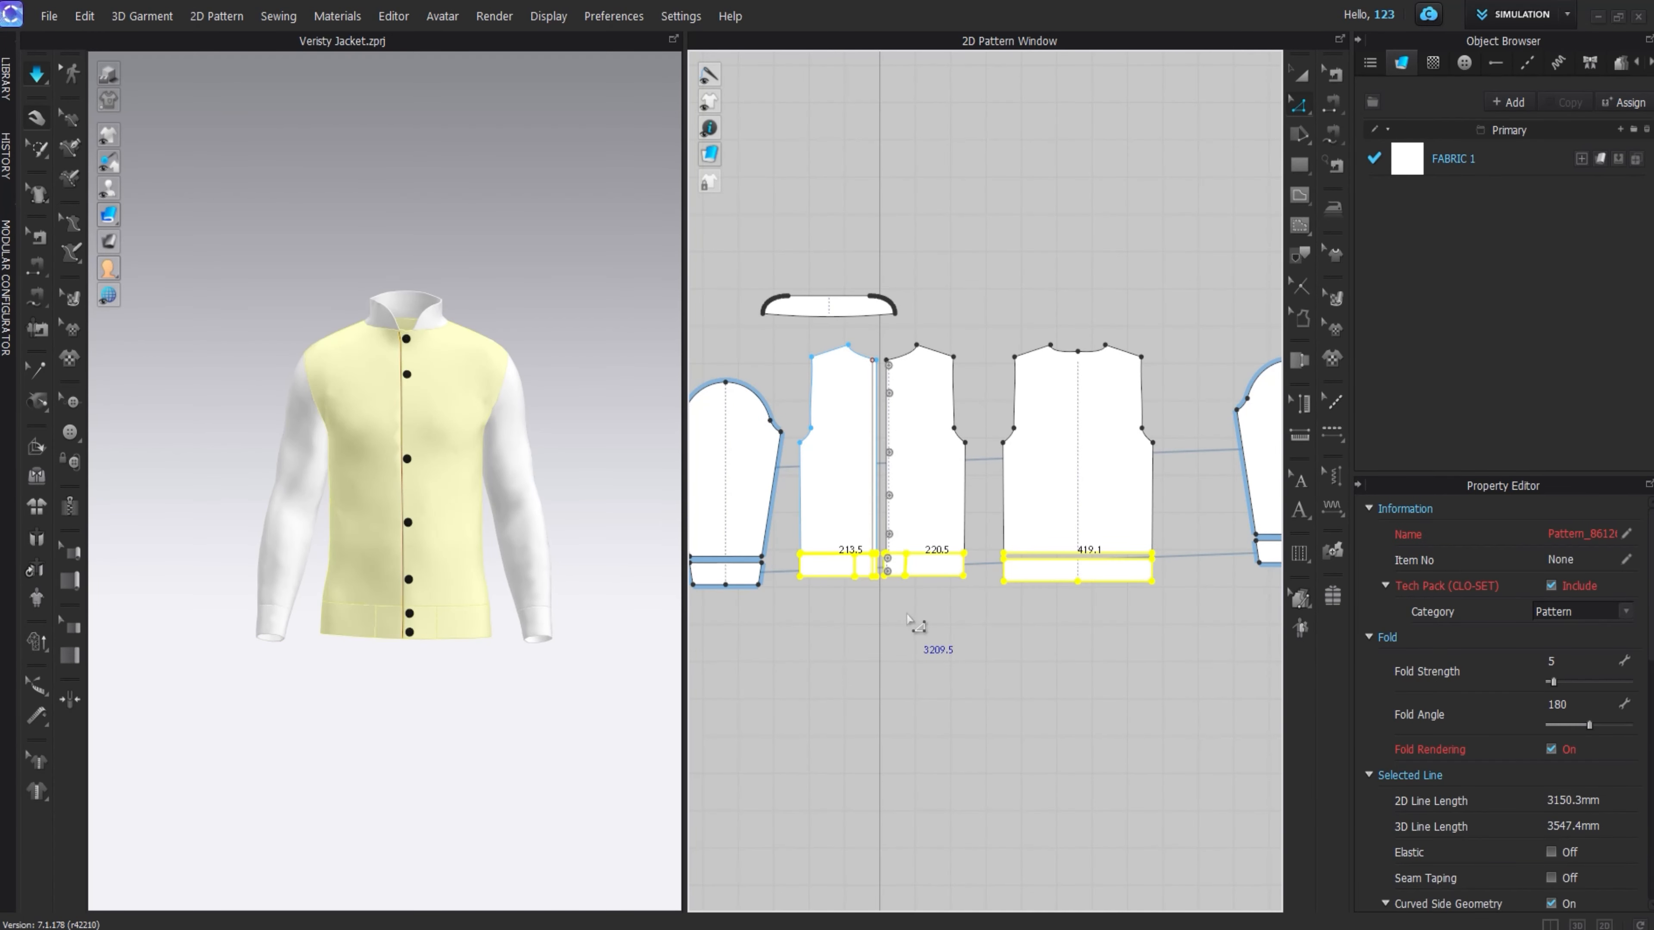
{"action": "key", "text": "Up"}
{"action": "key", "text": "Up"}
{"action": "key", "text": "Up"}
{"action": "key", "text": "Up"}
{"action": "key", "text": "Up"}
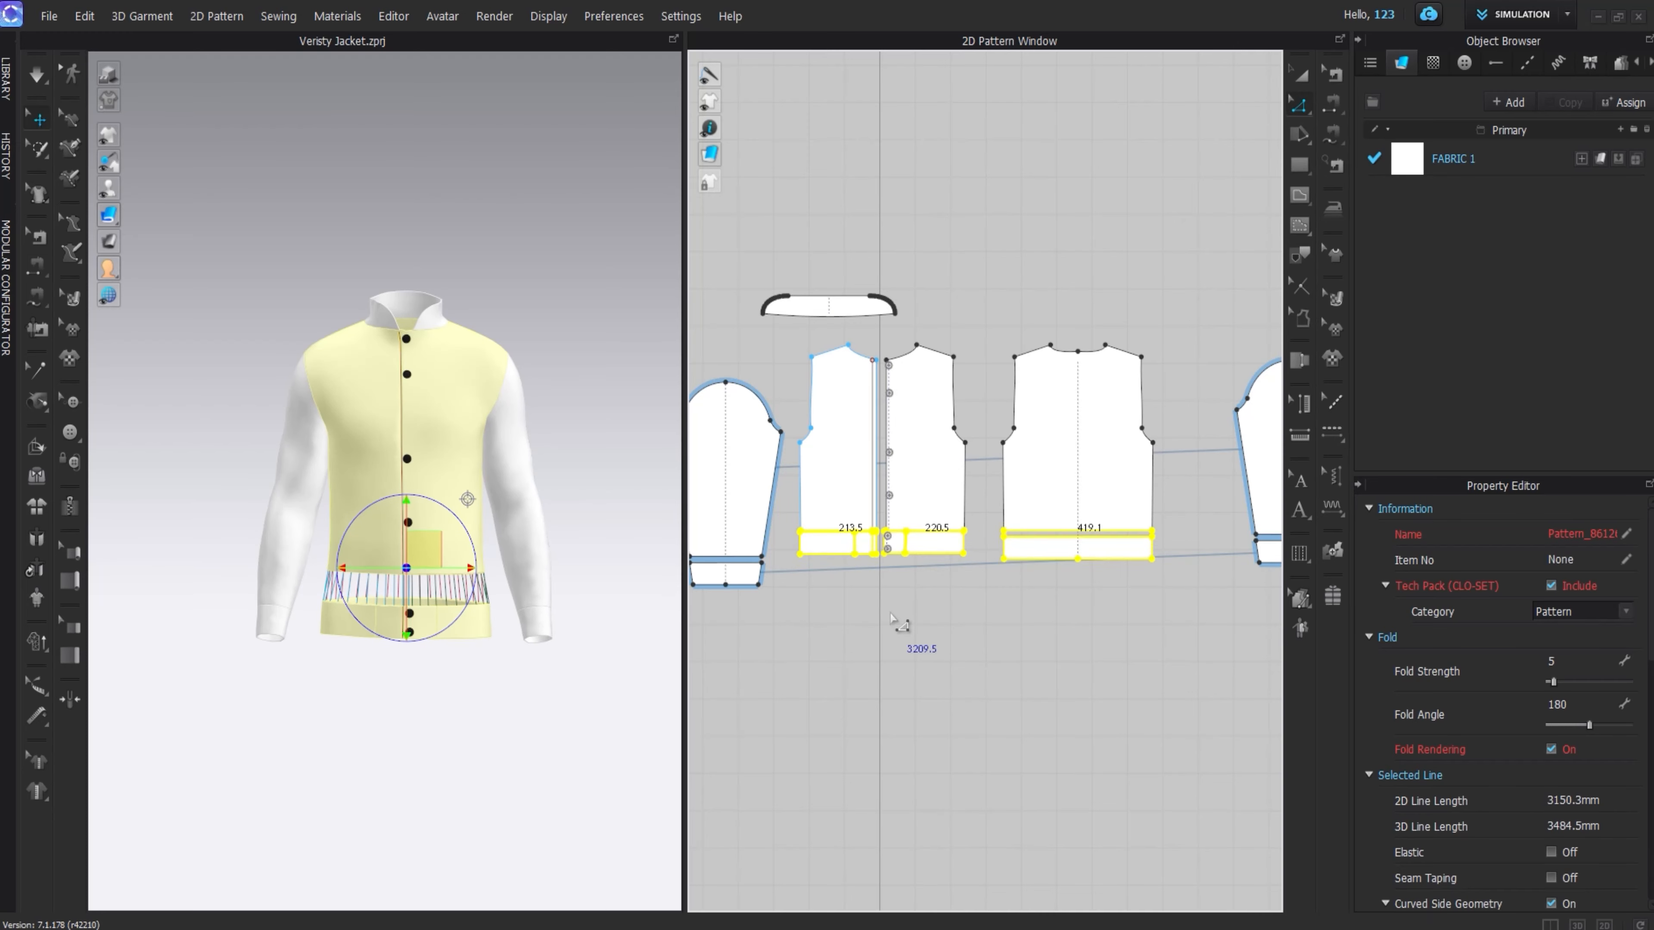
{"action": "key", "text": "Down"}
{"action": "key", "text": "space"}
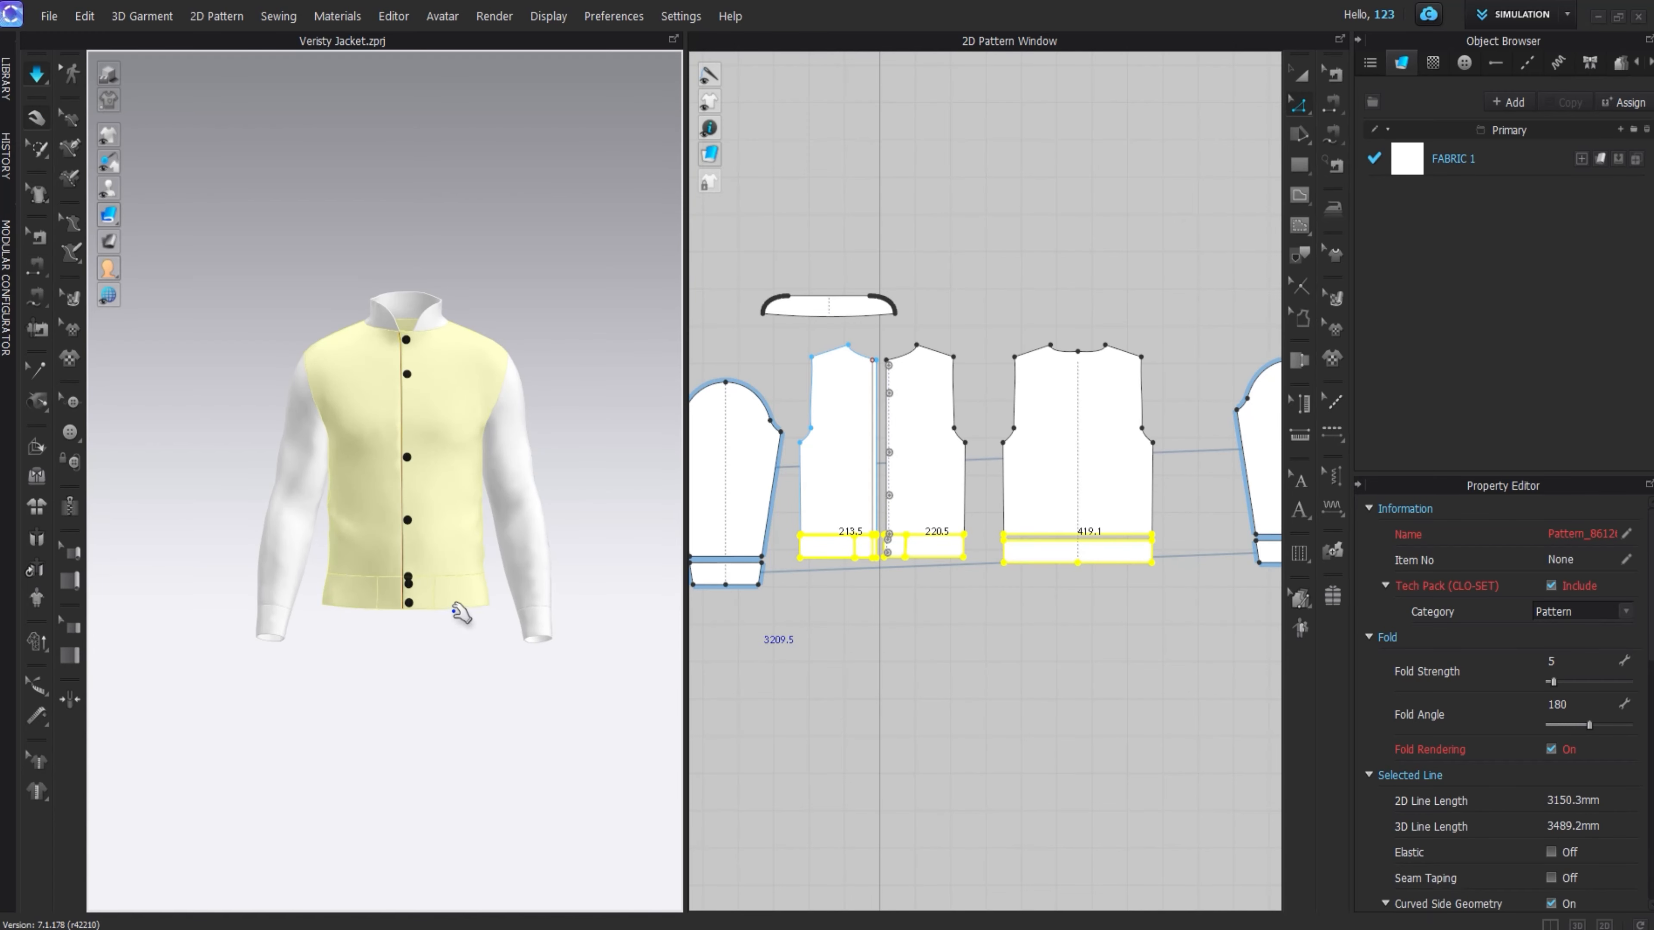
{"action": "left_click_drag", "start_coordinate": [326, 598], "coordinate": [316, 639]}
- Respace the two lowest buttons on the front panel by moving them up along the placket line
{"action": "scroll", "coordinate": [887, 570], "scroll_direction": "up", "scroll_amount": 5}
{"action": "left_click", "coordinate": [889, 571]}
{"action": "scroll", "coordinate": [891, 468], "scroll_direction": "up", "scroll_amount": 4}
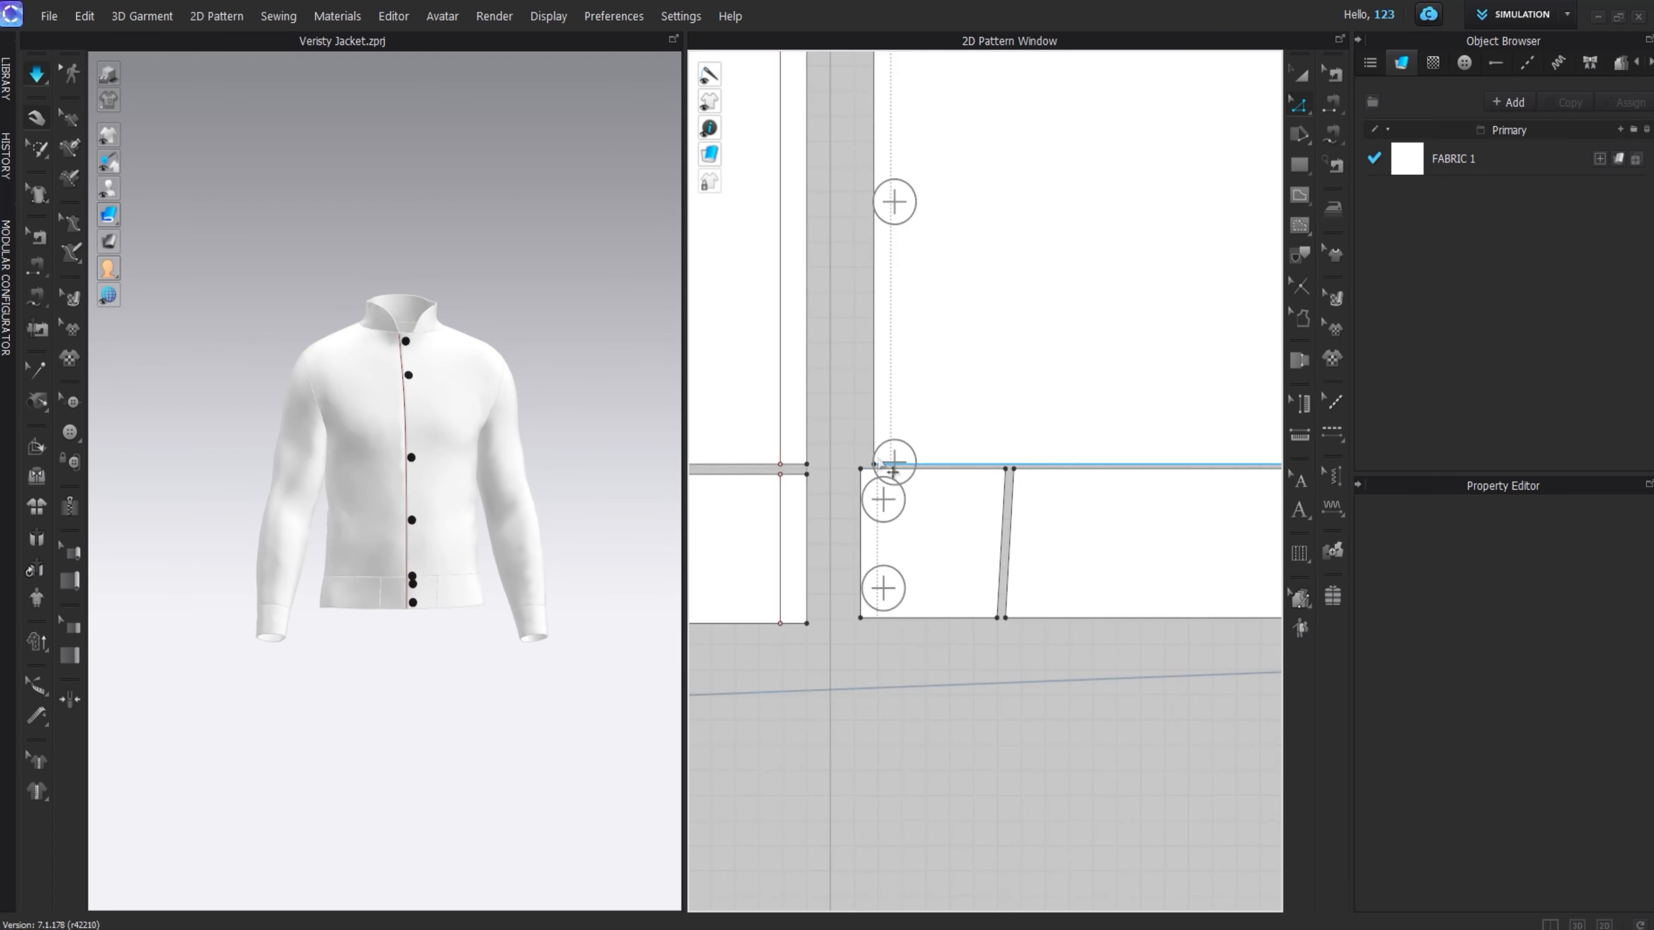
{"action": "left_click", "coordinate": [70, 401]}
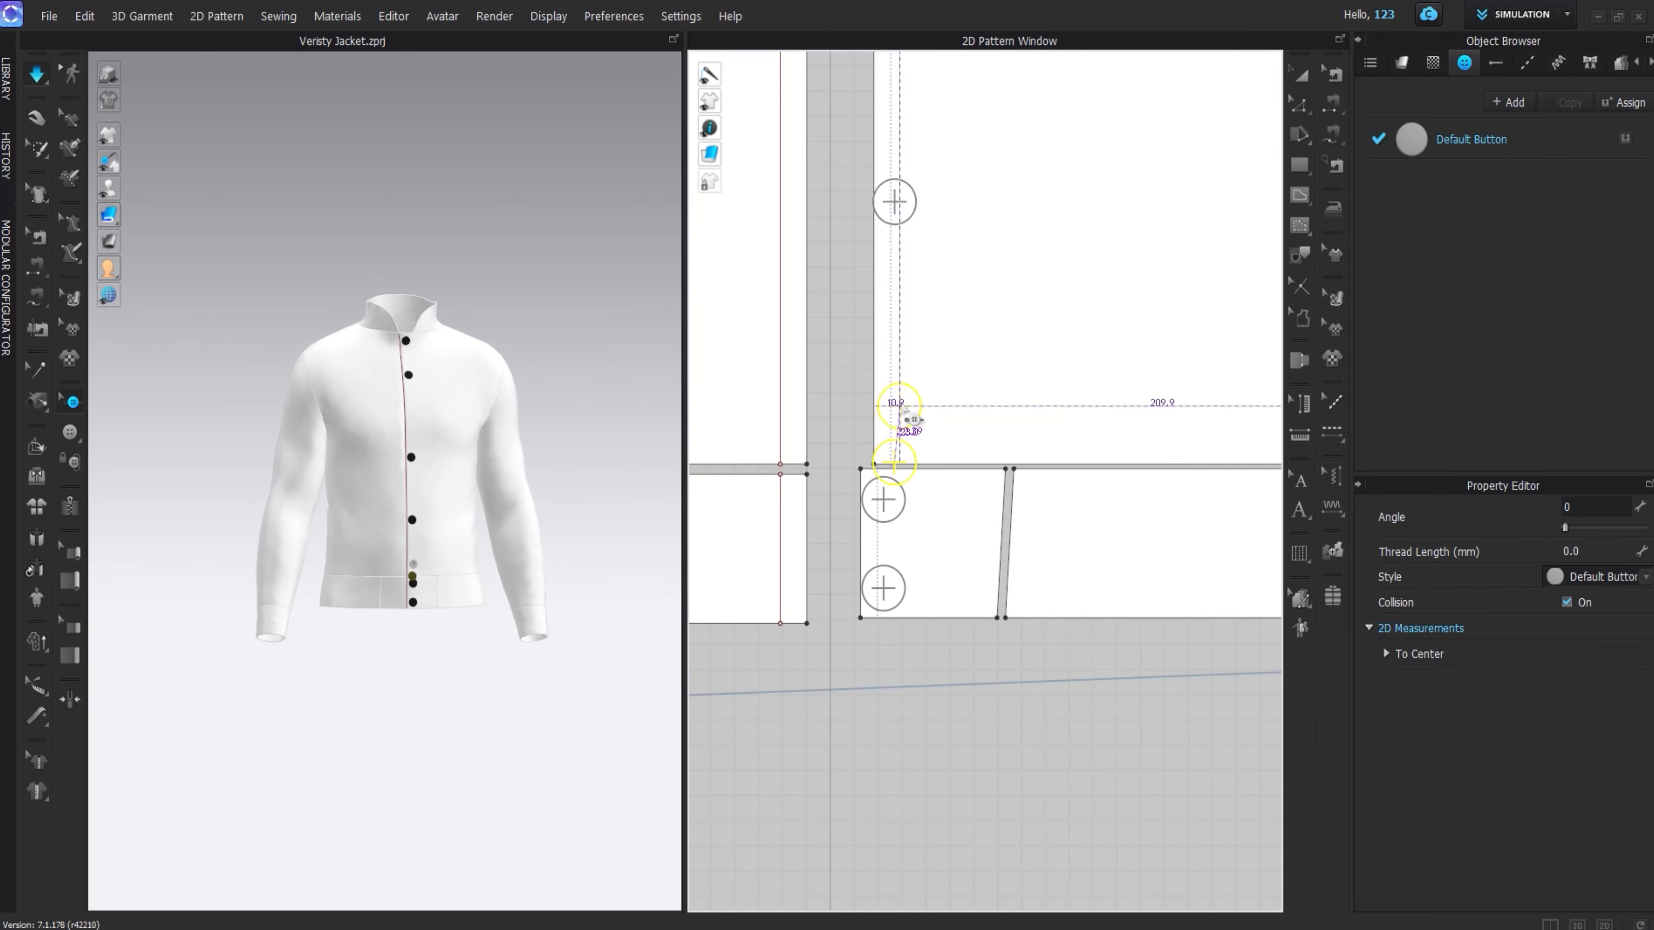
{"action": "left_click", "coordinate": [897, 404]}
{"action": "middle_click_drag", "start_coordinate": [896, 404], "coordinate": [891, 655]}
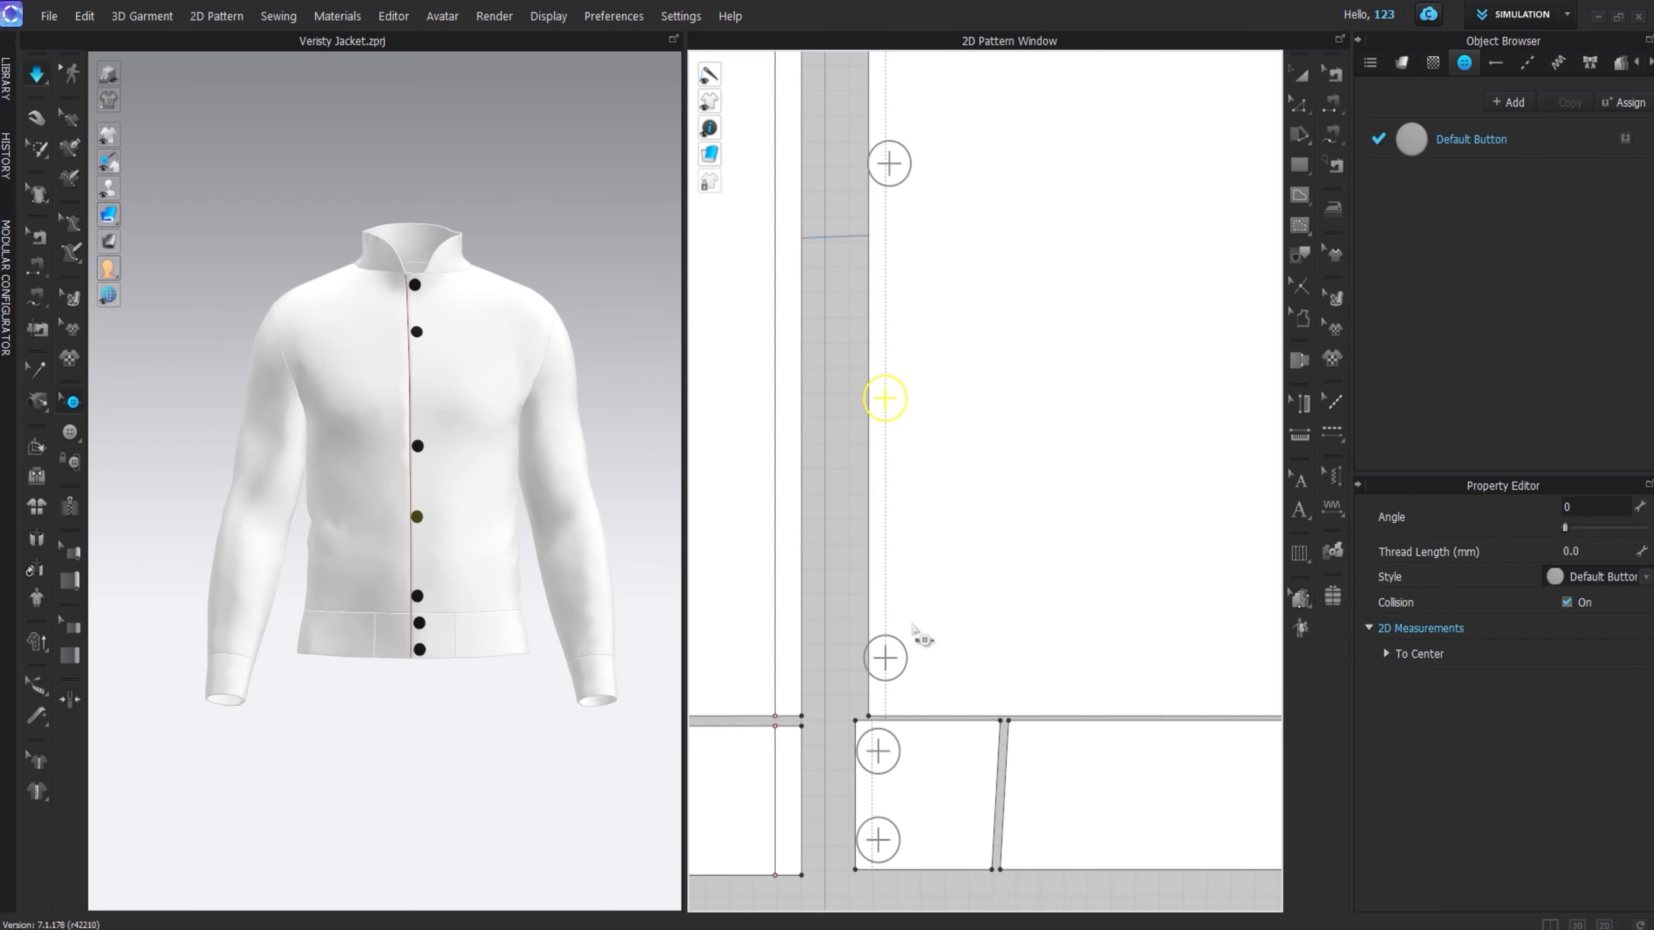
{"action": "left_click_drag", "start_coordinate": [886, 668], "coordinate": [885, 630]}
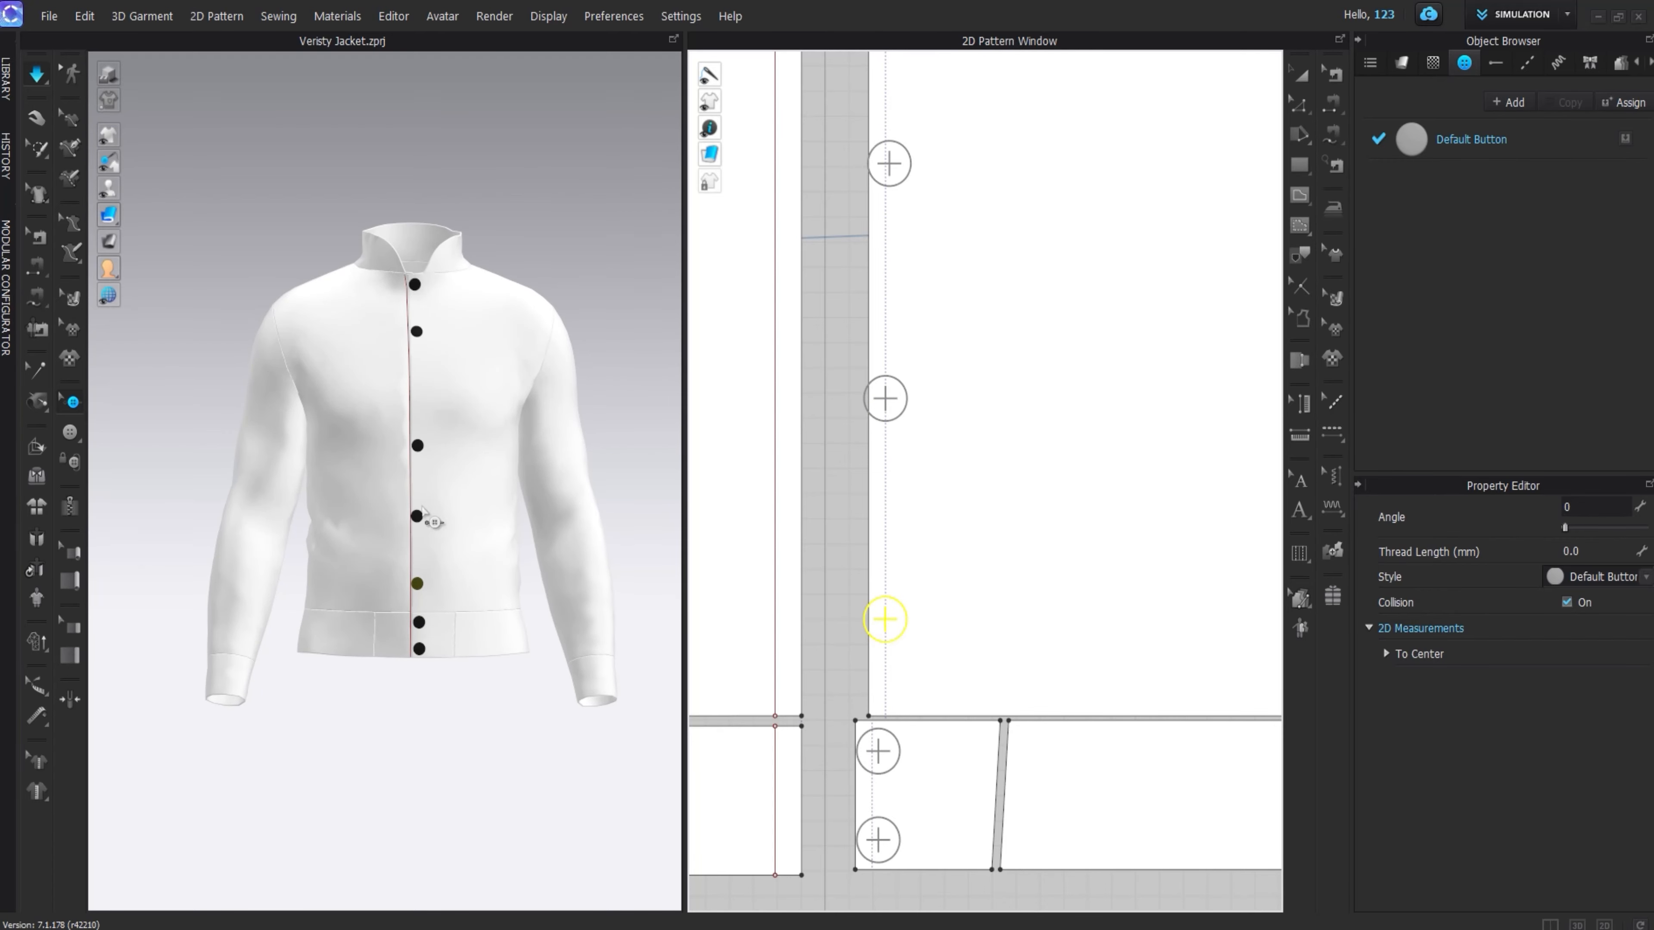
- Pull the front and back hem bands down on the simulated jacket to smooth the shortened body
{"action": "right_click_drag", "start_coordinate": [370, 475], "coordinate": [411, 464]}
{"action": "left_click", "coordinate": [35, 124]}
{"action": "left_click_drag", "start_coordinate": [290, 639], "coordinate": [282, 701]}
{"action": "right_click_drag", "start_coordinate": [280, 709], "coordinate": [527, 620]}
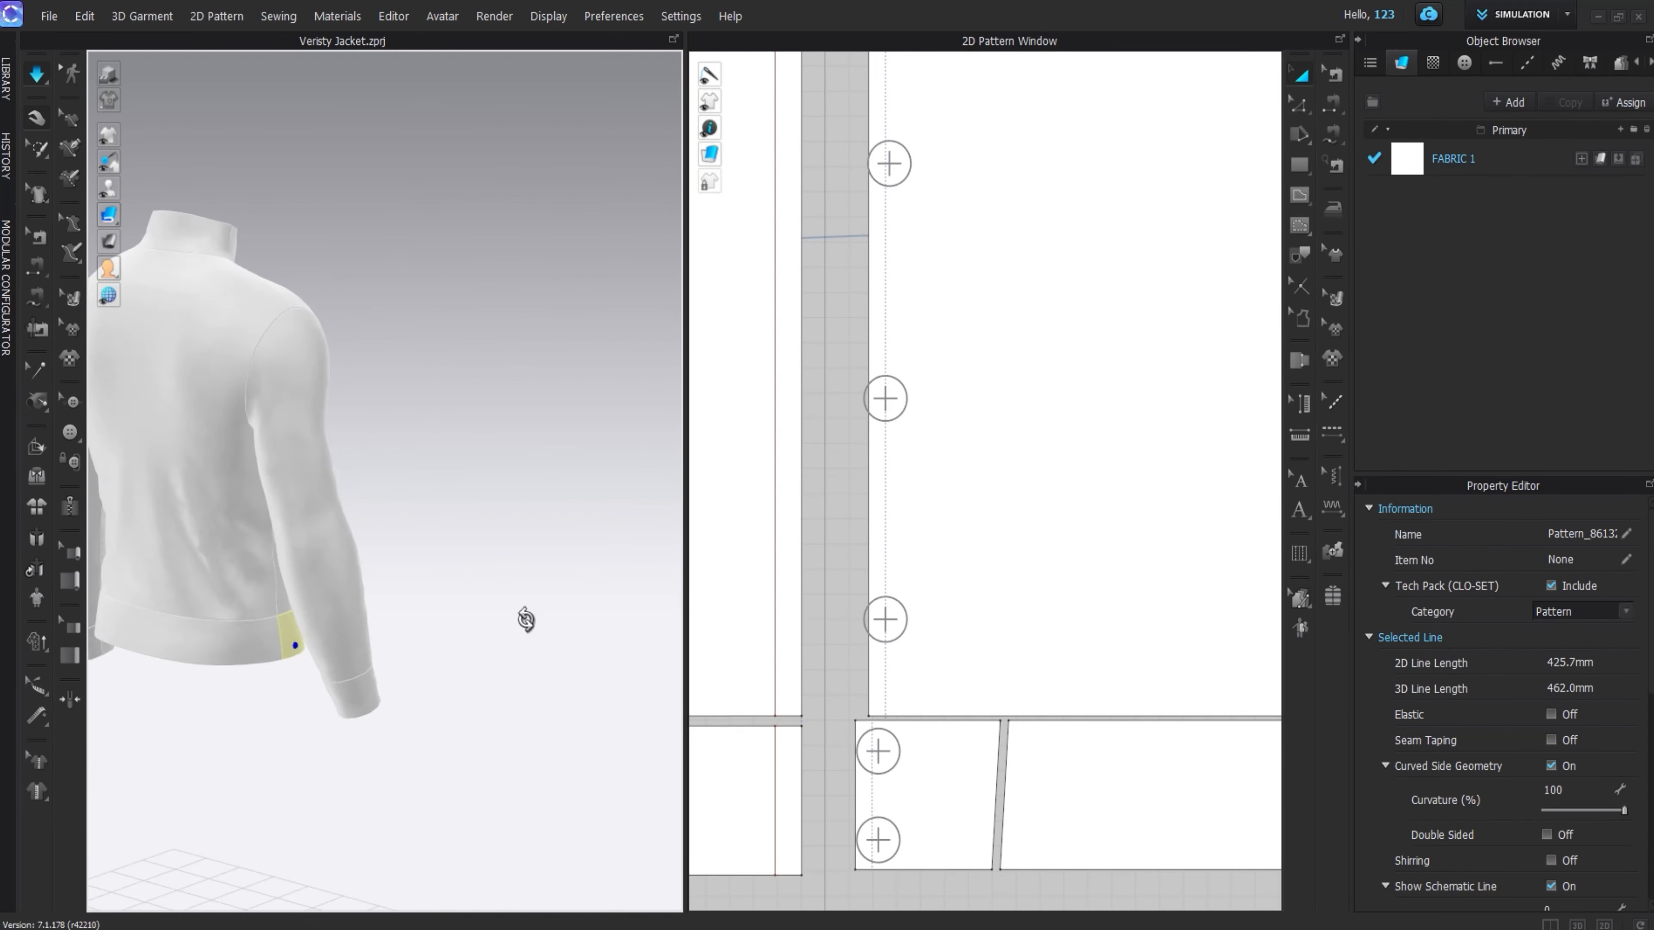
{"action": "middle_click_drag", "start_coordinate": [270, 576], "coordinate": [433, 506]}
{"action": "left_click_drag", "start_coordinate": [407, 573], "coordinate": [266, 615]}
{"action": "right_click_drag", "start_coordinate": [265, 616], "coordinate": [285, 513]}
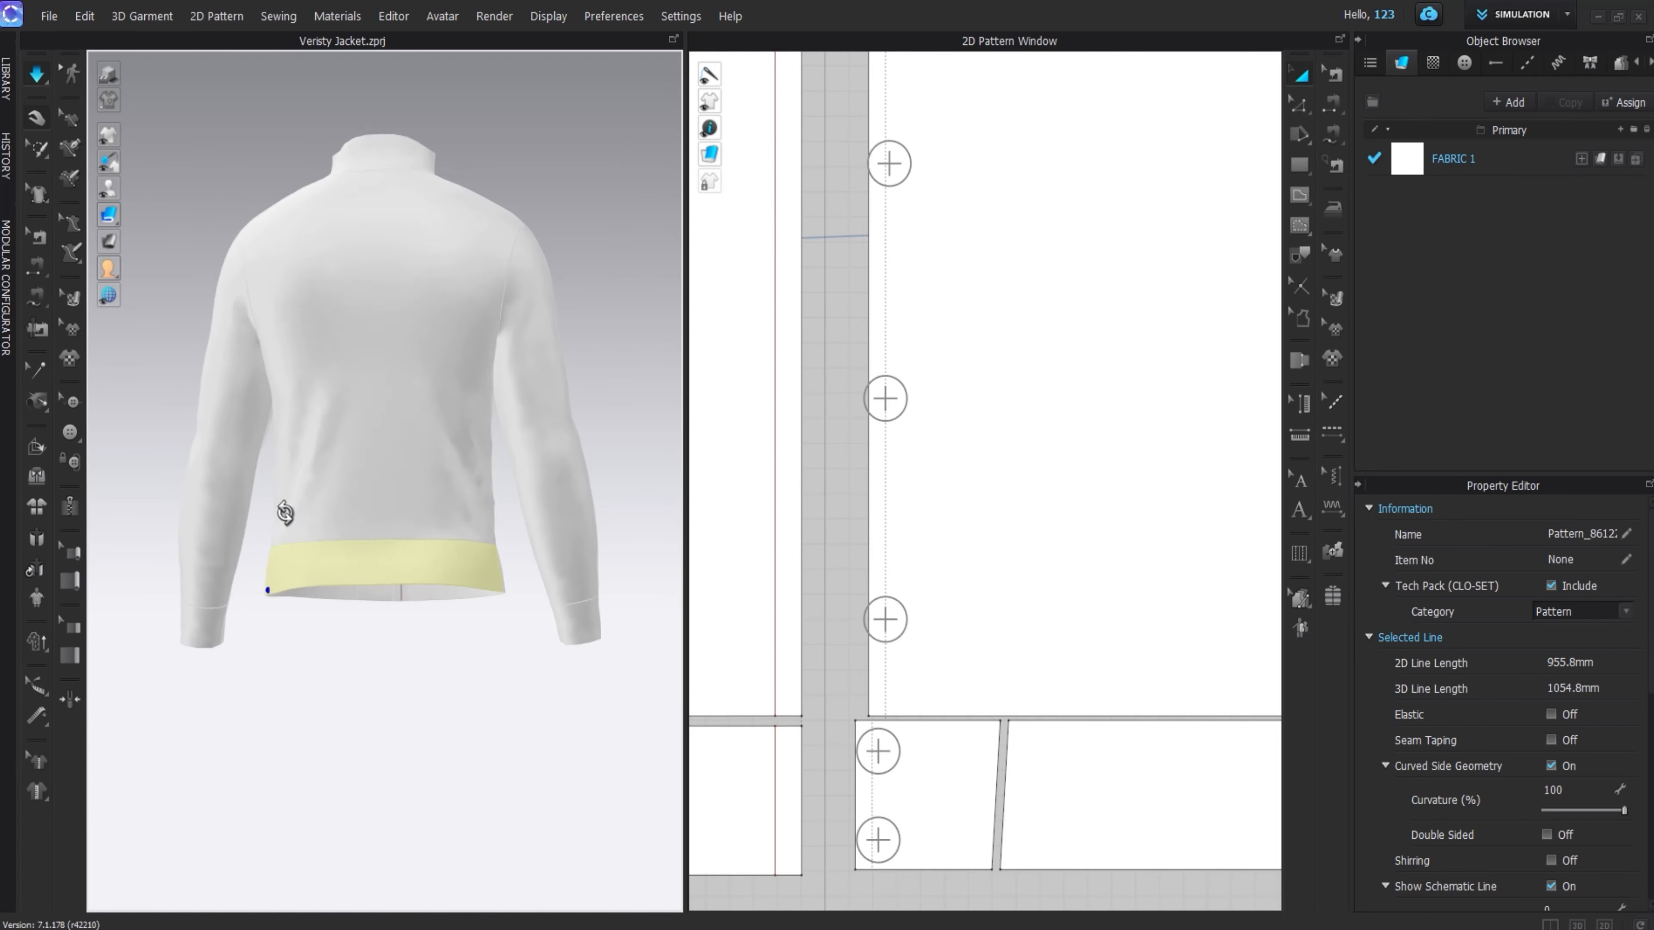
{"action": "right_click_drag", "start_coordinate": [285, 573], "coordinate": [579, 512]}
{"action": "scroll", "coordinate": [926, 554], "scroll_direction": "down", "scroll_amount": 8}
{"action": "middle_click_drag", "start_coordinate": [926, 554], "coordinate": [1104, 544]}
{"action": "key", "text": "z"}
{"action": "left_click_drag", "start_coordinate": [827, 565], "coordinate": [967, 636]}
{"action": "middle_click_drag", "start_coordinate": [972, 636], "coordinate": [877, 595]}
{"action": "scroll", "coordinate": [877, 596], "scroll_direction": "down", "scroll_amount": 3}
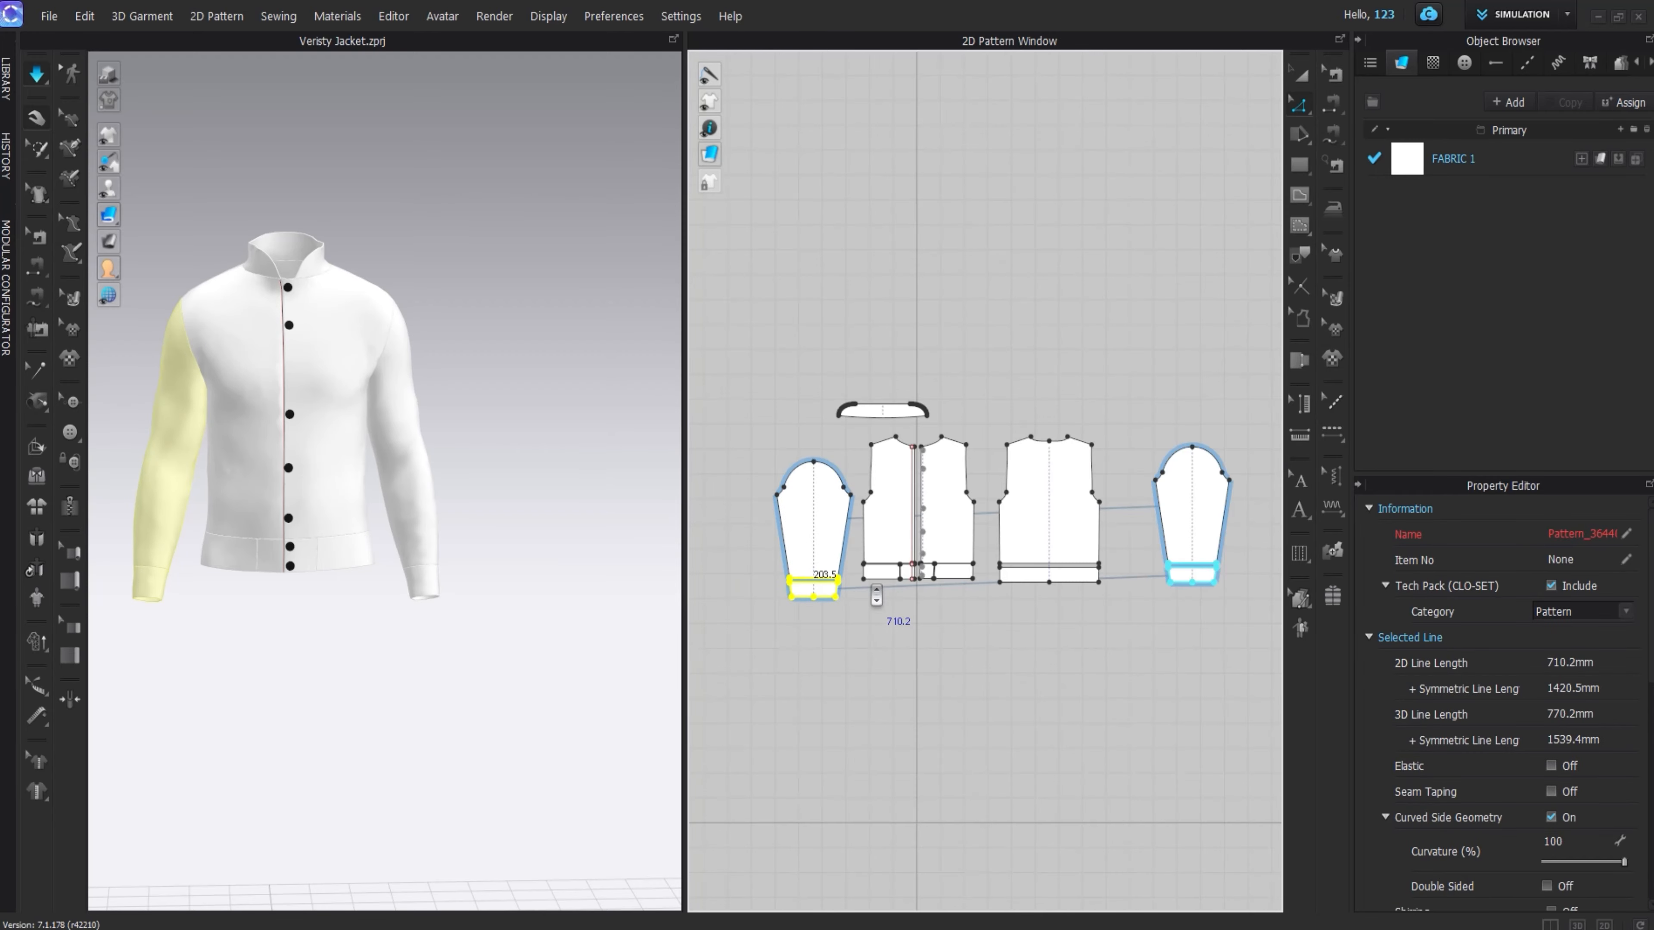
{"action": "left_click_drag", "start_coordinate": [838, 588], "coordinate": [838, 578]}
{"action": "scroll", "coordinate": [800, 579], "scroll_direction": "up", "scroll_amount": 9}
{"action": "key", "text": "ctrl+z"}
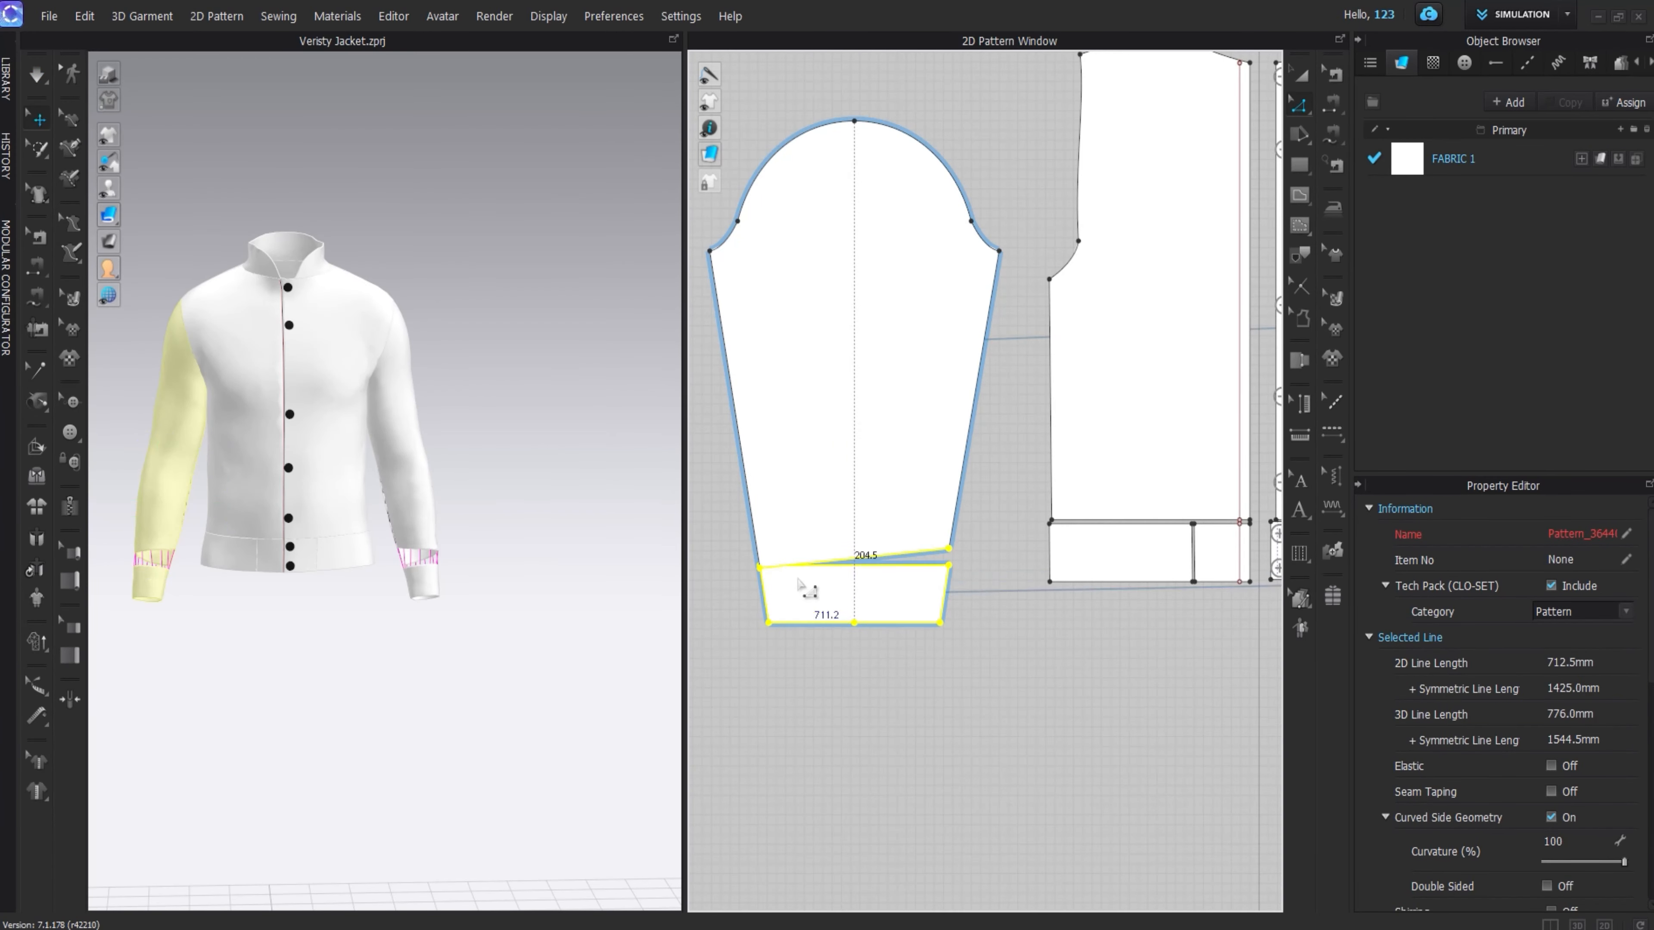
{"action": "key", "text": "ctrl+z"}
- Shorten both sleeves by moving the sleeve's lower edge and the whole cuff up, then simulate
{"action": "left_click_drag", "start_coordinate": [735, 529], "coordinate": [958, 694]}
{"action": "scroll", "coordinate": [937, 666], "scroll_direction": "down", "scroll_amount": 7}
{"action": "mouse_move", "coordinate": [1042, 672]}
{"action": "middle_mouse_down"}
{"action": "mouse_move", "coordinate": [832, 632]}
{"action": "mouse_move", "coordinate": [1022, 656]}
{"action": "middle_mouse_up"}
{"action": "scroll", "coordinate": [881, 630], "scroll_direction": "up", "scroll_amount": 5}
{"action": "key", "text": "Up"}
{"action": "key", "text": "Up"}
{"action": "key", "text": "Up"}
{"action": "key", "text": "Up"}
{"action": "key", "text": "Up"}
{"action": "key", "text": "Up"}
{"action": "key", "text": "Up"}
{"action": "key", "text": "Up"}
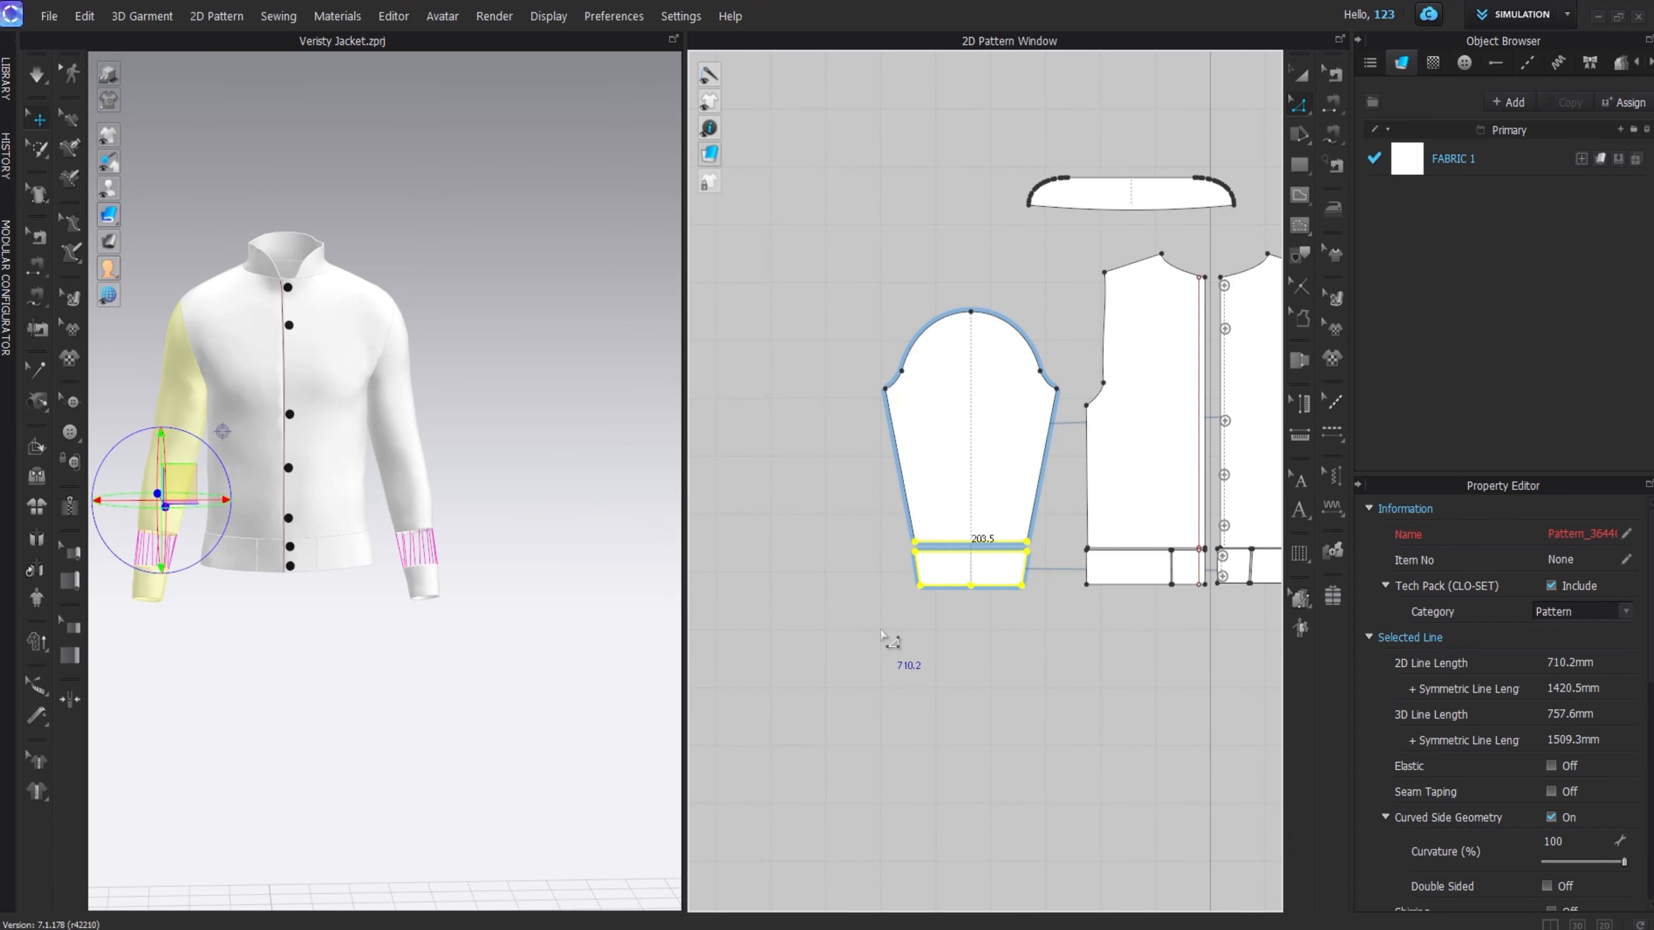
{"action": "key", "text": "space"}
- Show the avatar and pull both shortened sleeves outward and down over the forearms to clear the arms poking through
{"action": "key", "text": "shift+a"}
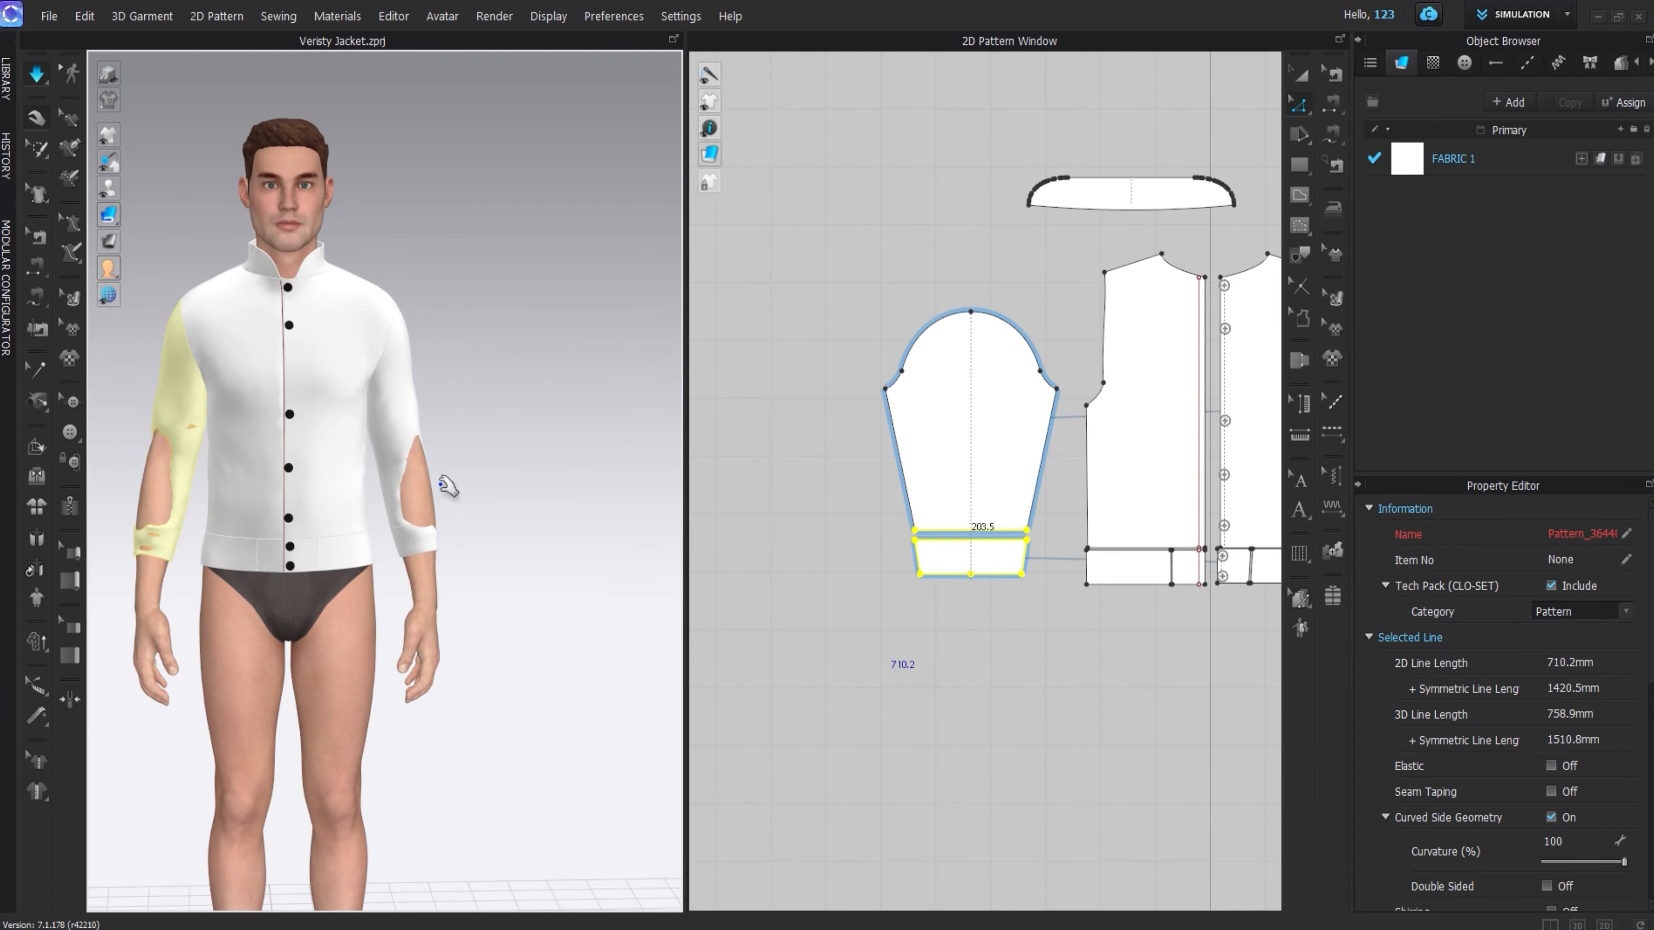
{"action": "left_click_drag", "start_coordinate": [406, 435], "coordinate": [454, 521]}
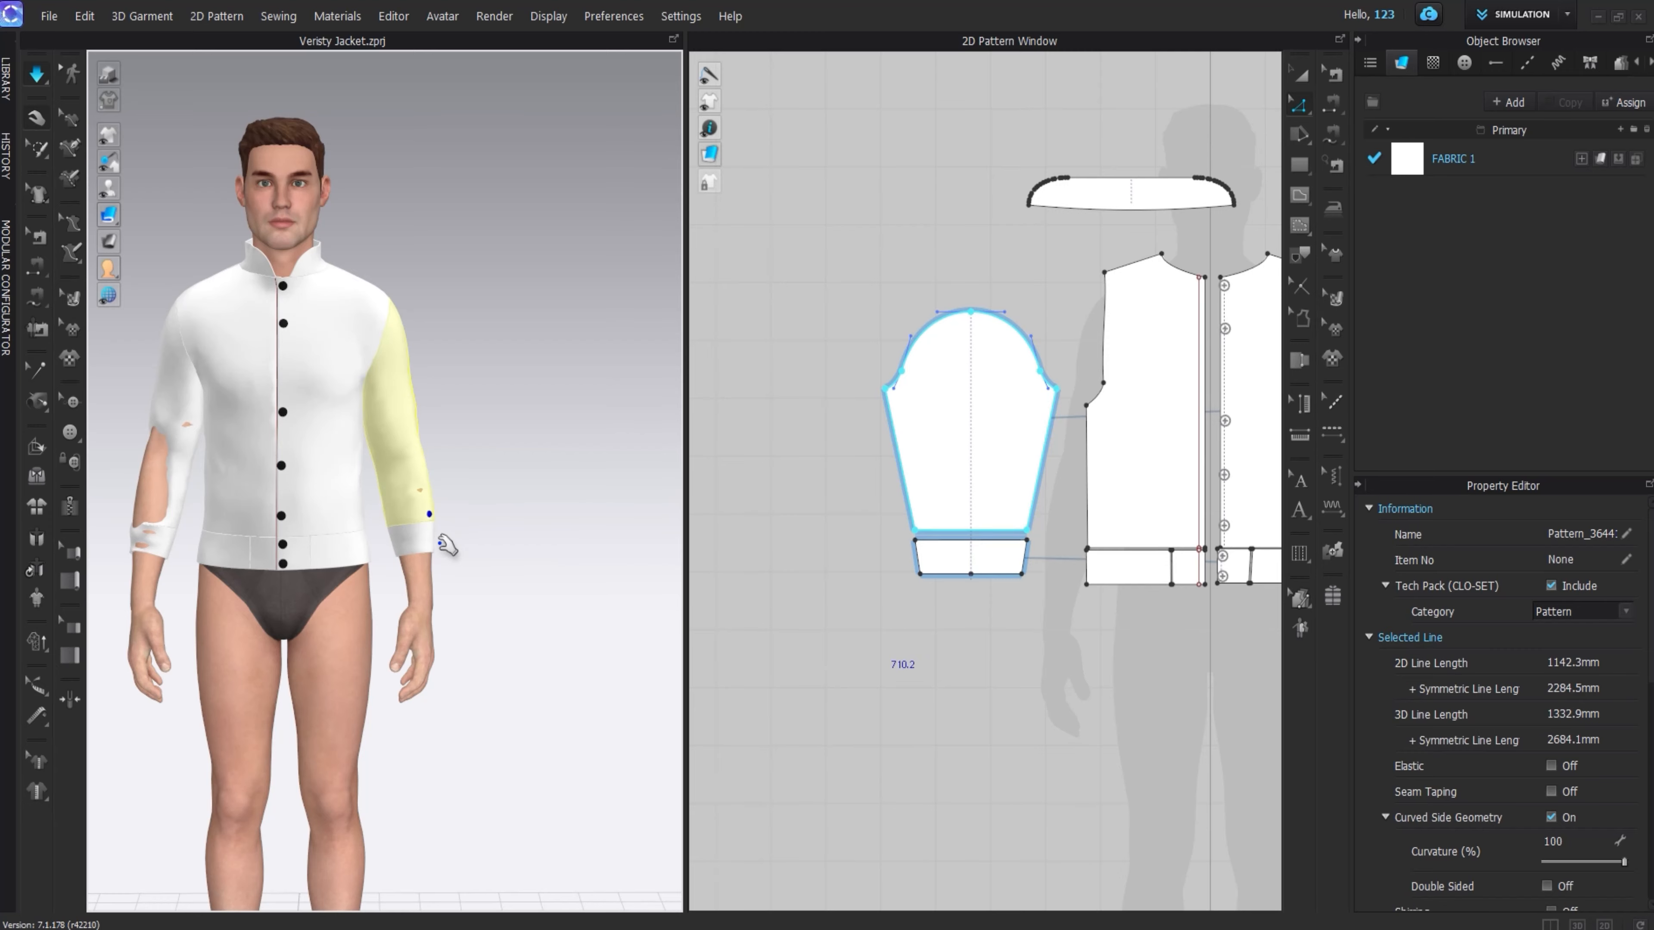
{"action": "right_click_drag", "start_coordinate": [435, 546], "coordinate": [398, 584]}
{"action": "left_click", "coordinate": [394, 595]}
{"action": "left_click", "coordinate": [422, 518]}
{"action": "right_click_drag", "start_coordinate": [422, 518], "coordinate": [311, 505]}
{"action": "right_click_drag", "start_coordinate": [356, 582], "coordinate": [444, 628]}
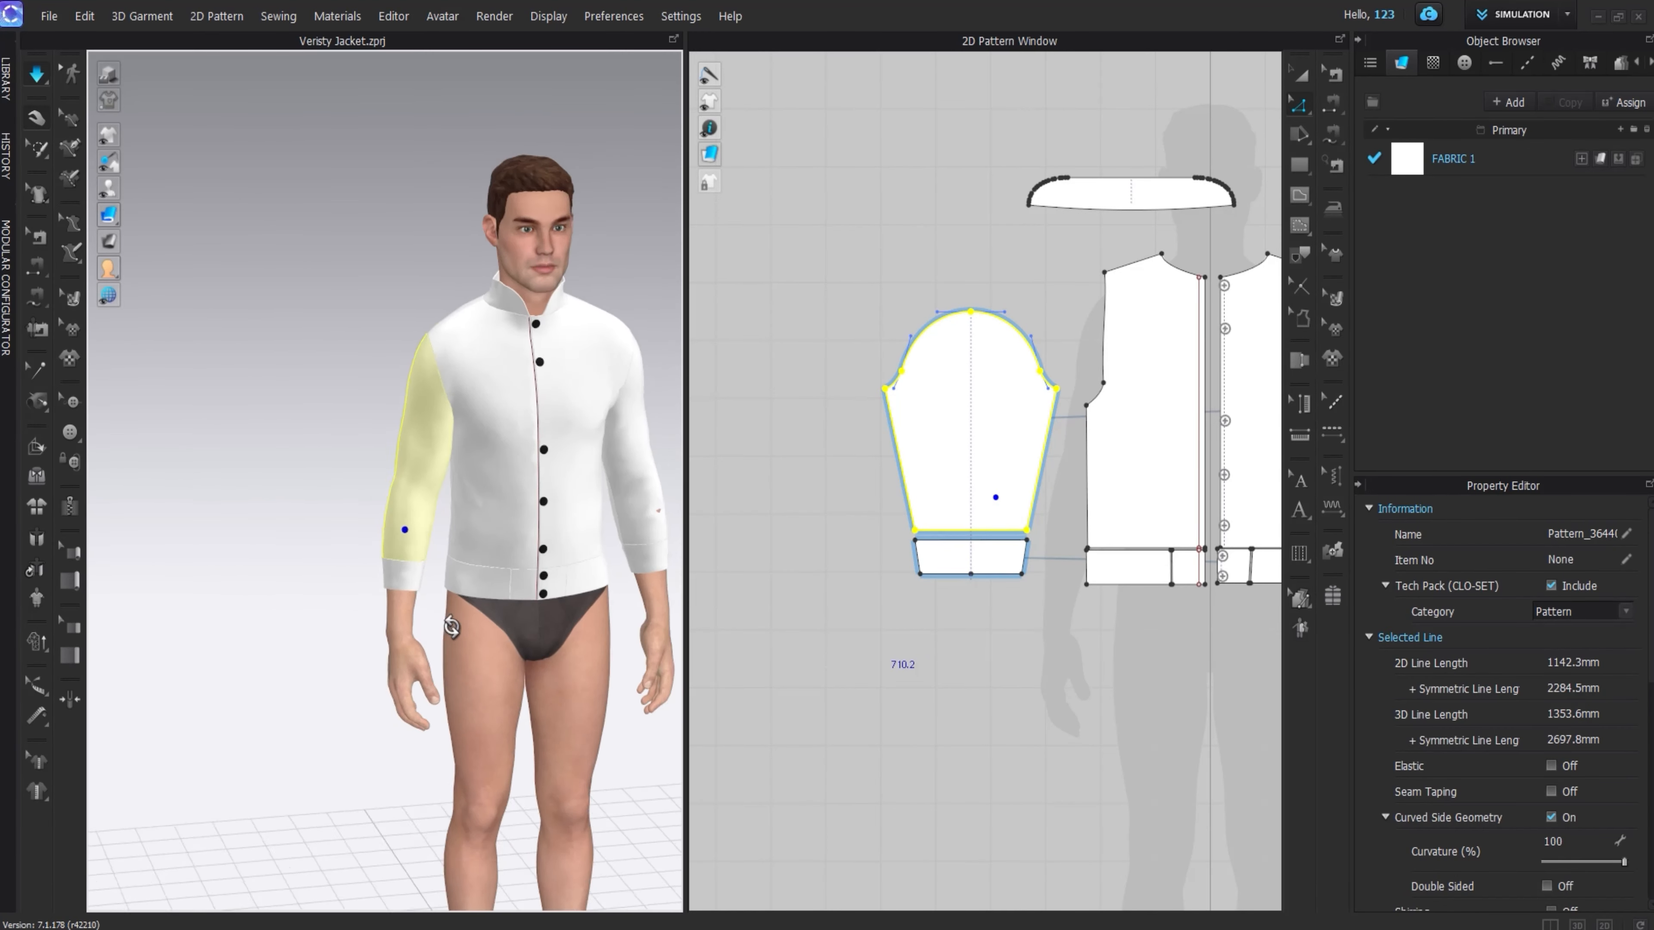
- Hide the avatar and examine the jacket's collar and front closely from the front and from above
{"action": "key", "text": "2"}
{"action": "key", "text": "shift+a"}
{"action": "left_click", "coordinate": [418, 676]}
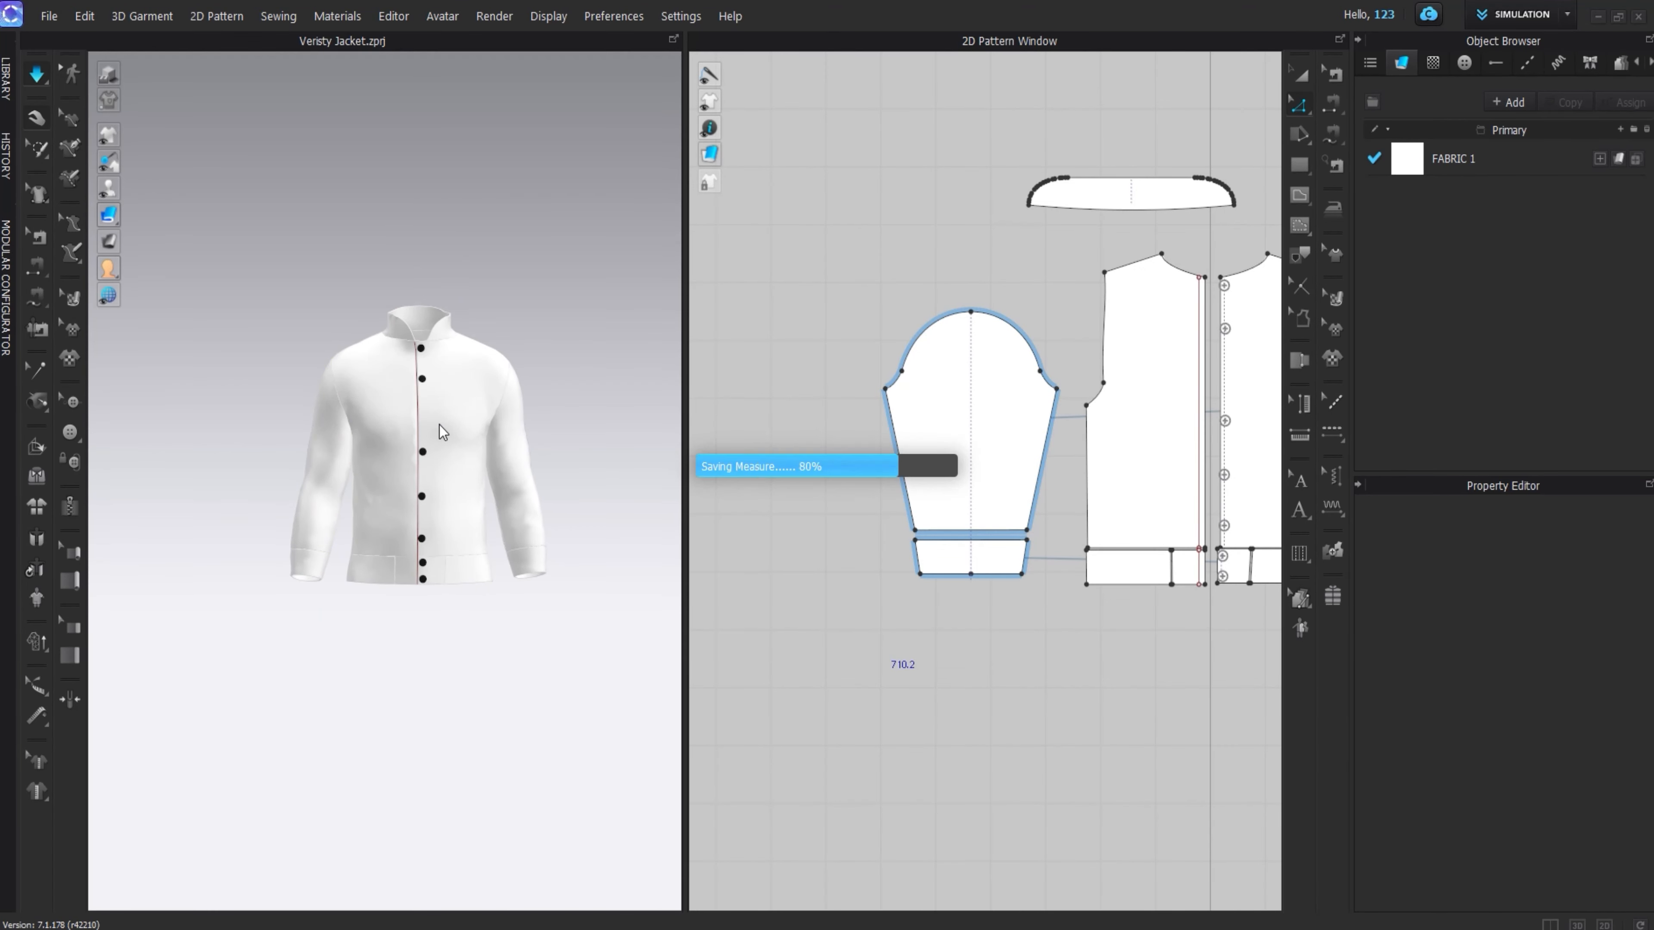
{"action": "scroll", "coordinate": [442, 299], "scroll_direction": "up", "scroll_amount": 5}
{"action": "left_click", "coordinate": [451, 420]}
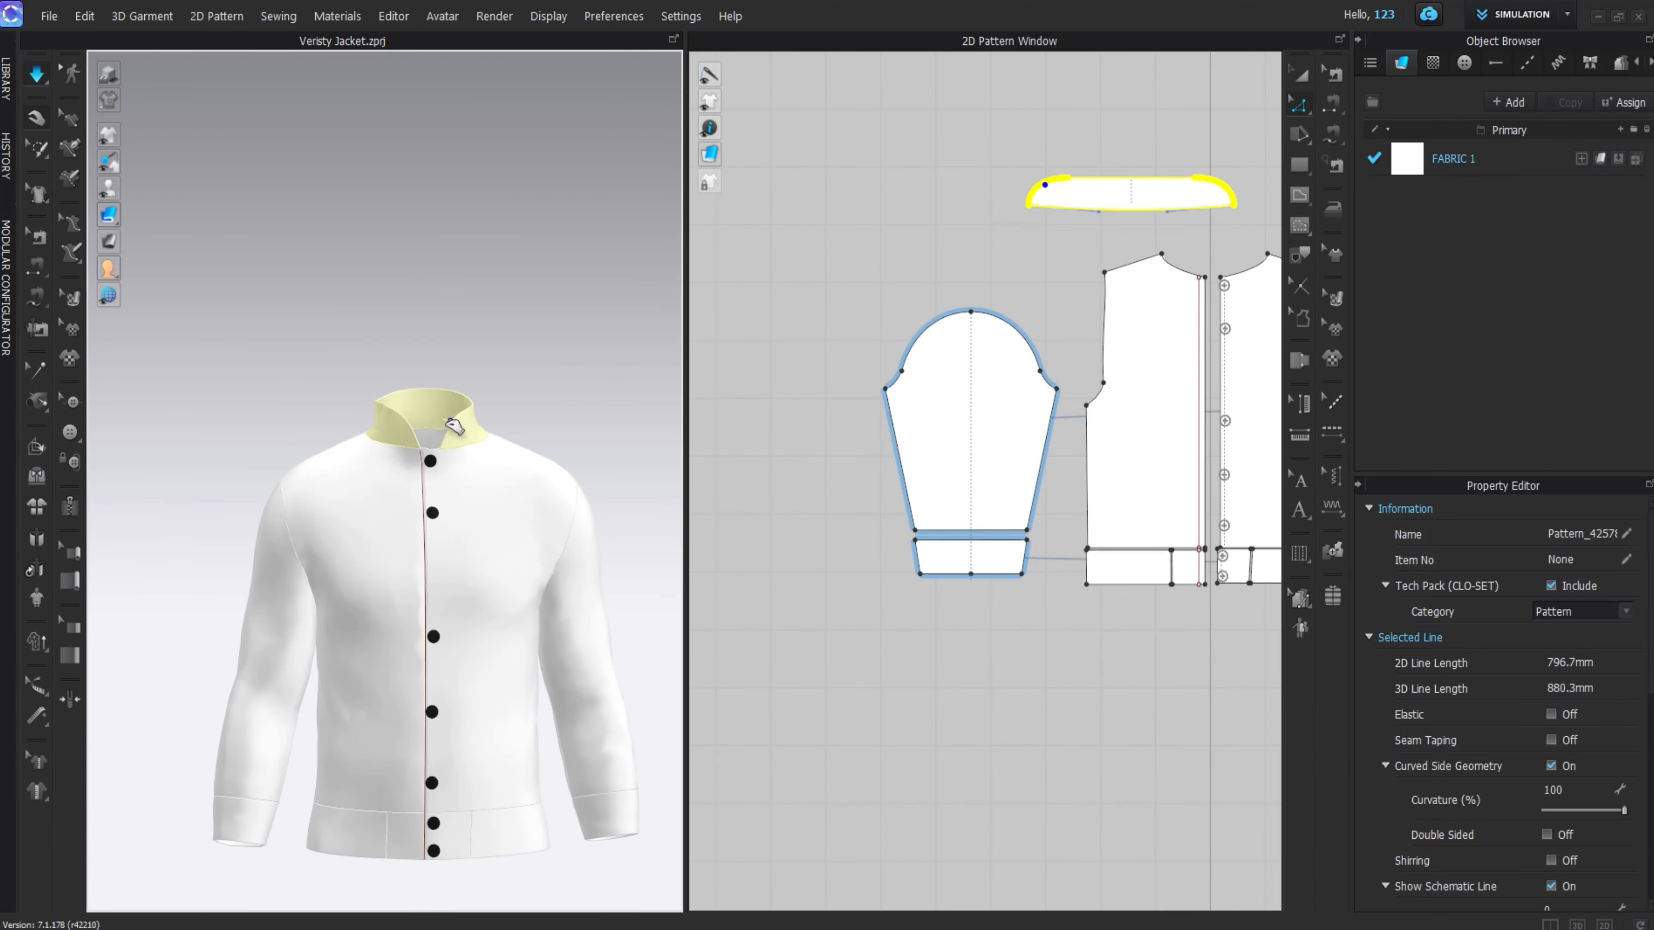
{"action": "left_click", "coordinate": [489, 396]}
{"action": "right_click_drag", "start_coordinate": [490, 396], "coordinate": [501, 547]}
{"action": "left_click", "coordinate": [475, 437]}
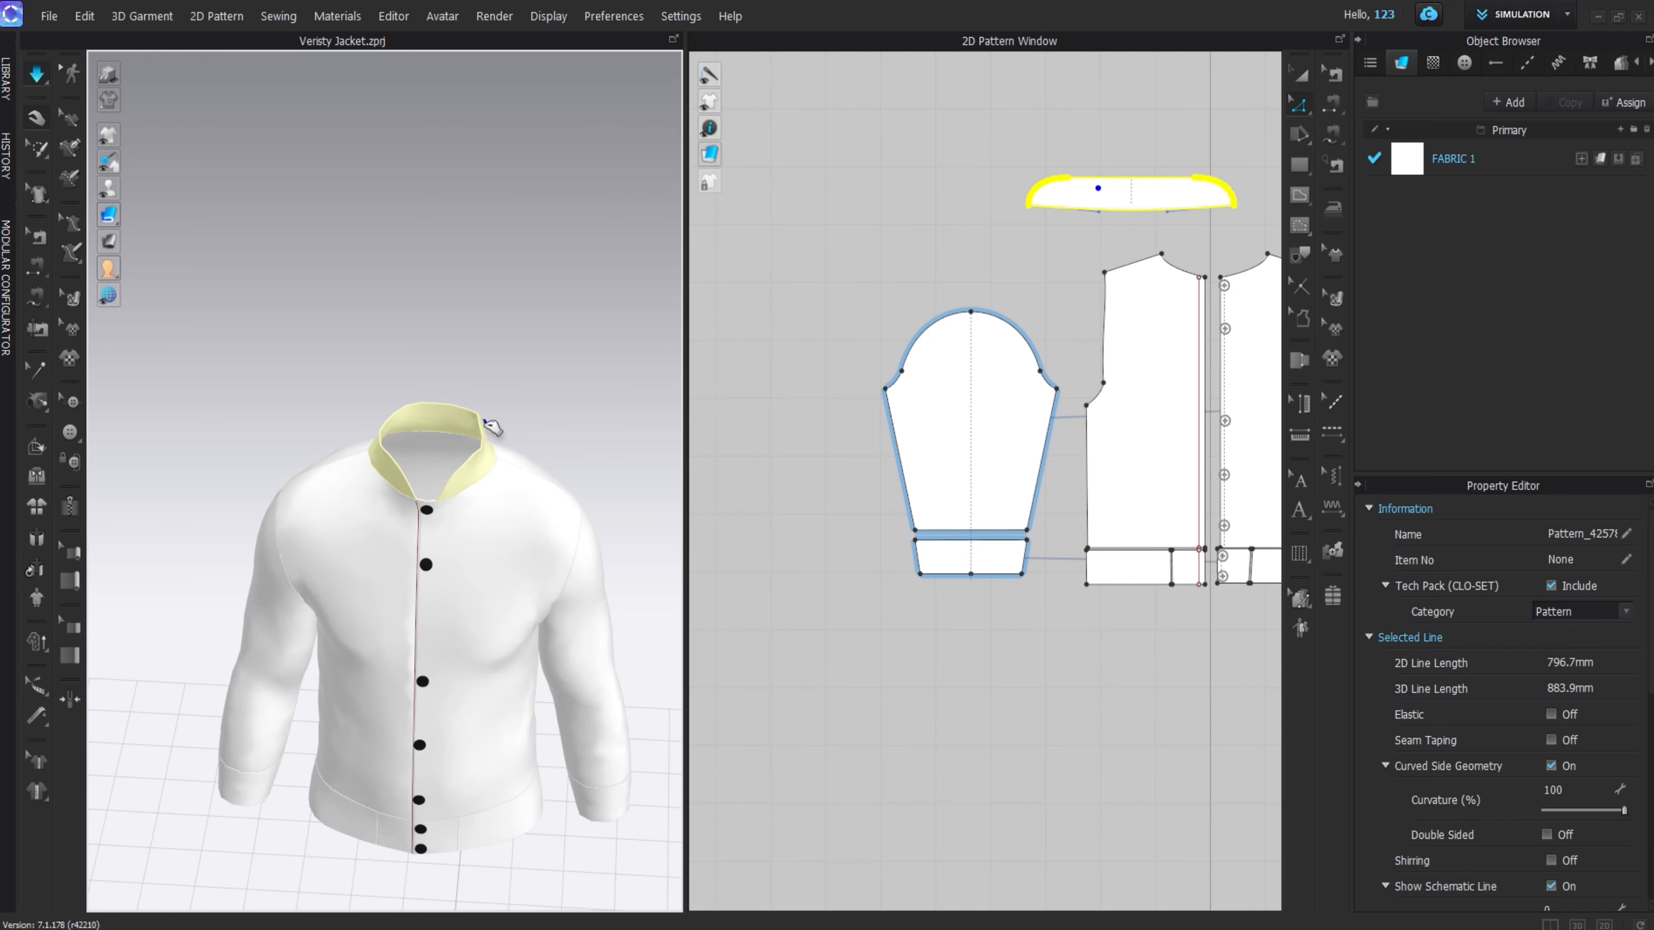
{"action": "left_click", "coordinate": [512, 421]}
{"action": "right_click_drag", "start_coordinate": [513, 421], "coordinate": [520, 411]}
{"action": "scroll", "coordinate": [1120, 196], "scroll_direction": "up", "scroll_amount": 6}
- In the UV editor, move both front panels with their hem pieces into the 0–1 tile beside the back panel
{"action": "left_click", "coordinate": [969, 230]}
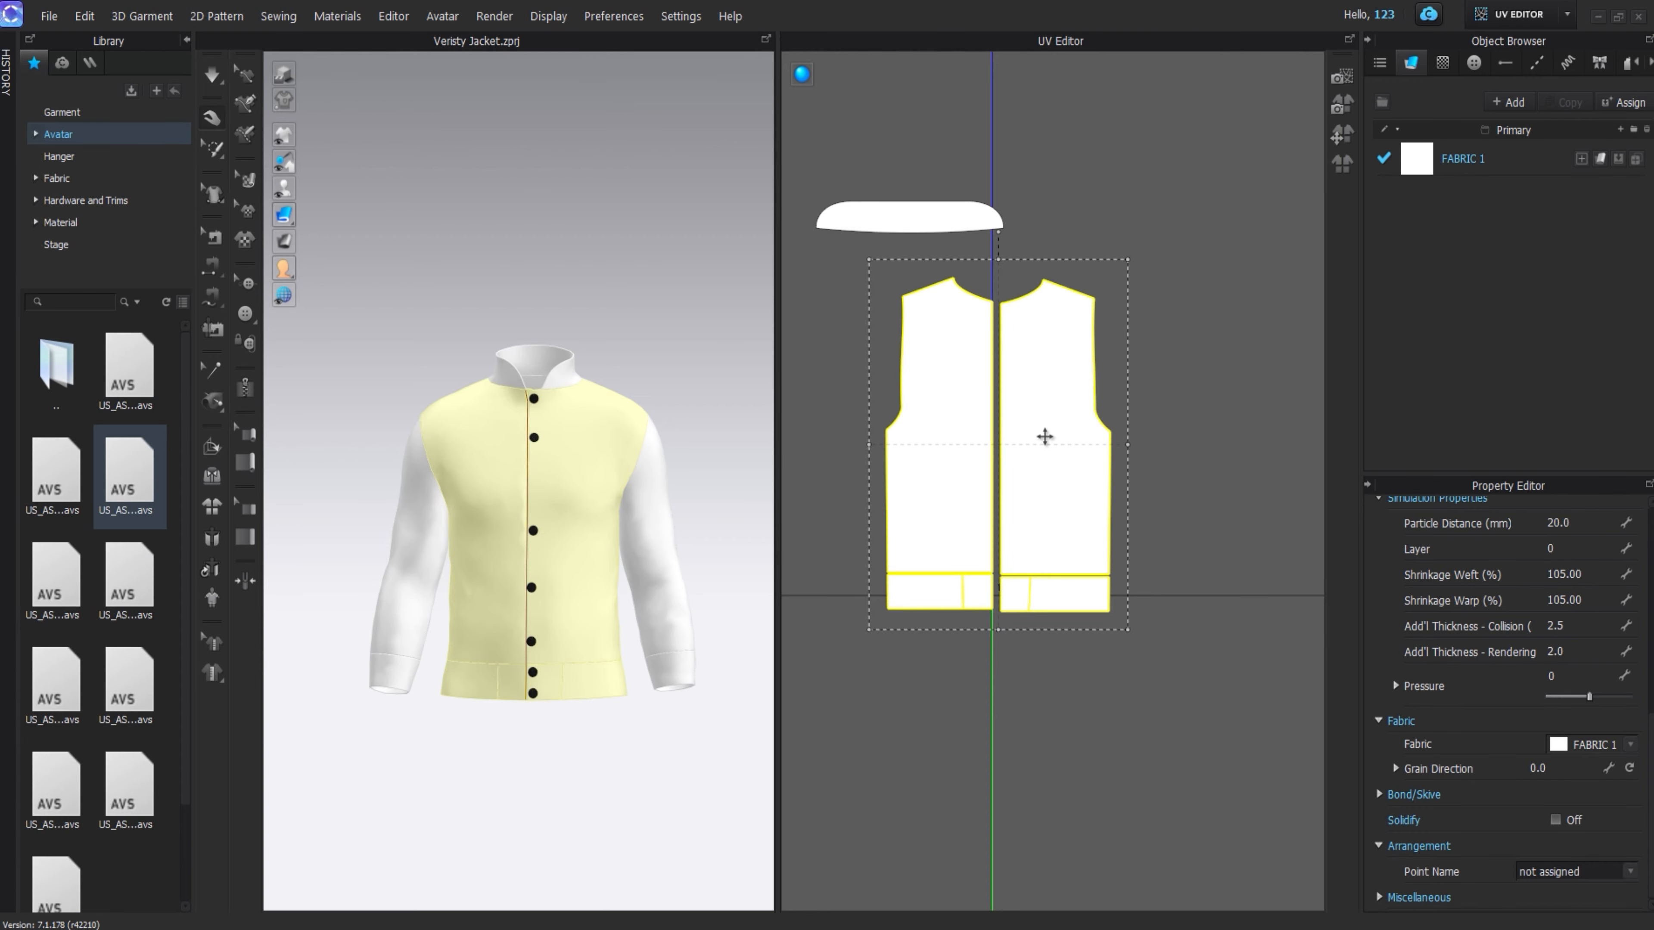
{"action": "middle_click_drag", "start_coordinate": [1045, 437], "coordinate": [1167, 336]}
{"action": "scroll", "coordinate": [1141, 424], "scroll_direction": "down", "scroll_amount": 6}
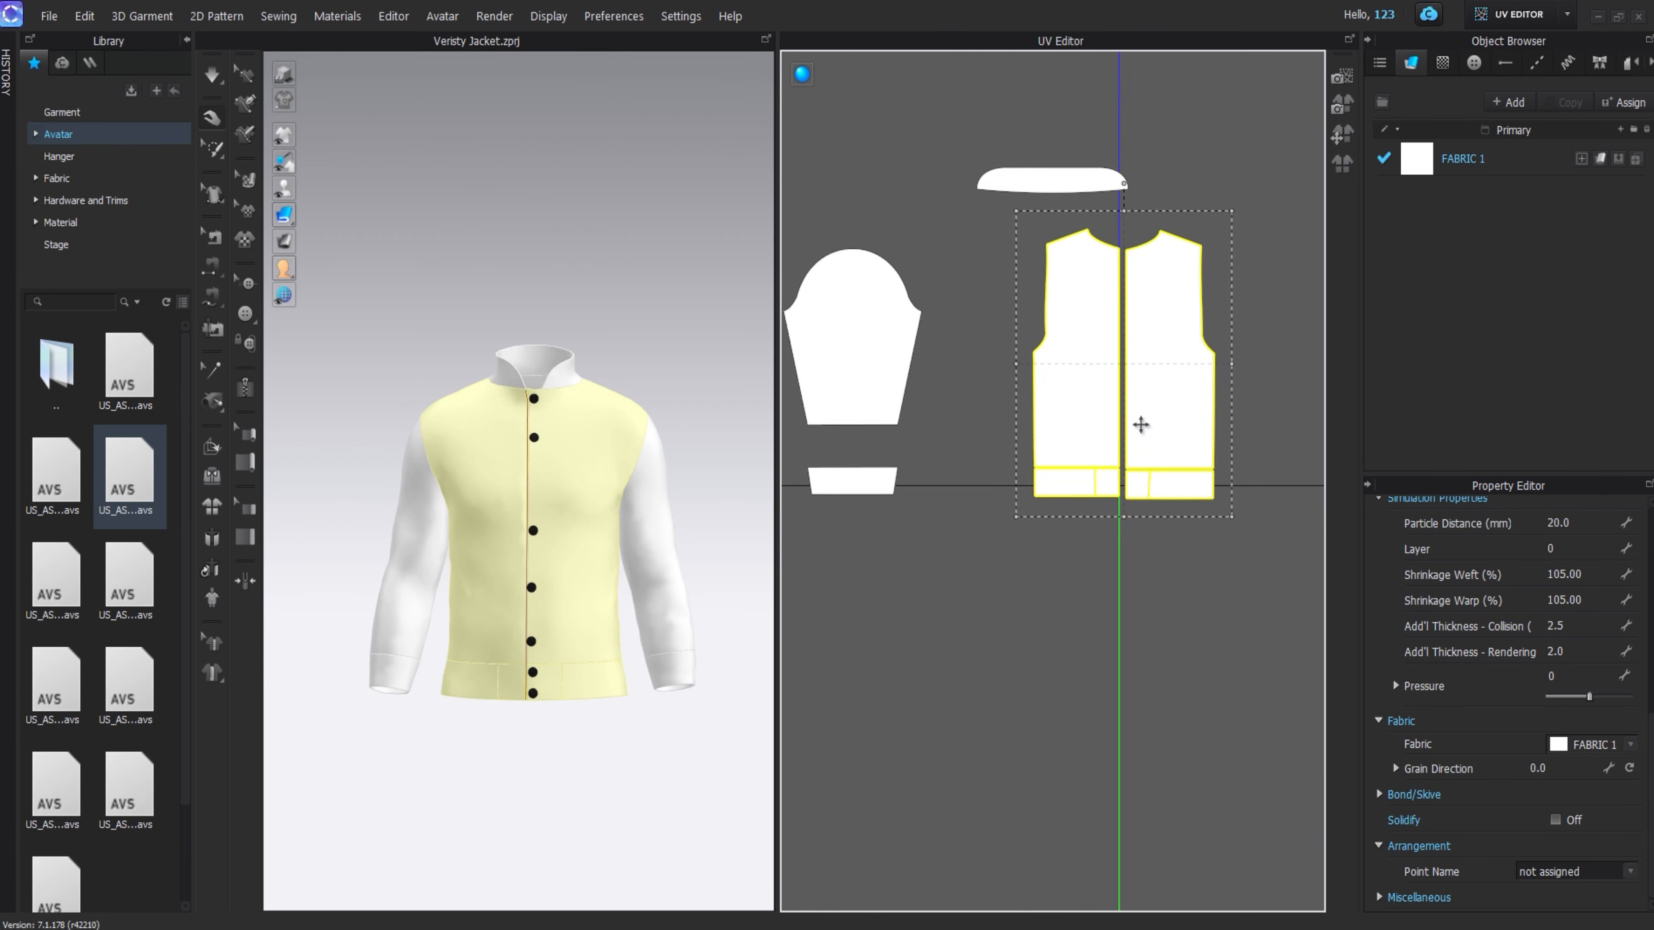
{"action": "middle_click_drag", "start_coordinate": [1179, 417], "coordinate": [1008, 375]}
{"action": "left_click_drag", "start_coordinate": [1004, 369], "coordinate": [1111, 538]}
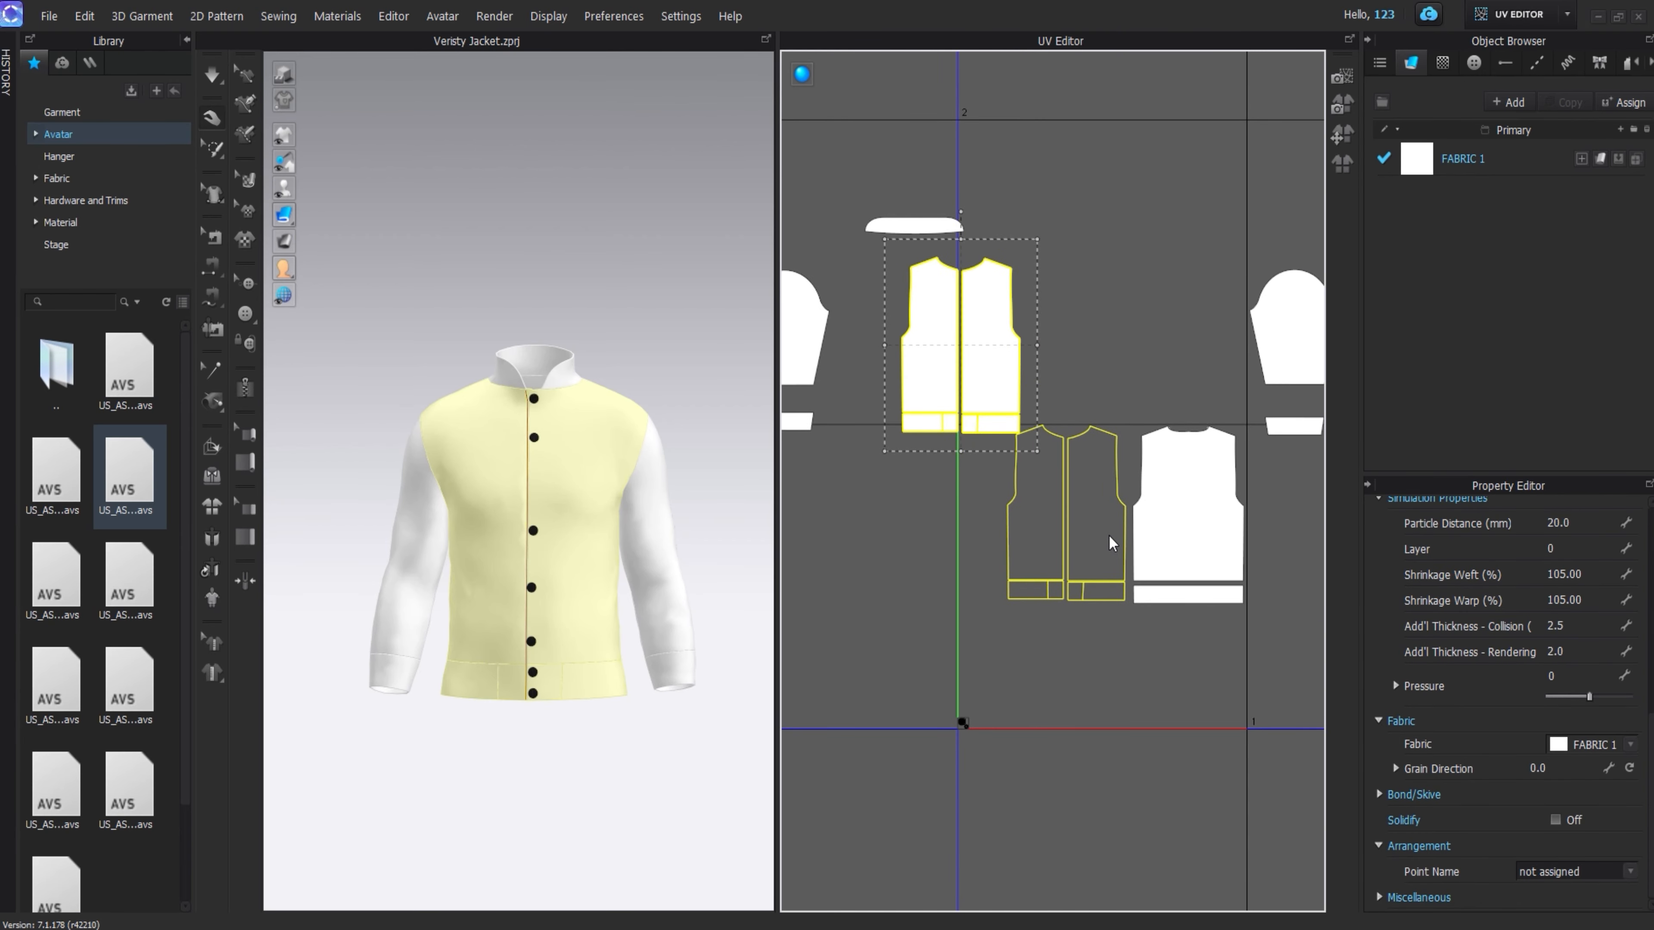
- Select the front hem pieces and shift them to line up with the back hem band below the front panels
{"action": "scroll", "coordinate": [1102, 599], "scroll_direction": "up", "scroll_amount": 6}
{"action": "left_click", "coordinate": [1115, 635]}
{"action": "left_click", "coordinate": [1065, 565]}
{"action": "left_click", "coordinate": [977, 559], "text": "shift"}
{"action": "left_click", "coordinate": [856, 554], "text": "shift"}
{"action": "left_click", "coordinate": [808, 554], "text": "shift"}
{"action": "middle_click_drag", "start_coordinate": [996, 552], "coordinate": [892, 471]}
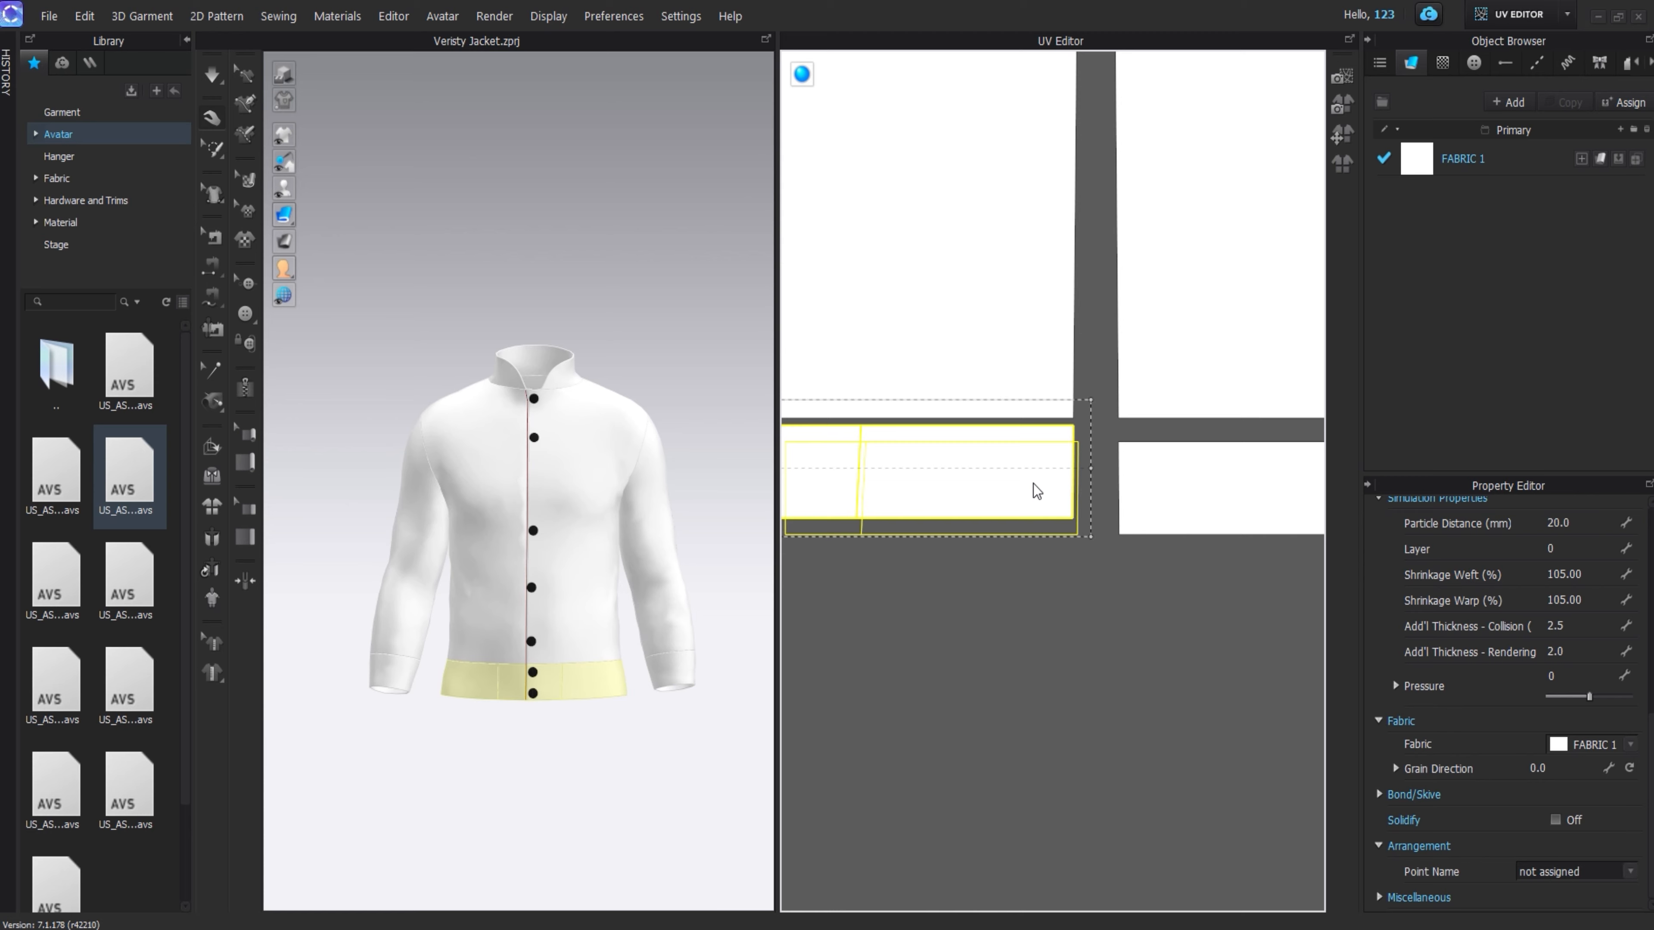
{"action": "scroll", "coordinate": [1095, 511], "scroll_direction": "down", "scroll_amount": 6}
- Bring one sleeve and its cuff together and place them below the front panels in the 0–1 UV tile
{"action": "left_click_drag", "start_coordinate": [835, 327], "coordinate": [981, 407]}
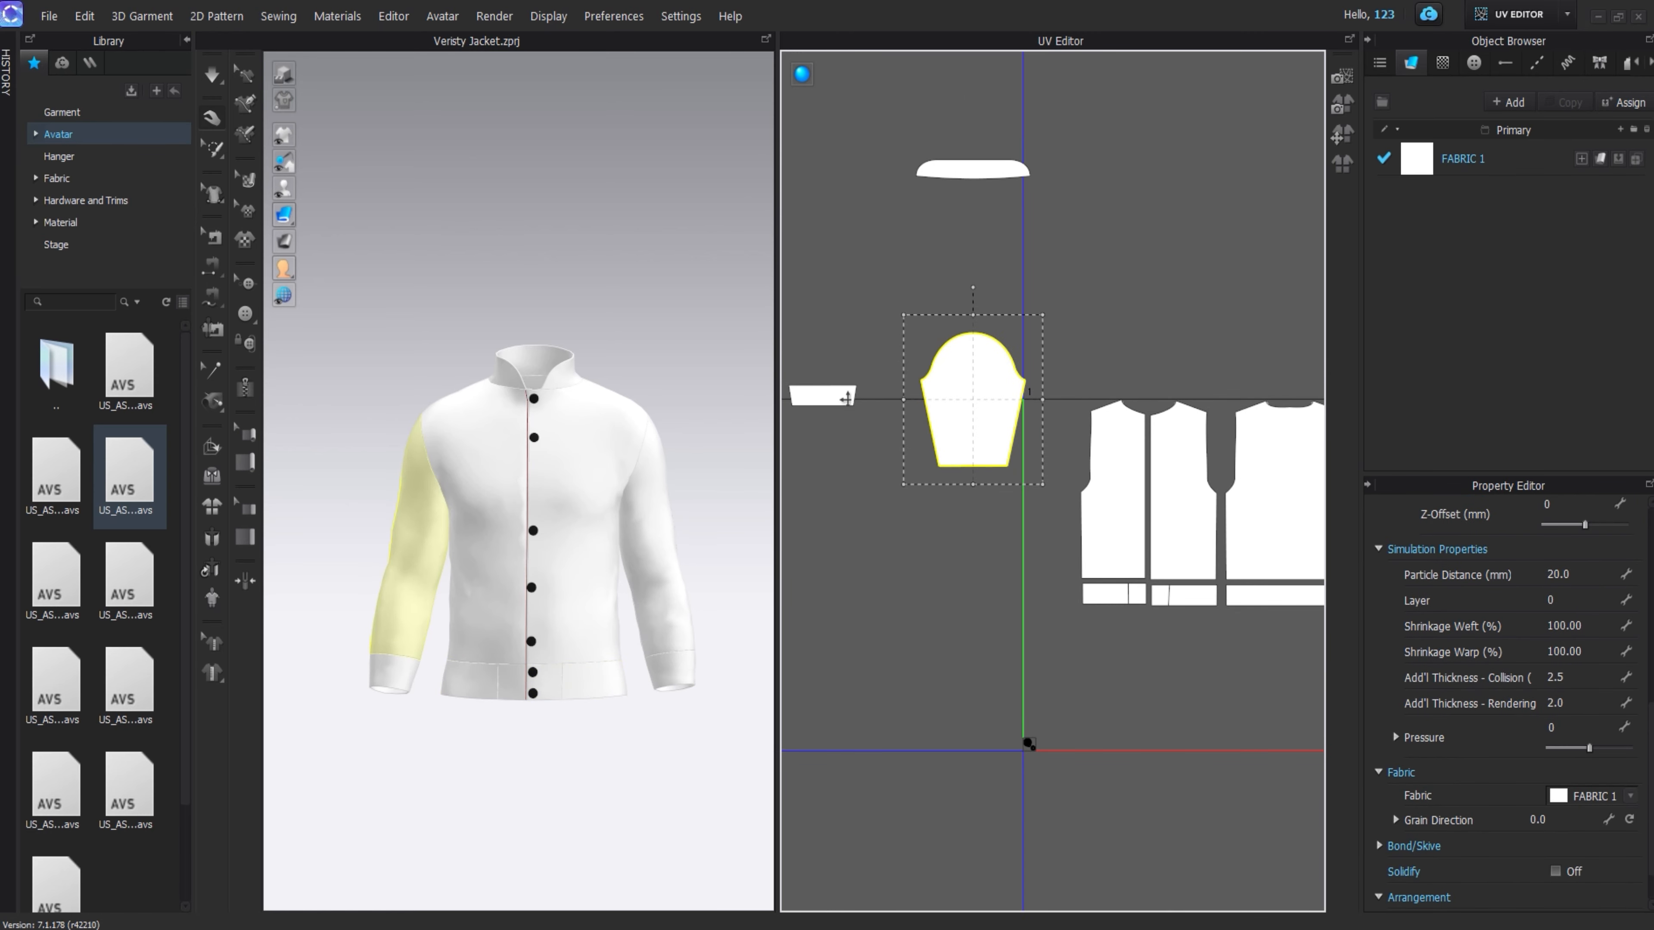
{"action": "left_click_drag", "start_coordinate": [823, 395], "coordinate": [973, 479]}
{"action": "left_click", "coordinate": [981, 417], "text": "shift"}
{"action": "scroll", "coordinate": [984, 410], "scroll_direction": "down", "scroll_amount": 3}
{"action": "left_click_drag", "start_coordinate": [985, 410], "coordinate": [1122, 595]}
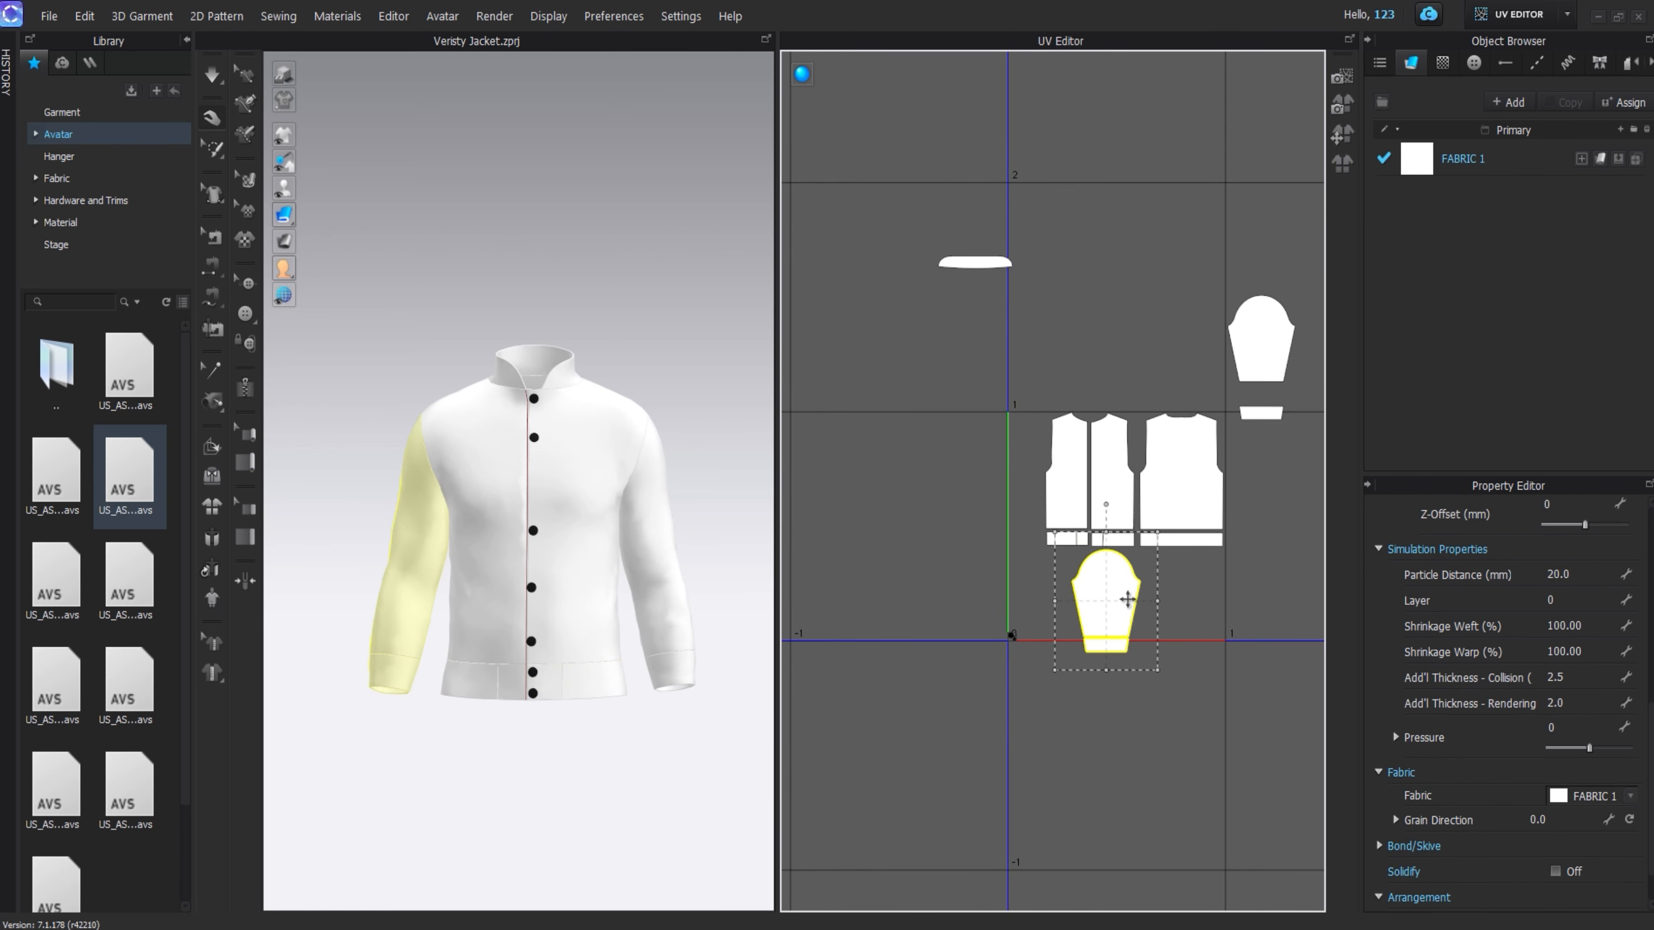
- Separate the cuff from the placed sleeve by moving it to the sleeve's outer side in the UV layout
{"action": "scroll", "coordinate": [1213, 671], "scroll_direction": "up", "scroll_amount": 6}
{"action": "left_click", "coordinate": [1212, 671]}
{"action": "scroll", "coordinate": [990, 616], "scroll_direction": "up", "scroll_amount": 2}
{"action": "left_click_drag", "start_coordinate": [990, 615], "coordinate": [857, 572]}
{"action": "left_click", "coordinate": [979, 470]}
{"action": "scroll", "coordinate": [1134, 314], "scroll_direction": "down", "scroll_amount": 3}
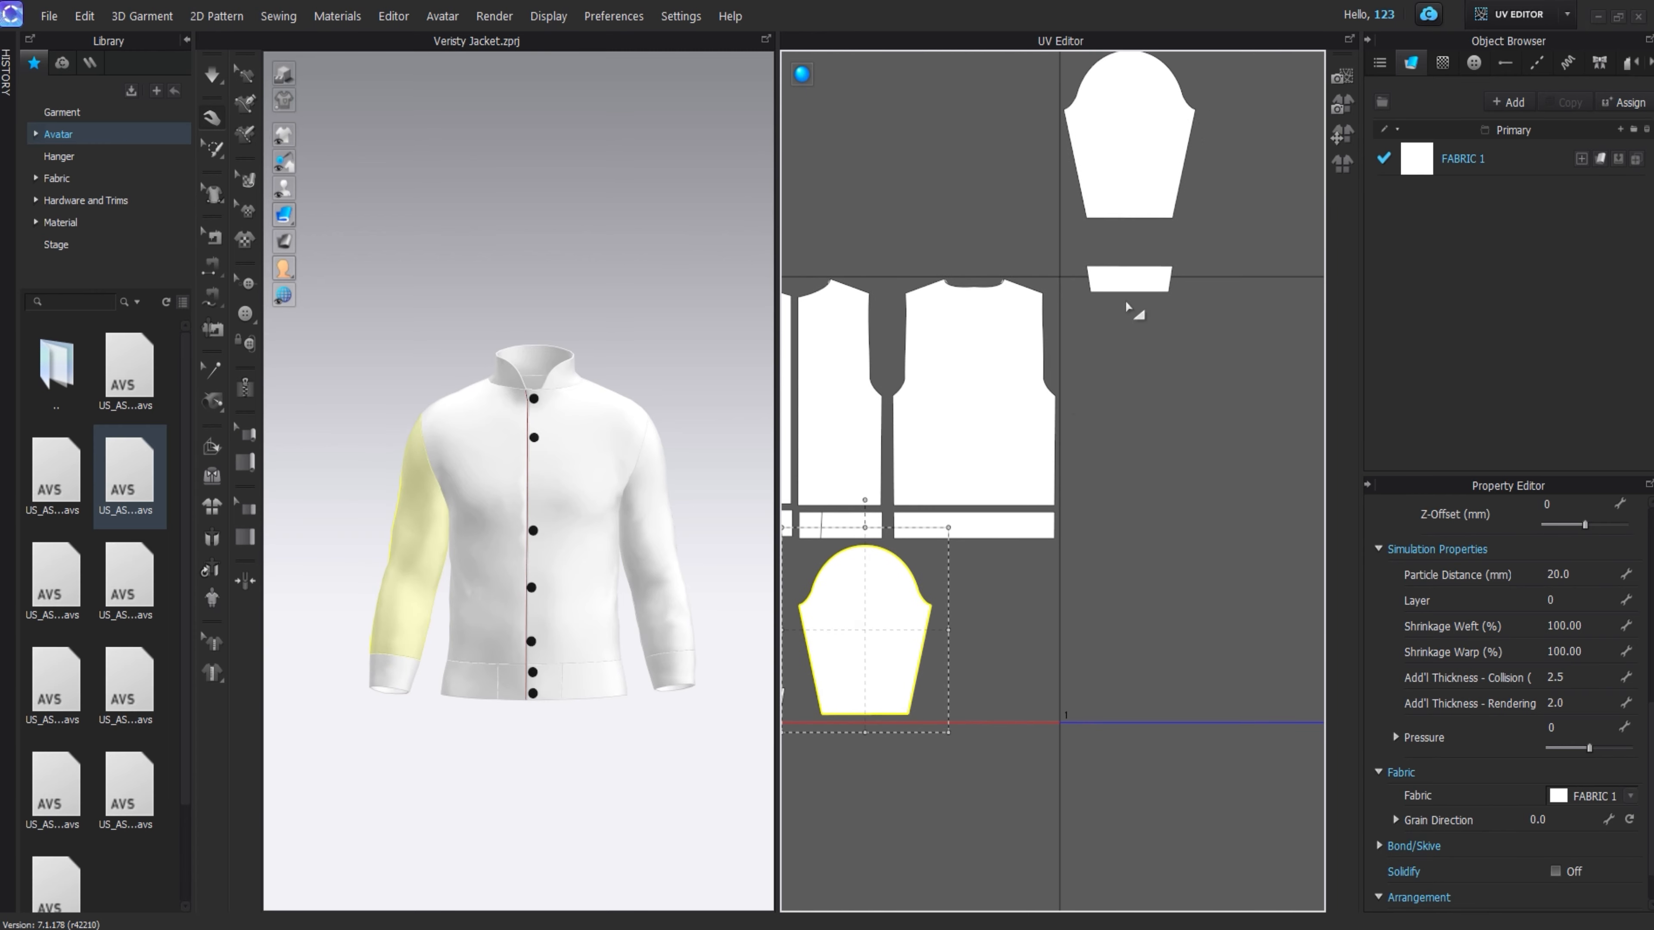
- Place the second sleeve beside the first and space both below the back panel inside the 0–1 tile
{"action": "left_click_drag", "start_coordinate": [1136, 144], "coordinate": [1030, 593]}
{"action": "left_click", "coordinate": [912, 594], "text": "shift"}
{"action": "scroll", "coordinate": [905, 597], "scroll_direction": "up", "scroll_amount": 2}
{"action": "left_click_drag", "start_coordinate": [925, 590], "coordinate": [874, 582]}
{"action": "scroll", "coordinate": [989, 591], "scroll_direction": "up", "scroll_amount": 6}
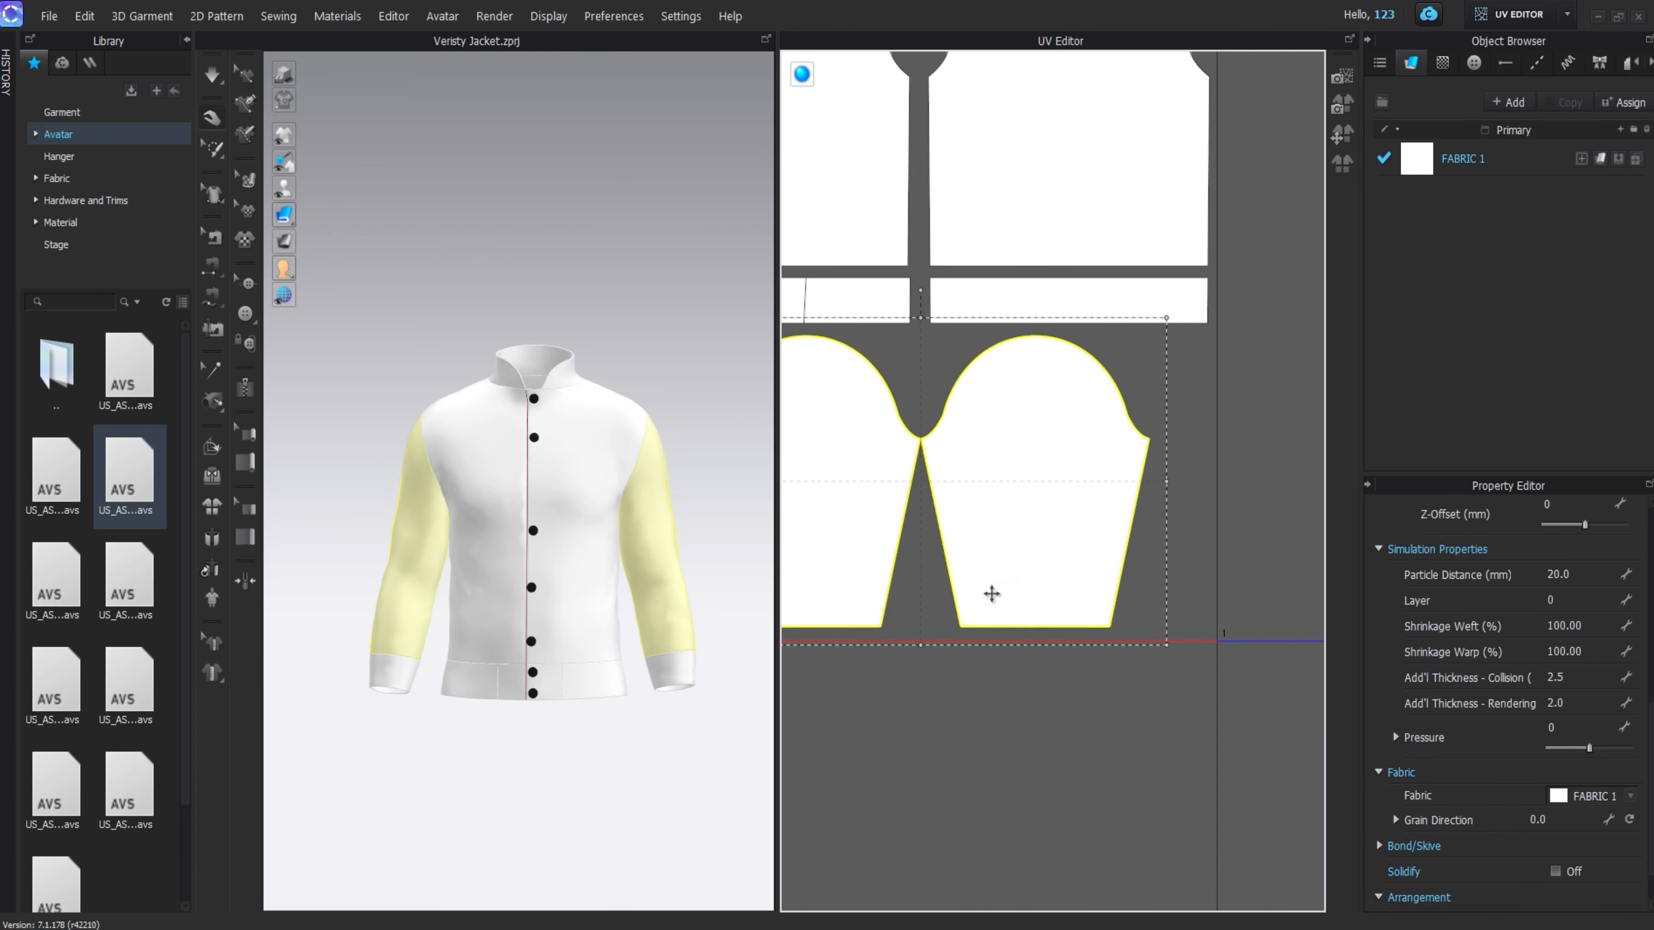
{"action": "left_click_drag", "start_coordinate": [1079, 539], "coordinate": [1147, 539]}
{"action": "scroll", "coordinate": [1147, 540], "scroll_direction": "down", "scroll_amount": 4}
{"action": "left_click", "coordinate": [992, 522]}
{"action": "left_click_drag", "start_coordinate": [993, 522], "coordinate": [1013, 522]}
- Move both cuffs into the empty lower corner of the 0–1 UV tile beside the sleeves
{"action": "middle_click_drag", "start_coordinate": [805, 616], "coordinate": [926, 615]}
{"action": "left_click_drag", "start_coordinate": [927, 616], "coordinate": [878, 616]}
{"action": "scroll", "coordinate": [878, 616], "scroll_direction": "down", "scroll_amount": 5}
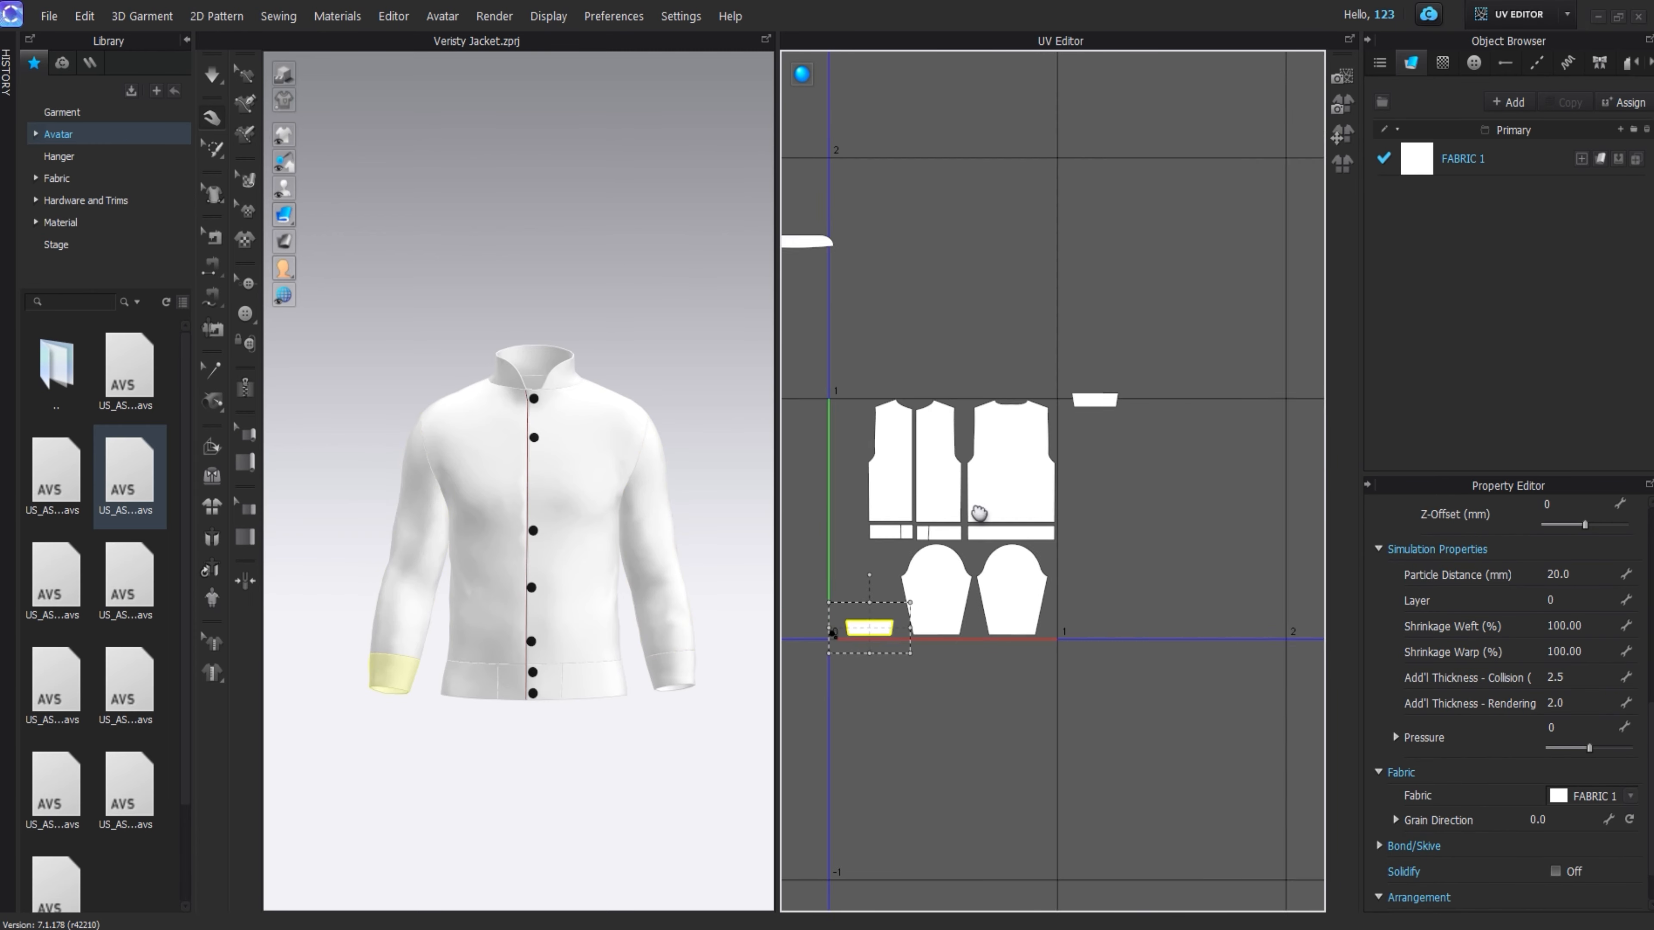
{"action": "middle_click_drag", "start_coordinate": [978, 513], "coordinate": [937, 579]}
{"action": "left_click_drag", "start_coordinate": [1065, 469], "coordinate": [840, 666]}
- Move the collar piece into the 0–1 UV tile, above the two cuffs
{"action": "middle_click_drag", "start_coordinate": [878, 668], "coordinate": [1100, 647]}
{"action": "left_click_drag", "start_coordinate": [971, 289], "coordinate": [991, 540]}
{"action": "scroll", "coordinate": [996, 535], "scroll_direction": "up", "scroll_amount": 5}
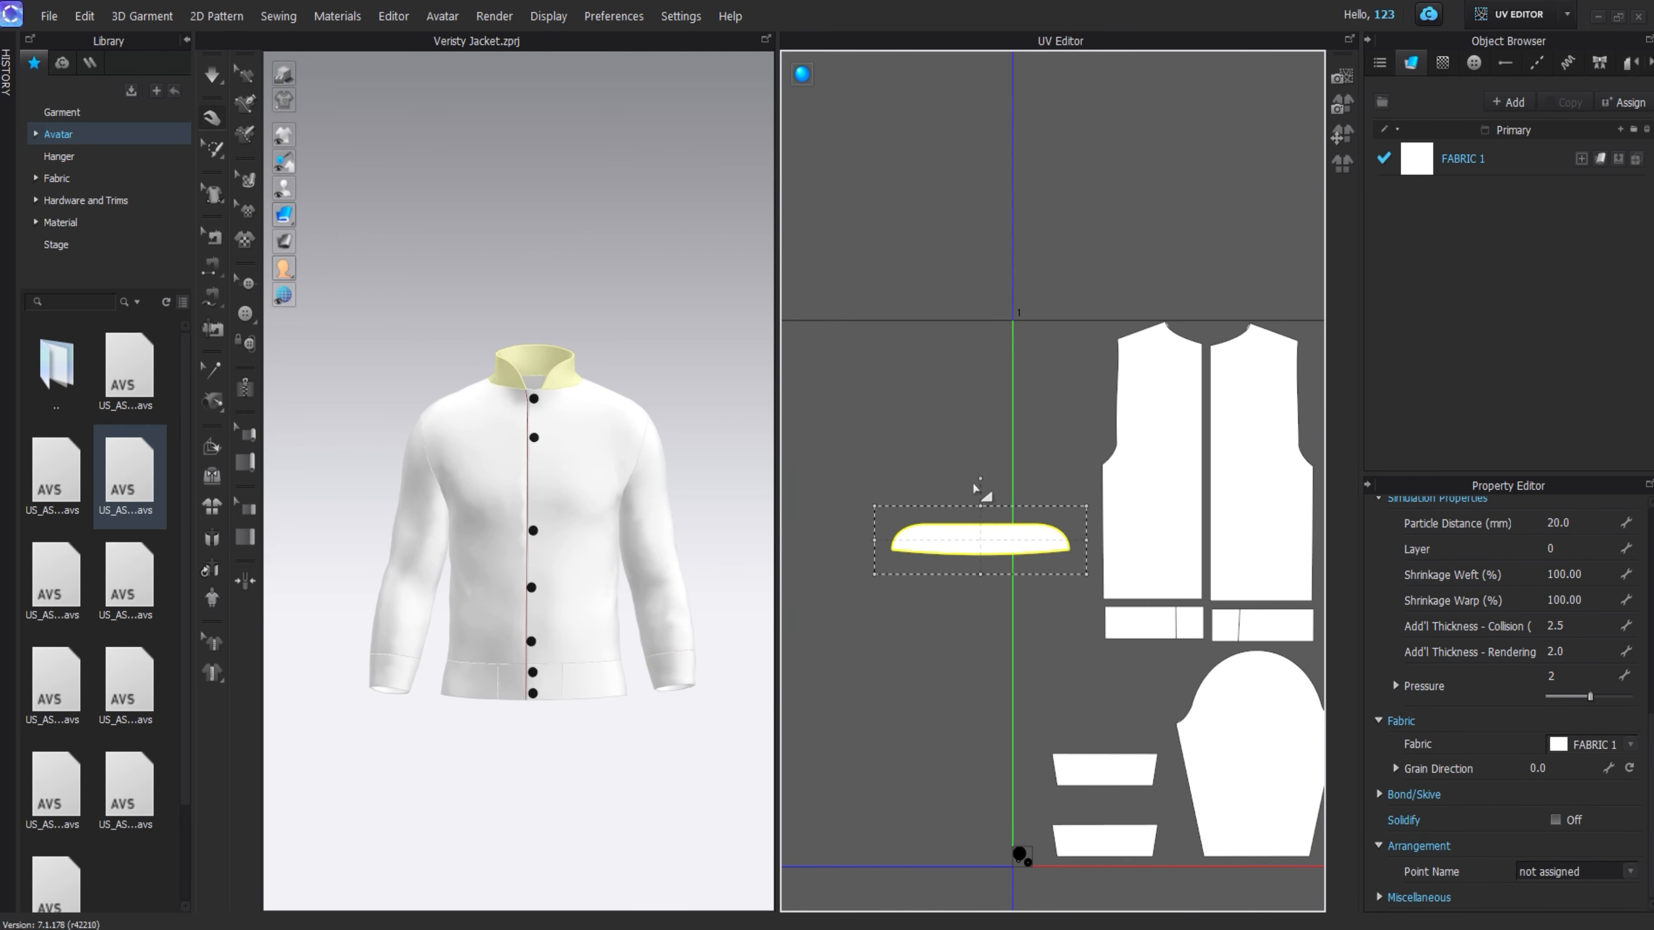
{"action": "middle_click_drag", "start_coordinate": [1041, 550], "coordinate": [907, 389]}
{"action": "left_click_drag", "start_coordinate": [906, 380], "coordinate": [1030, 516]}
- Nudge both sleeves and the collar sideways to even out the gaps within the 0–1 UV tile
{"action": "middle_click_drag", "start_coordinate": [1154, 579], "coordinate": [905, 469]}
{"action": "scroll", "coordinate": [1078, 487], "scroll_direction": "up", "scroll_amount": 5}
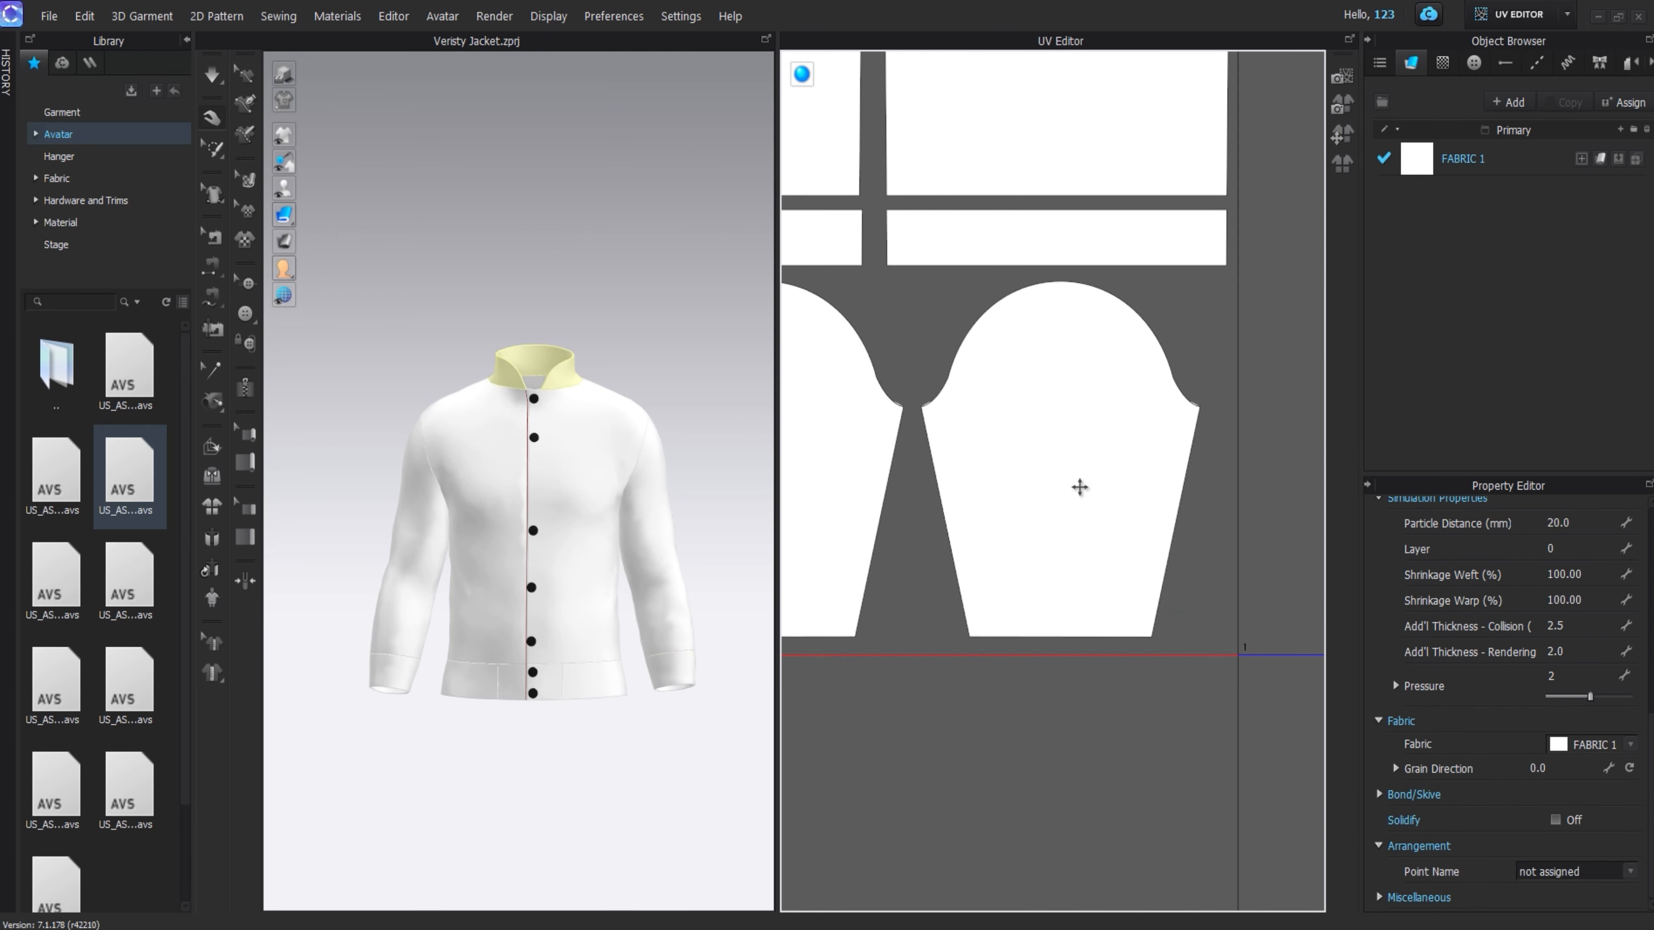
{"action": "left_click_drag", "start_coordinate": [1079, 487], "coordinate": [1106, 489]}
{"action": "left_click_drag", "start_coordinate": [846, 490], "coordinate": [881, 489]}
{"action": "middle_click_drag", "start_coordinate": [880, 489], "coordinate": [1218, 471]}
{"action": "scroll", "coordinate": [925, 320], "scroll_direction": "up", "scroll_amount": 3}
{"action": "left_click_drag", "start_coordinate": [921, 320], "coordinate": [933, 322]}
{"action": "scroll", "coordinate": [1108, 362], "scroll_direction": "down", "scroll_amount": 5}
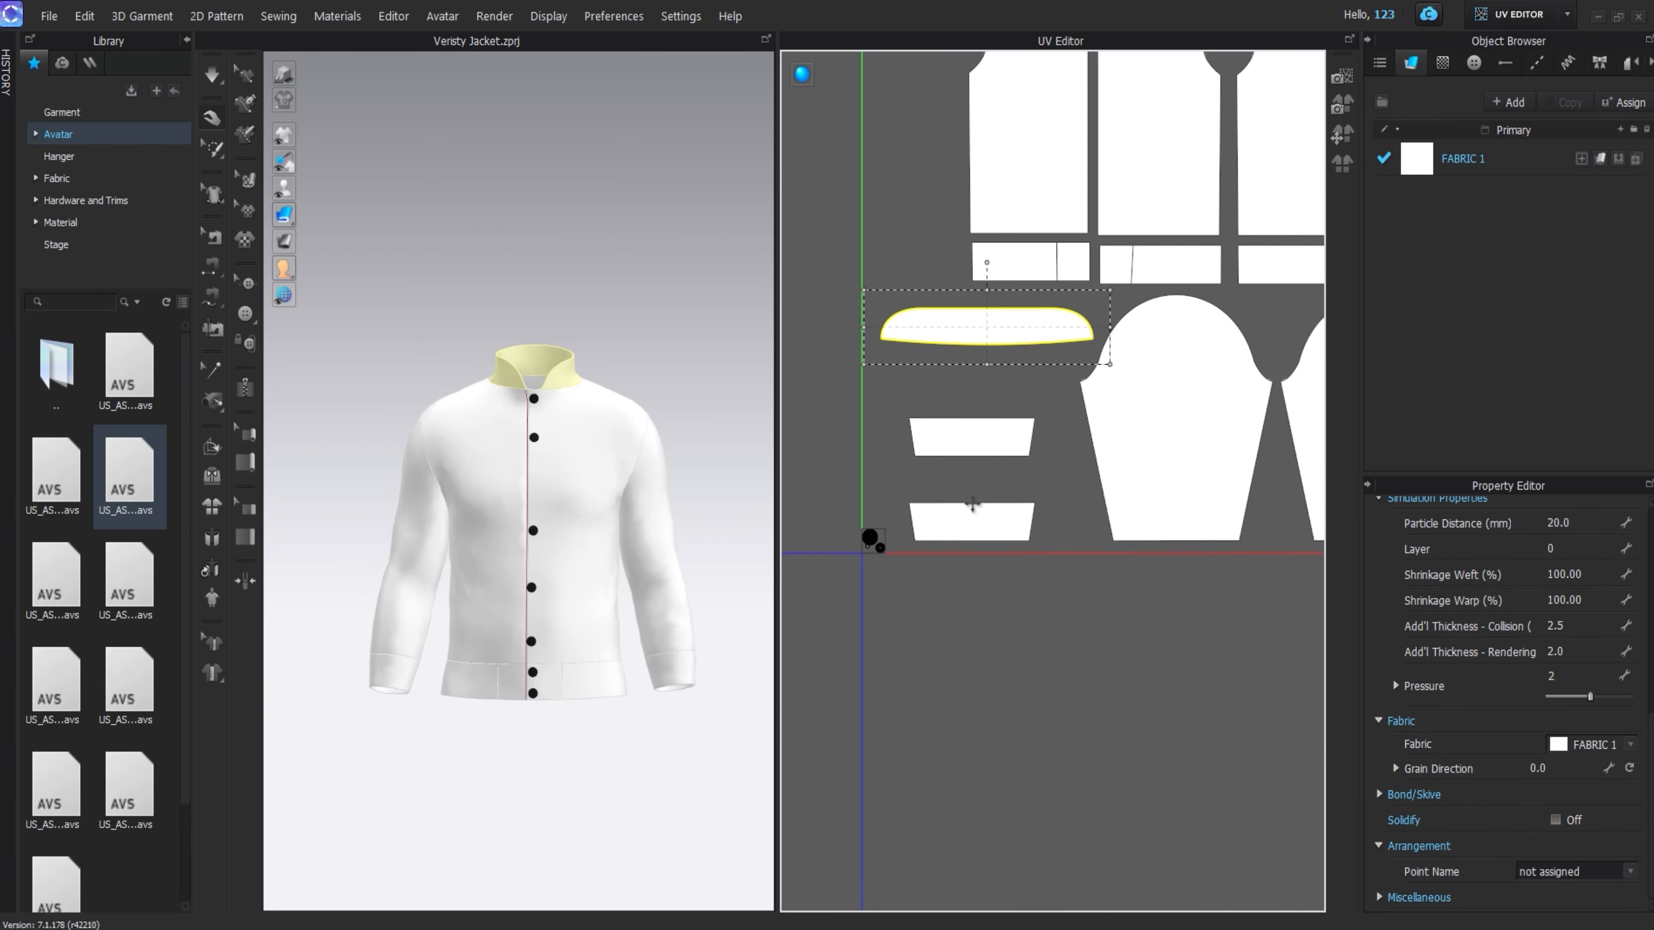
{"action": "scroll", "coordinate": [1101, 521], "scroll_direction": "down", "scroll_amount": 6}
{"action": "left_click", "coordinate": [928, 568]}
{"action": "middle_click_drag", "start_coordinate": [928, 568], "coordinate": [1010, 553]}
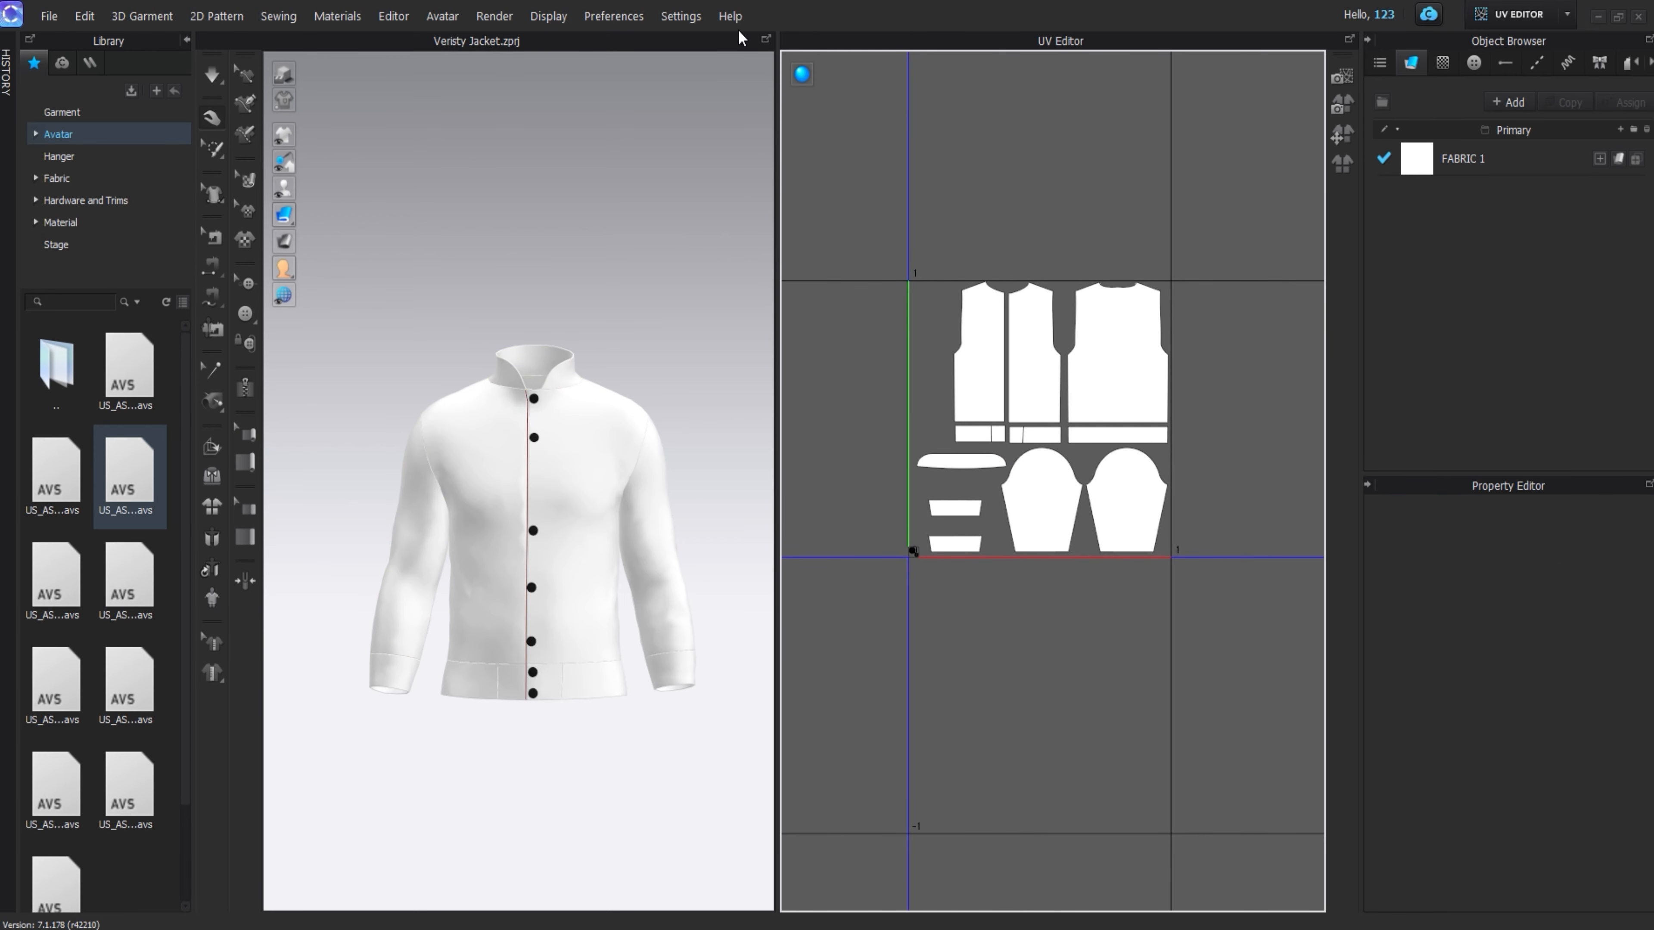
- Select all pieces of the UV layout, try to adjust the whole arrangement, and undo the change
{"action": "left_click", "coordinate": [1340, 78]}
{"action": "left_click", "coordinate": [949, 270]}
{"action": "left_click_drag", "start_coordinate": [889, 234], "coordinate": [1263, 597]}
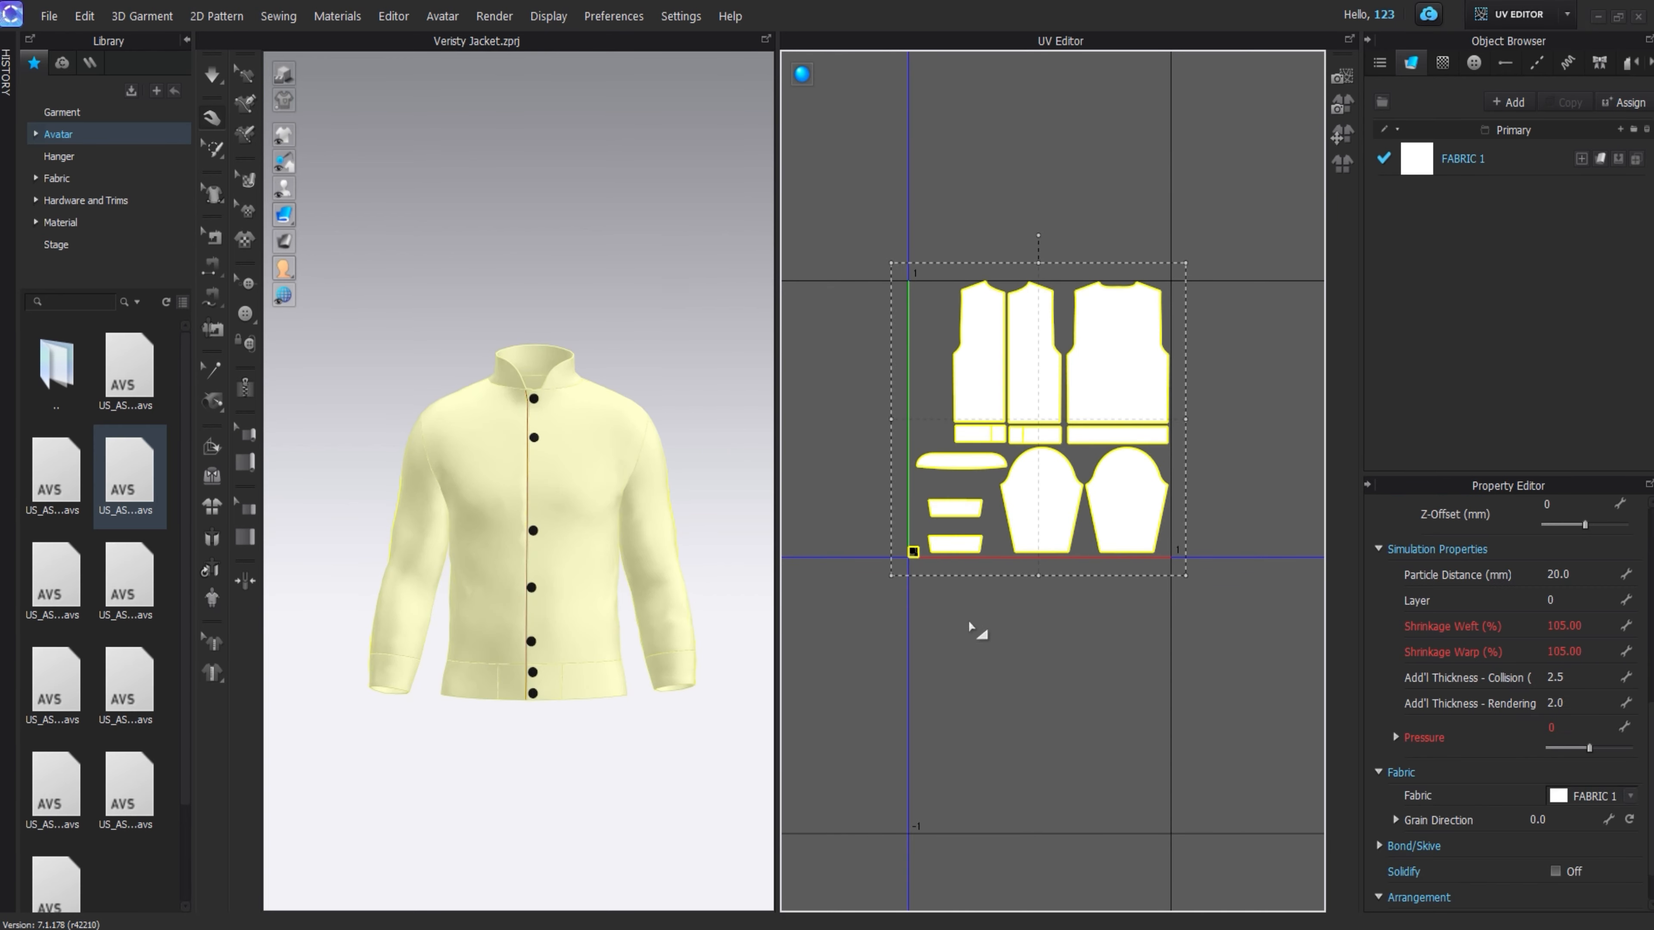
{"action": "left_click_drag", "start_coordinate": [913, 553], "coordinate": [989, 424]}
{"action": "scroll", "coordinate": [927, 566], "scroll_direction": "up", "scroll_amount": 3}
{"action": "key", "text": "ctrl+z"}
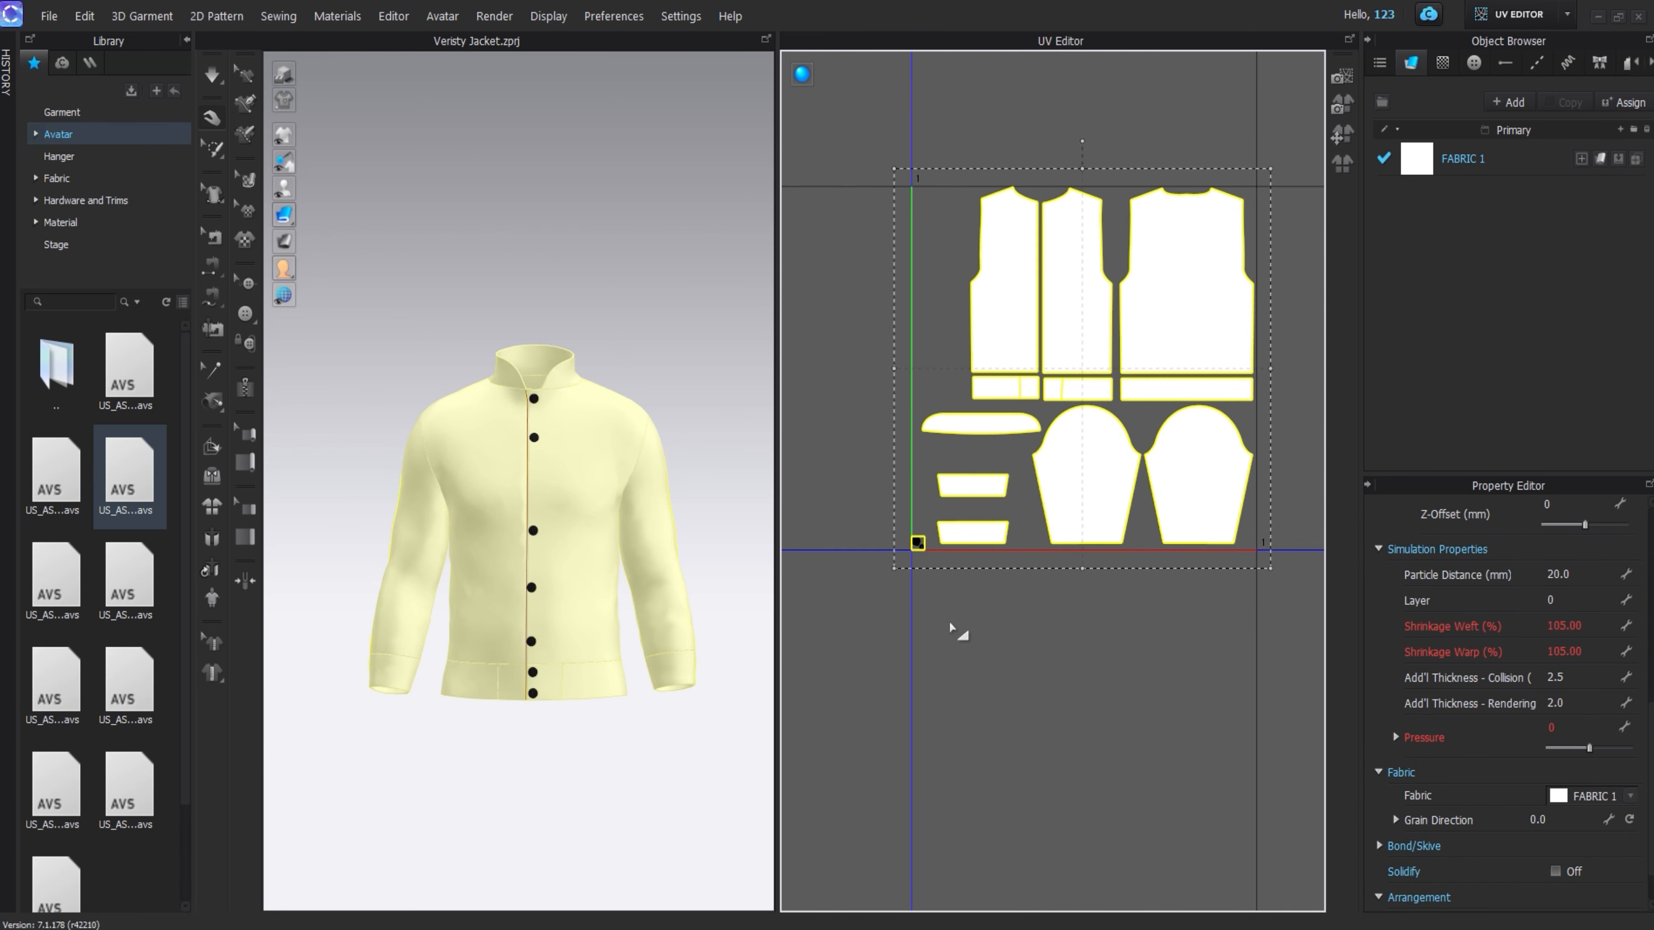
- Set up a 3968-pixel UV snapshot of the 0 to 1 area as Veristy Jacket UV.png and close the dialog
{"action": "left_click", "coordinate": [1341, 78]}
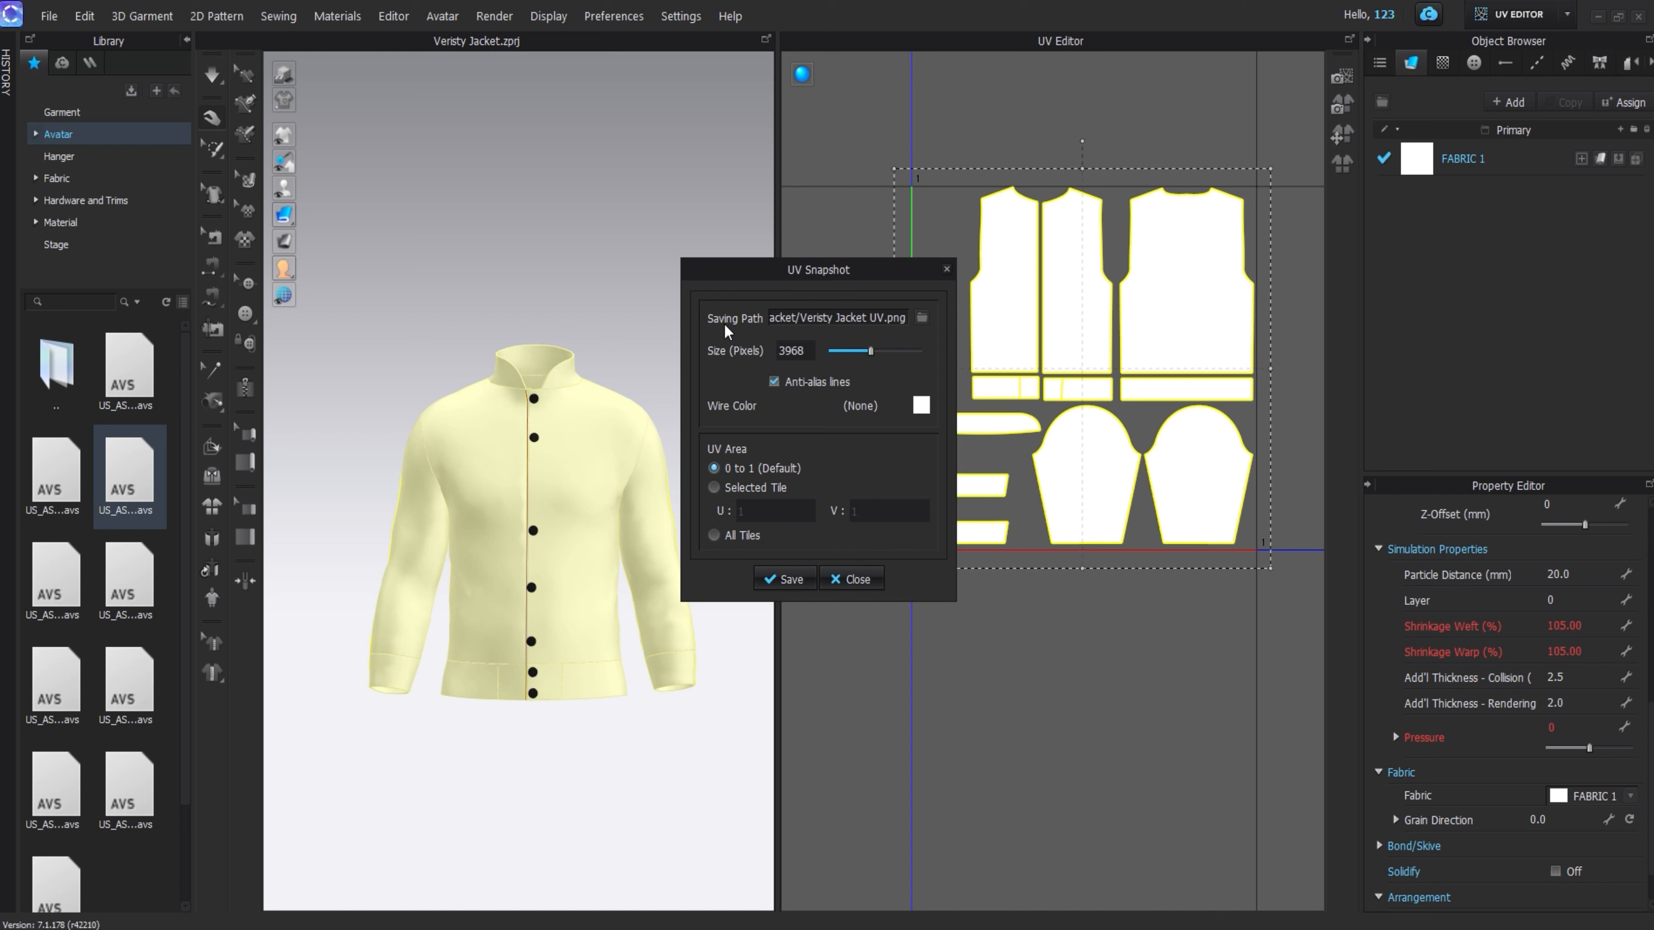
{"action": "left_click", "coordinate": [854, 580]}
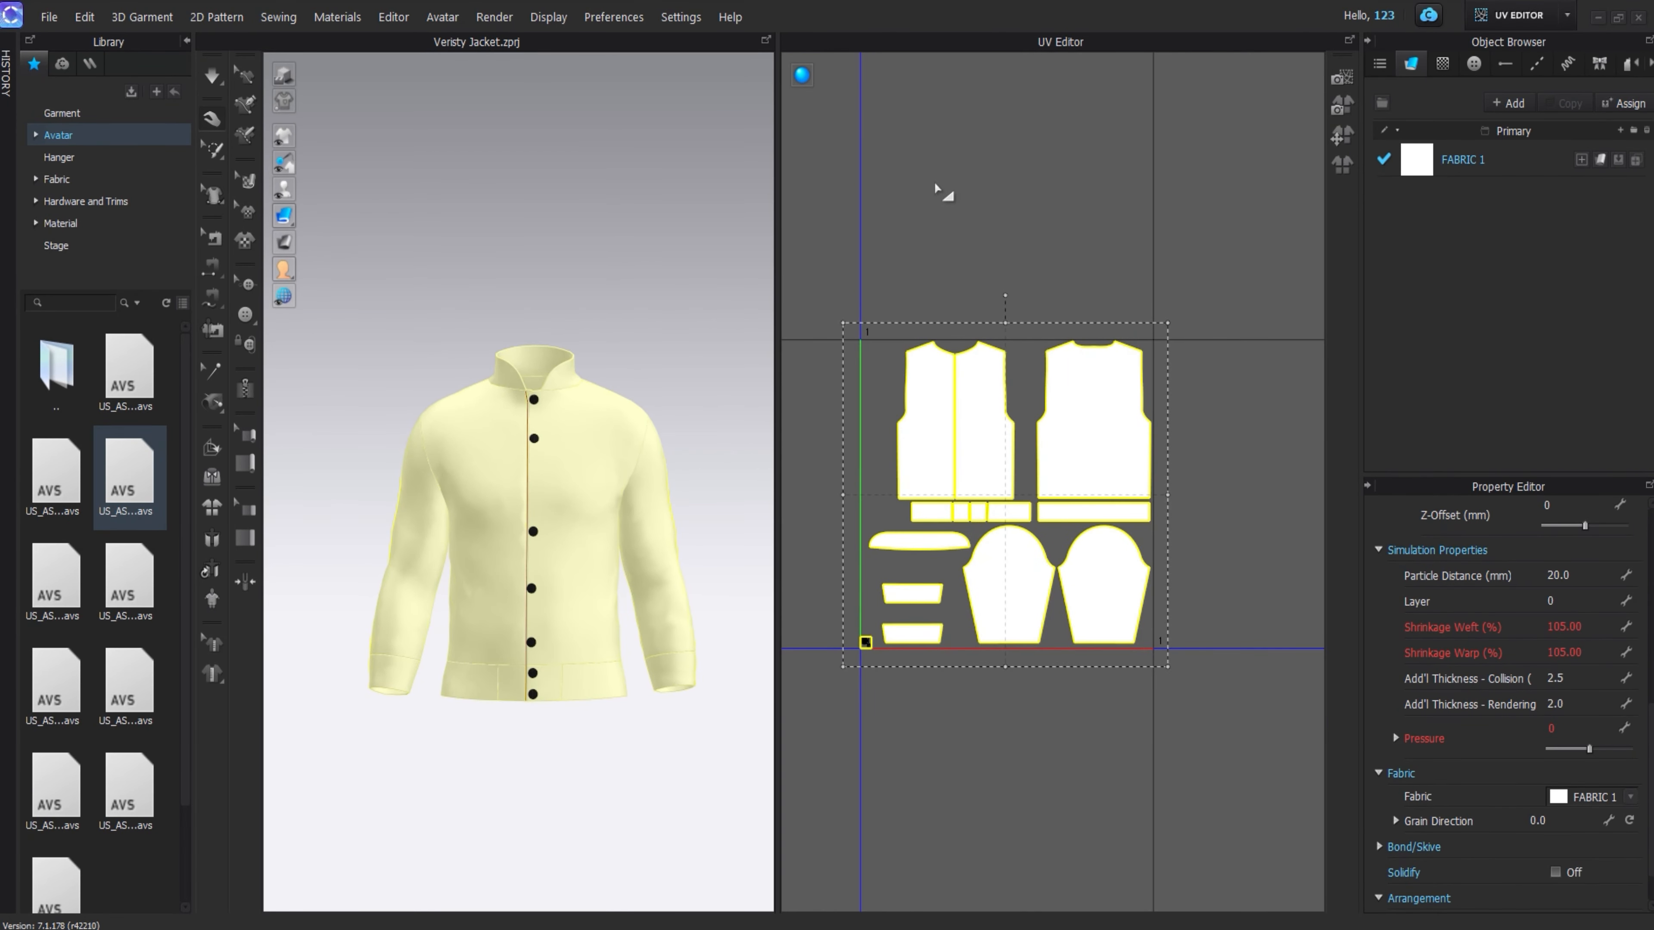
- Apply the green and yellow jacket artwork as FABRIC 1's texture and set its texture mapping to Unified
{"action": "left_click", "coordinate": [1509, 159]}
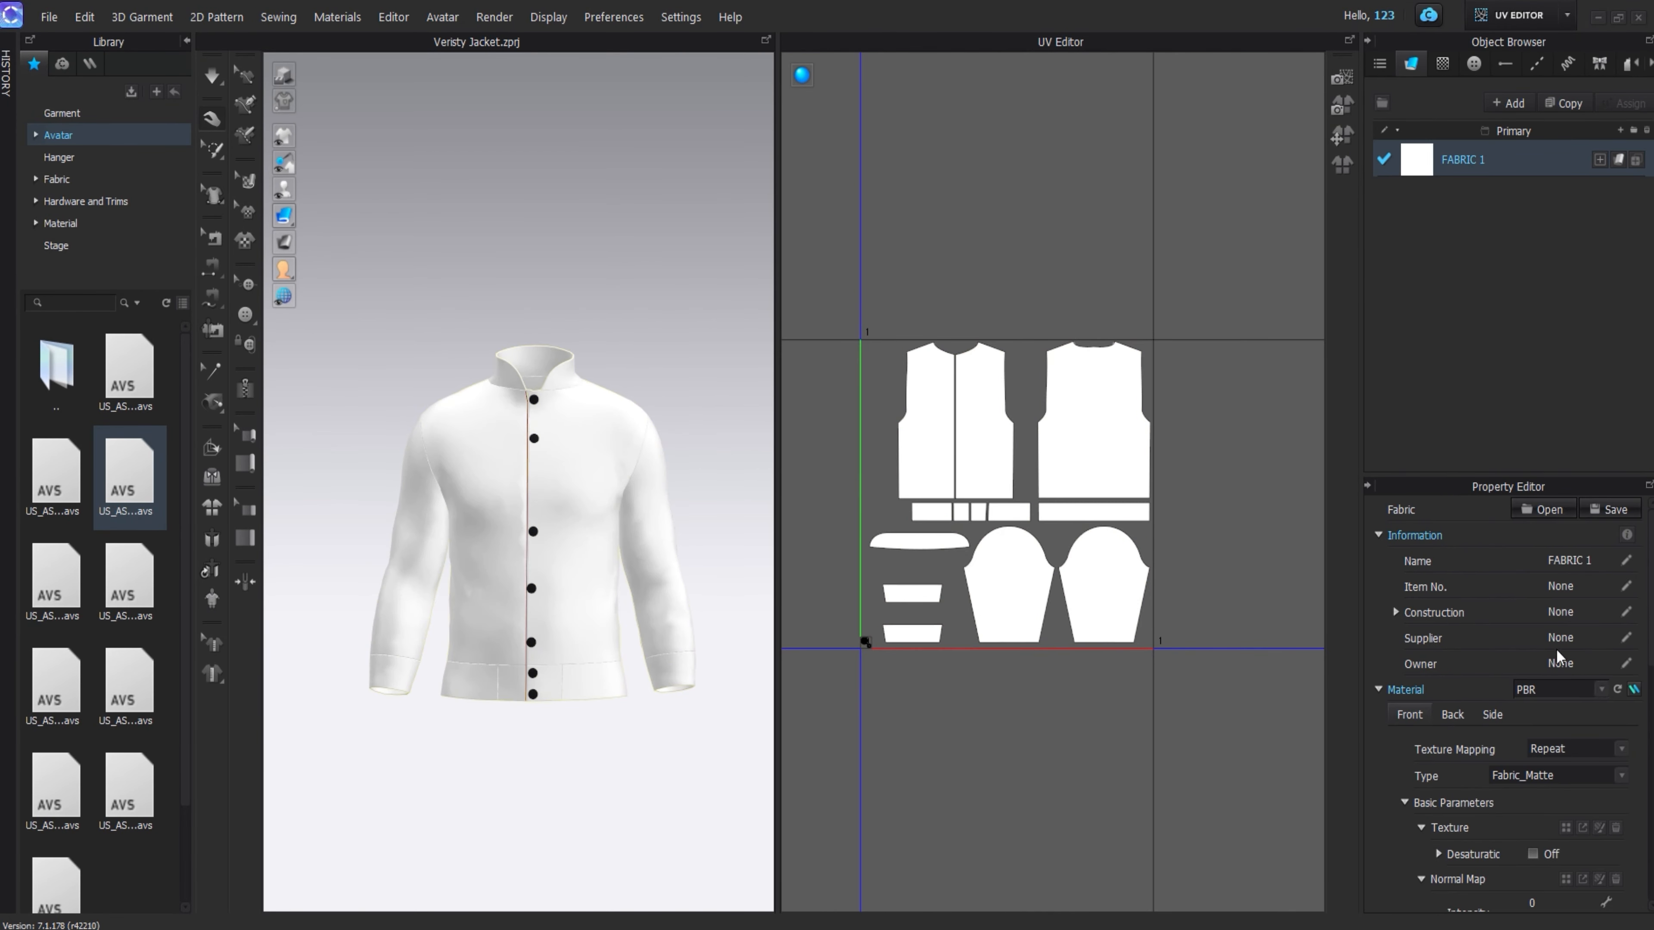
{"action": "scroll", "coordinate": [1569, 638], "scroll_direction": "down", "scroll_amount": 3}
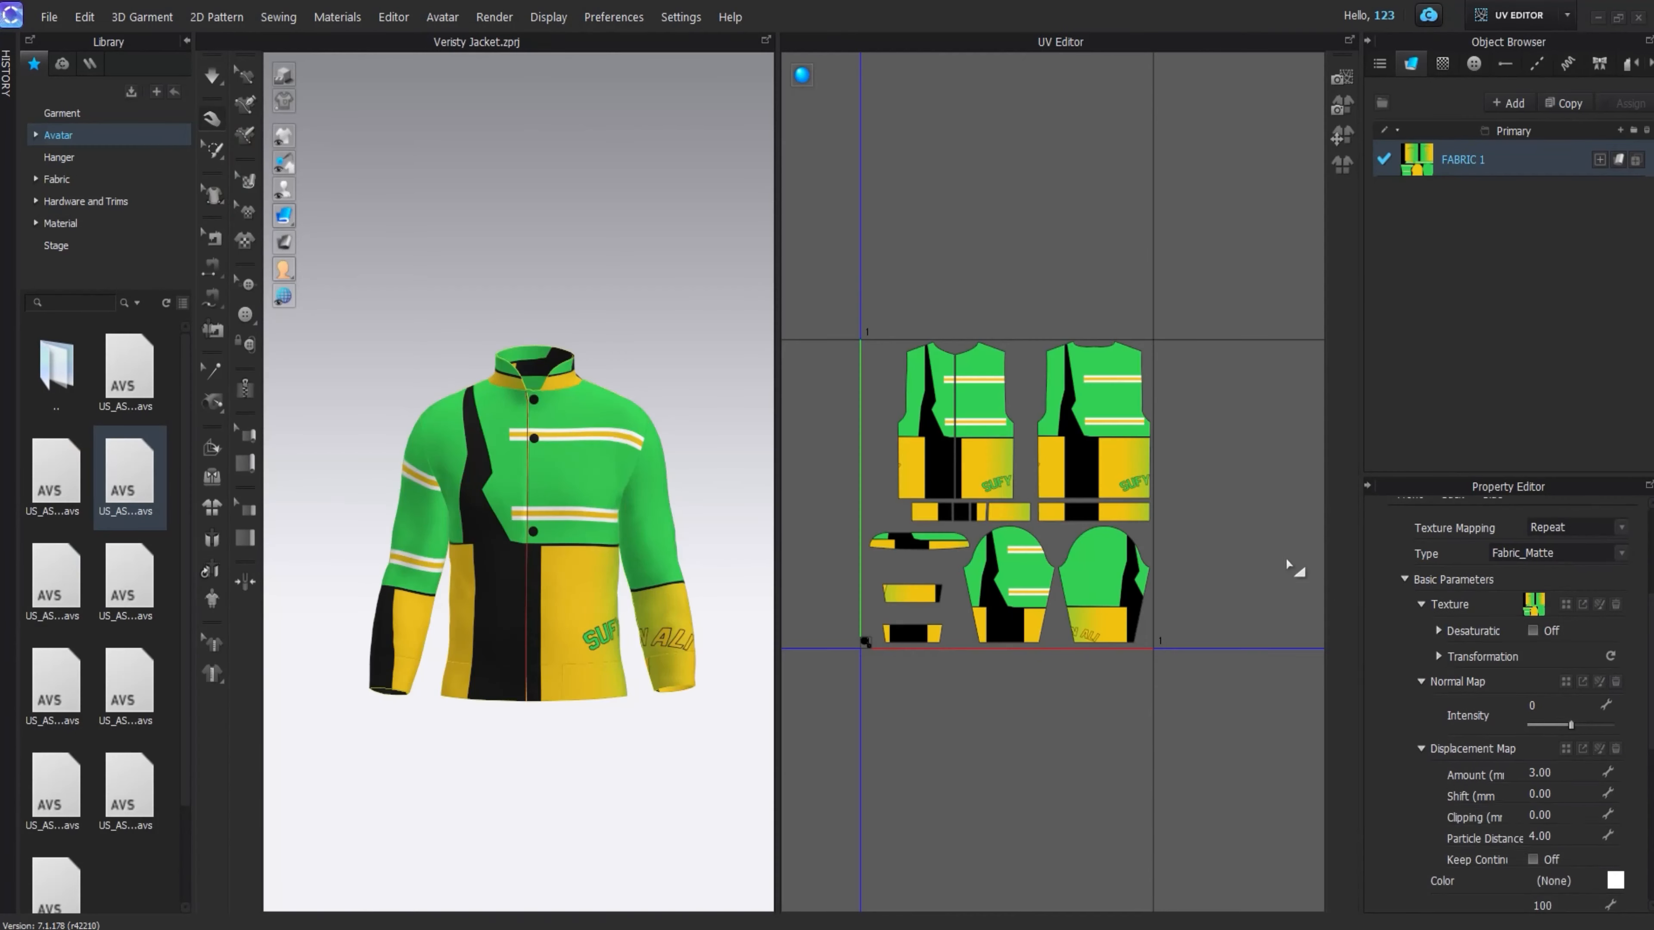
{"action": "left_click", "coordinate": [1598, 555]}
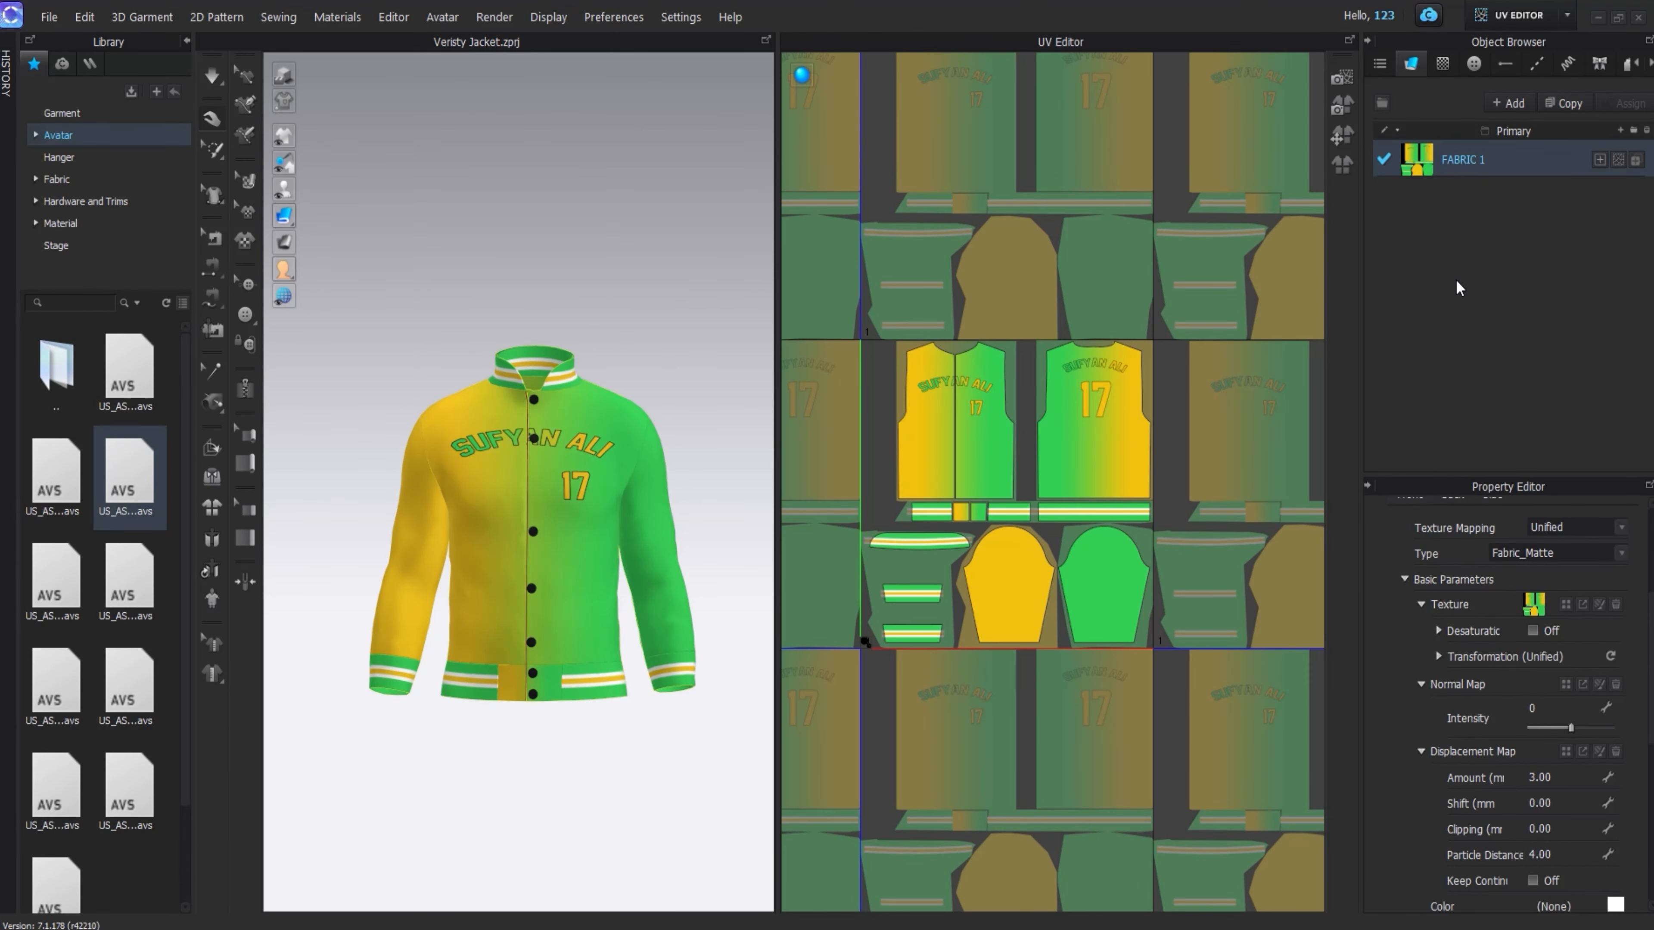
- Return to the Simulation workspace and view the textured jacket from the back and the front
{"action": "left_click", "coordinate": [1565, 16]}
{"action": "left_click", "coordinate": [1527, 50]}
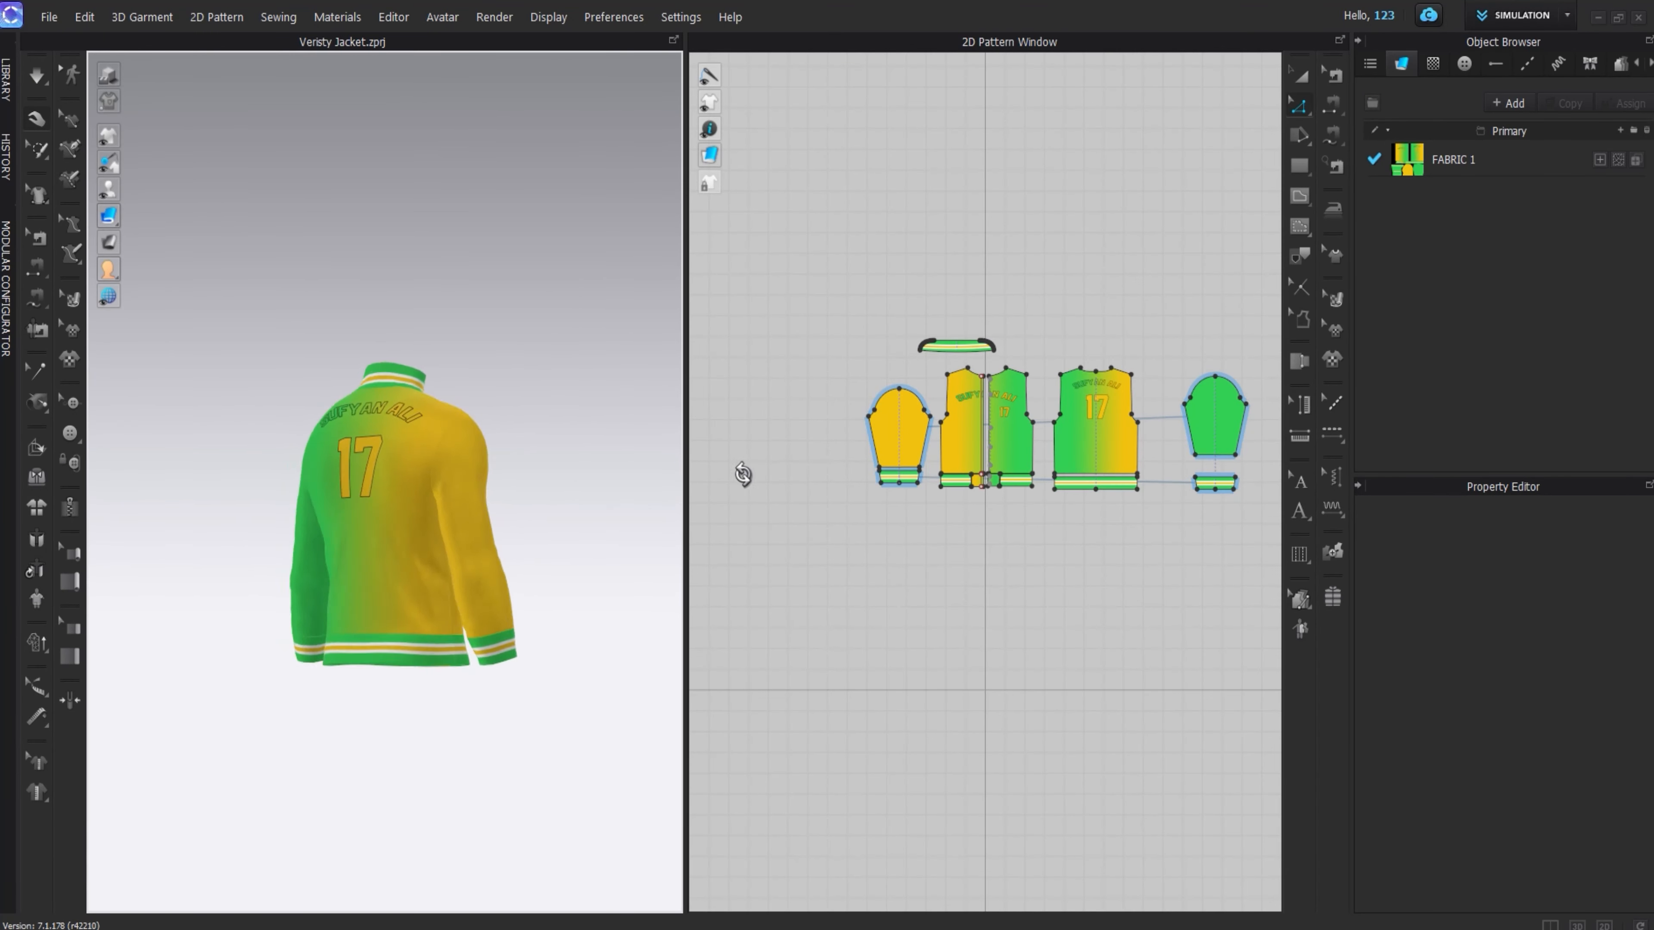
{"action": "right_click_drag", "start_coordinate": [743, 474], "coordinate": [452, 486]}
{"action": "scroll", "coordinate": [951, 405], "scroll_direction": "up", "scroll_amount": 8}
{"action": "middle_click_drag", "start_coordinate": [965, 402], "coordinate": [852, 357]}
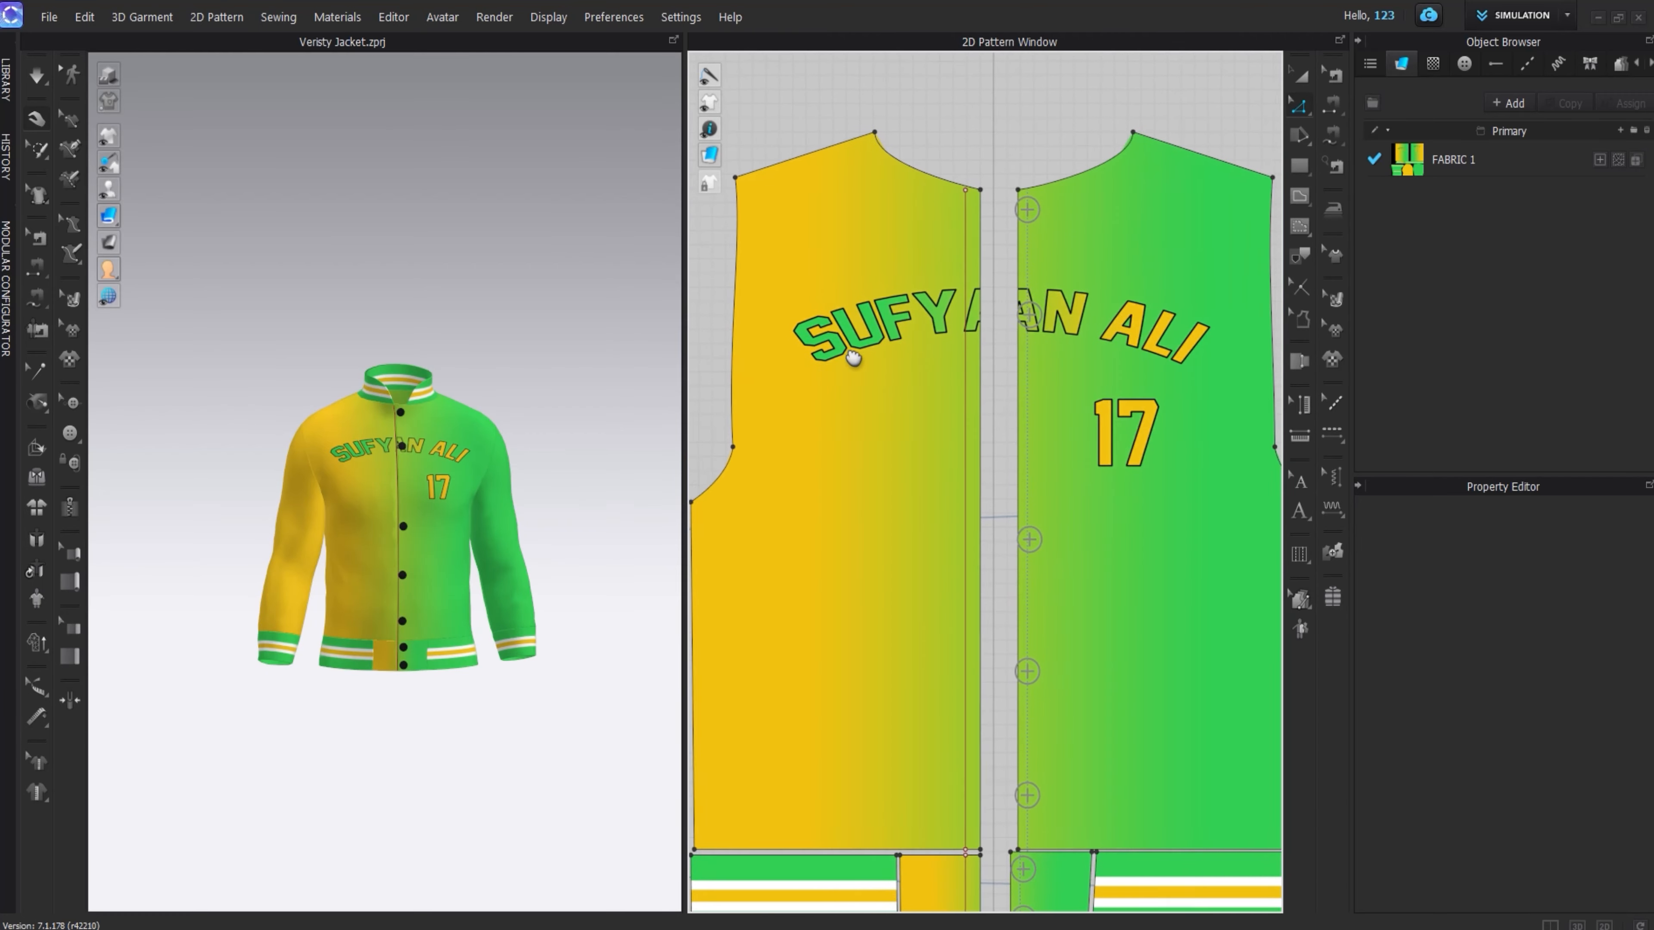
- Move the second button down the placket so it sits below the chest lettering
{"action": "left_click", "coordinate": [73, 404]}
{"action": "scroll", "coordinate": [1039, 312], "scroll_direction": "up", "scroll_amount": 3}
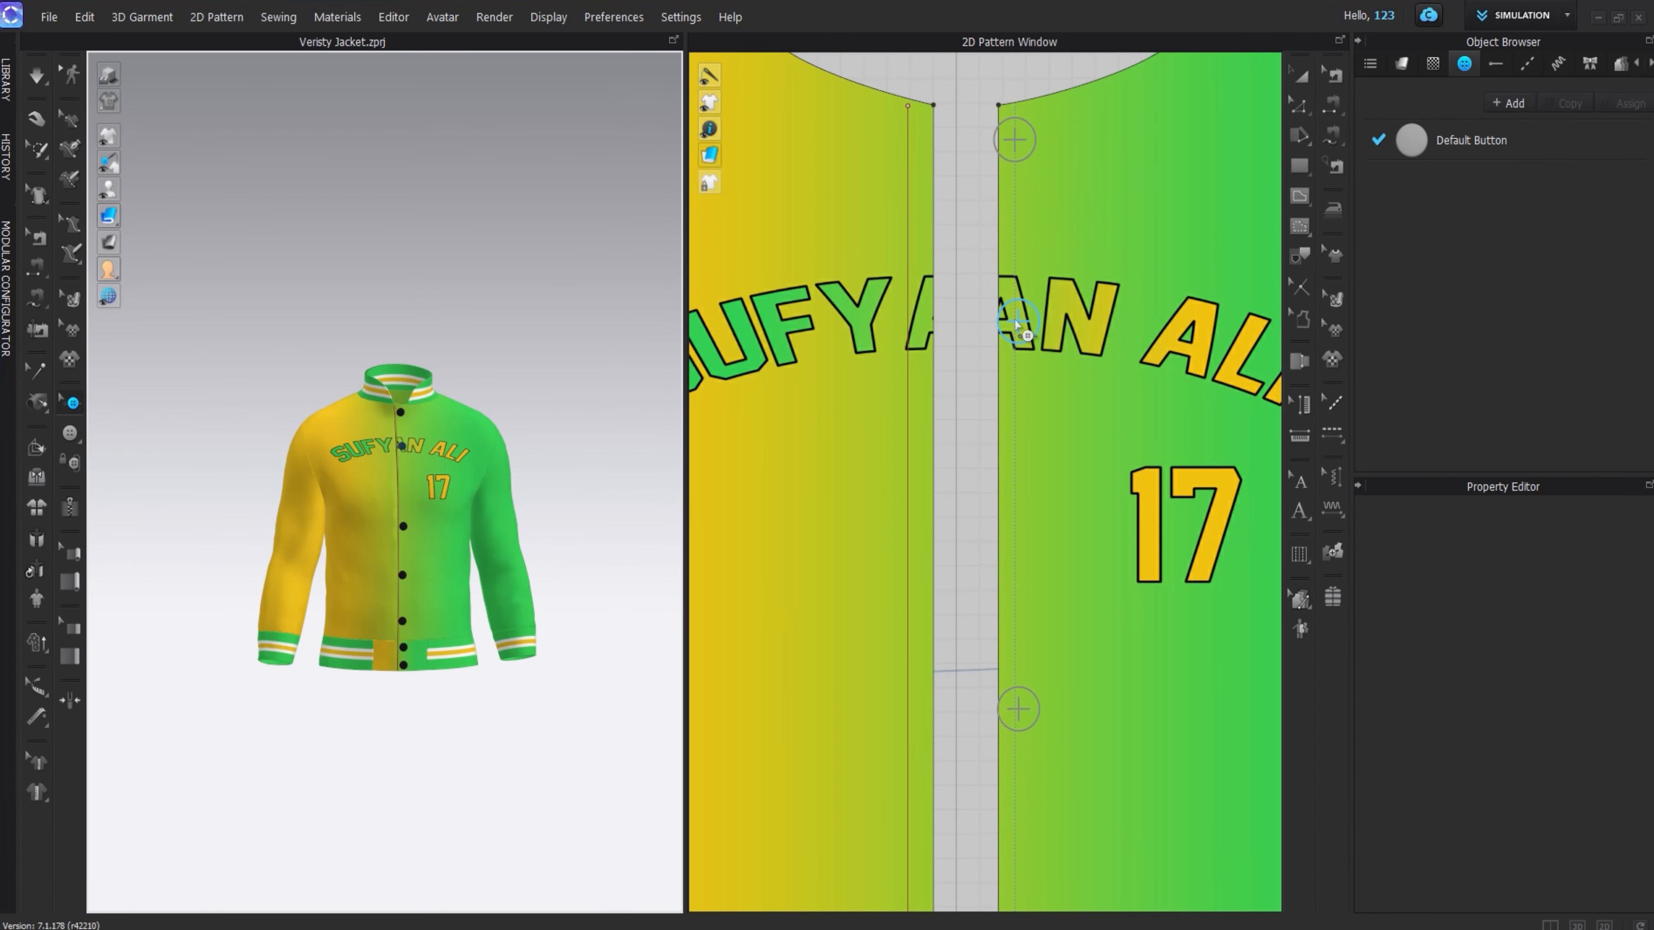
{"action": "left_click", "coordinate": [1022, 409]}
{"action": "left_click_drag", "start_coordinate": [1024, 413], "coordinate": [1021, 415]}
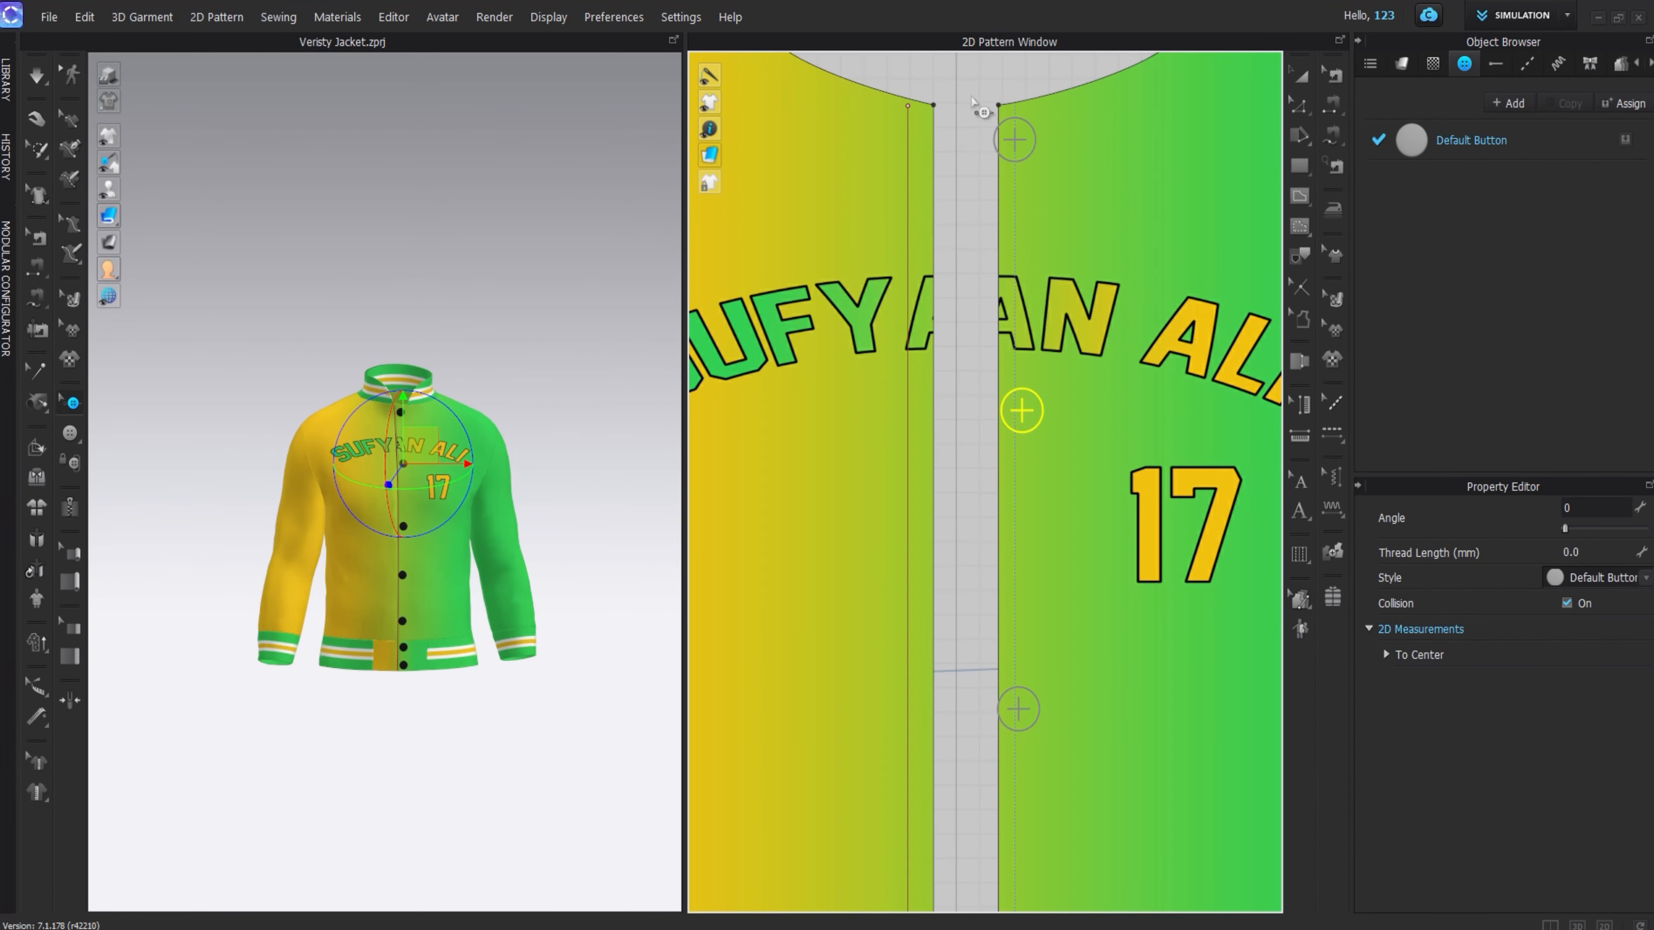
{"action": "left_click", "coordinate": [1300, 76]}
- Show the avatar, start the simulation and pull the jacket's hem down at the back
{"action": "scroll", "coordinate": [530, 385], "scroll_direction": "down", "scroll_amount": 1}
{"action": "right_click_drag", "start_coordinate": [488, 447], "coordinate": [447, 526]}
{"action": "scroll", "coordinate": [426, 415], "scroll_direction": "up", "scroll_amount": 3}
{"action": "key", "text": "shift+a"}
{"action": "right_click_drag", "start_coordinate": [427, 416], "coordinate": [724, 492]}
{"action": "scroll", "coordinate": [360, 409], "scroll_direction": "down", "scroll_amount": 2}
{"action": "key", "text": "space"}
{"action": "left_click_drag", "start_coordinate": [456, 659], "coordinate": [311, 697]}
{"action": "right_click_drag", "start_coordinate": [310, 697], "coordinate": [365, 672]}
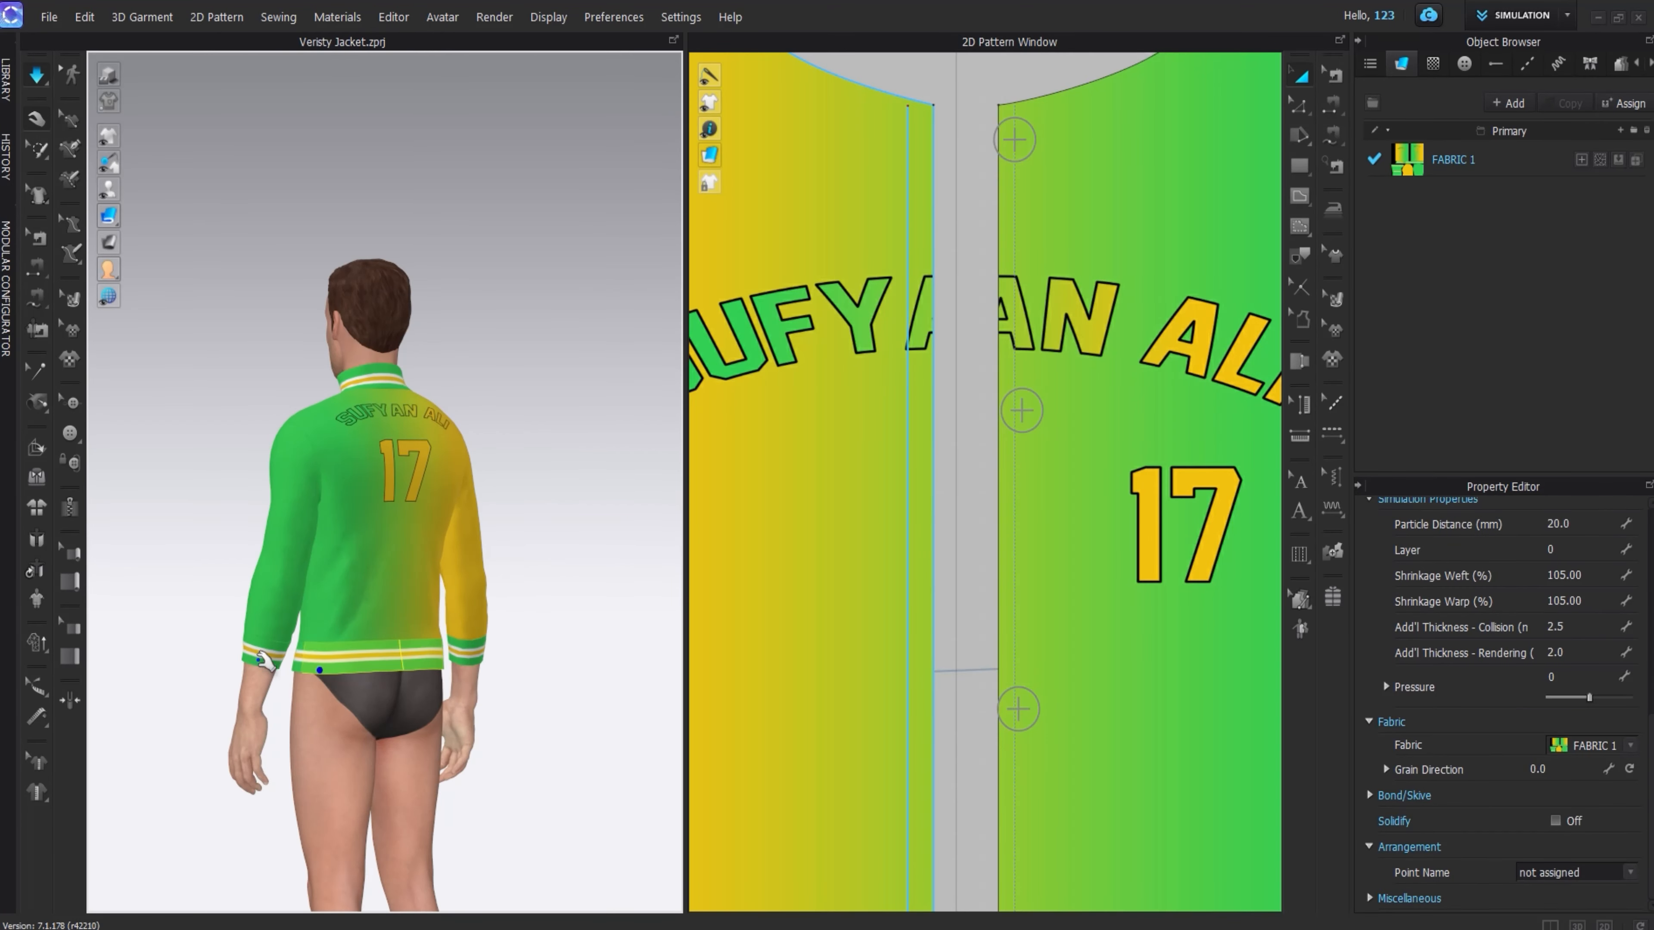
- Pull both cuffs down over the avatar's wrists on the simulated jacket
{"action": "left_click", "coordinate": [263, 661]}
{"action": "right_click_drag", "start_coordinate": [264, 661], "coordinate": [420, 680]}
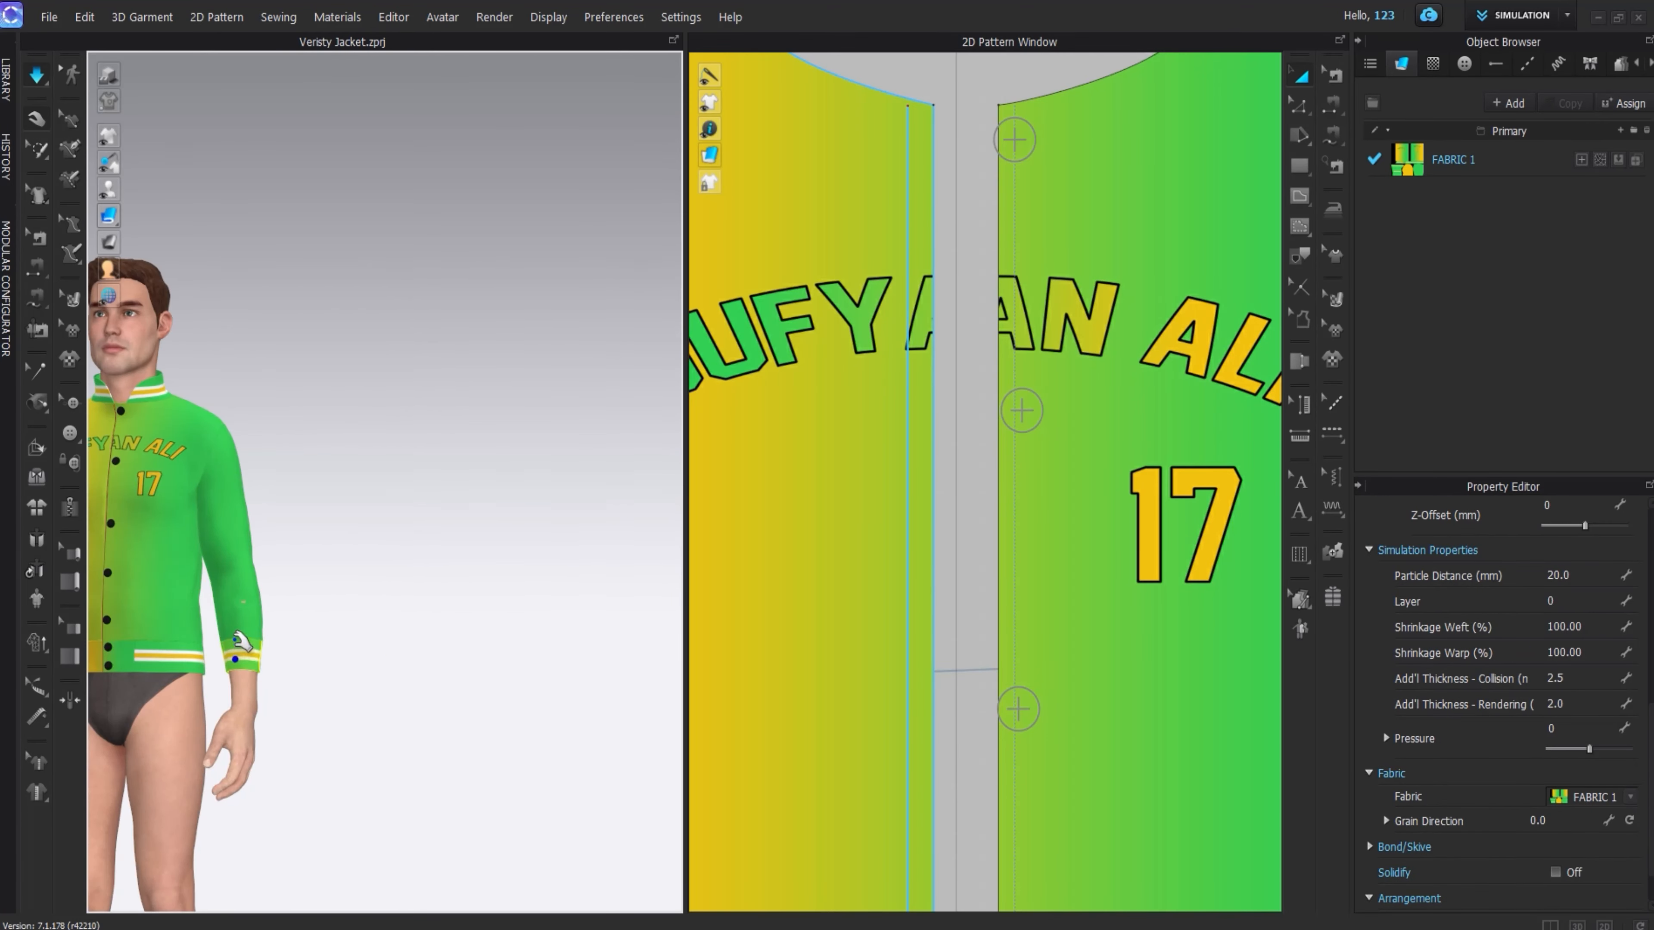
{"action": "left_click_drag", "start_coordinate": [236, 638], "coordinate": [238, 678]}
{"action": "middle_click_drag", "start_coordinate": [278, 644], "coordinate": [381, 616]}
{"action": "right_click_drag", "start_coordinate": [150, 629], "coordinate": [228, 644]}
{"action": "left_click_drag", "start_coordinate": [219, 645], "coordinate": [216, 681]}
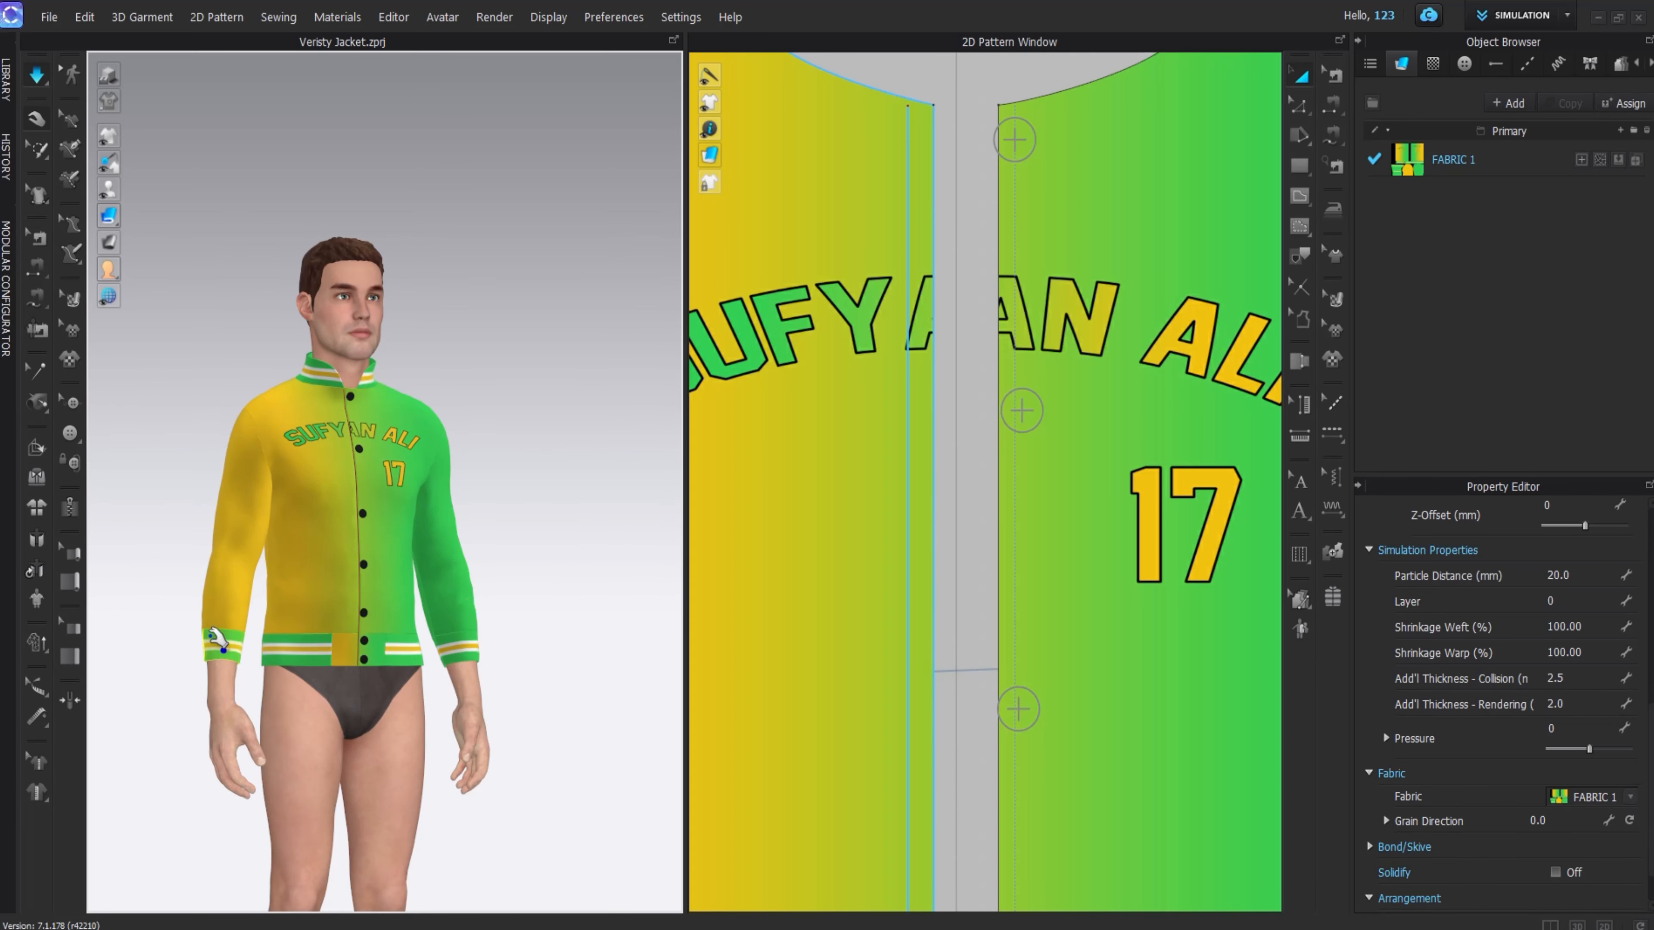
- Tug the jacket's lower edges down around the sides and back to smooth the fit, and return to the front view
{"action": "right_click_drag", "start_coordinate": [217, 638], "coordinate": [488, 654]}
{"action": "left_click_drag", "start_coordinate": [404, 650], "coordinate": [435, 691]}
{"action": "right_click_drag", "start_coordinate": [435, 691], "coordinate": [519, 664]}
{"action": "left_click_drag", "start_coordinate": [562, 644], "coordinate": [603, 667]}
{"action": "right_click_drag", "start_coordinate": [603, 668], "coordinate": [397, 642]}
{"action": "left_click", "coordinate": [424, 658]}
{"action": "left_click", "coordinate": [560, 469]}
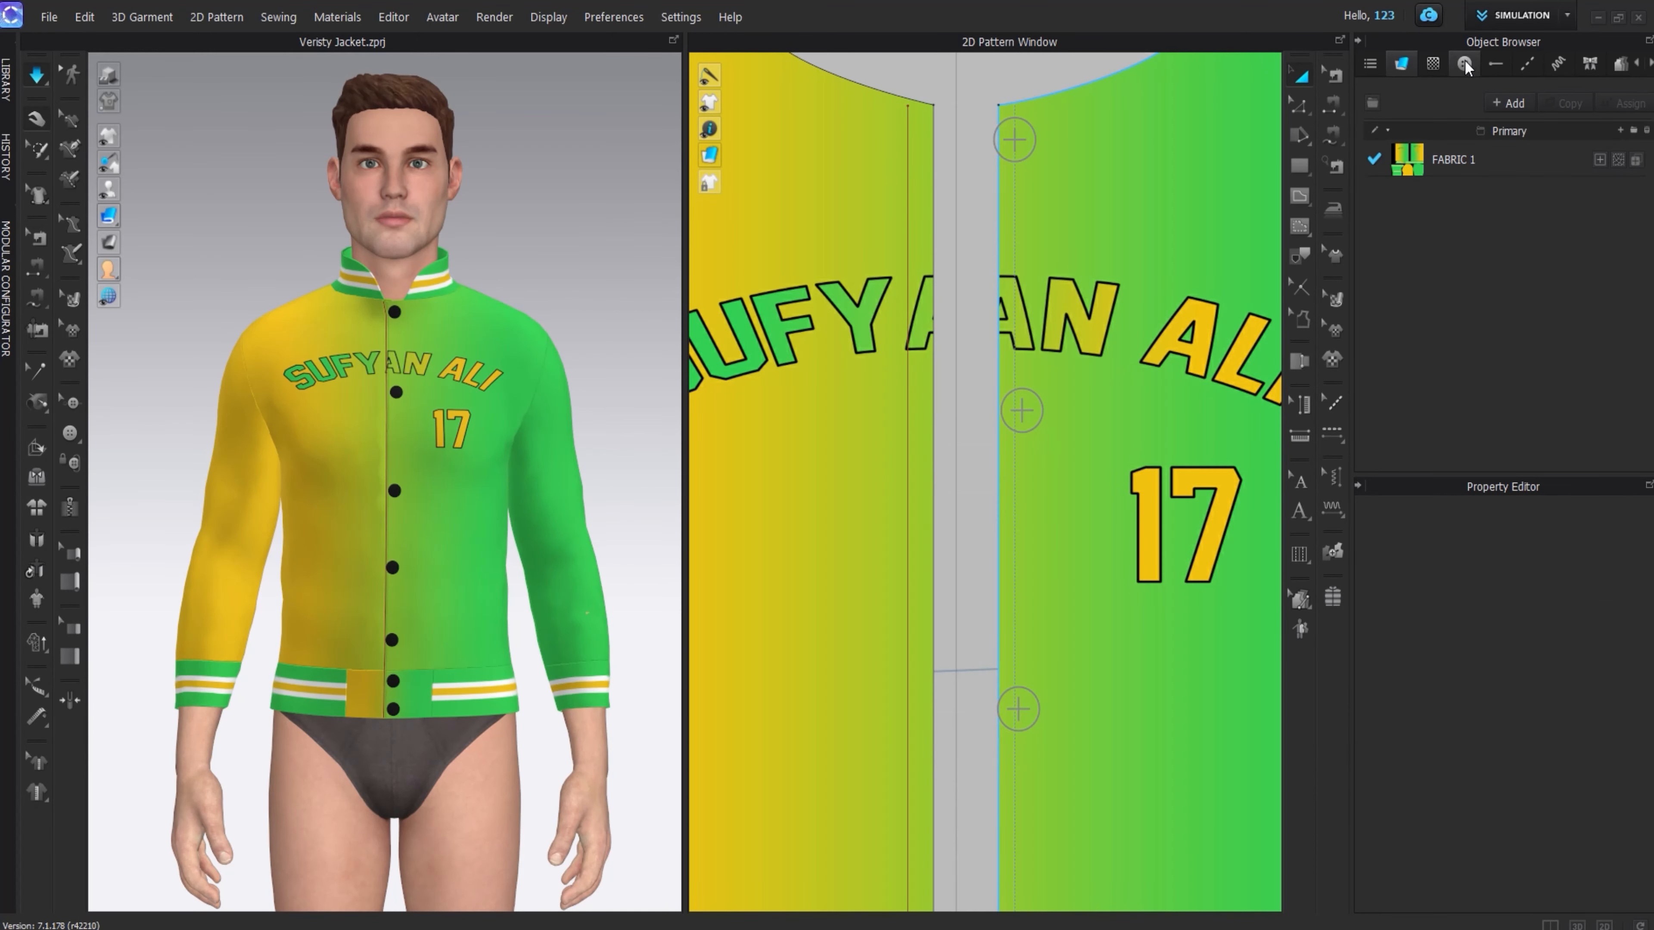
- Change the Default Button colour from black to a green sampled from the jacket's front
{"action": "left_click", "coordinate": [1465, 64]}
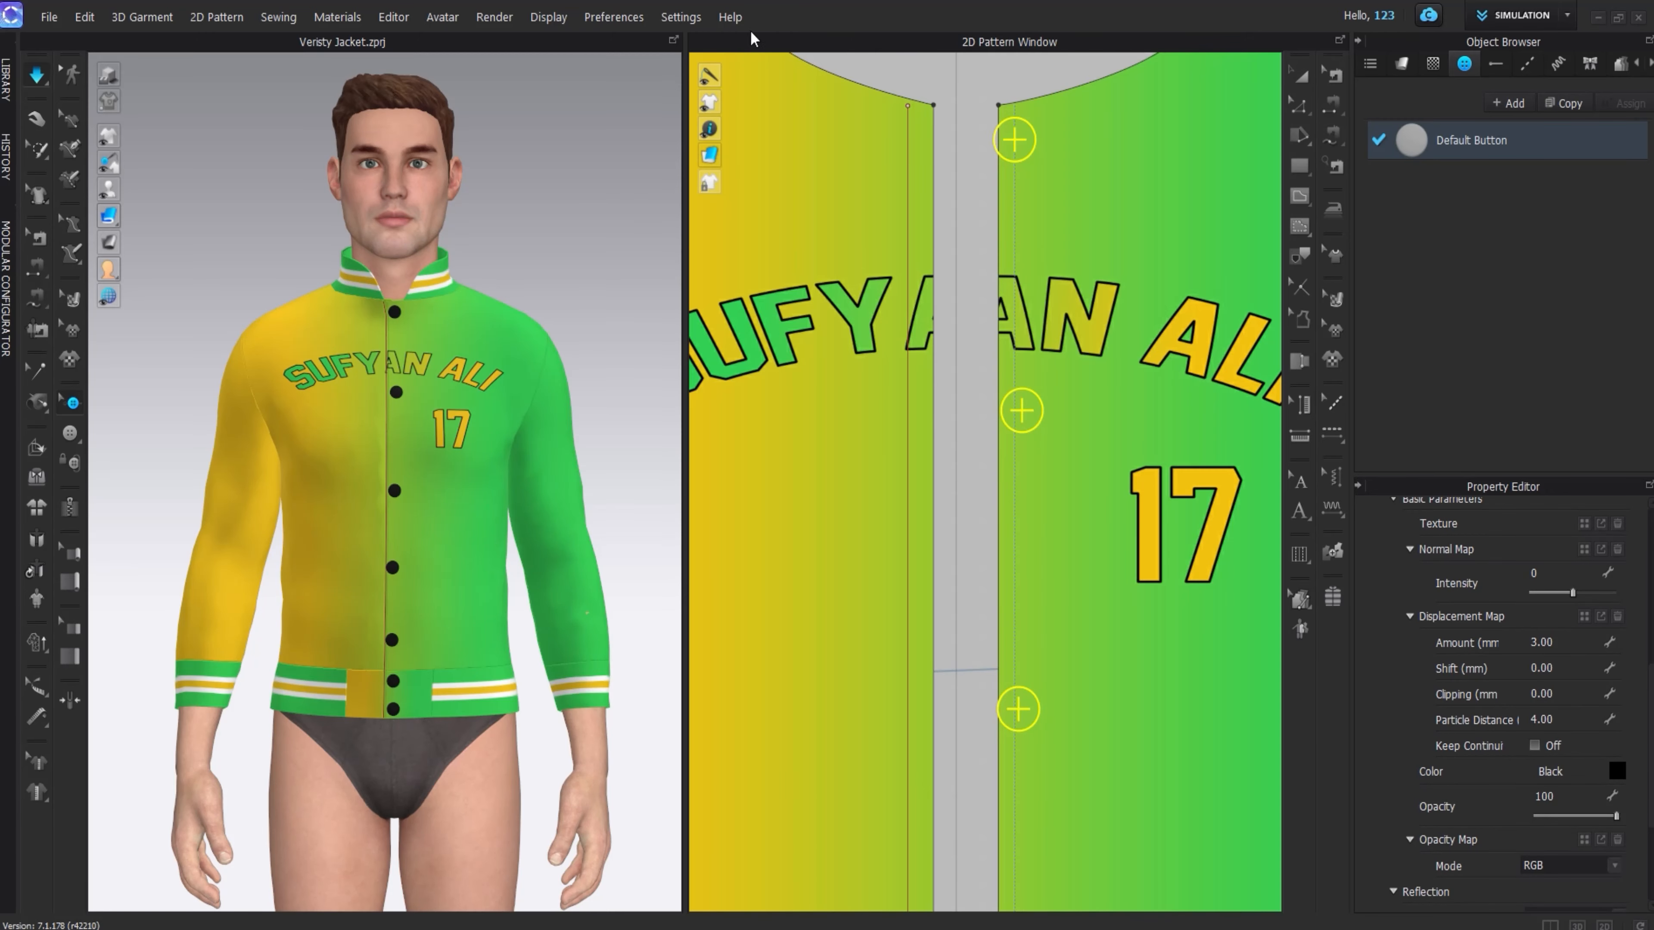
{"action": "left_click", "coordinate": [1618, 771]}
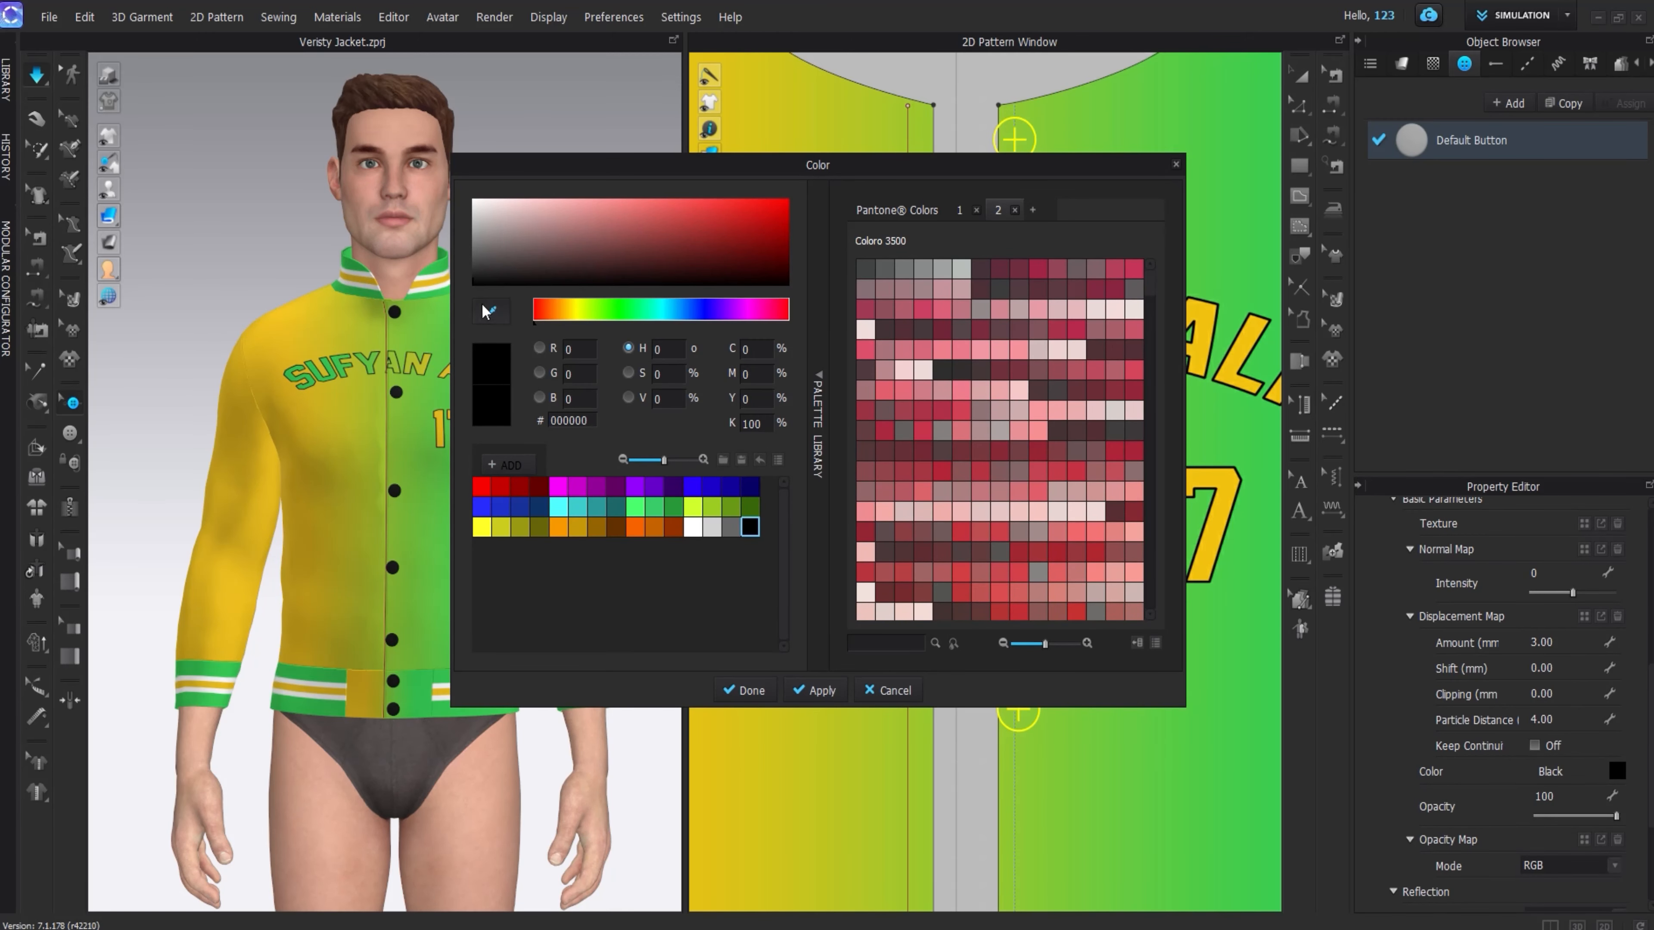
{"action": "left_click", "coordinate": [417, 430]}
{"action": "left_click", "coordinate": [752, 690]}
{"action": "scroll", "coordinate": [348, 433], "scroll_direction": "down", "scroll_amount": 2}
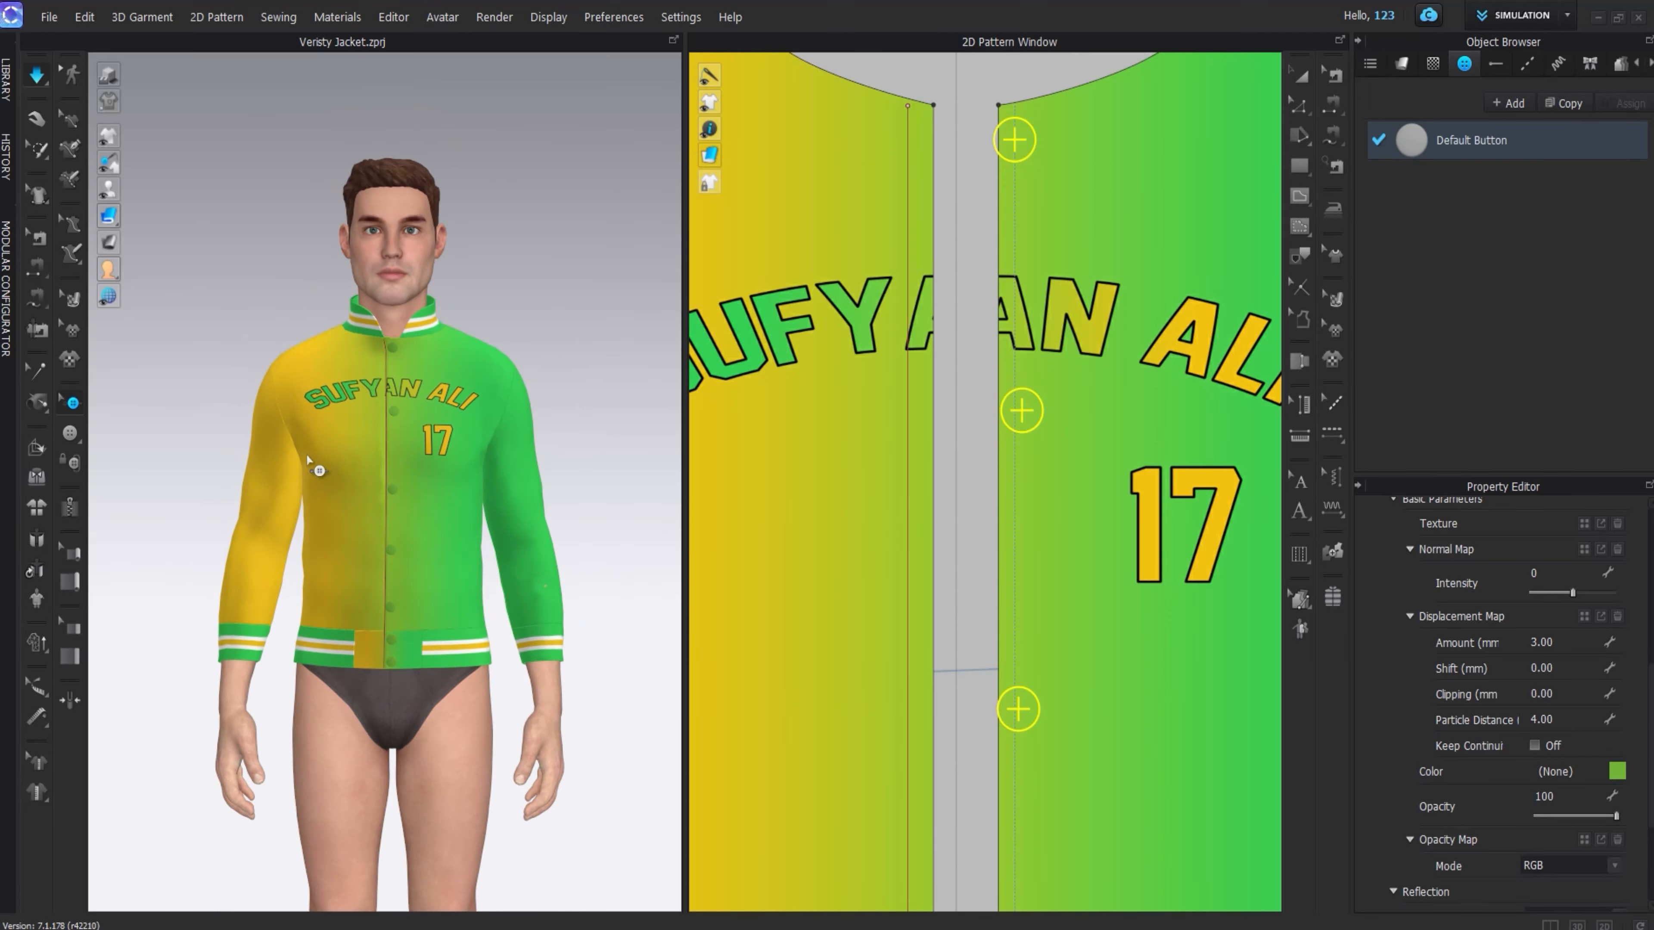
- Pull the jacket's back waistband down near both ends and the centre to settle the hem on the avatar
{"action": "right_click_drag", "start_coordinate": [318, 469], "coordinate": [435, 510]}
{"action": "left_click", "coordinate": [40, 126]}
{"action": "left_click_drag", "start_coordinate": [323, 601], "coordinate": [330, 657]}
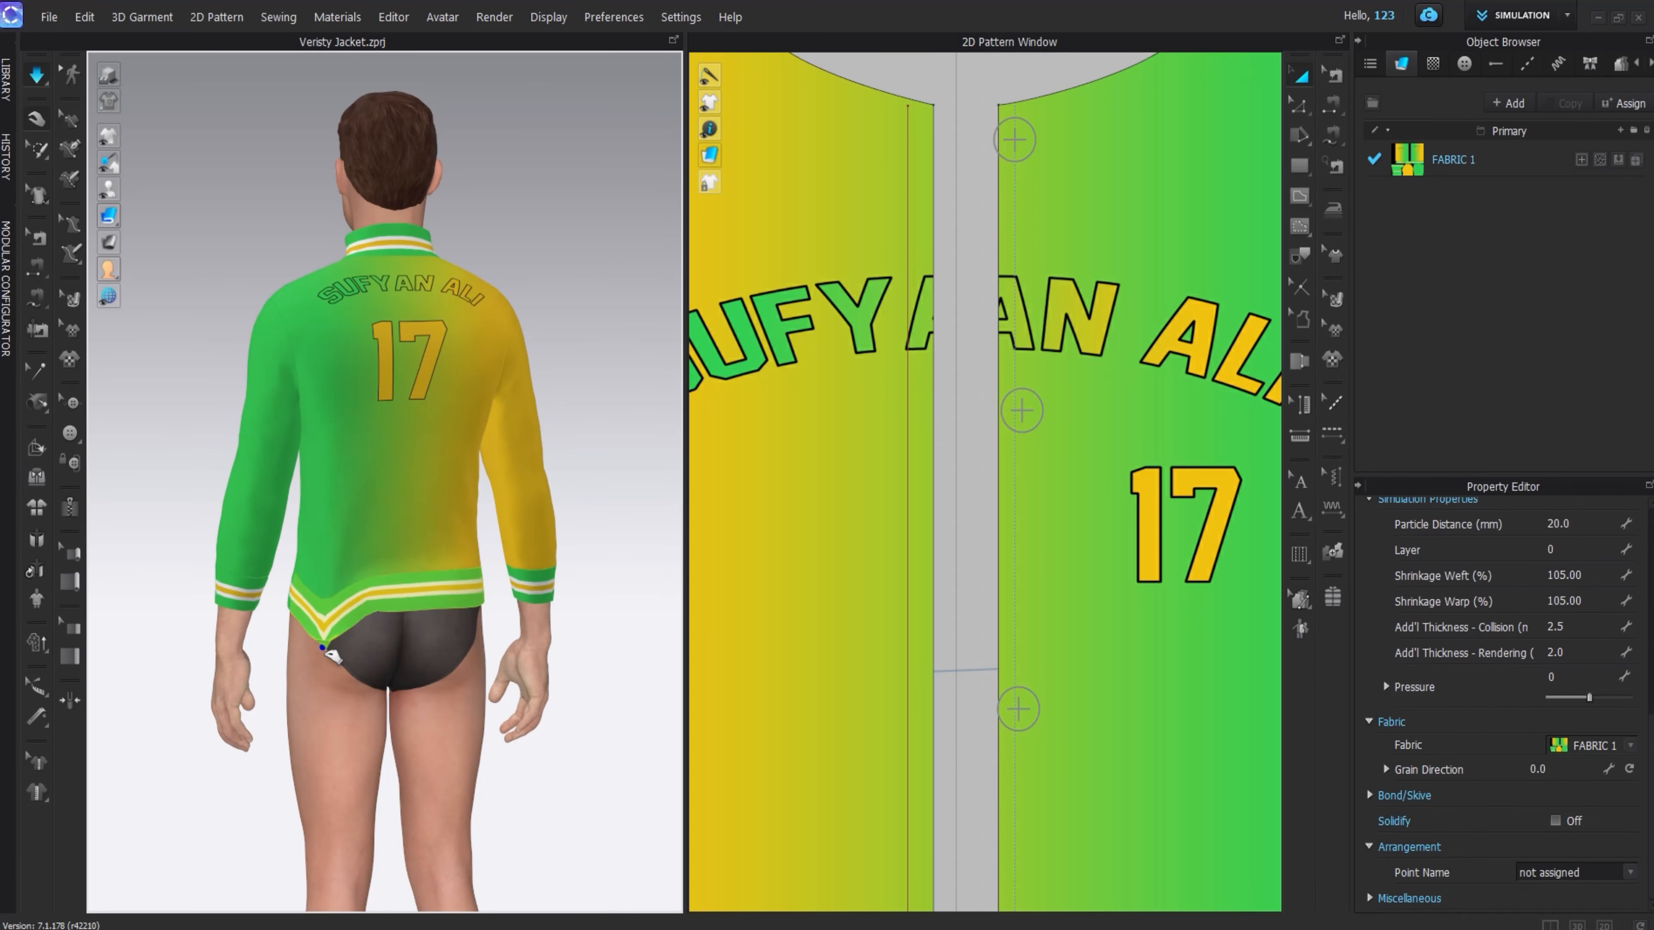
{"action": "left_click_drag", "start_coordinate": [468, 601], "coordinate": [482, 640]}
{"action": "left_click_drag", "start_coordinate": [368, 607], "coordinate": [370, 633]}
- Topstitch the armhole of the green front panel and the green-side armhole of the back panel with Free Topstitch
{"action": "scroll", "coordinate": [843, 469], "scroll_direction": "down", "scroll_amount": 5}
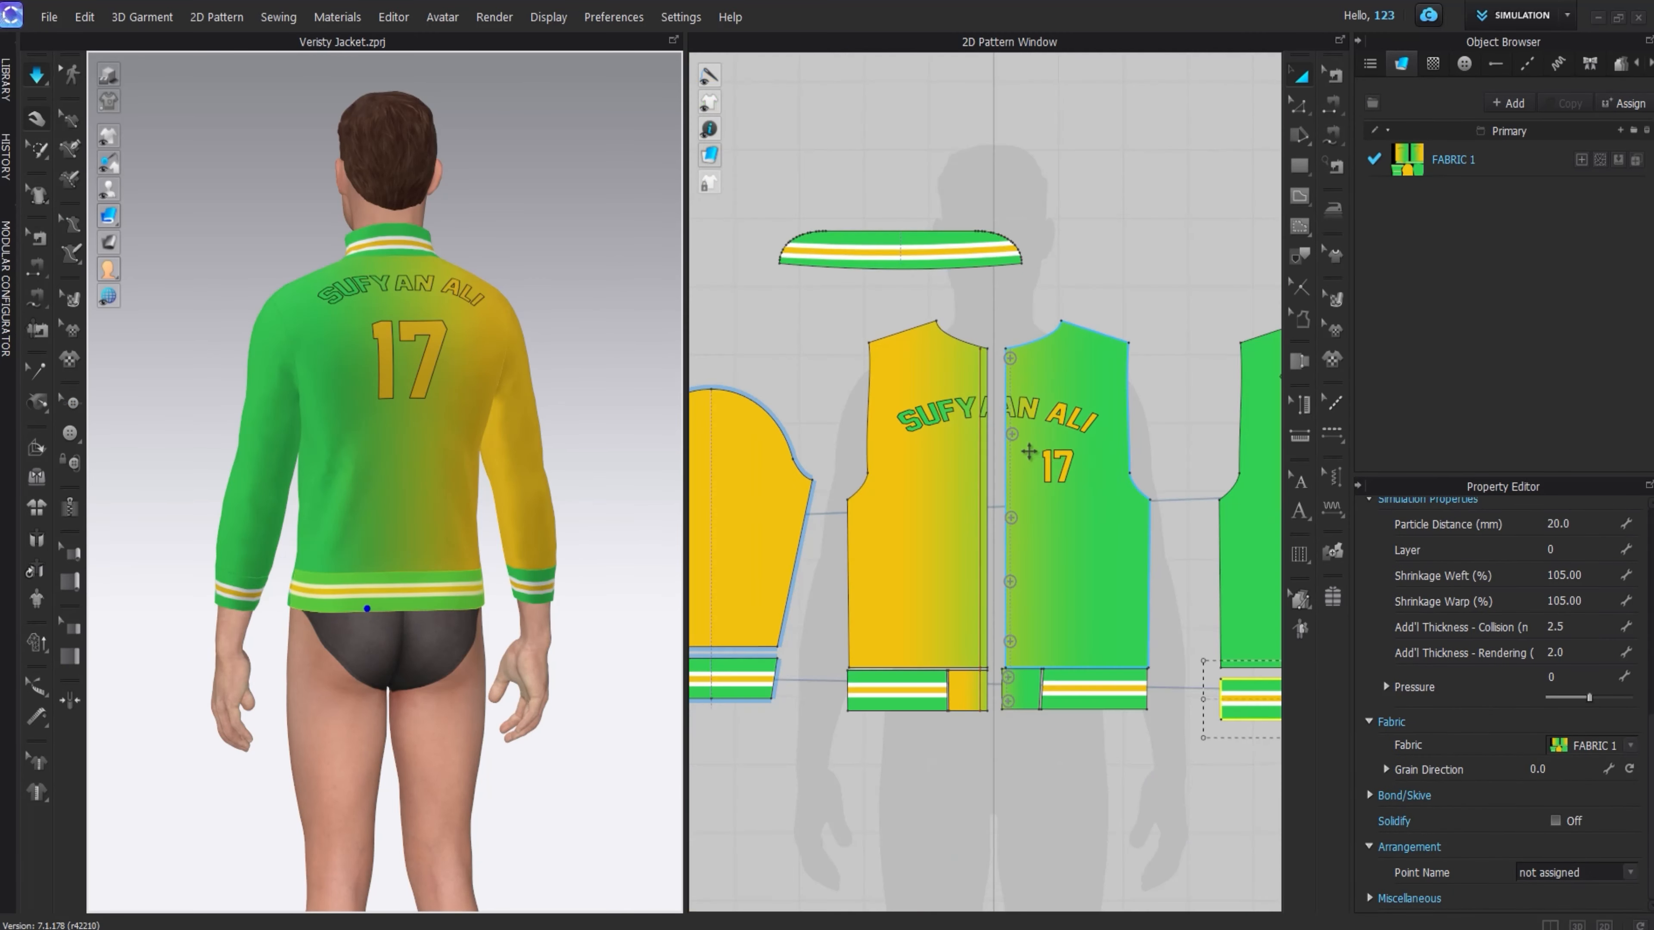
{"action": "scroll", "coordinate": [1042, 684], "scroll_direction": "up", "scroll_amount": 5}
{"action": "scroll", "coordinate": [993, 662], "scroll_direction": "up", "scroll_amount": 4}
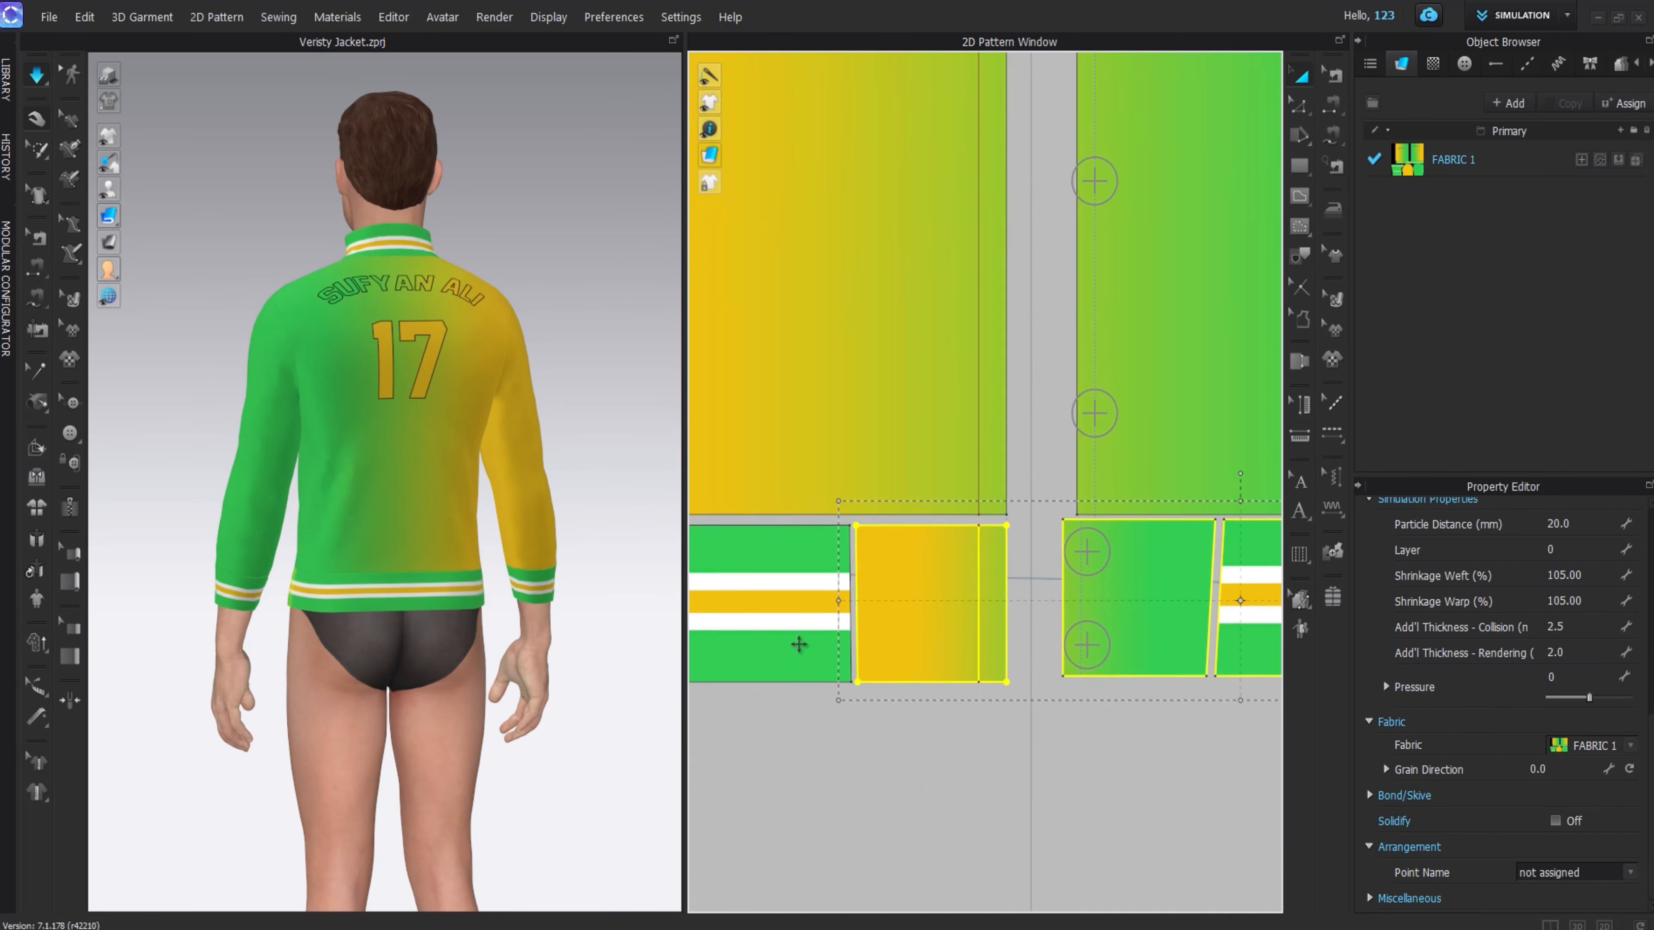
{"action": "left_click", "coordinate": [913, 714]}
{"action": "scroll", "coordinate": [918, 717], "scroll_direction": "down", "scroll_amount": 3}
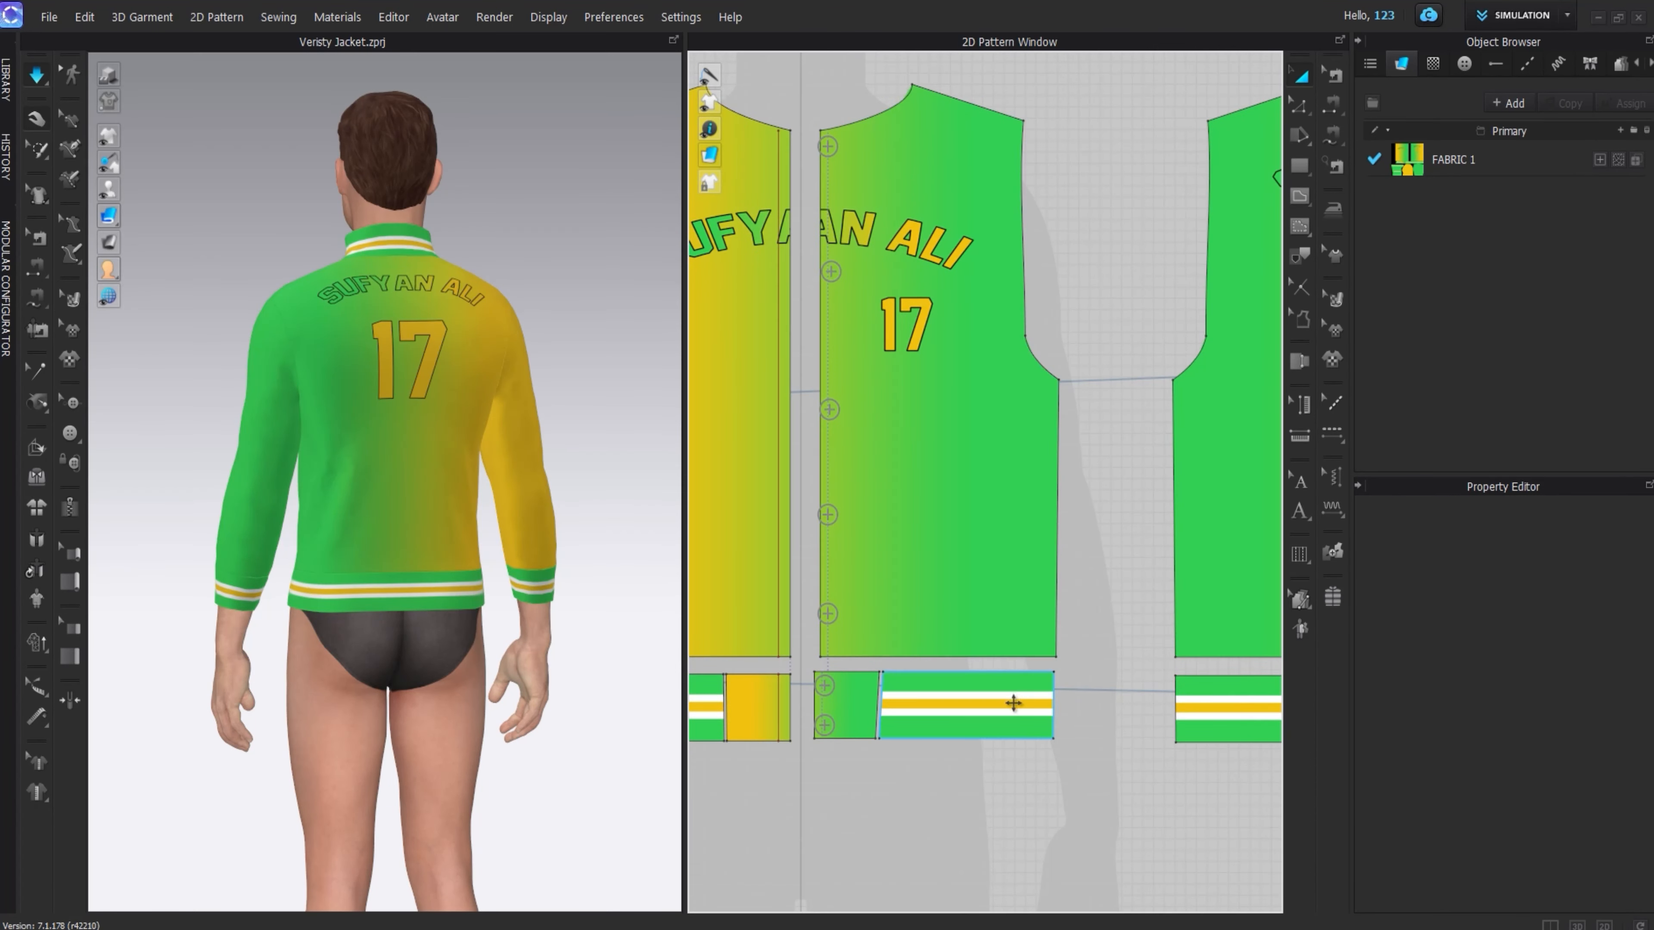
{"action": "left_click", "coordinate": [1331, 434]}
{"action": "scroll", "coordinate": [967, 271], "scroll_direction": "up", "scroll_amount": 2}
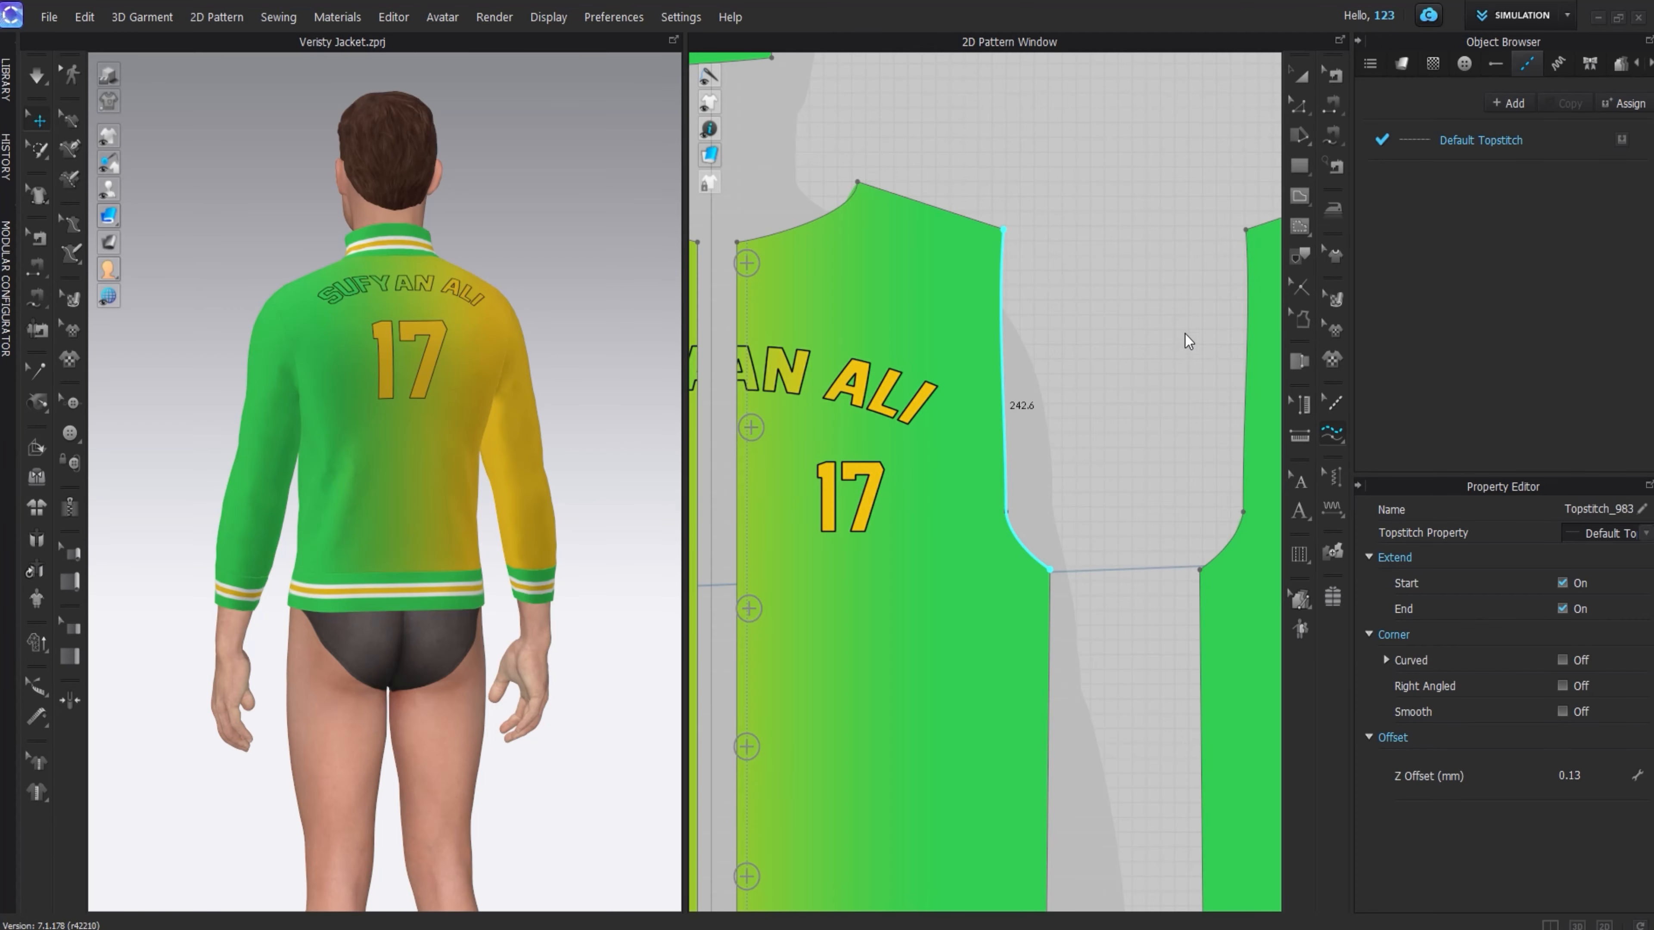
{"action": "scroll", "coordinate": [1050, 317], "scroll_direction": "down", "scroll_amount": 2}
{"action": "middle_click_drag", "start_coordinate": [1197, 270], "coordinate": [1013, 253]}
{"action": "left_click", "coordinate": [986, 504]}
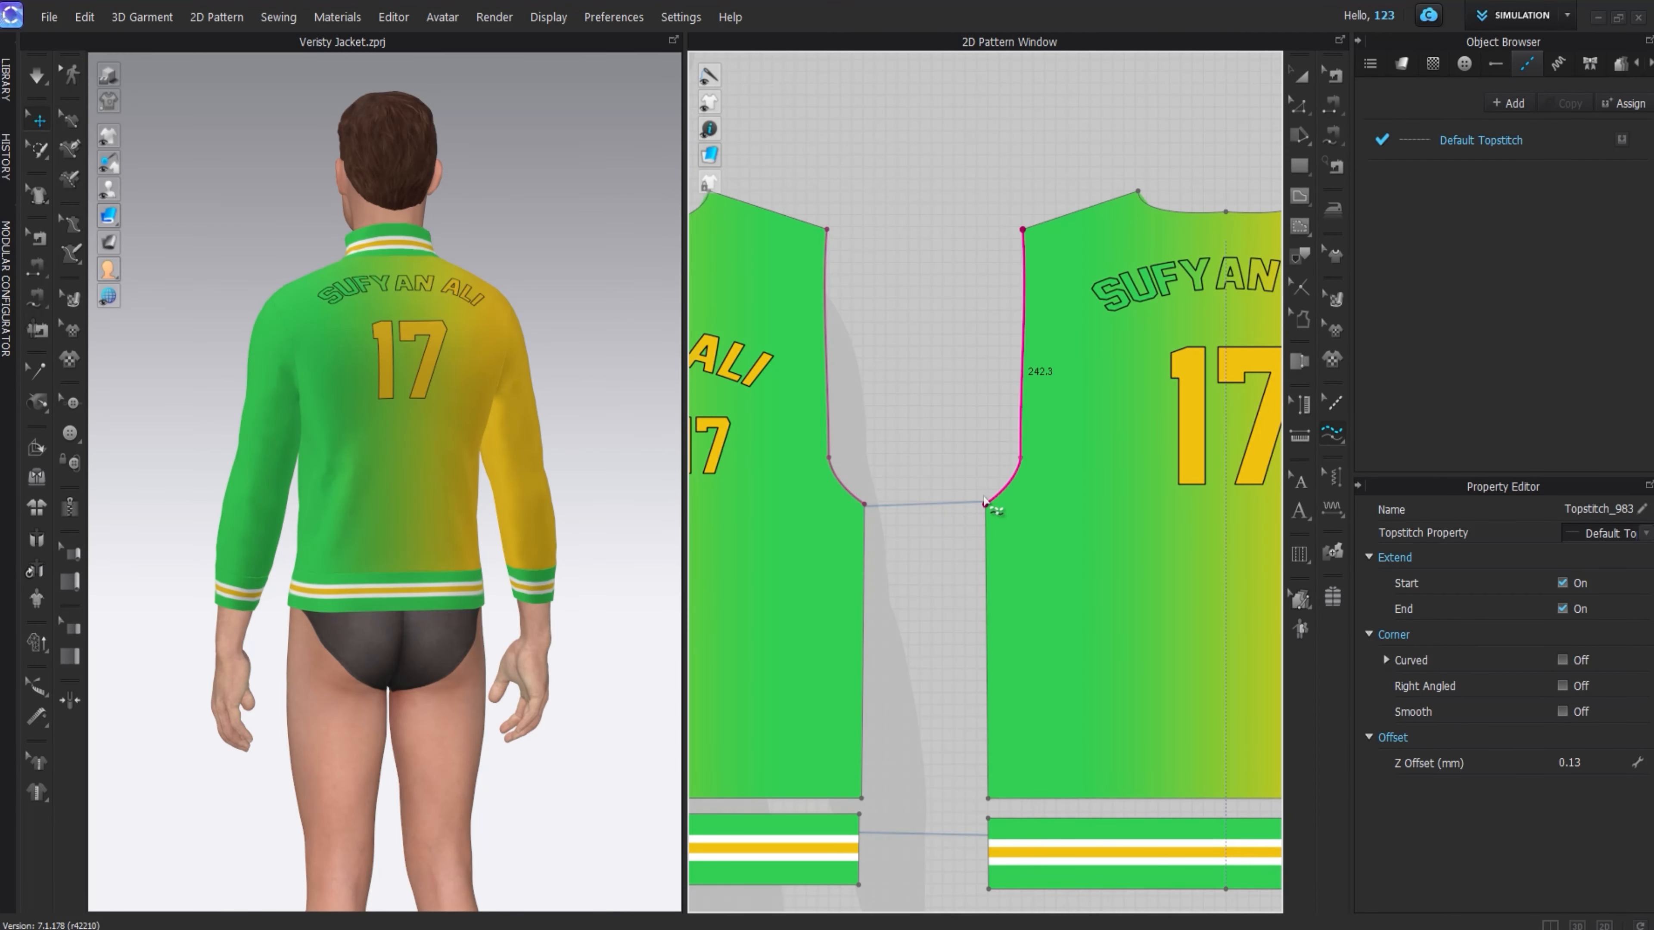
- Topstitch the yellow-side armhole of the back panel
{"action": "mouse_move", "coordinate": [1022, 347]}
{"action": "middle_mouse_down"}
{"action": "mouse_move", "coordinate": [833, 288]}
{"action": "mouse_move", "coordinate": [696, 298]}
{"action": "middle_mouse_up"}
{"action": "left_click", "coordinate": [1105, 182]}
{"action": "left_click", "coordinate": [1142, 453]}
{"action": "left_click", "coordinate": [1143, 451]}
- Topstitch the necklines and shoulder edges of both front panels as separate segments
{"action": "scroll", "coordinate": [862, 414], "scroll_direction": "down", "scroll_amount": 4}
{"action": "middle_click_drag", "start_coordinate": [863, 414], "coordinate": [1120, 398]}
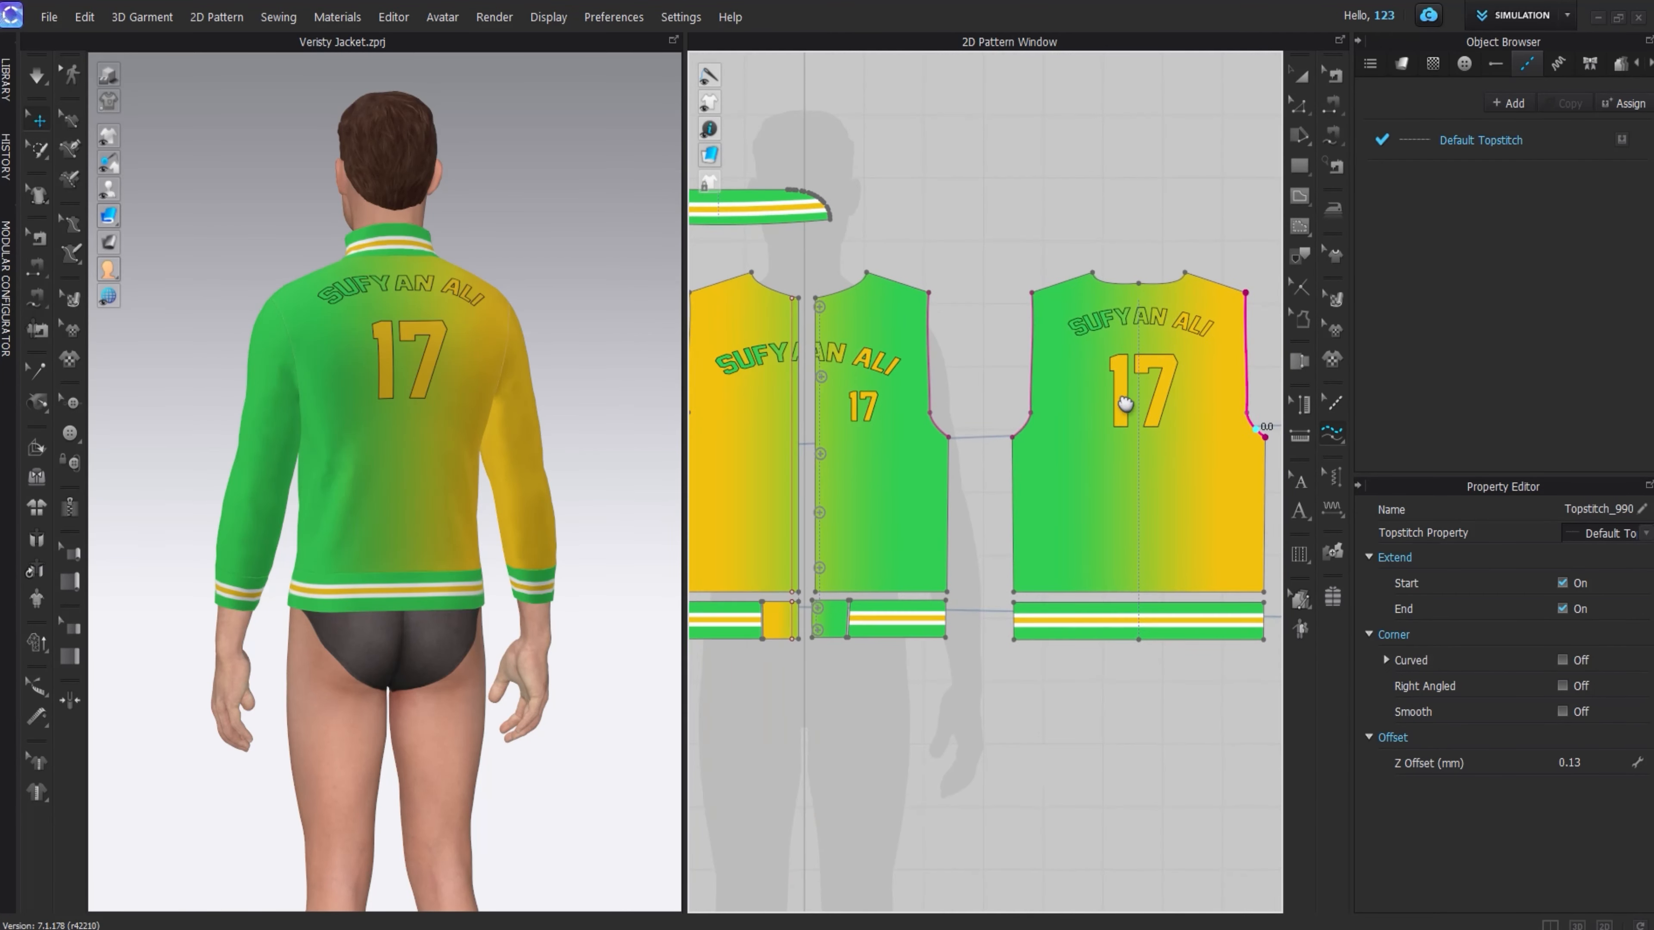
{"action": "scroll", "coordinate": [795, 293], "scroll_direction": "up", "scroll_amount": 4}
{"action": "middle_click_drag", "start_coordinate": [796, 293], "coordinate": [949, 403]}
{"action": "left_click", "coordinate": [870, 360]}
{"action": "left_click", "coordinate": [952, 404]}
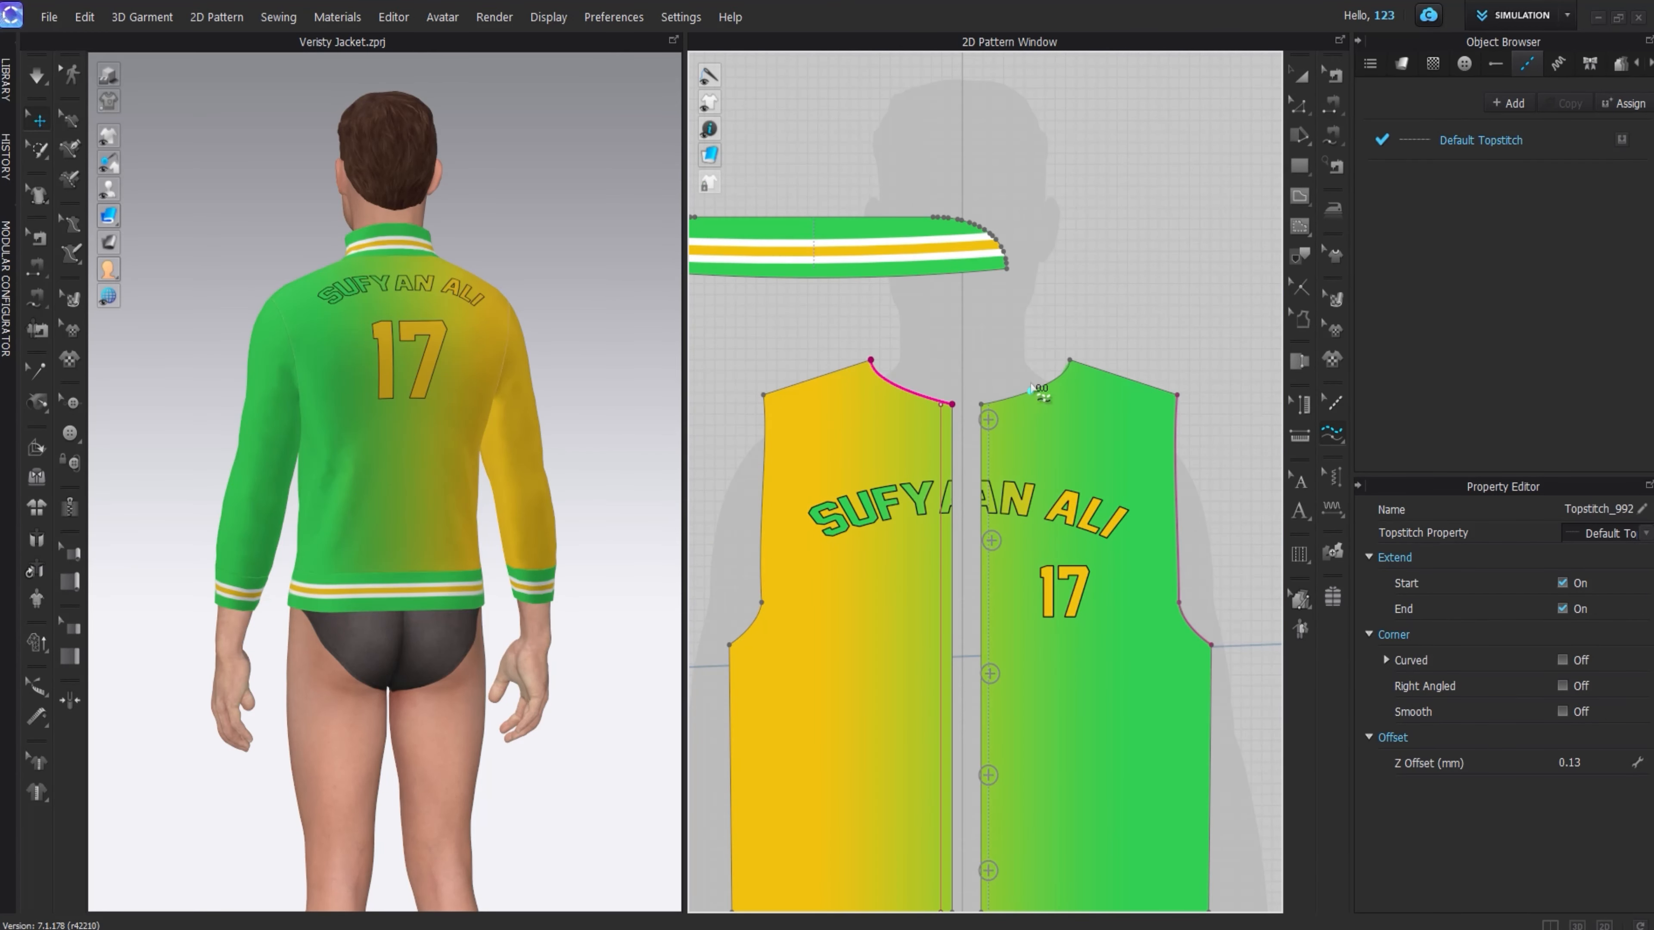
{"action": "left_click", "coordinate": [1009, 408]}
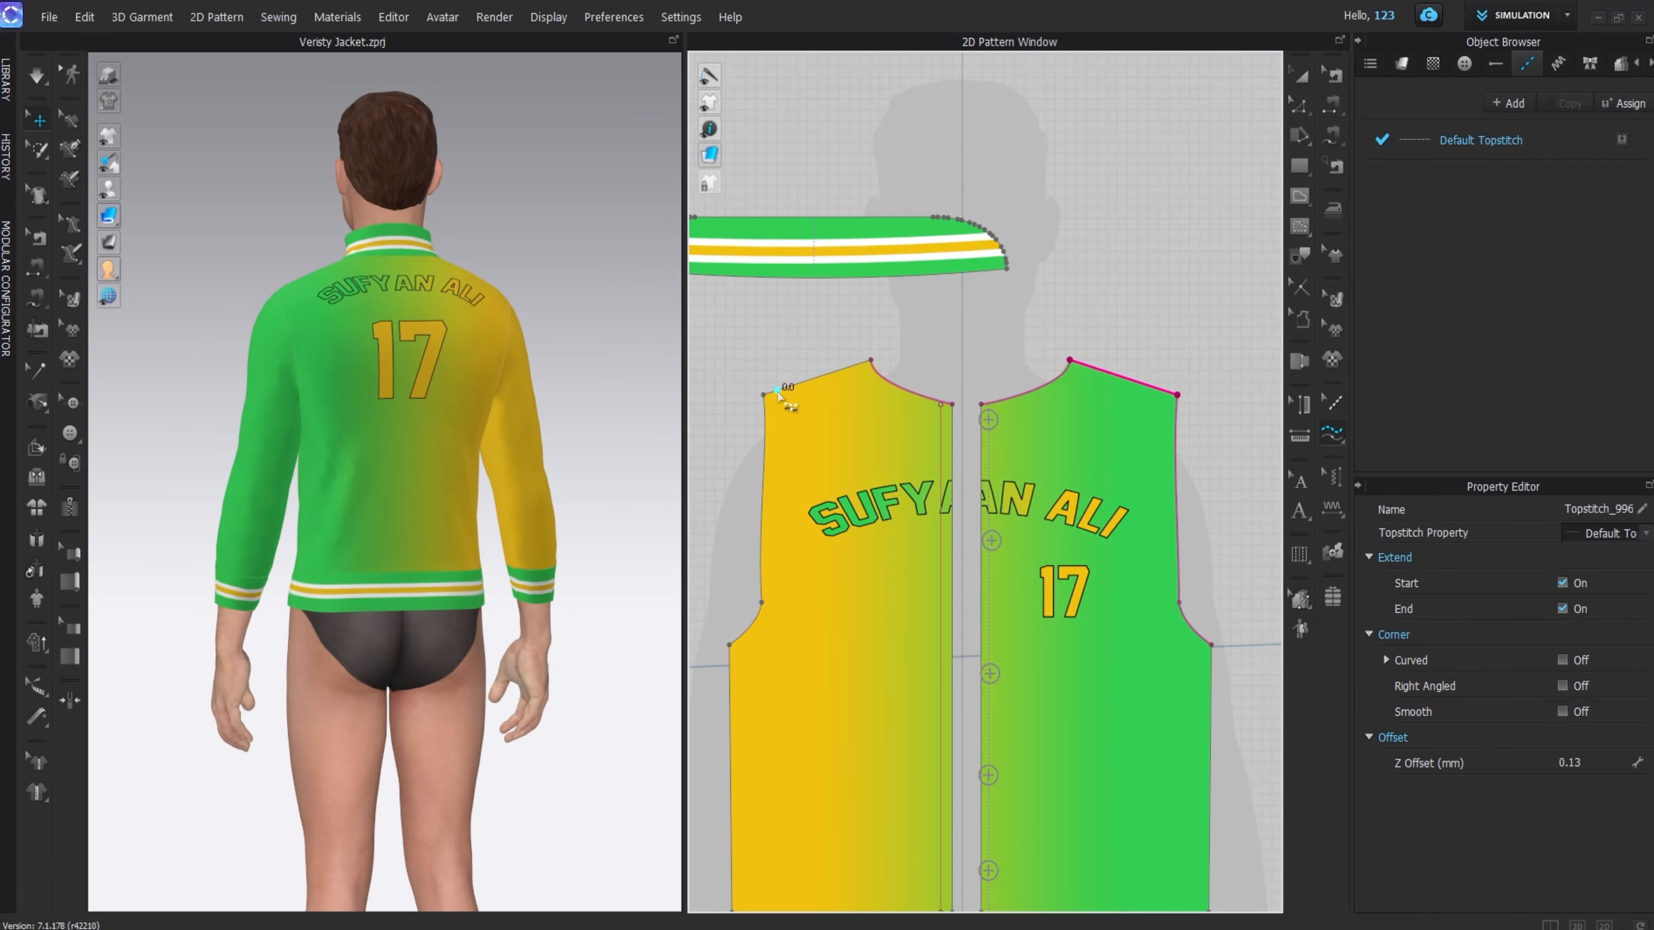
{"action": "left_click", "coordinate": [866, 365]}
- Topstitch the yellow front panel's armhole and the side seams of both front panels
{"action": "left_click", "coordinate": [731, 644]}
{"action": "scroll", "coordinate": [731, 644], "scroll_direction": "down", "scroll_amount": 2}
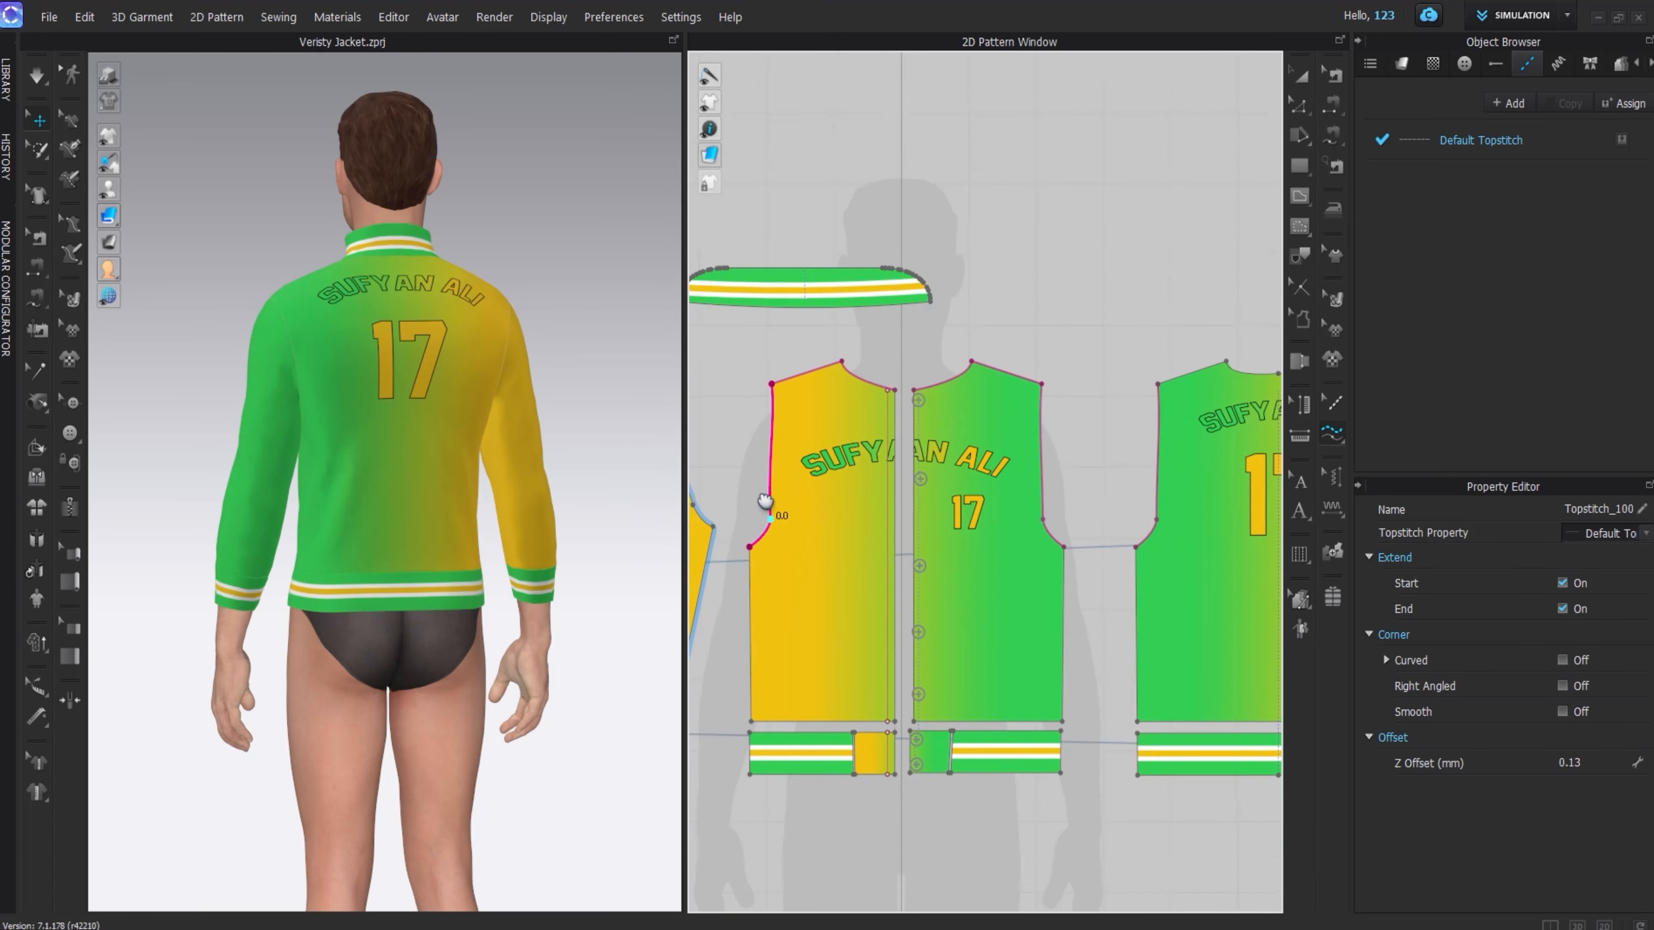
{"action": "middle_click_drag", "start_coordinate": [730, 643], "coordinate": [752, 444]}
{"action": "left_click", "coordinate": [754, 525]}
{"action": "left_click", "coordinate": [1065, 521]}
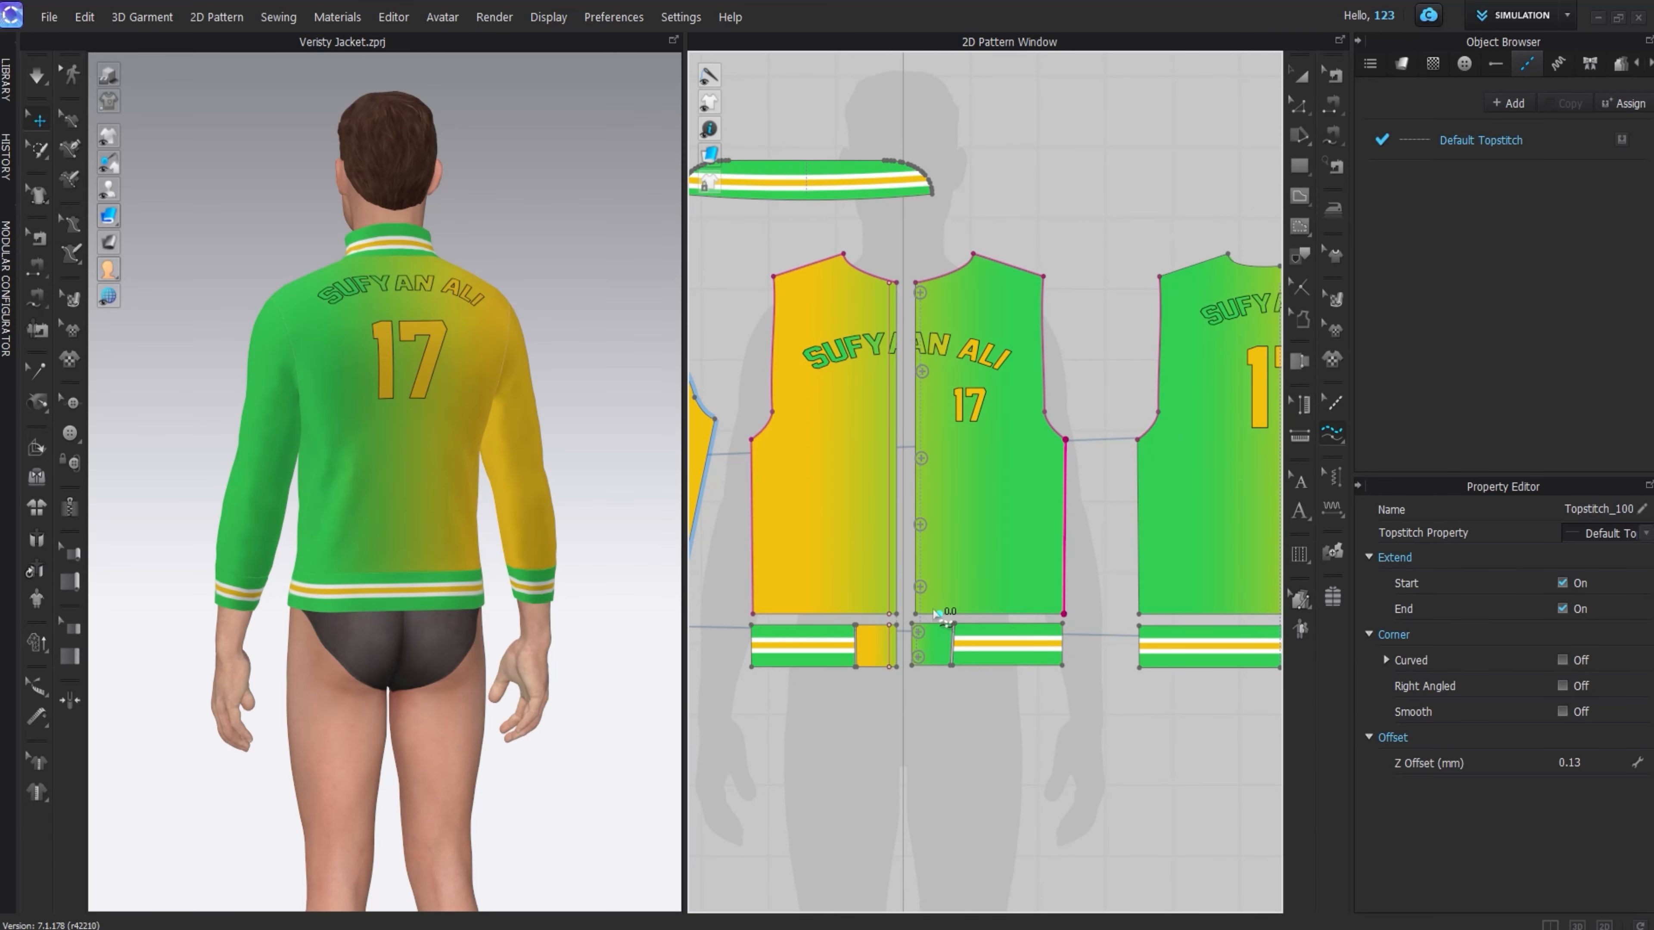
- Topstitch the green front panel's centre edge and the bottom edges of both front panels
{"action": "scroll", "coordinate": [915, 619], "scroll_direction": "up", "scroll_amount": 2}
{"action": "left_click", "coordinate": [913, 621]}
{"action": "scroll", "coordinate": [929, 320], "scroll_direction": "up", "scroll_amount": 2}
{"action": "middle_click_drag", "start_coordinate": [929, 321], "coordinate": [923, 480]}
{"action": "left_click", "coordinate": [900, 125]}
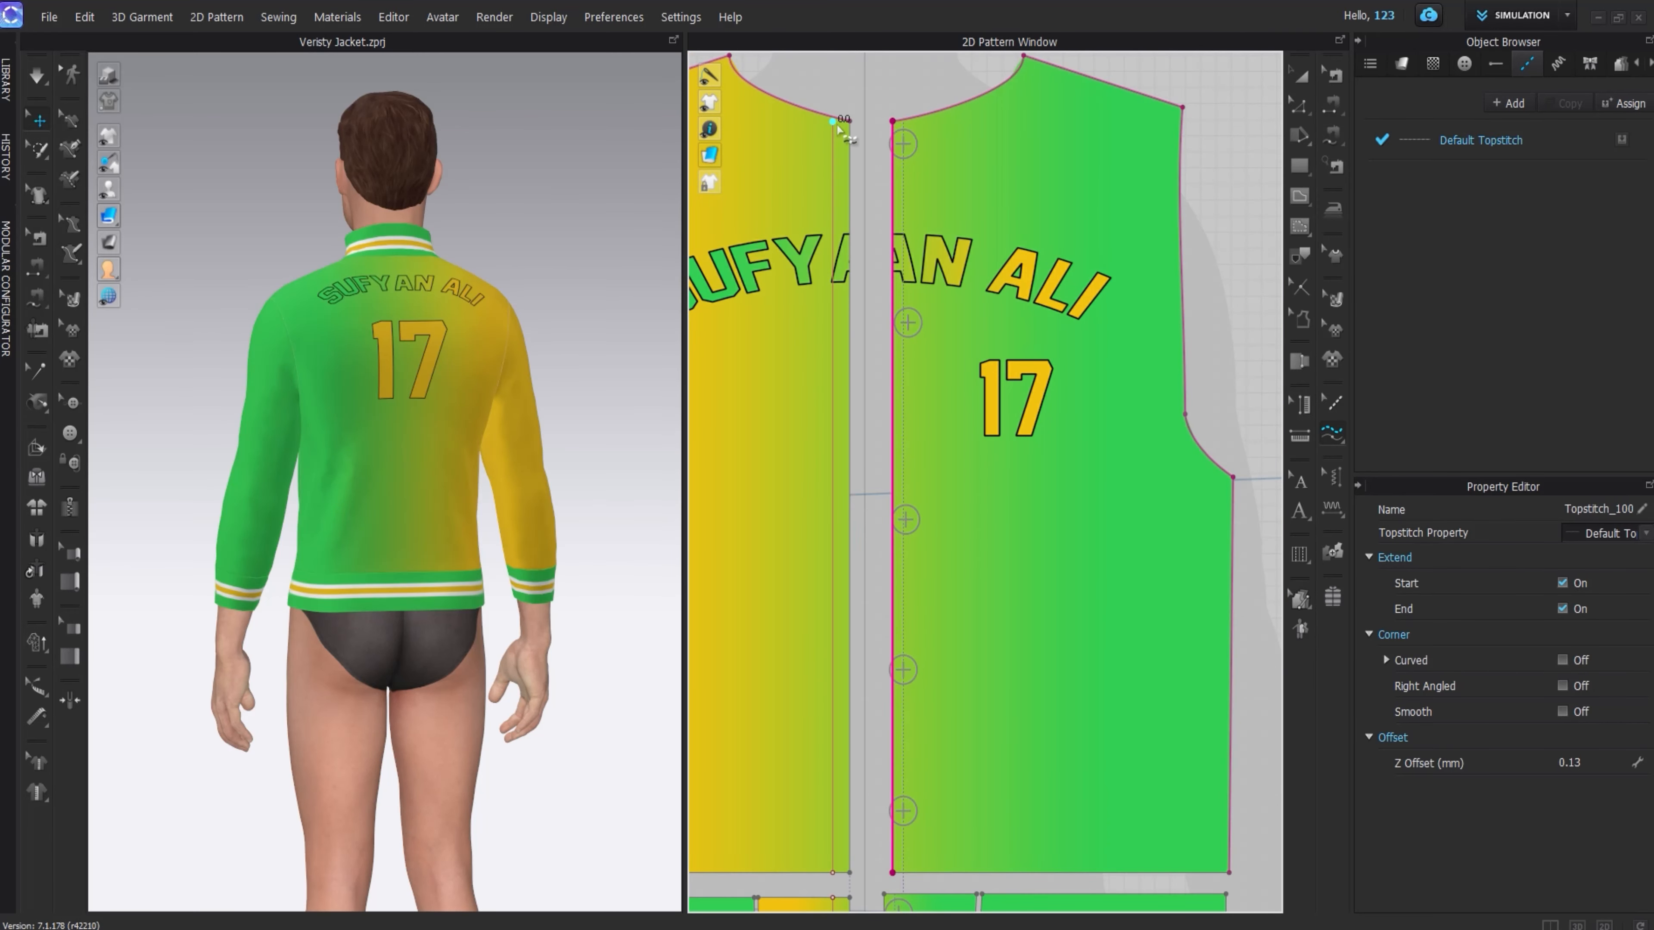
{"action": "scroll", "coordinate": [835, 127], "scroll_direction": "down", "scroll_amount": 3}
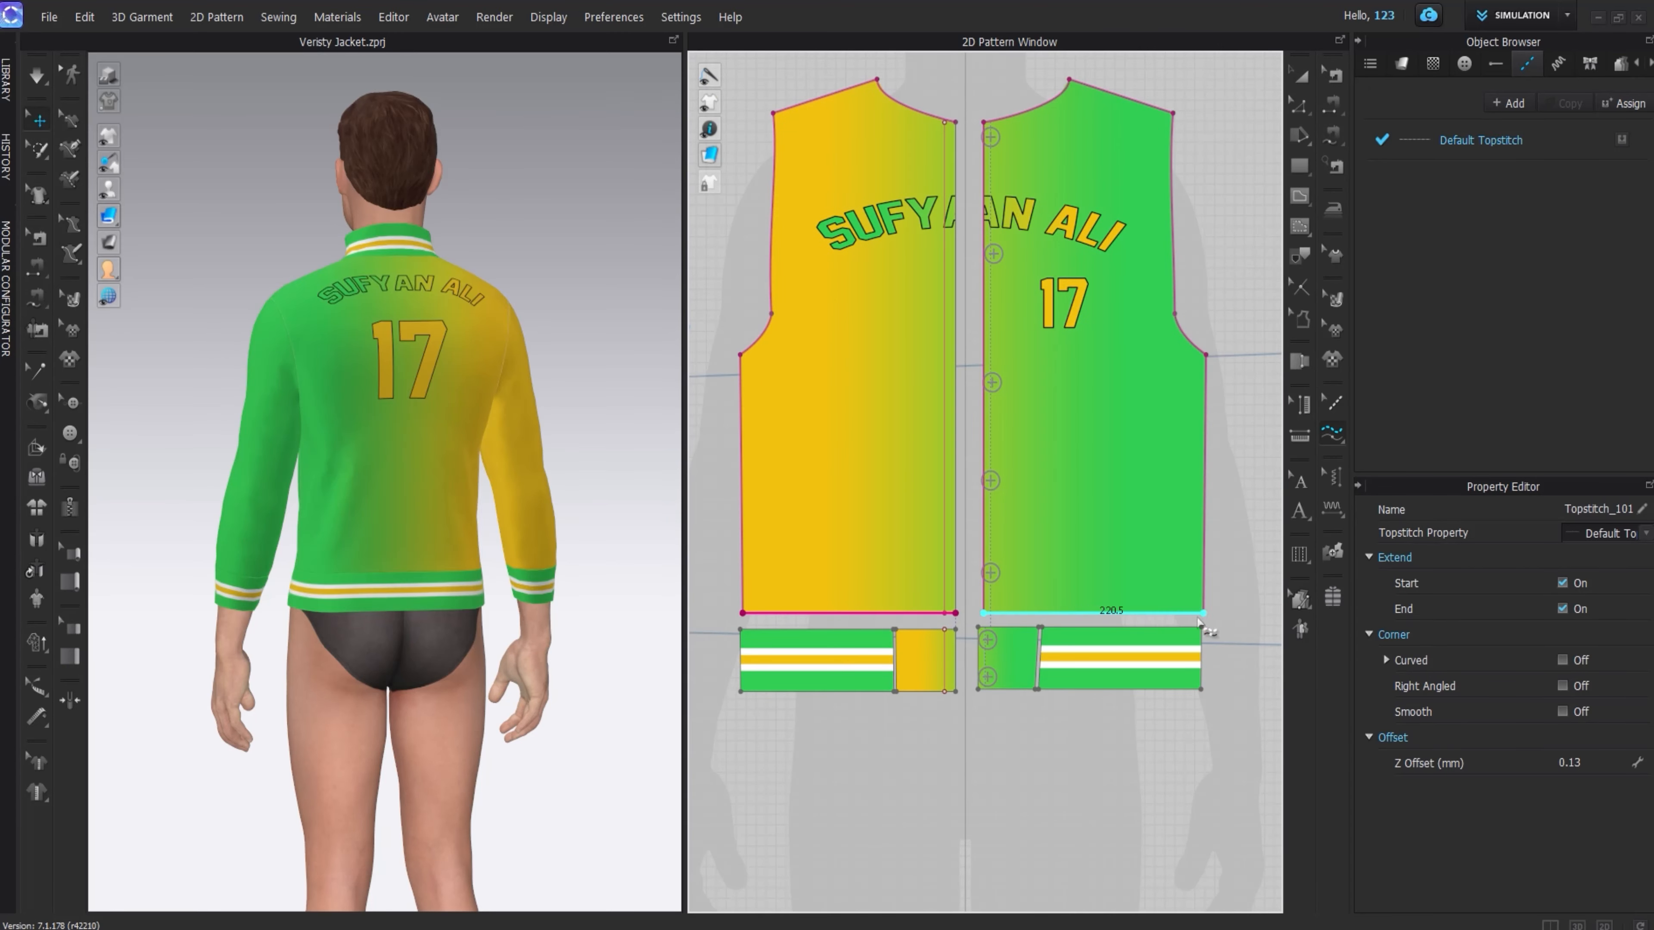
{"action": "left_click", "coordinate": [1159, 614]}
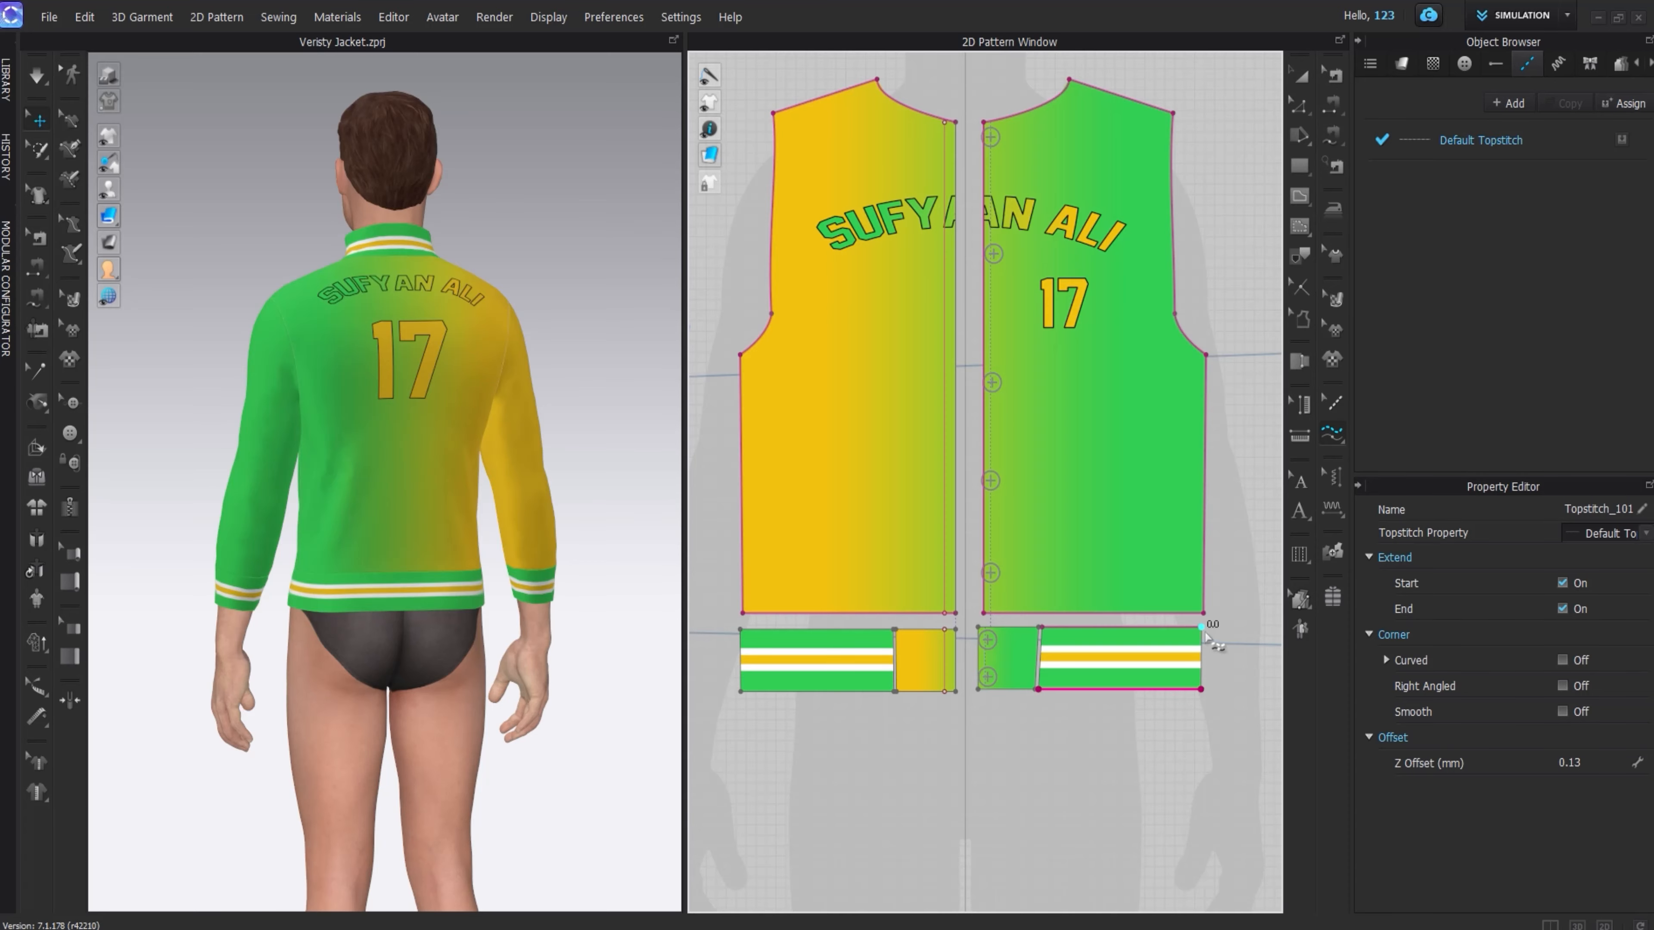
- Topstitch the edges of the striped waistband piece below the green front panel
{"action": "left_click", "coordinate": [1203, 630]}
{"action": "left_click", "coordinate": [1205, 691]}
{"action": "scroll", "coordinate": [996, 687], "scroll_direction": "up", "scroll_amount": 4}
{"action": "left_click", "coordinate": [1137, 513]}
{"action": "left_click", "coordinate": [1138, 694]}
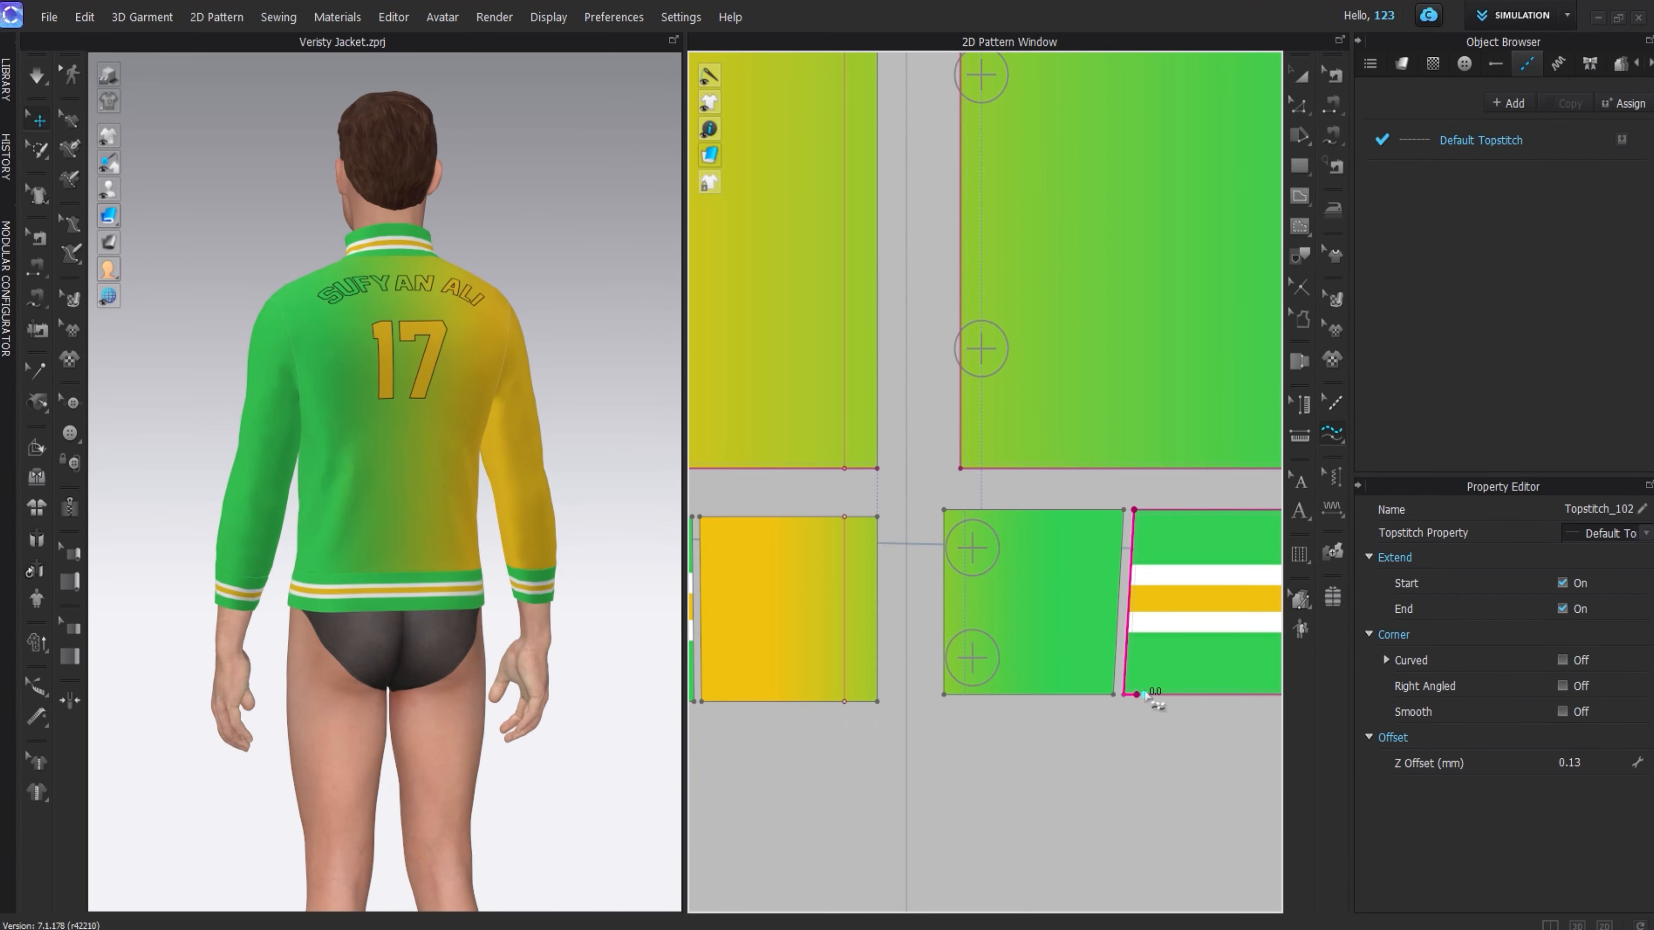
- Topstitch all four edges of the green waistband tab that holds the two buttons
{"action": "scroll", "coordinate": [1138, 618], "scroll_direction": "up", "scroll_amount": 4}
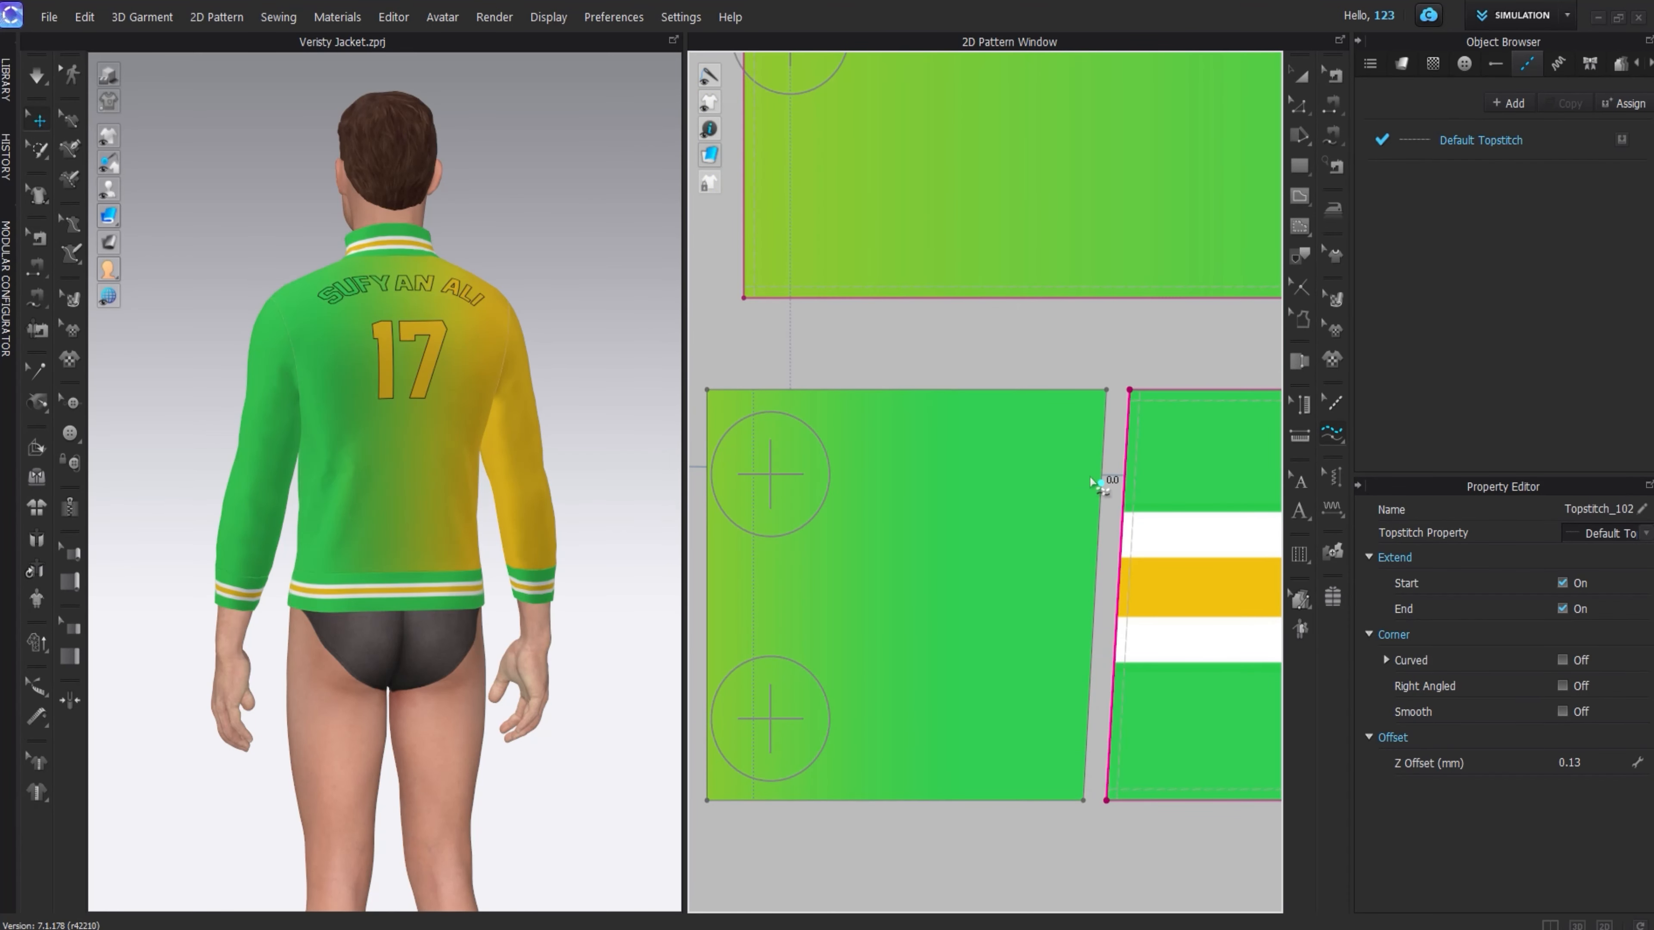
{"action": "left_click", "coordinate": [1084, 798]}
{"action": "middle_click_drag", "start_coordinate": [791, 429], "coordinate": [907, 433]}
{"action": "left_click", "coordinate": [823, 396]}
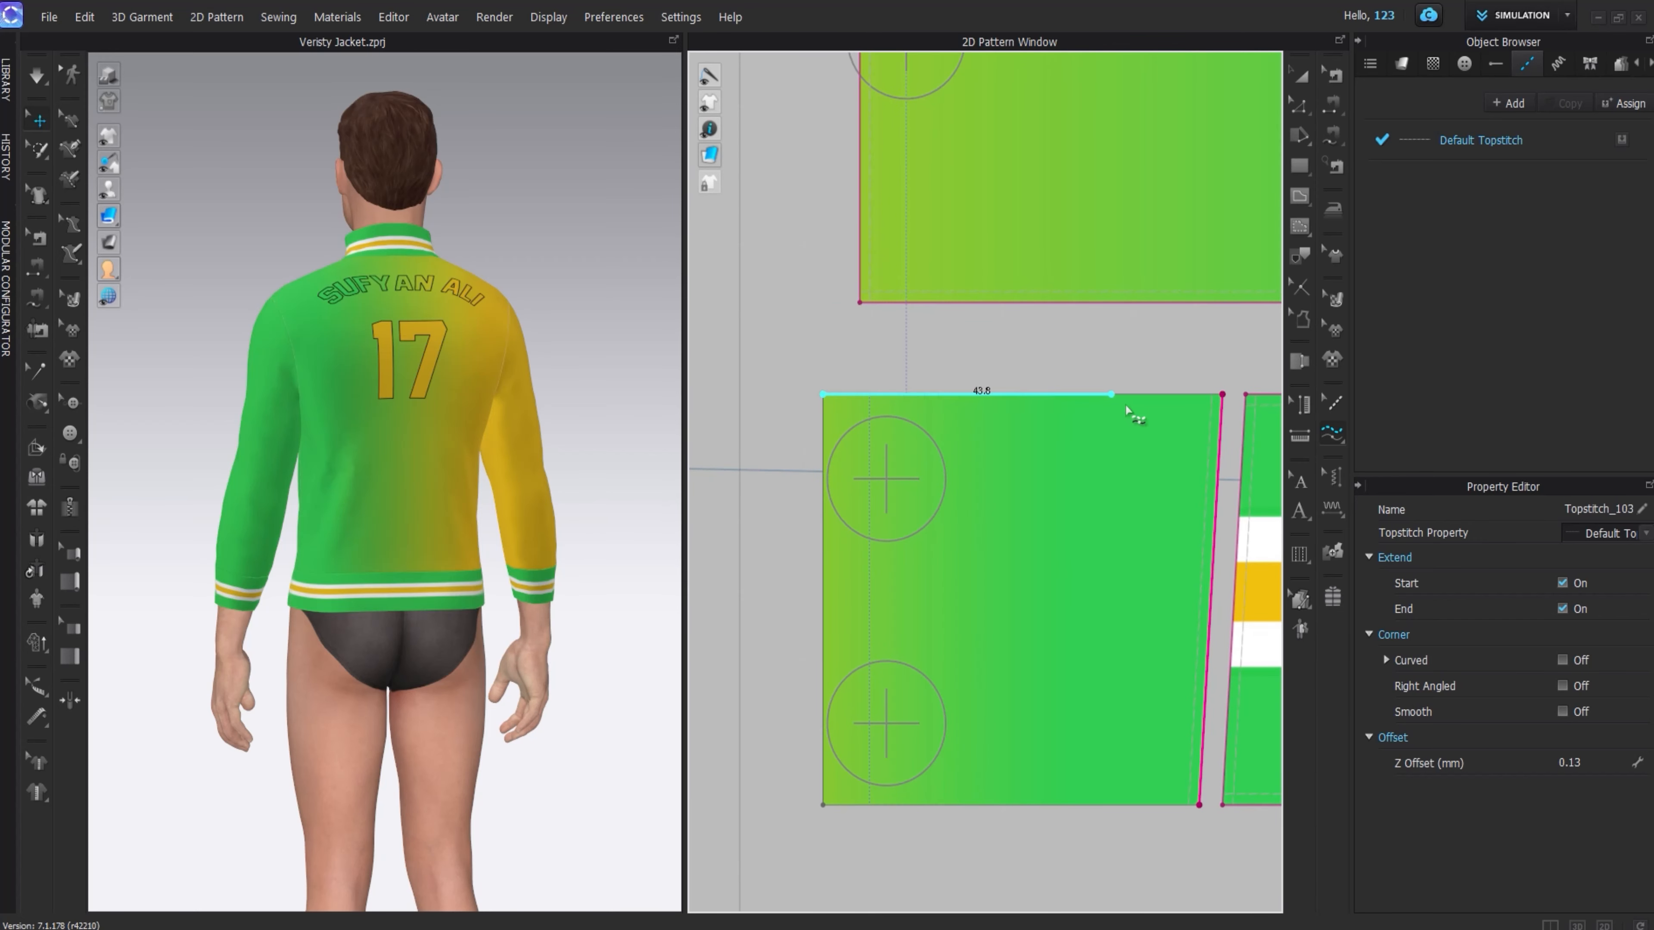
{"action": "left_click", "coordinate": [1223, 396]}
{"action": "left_click", "coordinate": [824, 806]}
{"action": "left_click", "coordinate": [1199, 806]}
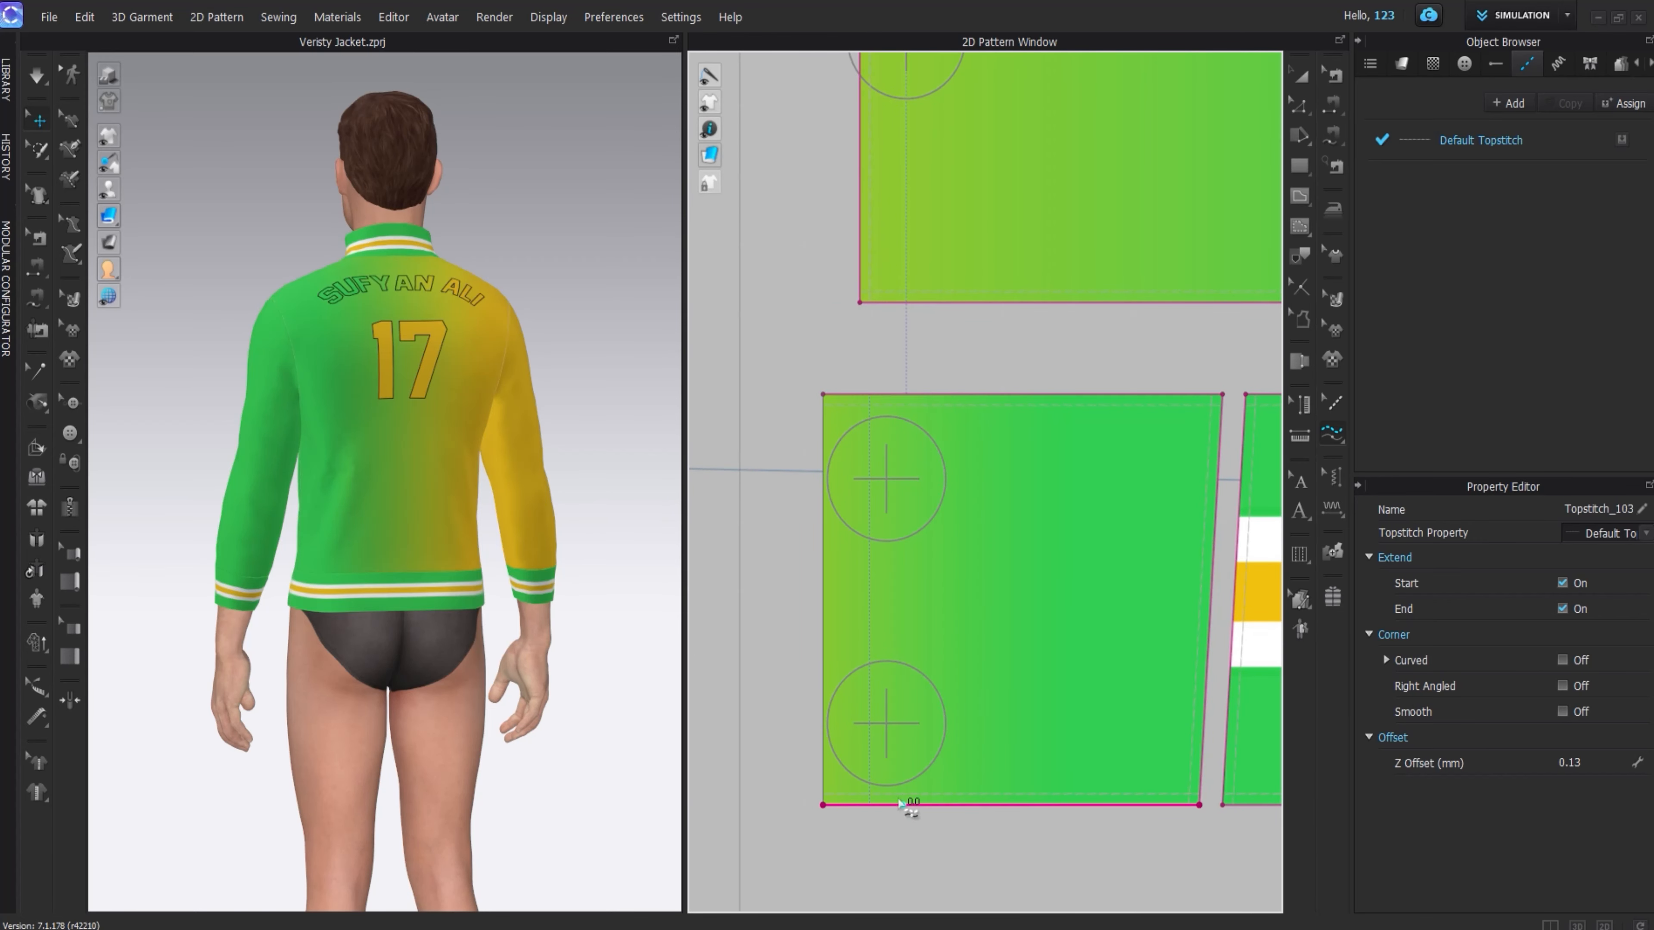
{"action": "left_click", "coordinate": [822, 806]}
{"action": "left_click", "coordinate": [824, 395]}
{"action": "scroll", "coordinate": [879, 469], "scroll_direction": "down", "scroll_amount": 3}
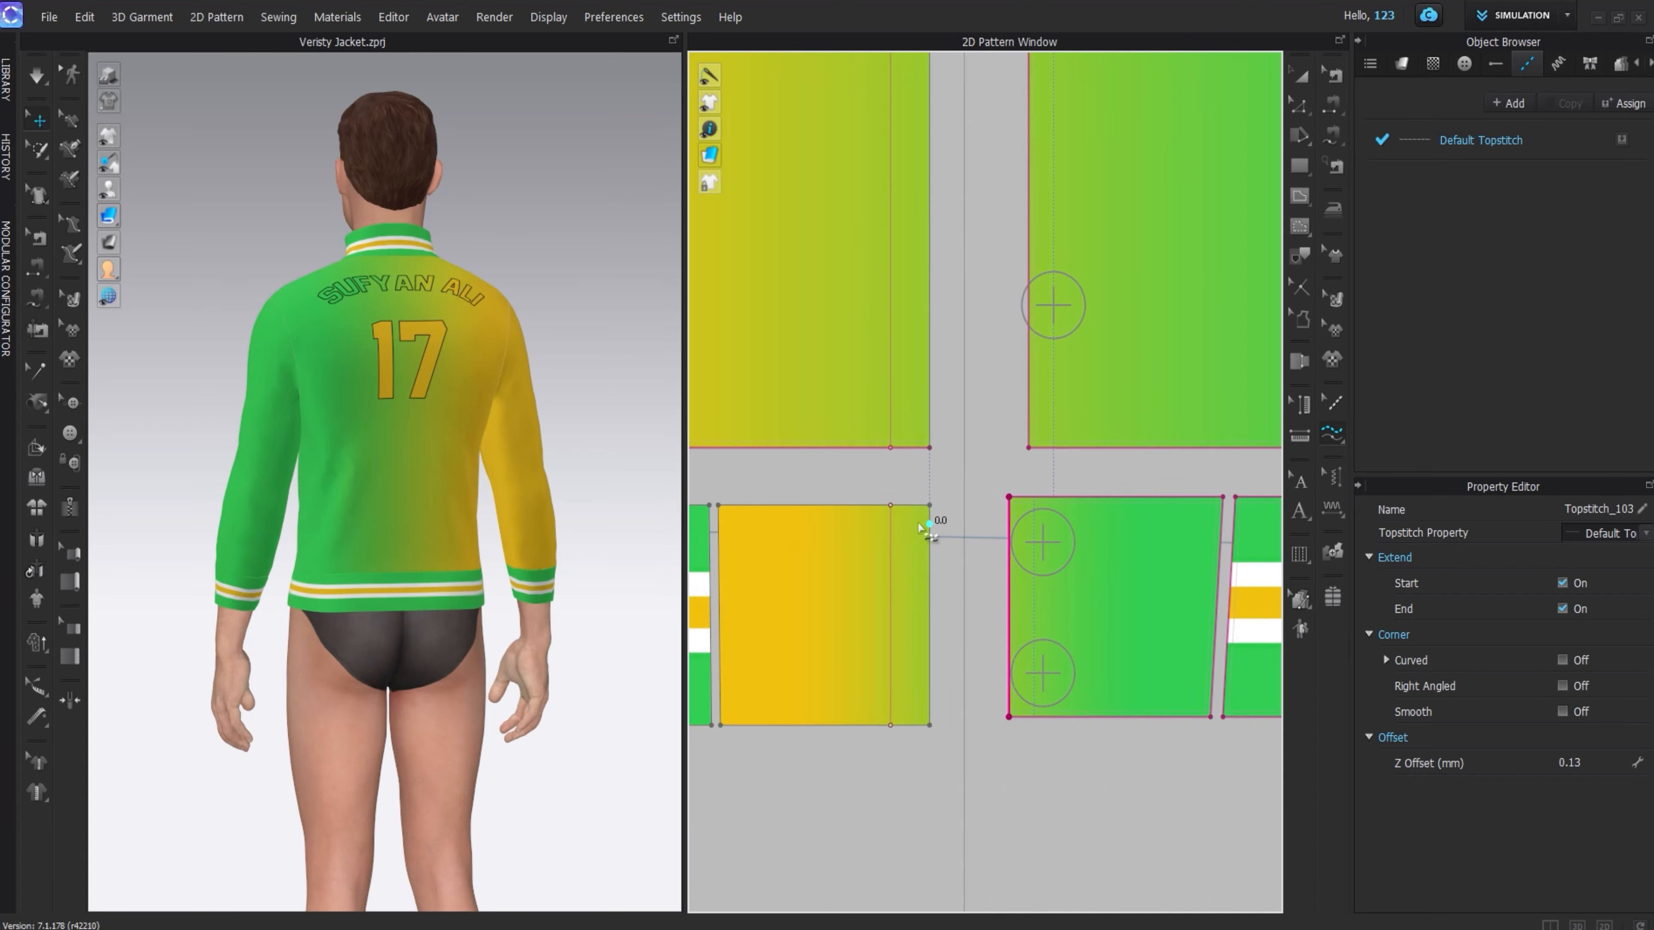
- Topstitch all four edges of the plain yellow waistband tab below the yellow front panel
{"action": "left_click", "coordinate": [930, 506]}
{"action": "left_click", "coordinate": [929, 724]}
{"action": "left_click", "coordinate": [719, 506]}
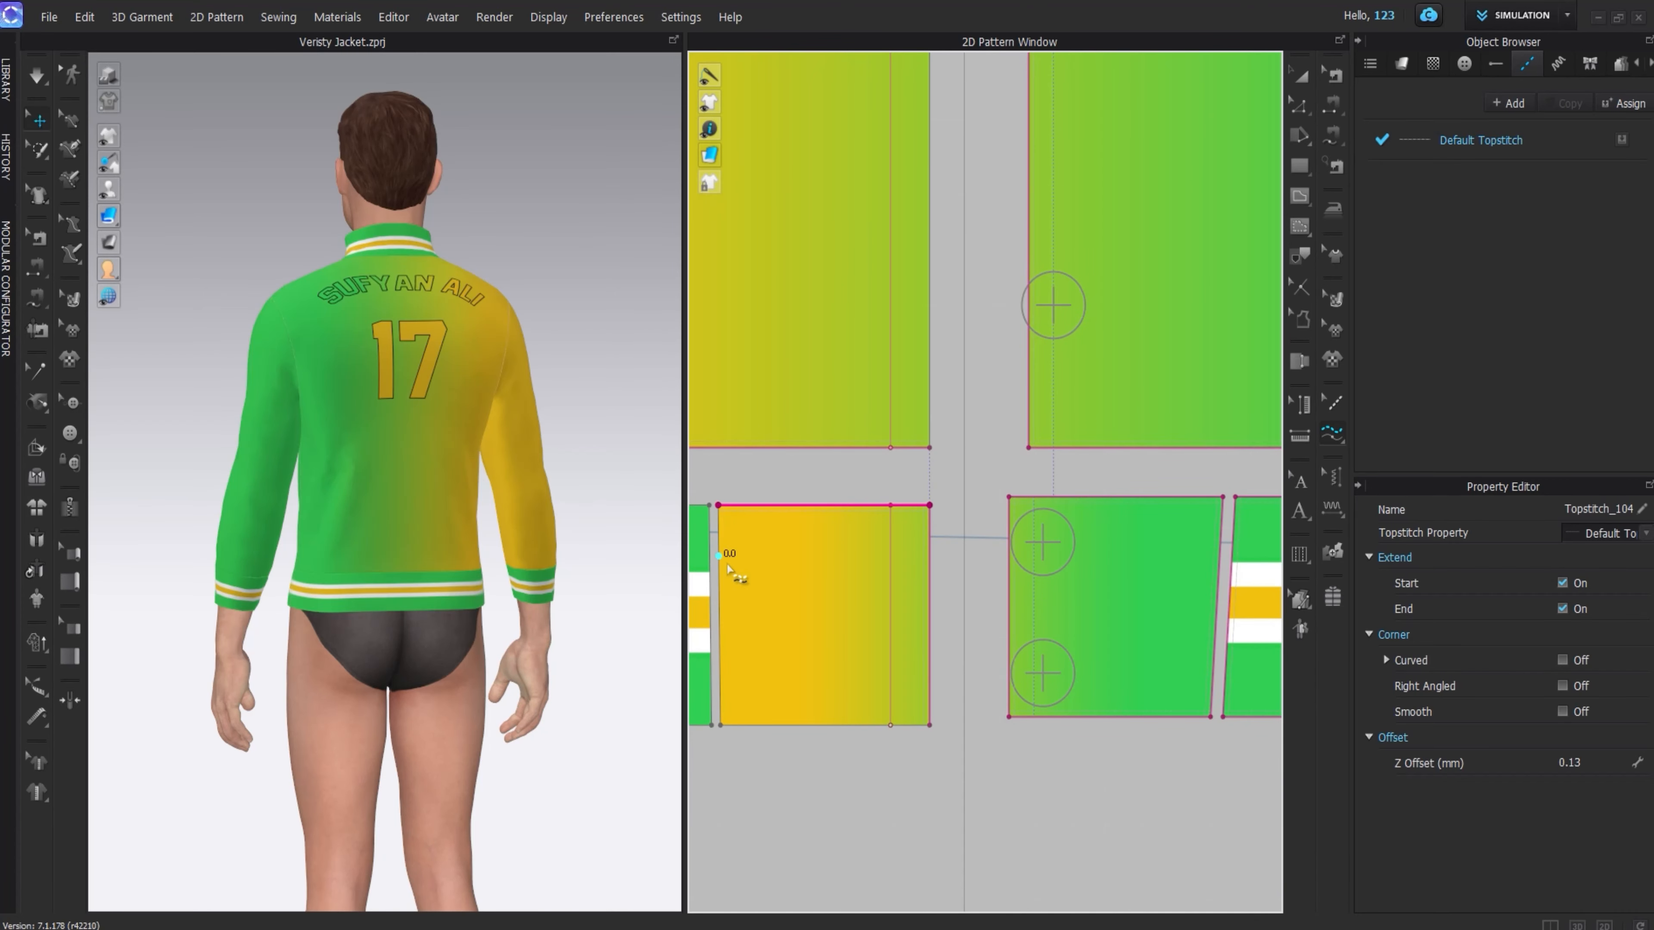
{"action": "left_click", "coordinate": [721, 727]}
{"action": "left_click", "coordinate": [929, 726]}
{"action": "middle_click_drag", "start_coordinate": [876, 732], "coordinate": [1084, 756]}
{"action": "left_click", "coordinate": [929, 750]}
{"action": "left_click", "coordinate": [927, 529]}
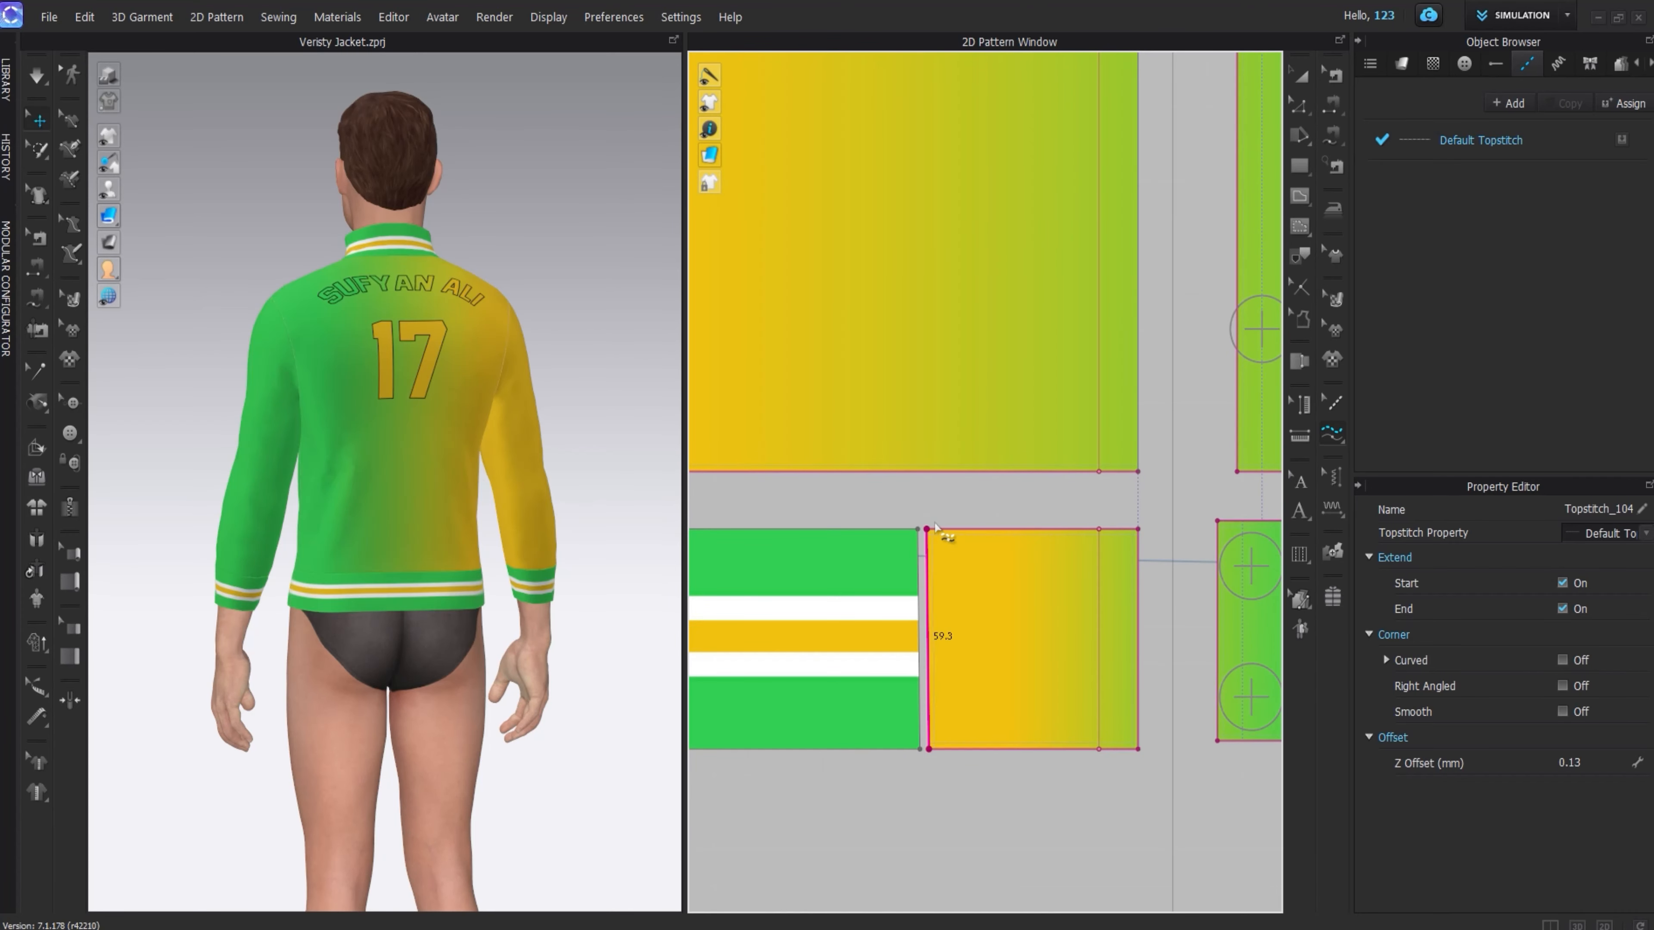
- Topstitch all four edges of the striped waistband piece below the yellow front panel
{"action": "left_click", "coordinate": [918, 530]}
{"action": "left_click", "coordinate": [920, 749]}
{"action": "middle_click_drag", "start_coordinate": [932, 565], "coordinate": [1071, 566]}
{"action": "scroll", "coordinate": [1045, 556], "scroll_direction": "down", "scroll_amount": 5}
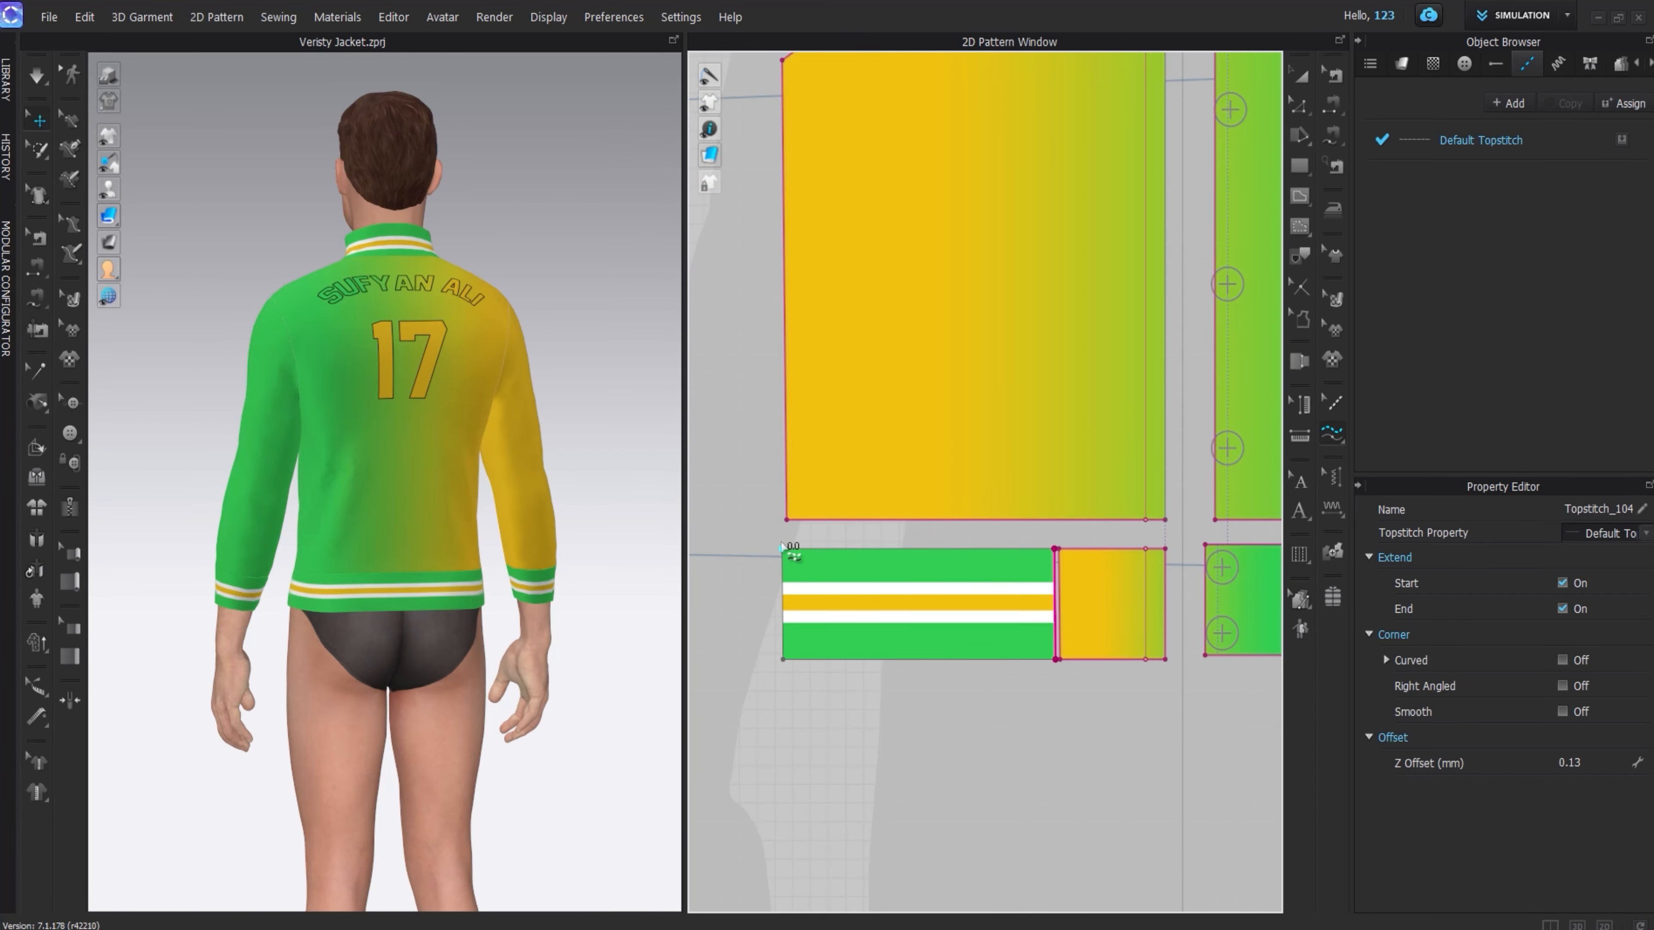
{"action": "left_click", "coordinate": [784, 549]}
{"action": "left_click", "coordinate": [1057, 551]}
{"action": "left_click", "coordinate": [783, 660]}
{"action": "left_click", "coordinate": [1056, 660]}
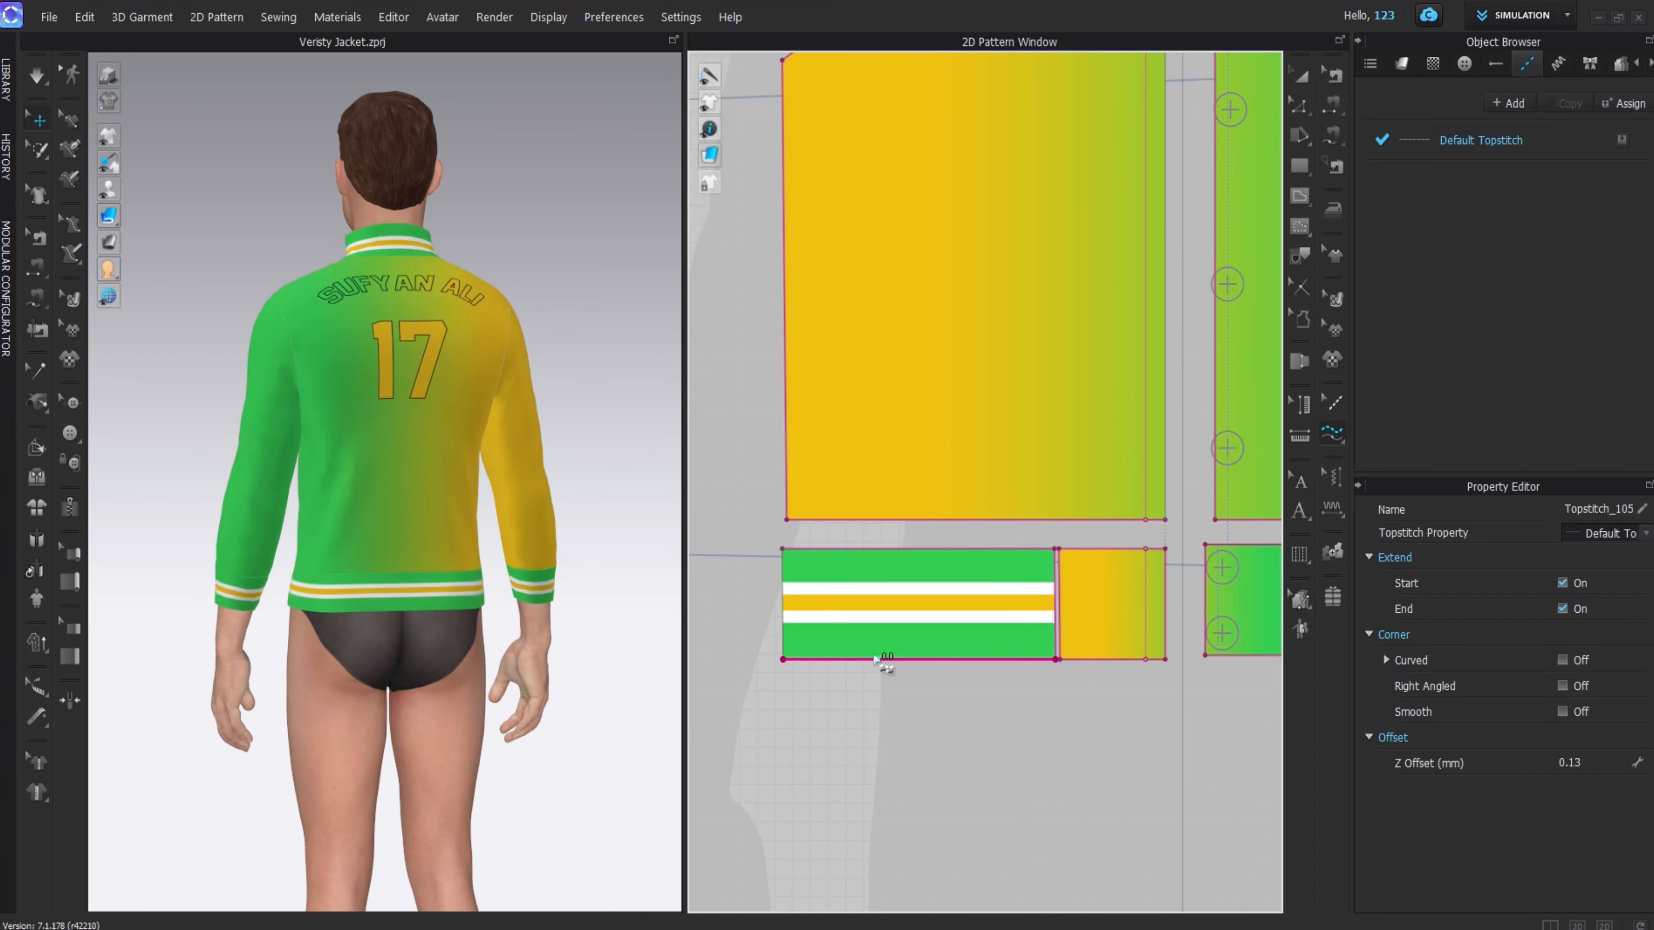
{"action": "left_click", "coordinate": [784, 660]}
- Topstitch the edges of the striped back waistband
{"action": "scroll", "coordinate": [788, 576], "scroll_direction": "down", "scroll_amount": 6}
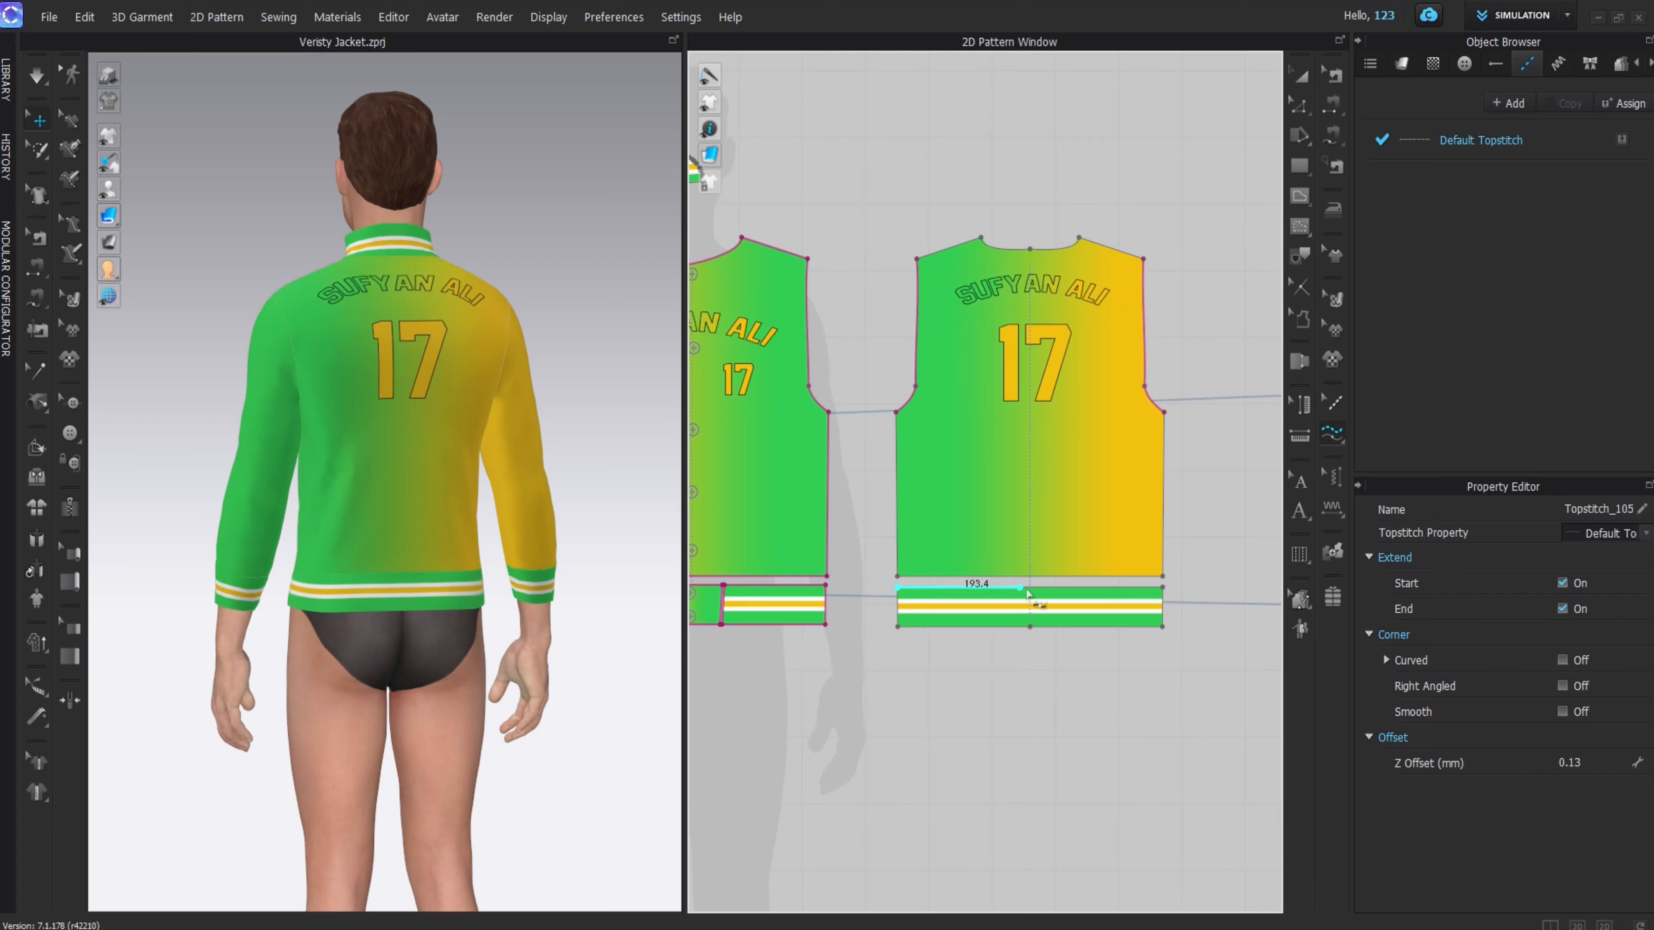
{"action": "left_click", "coordinate": [1163, 589]}
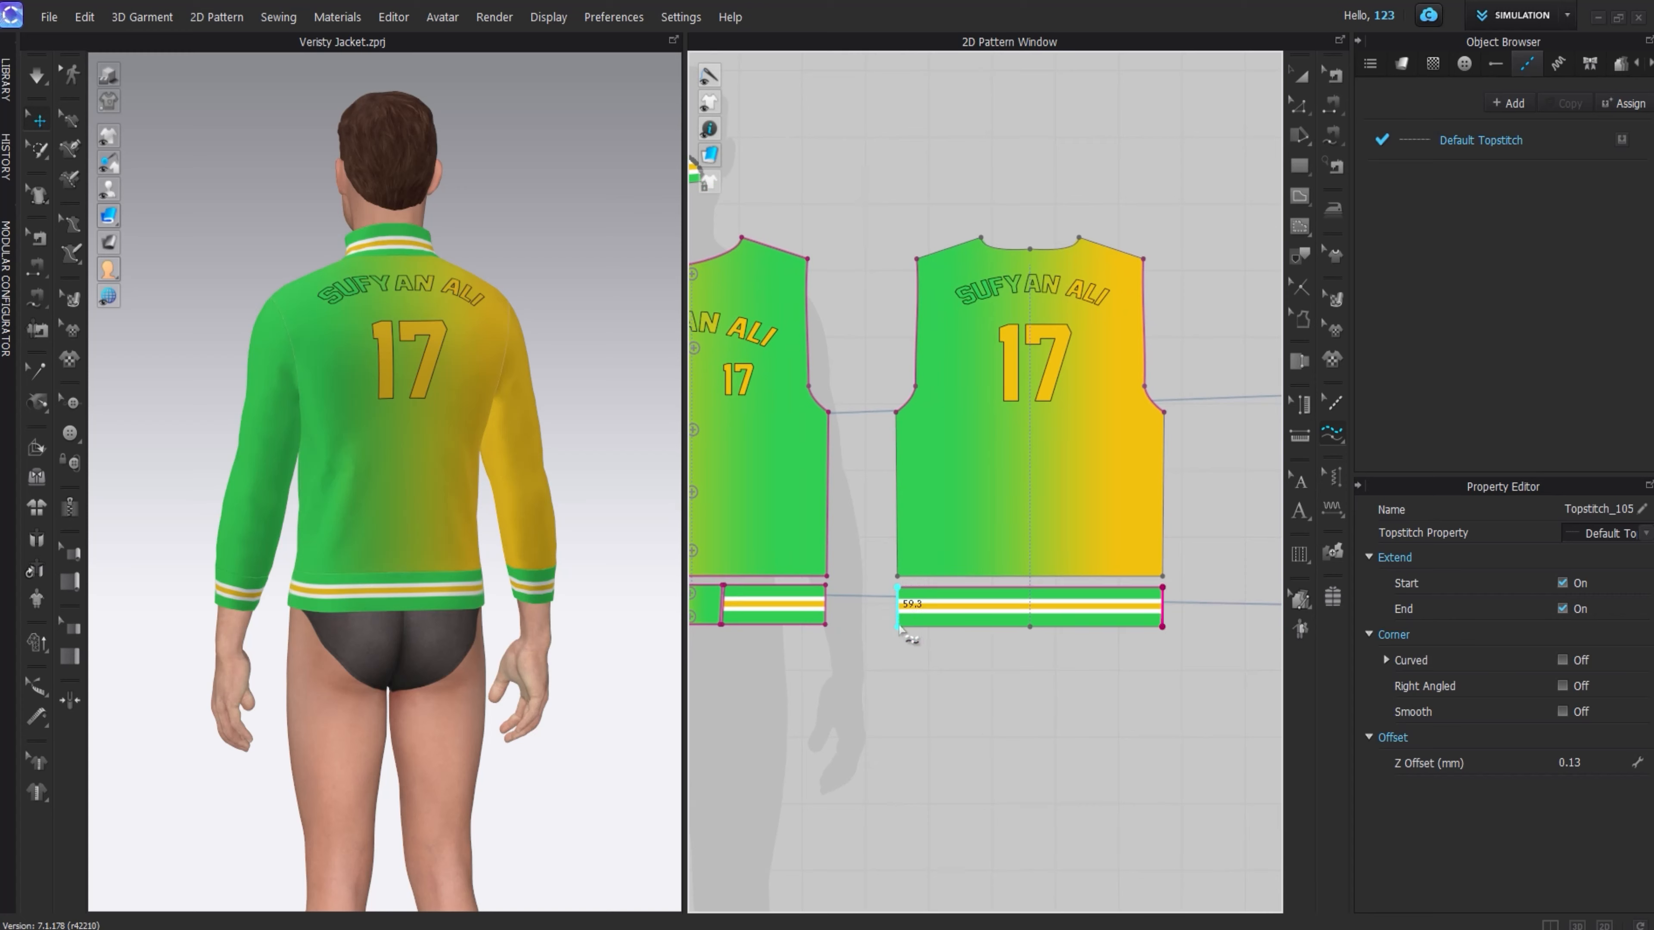
{"action": "left_click", "coordinate": [1160, 630]}
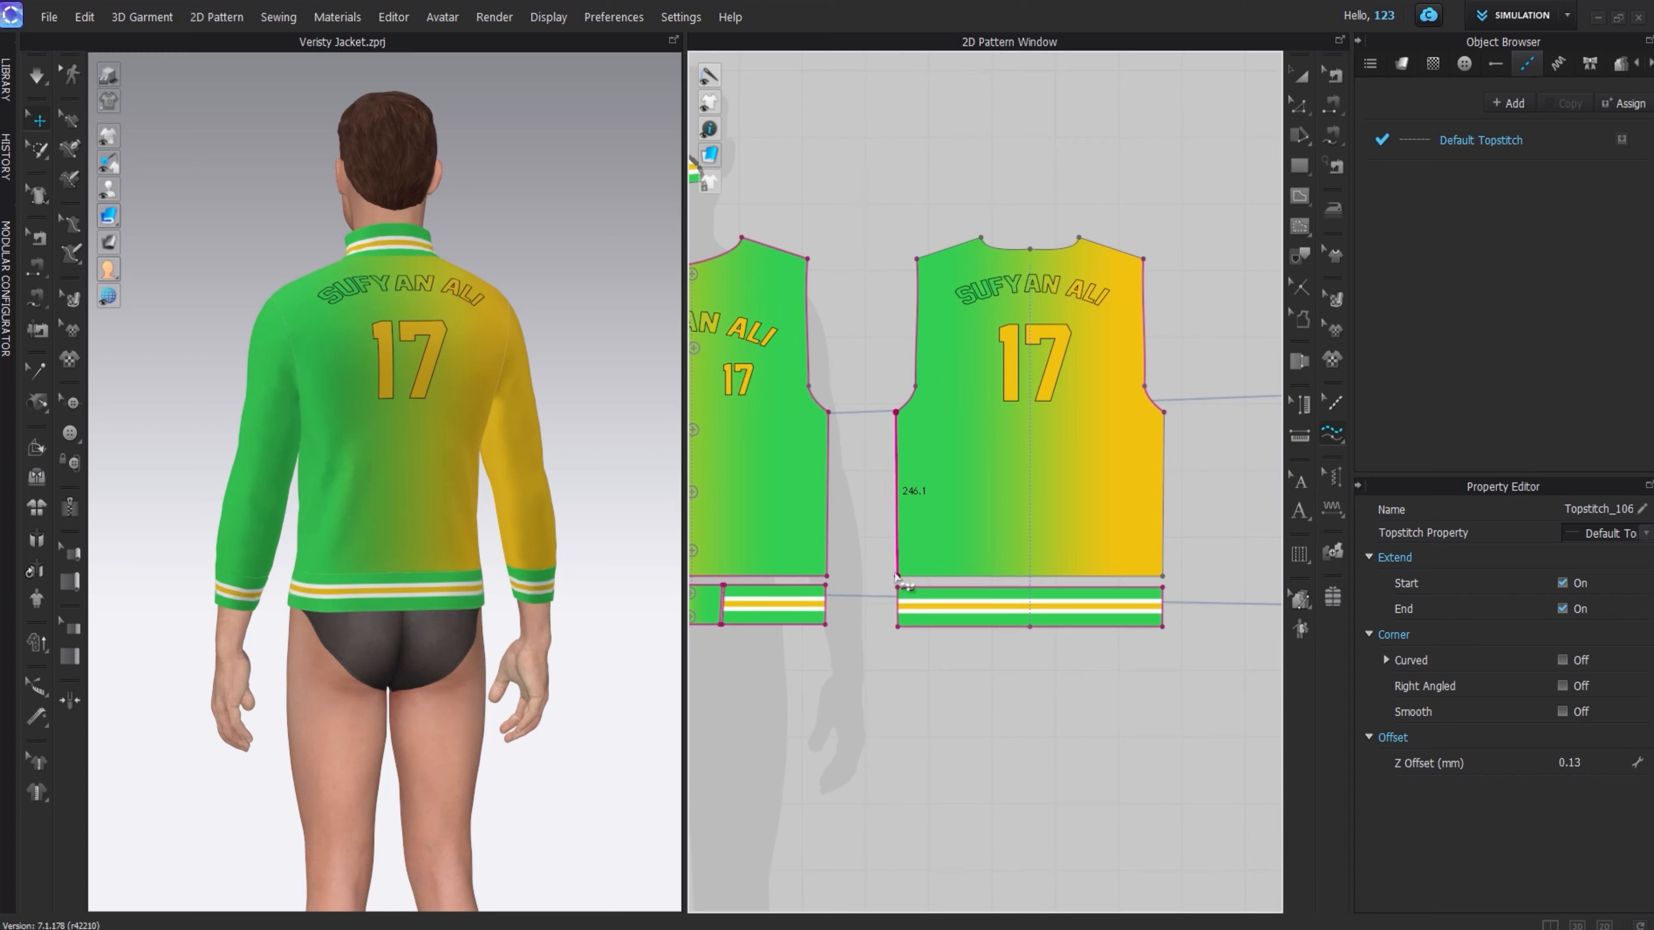
- Topstitch the back panel's side seams and bottom edge, plus one continuous line along its shoulders and neckline
{"action": "left_click", "coordinate": [897, 576]}
{"action": "left_click", "coordinate": [1162, 577]}
{"action": "left_click", "coordinate": [1162, 577]}
{"action": "left_click", "coordinate": [1164, 413]}
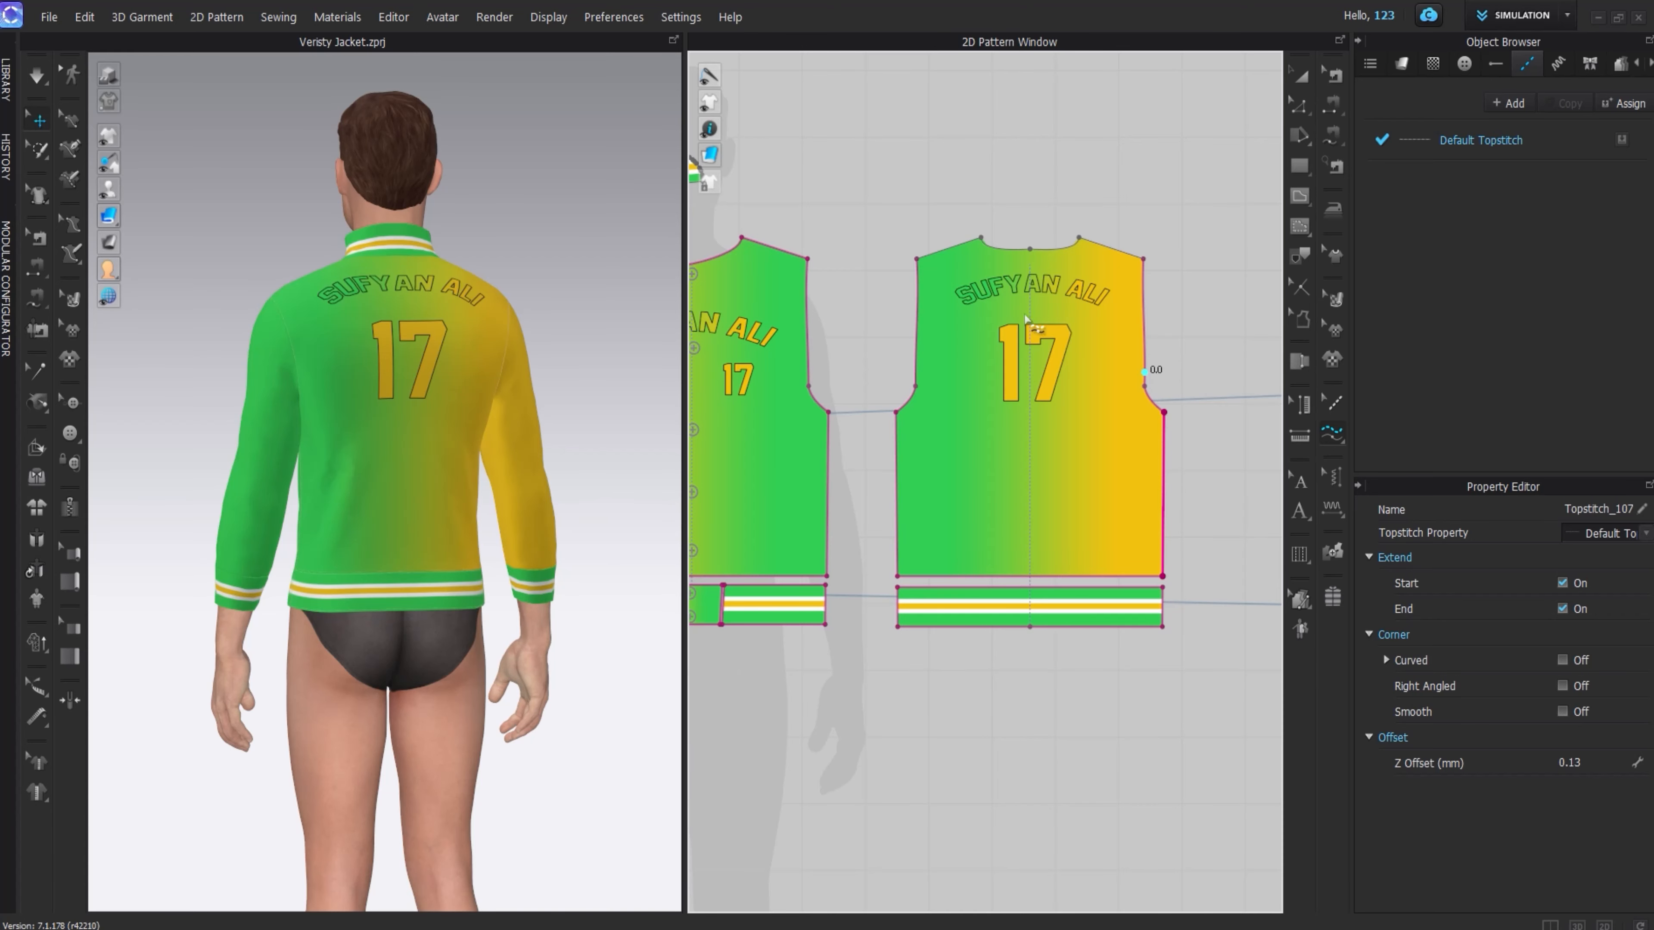
{"action": "left_click", "coordinate": [1144, 260]}
{"action": "middle_click_drag", "start_coordinate": [920, 339], "coordinate": [1107, 479]}
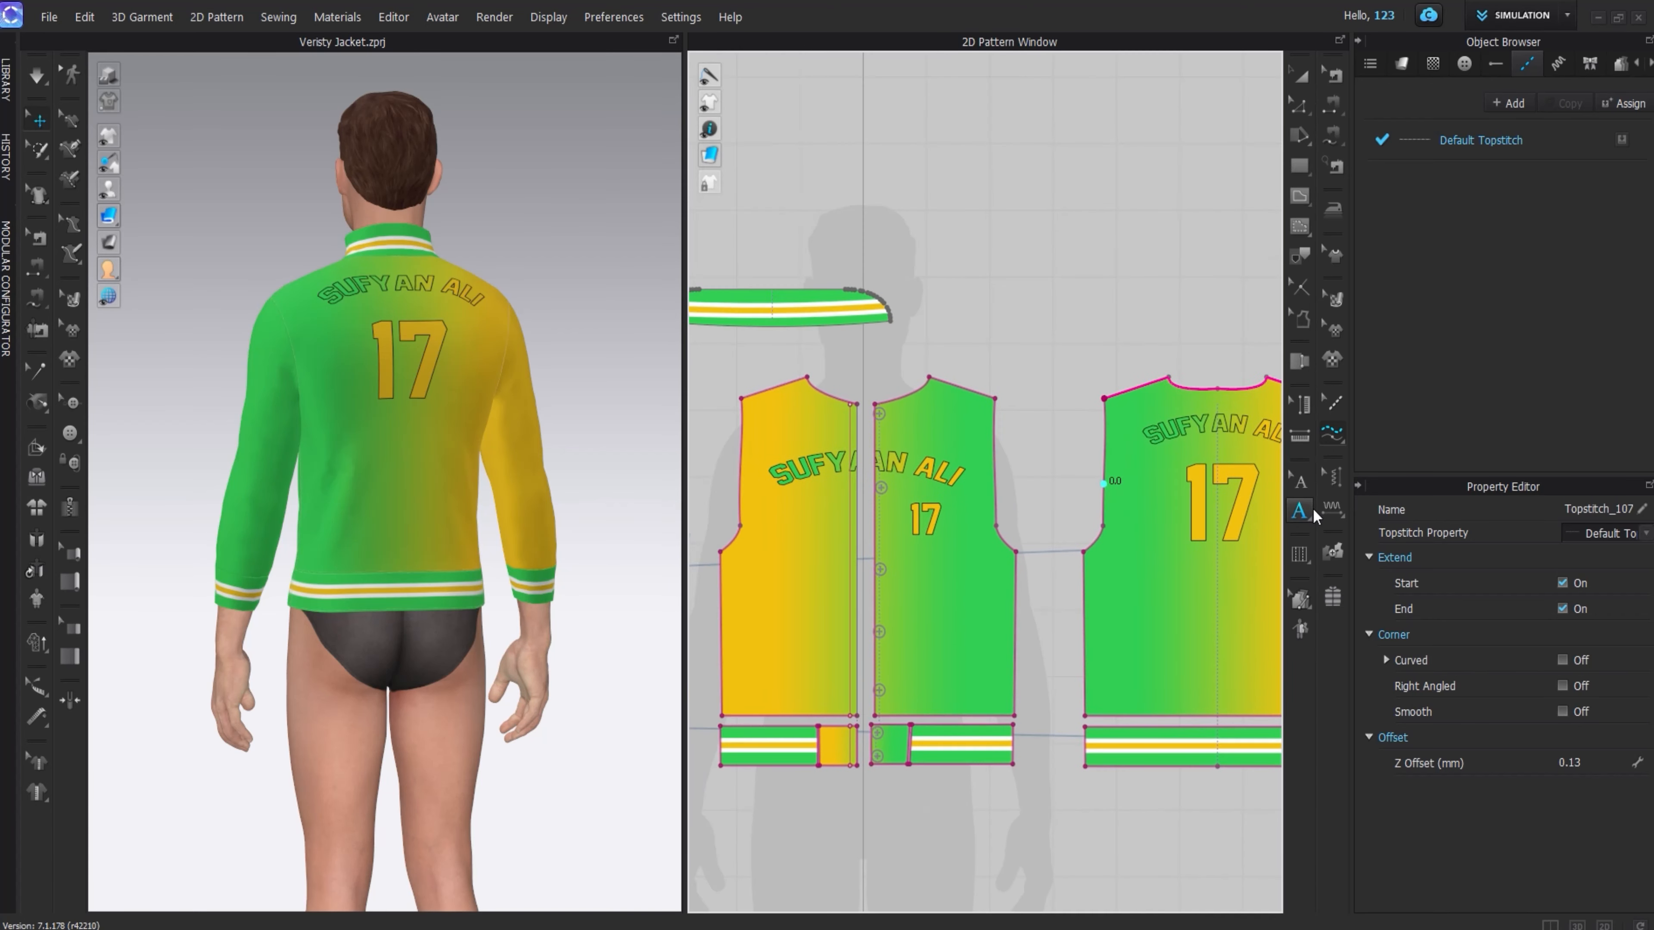
- Replace the separate neckline and shoulder topstitches on both front panels with one continuous topstitch per panel
{"action": "left_click", "coordinate": [1333, 403]}
{"action": "left_click", "coordinate": [955, 387]}
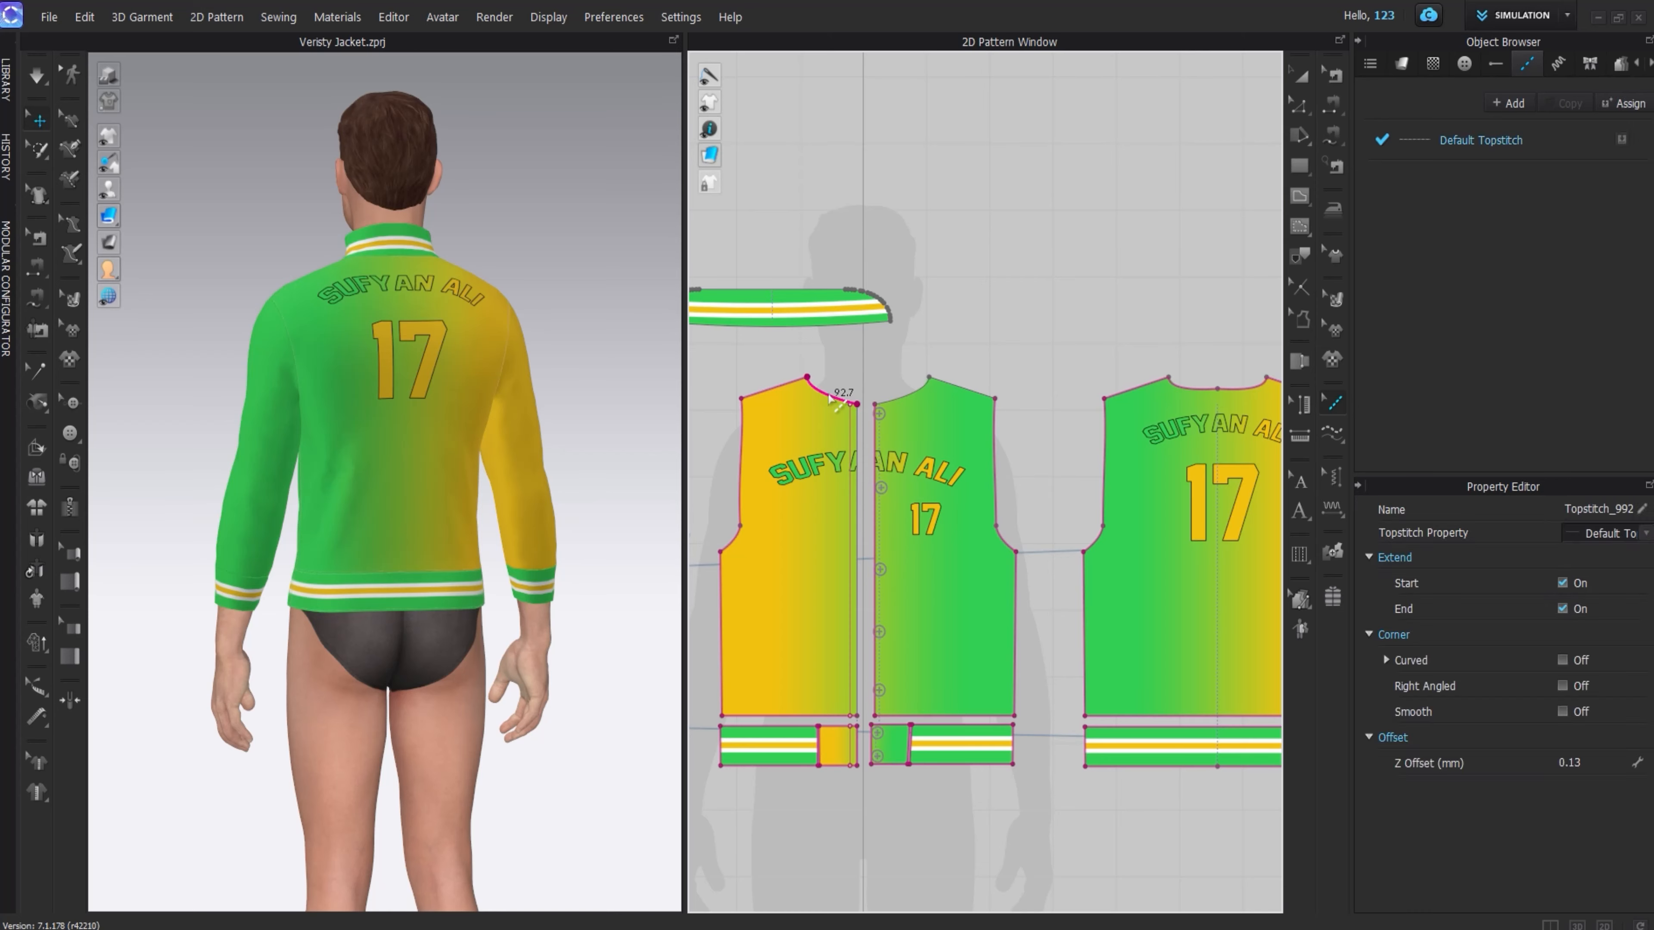
{"action": "left_click", "coordinate": [1332, 432]}
{"action": "left_click", "coordinate": [745, 400]}
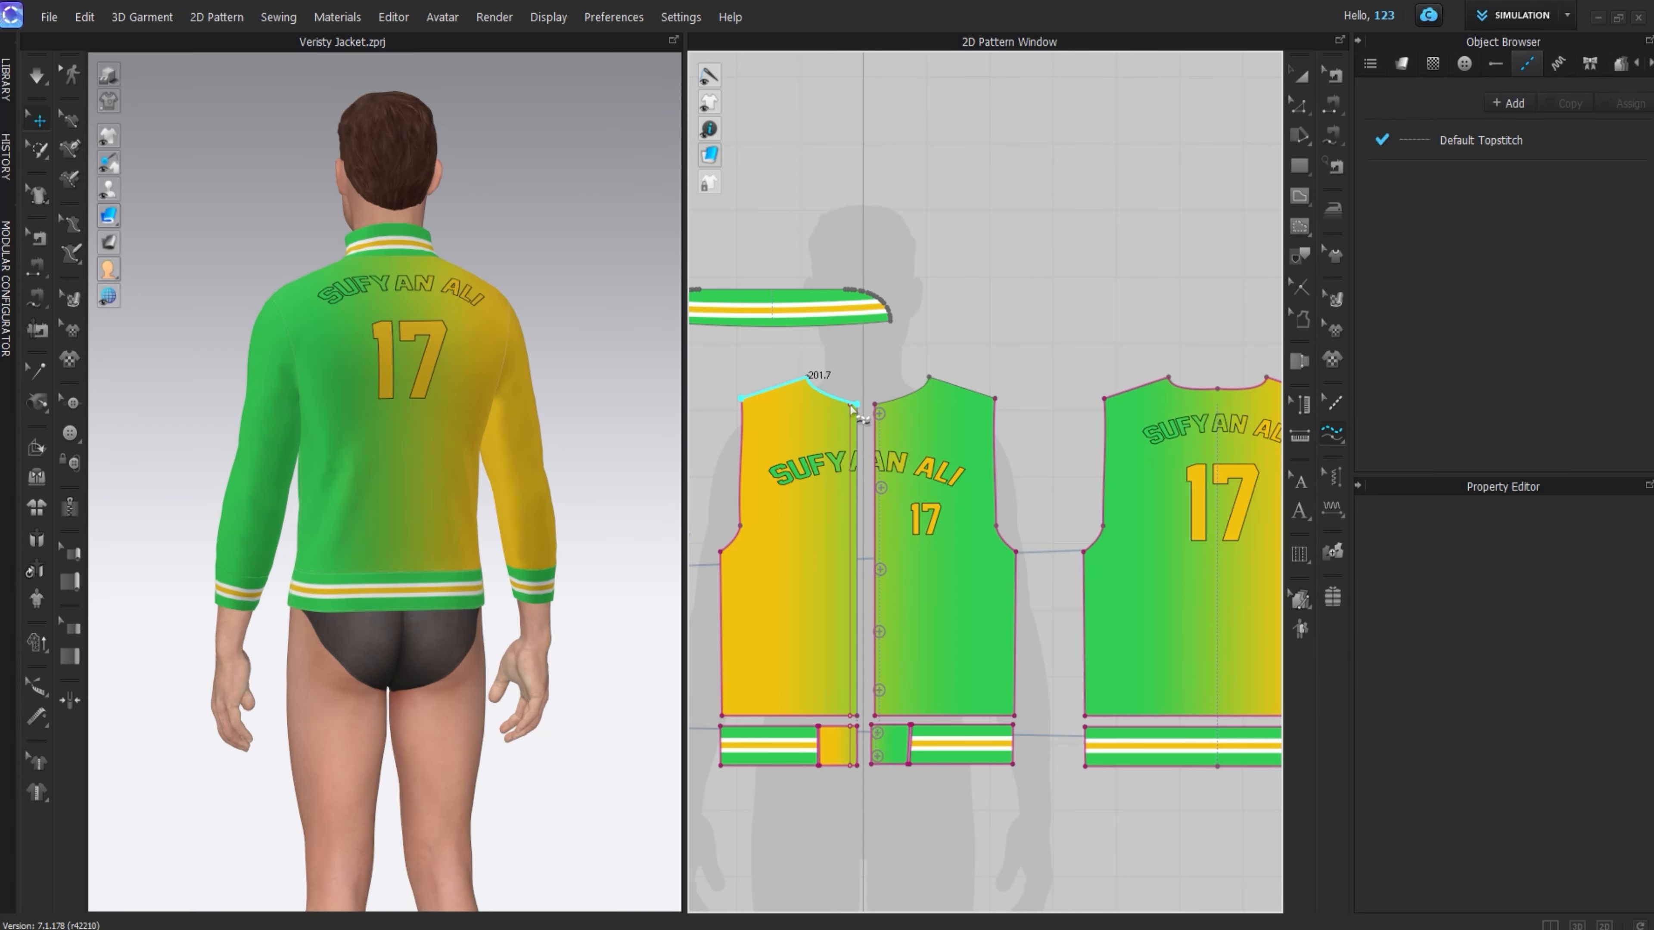
{"action": "left_click", "coordinate": [859, 406]}
{"action": "left_click", "coordinate": [895, 406]}
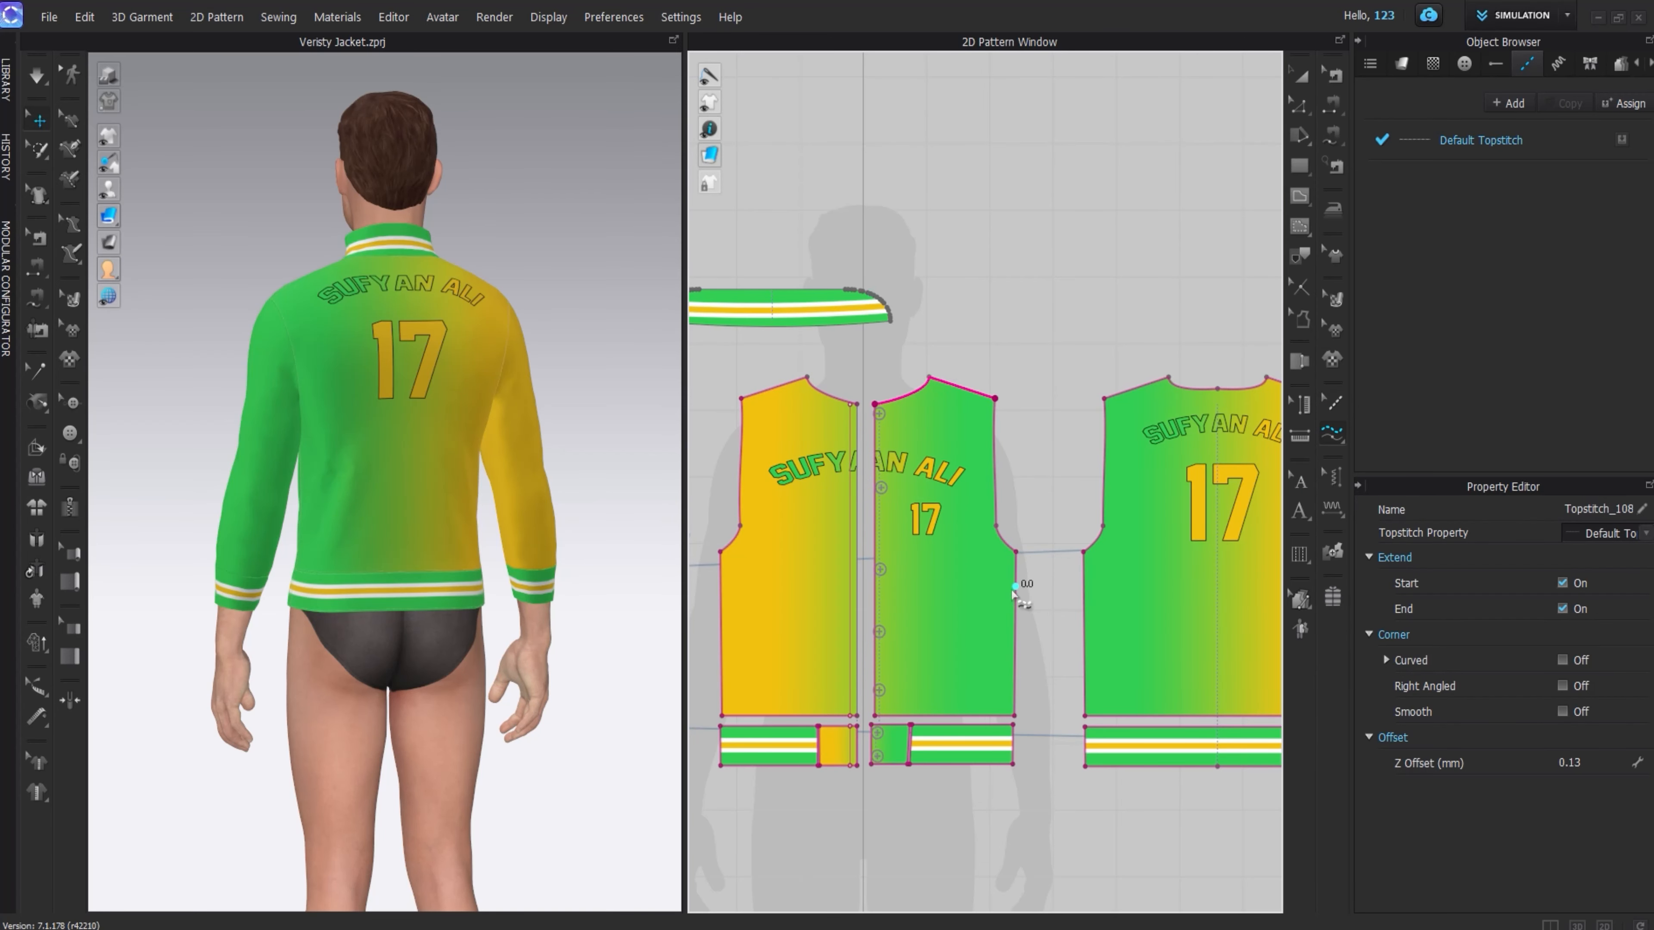
- Topstitch the yellow sleeve's cap curve and both side edges
{"action": "scroll", "coordinate": [1011, 594], "scroll_direction": "down", "scroll_amount": 2}
{"action": "middle_click_drag", "start_coordinate": [742, 606], "coordinate": [916, 597]}
{"action": "left_click", "coordinate": [923, 535]}
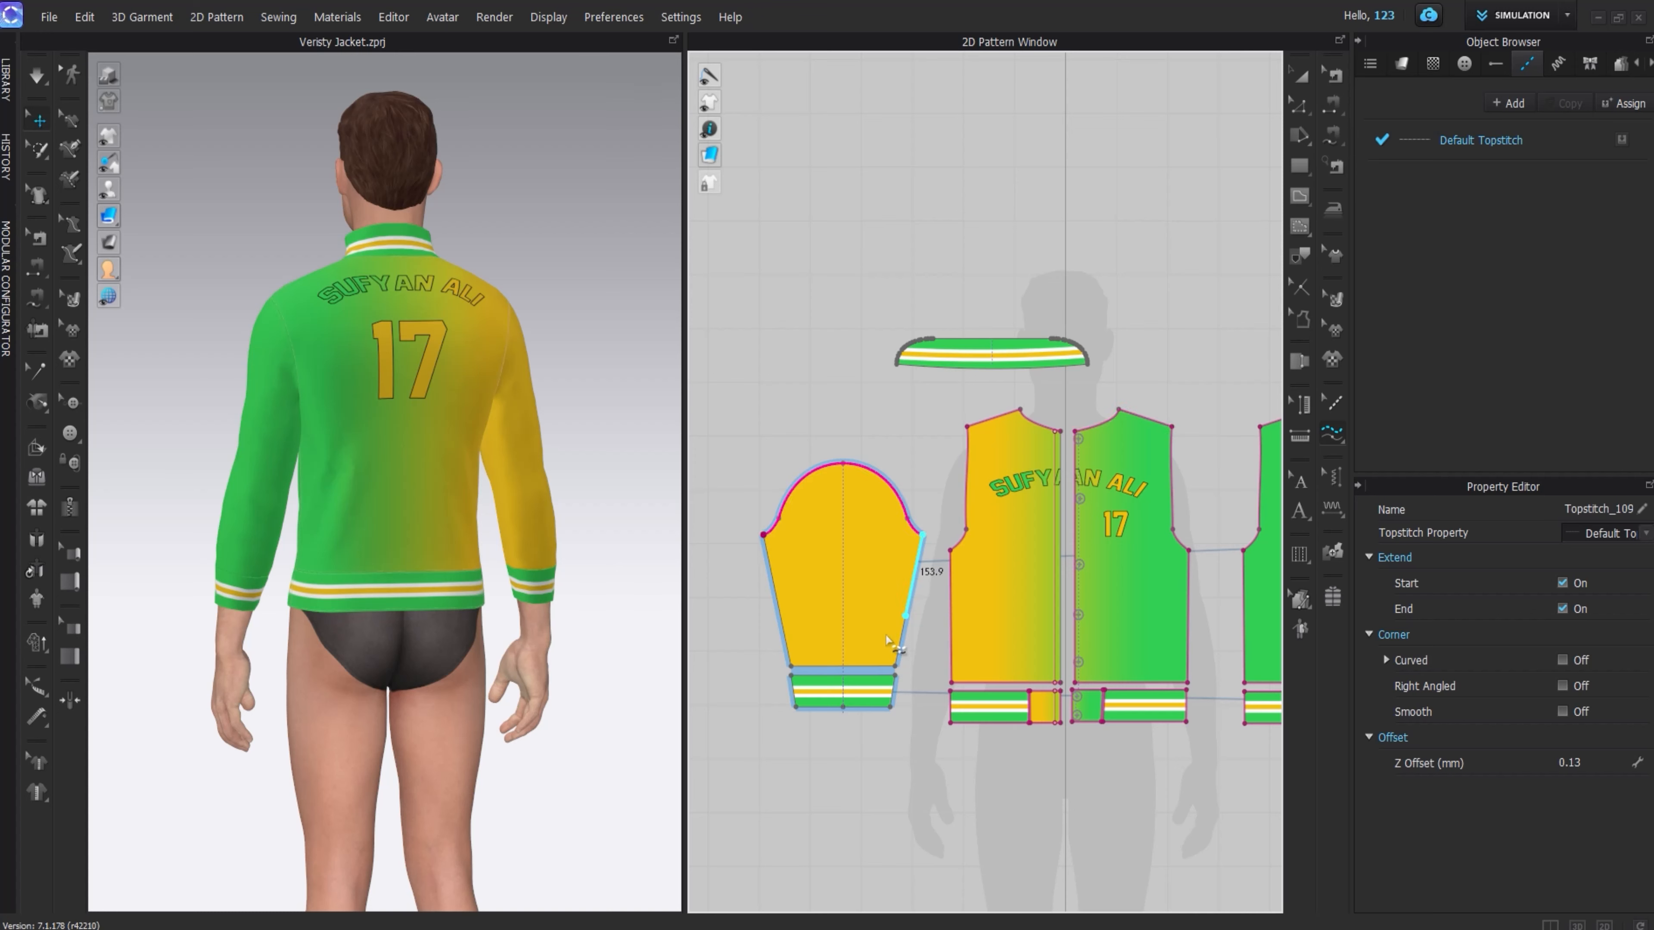
{"action": "left_click", "coordinate": [762, 536]}
{"action": "left_click", "coordinate": [791, 666]}
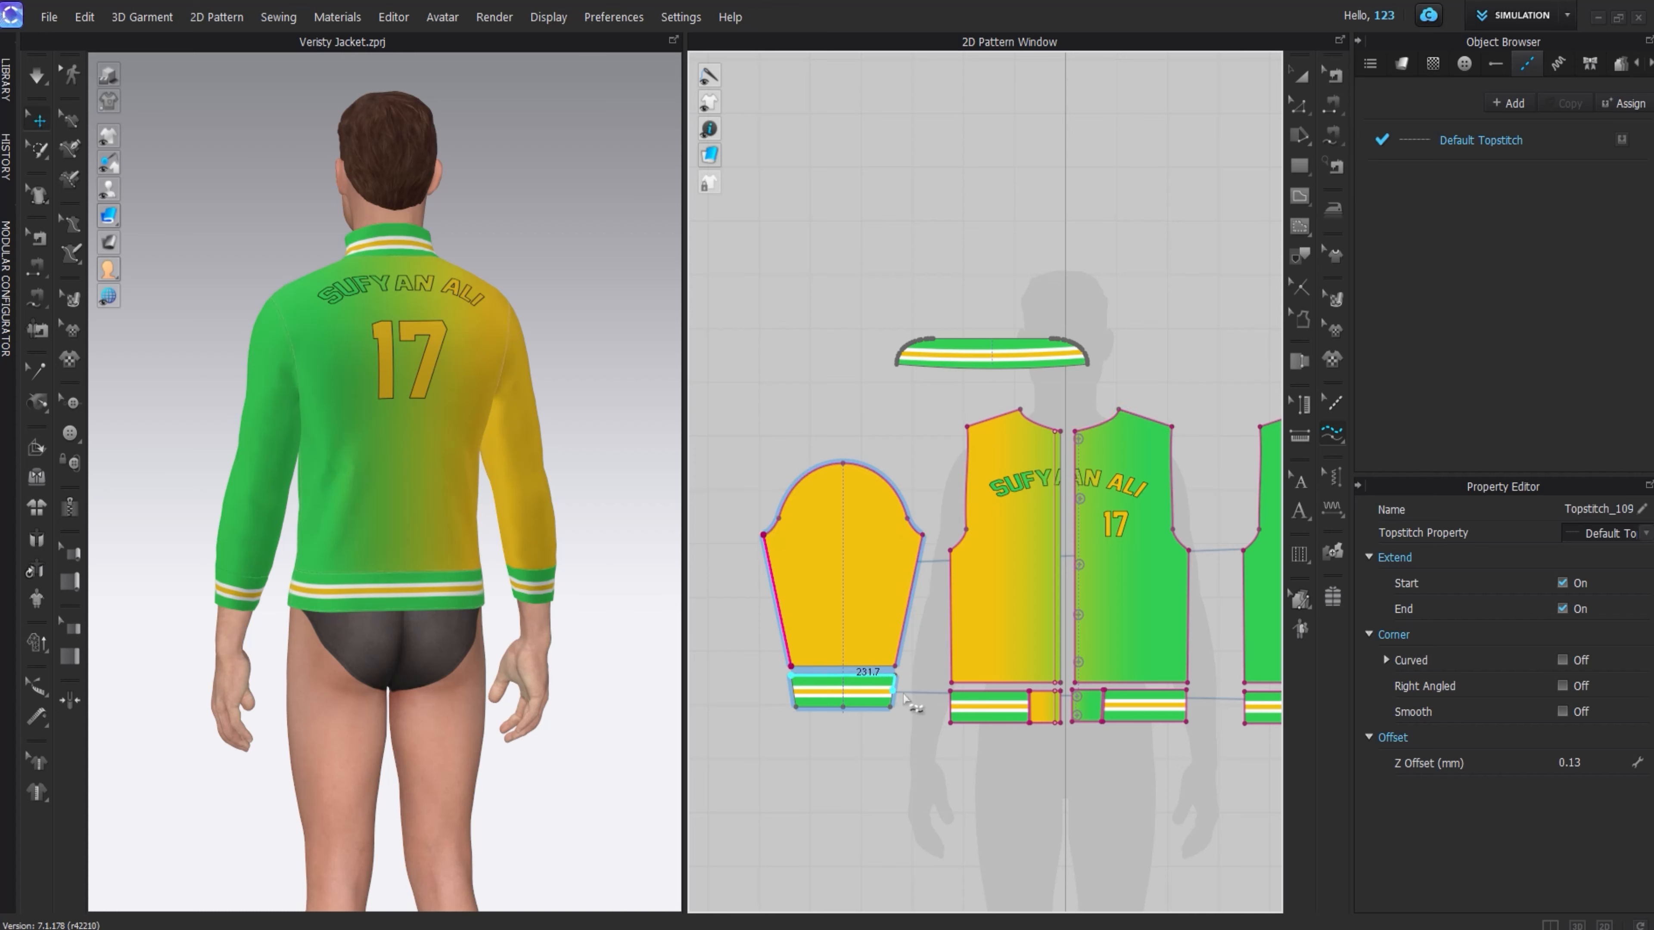
- Topstitch the edges of the yellow sleeve's striped cuff and leave the Free Topstitch tool
{"action": "left_click", "coordinate": [891, 680]}
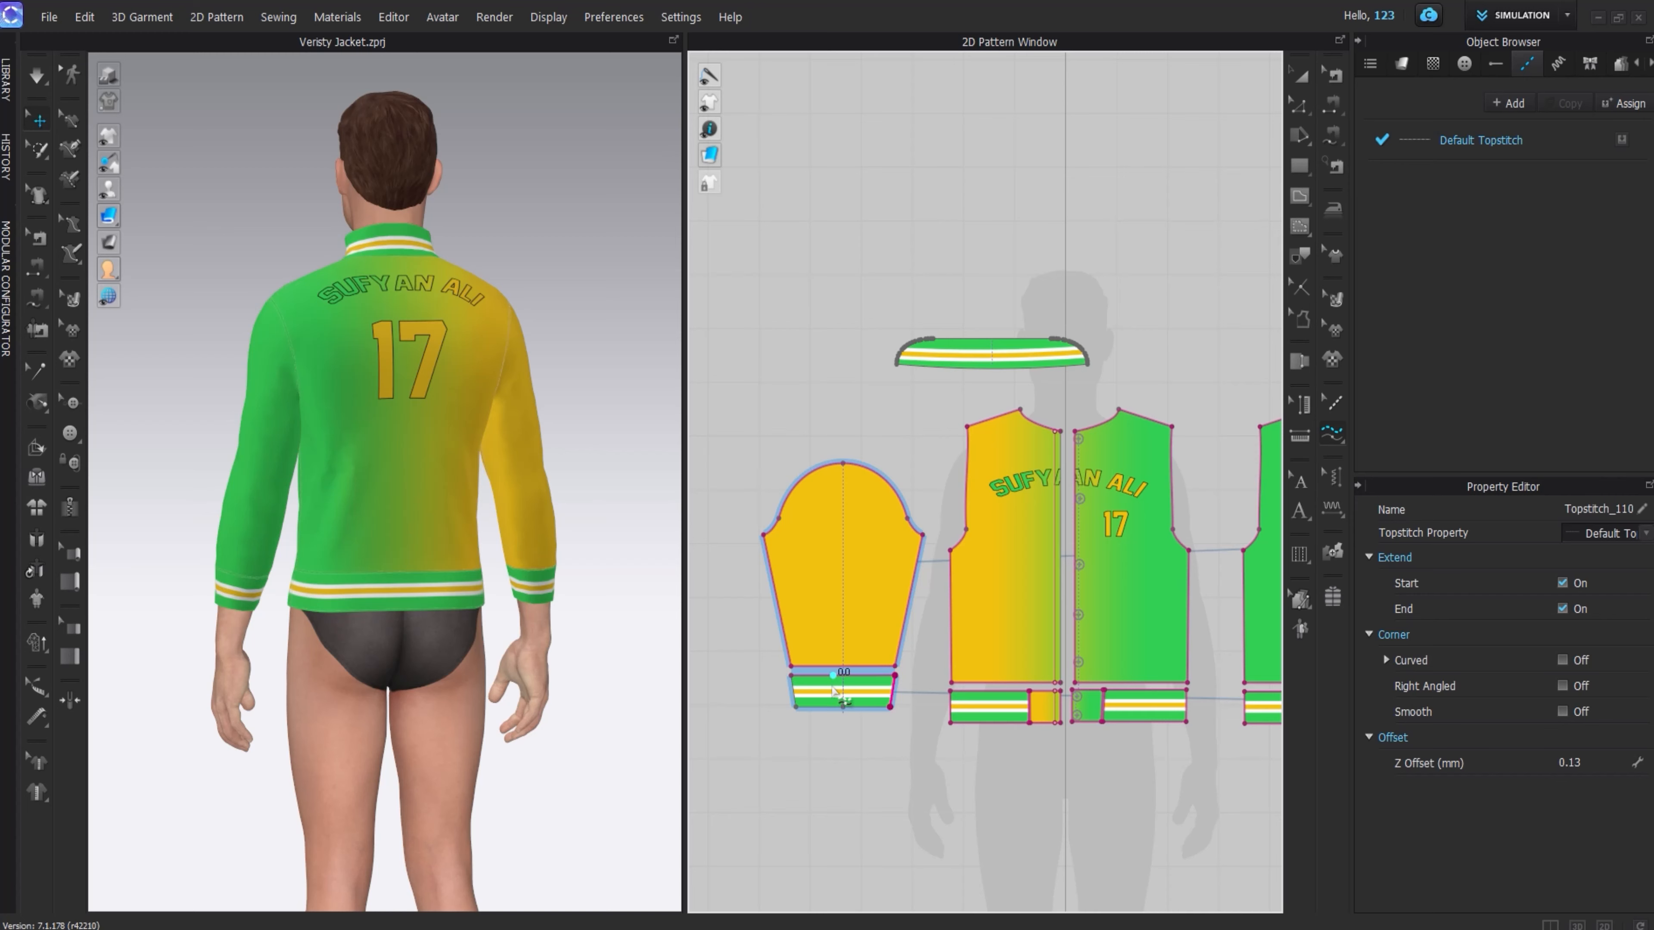
{"action": "left_click", "coordinate": [797, 709]}
{"action": "left_click", "coordinate": [893, 708]}
{"action": "left_click", "coordinate": [1334, 403]}
{"action": "key", "text": "Escape"}
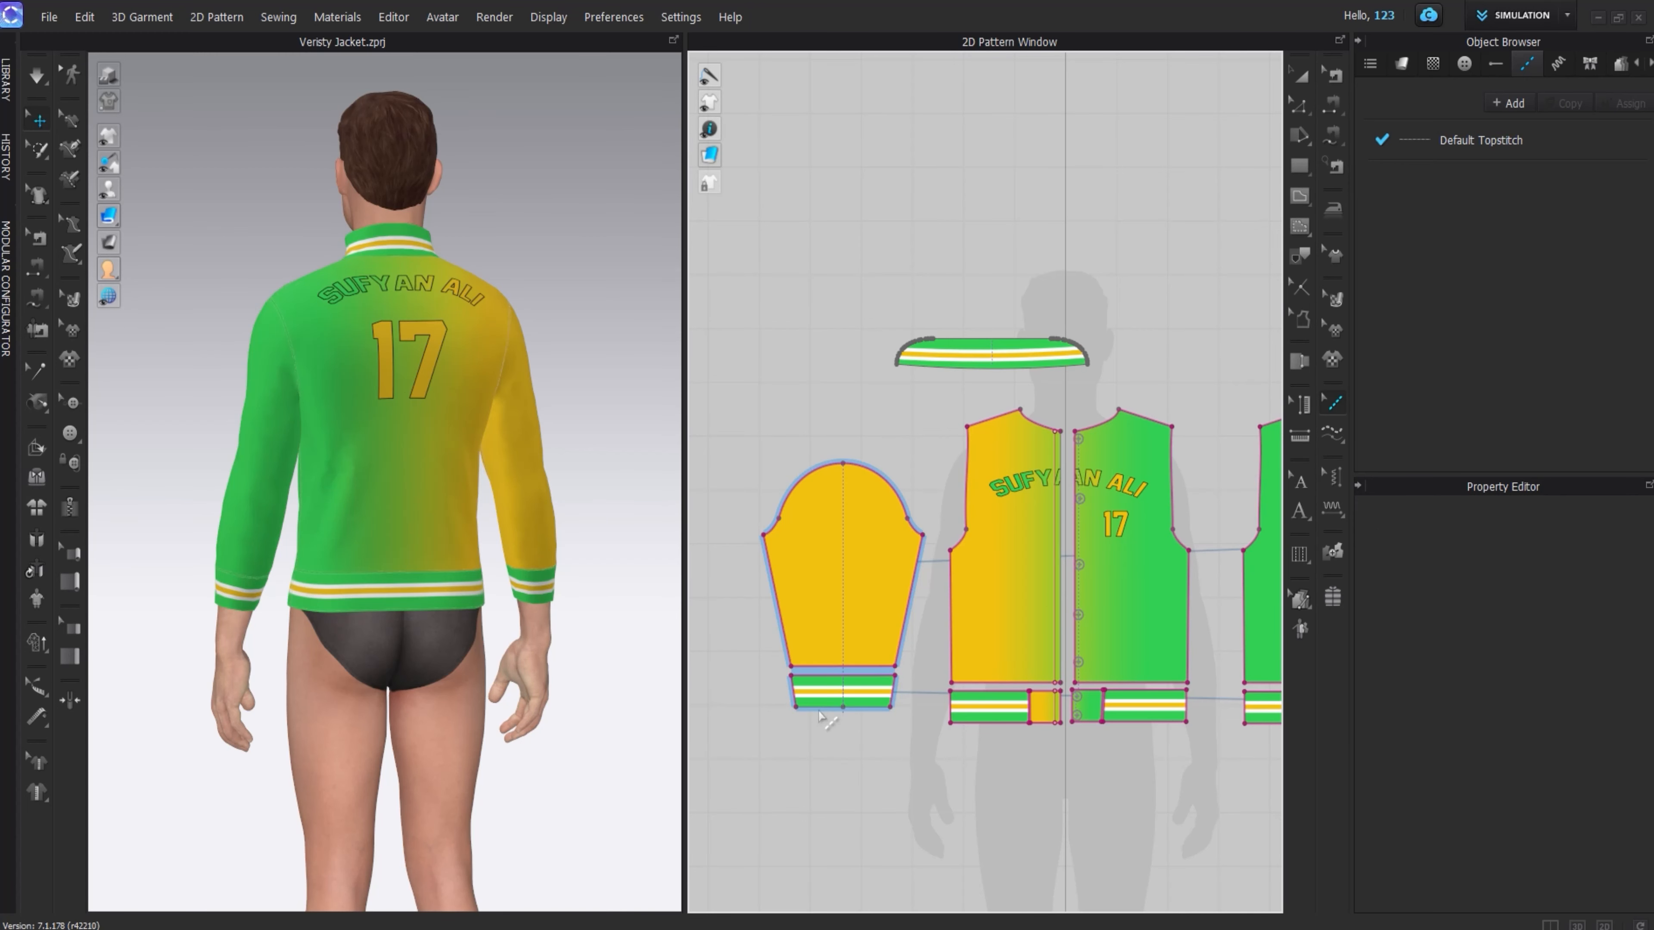
- Topstitch the collar's lower edge along its full length and leave the topstitch tool
{"action": "scroll", "coordinate": [834, 717], "scroll_direction": "down", "scroll_amount": 3}
{"action": "left_click", "coordinate": [1331, 435]}
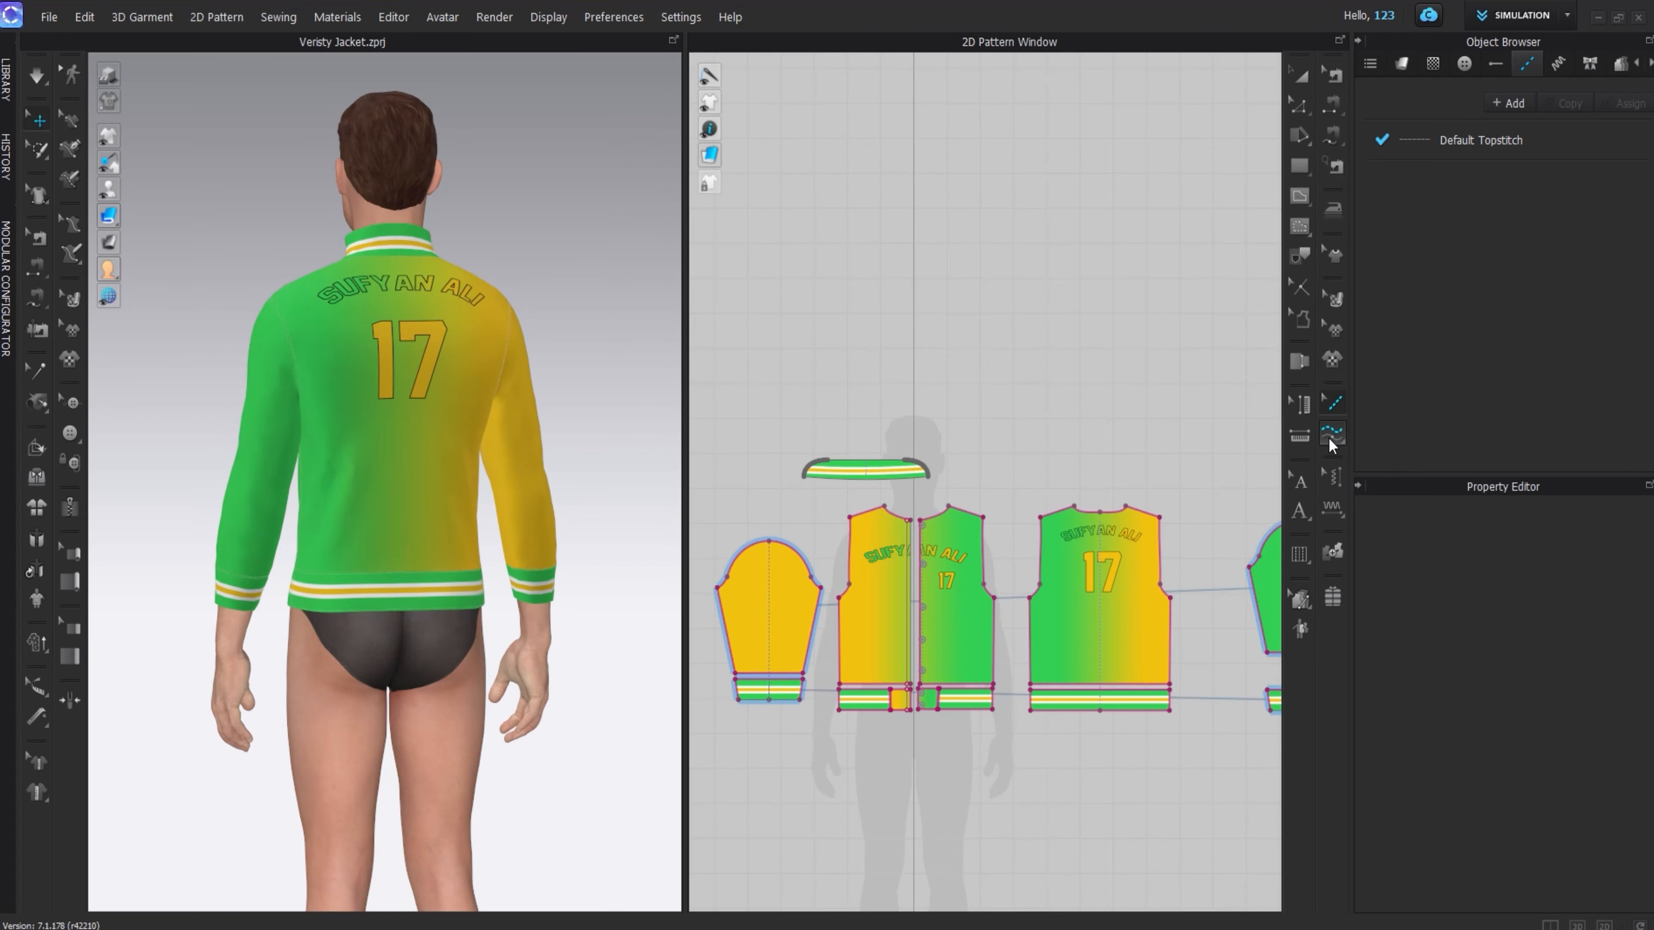
{"action": "left_click", "coordinate": [806, 478]}
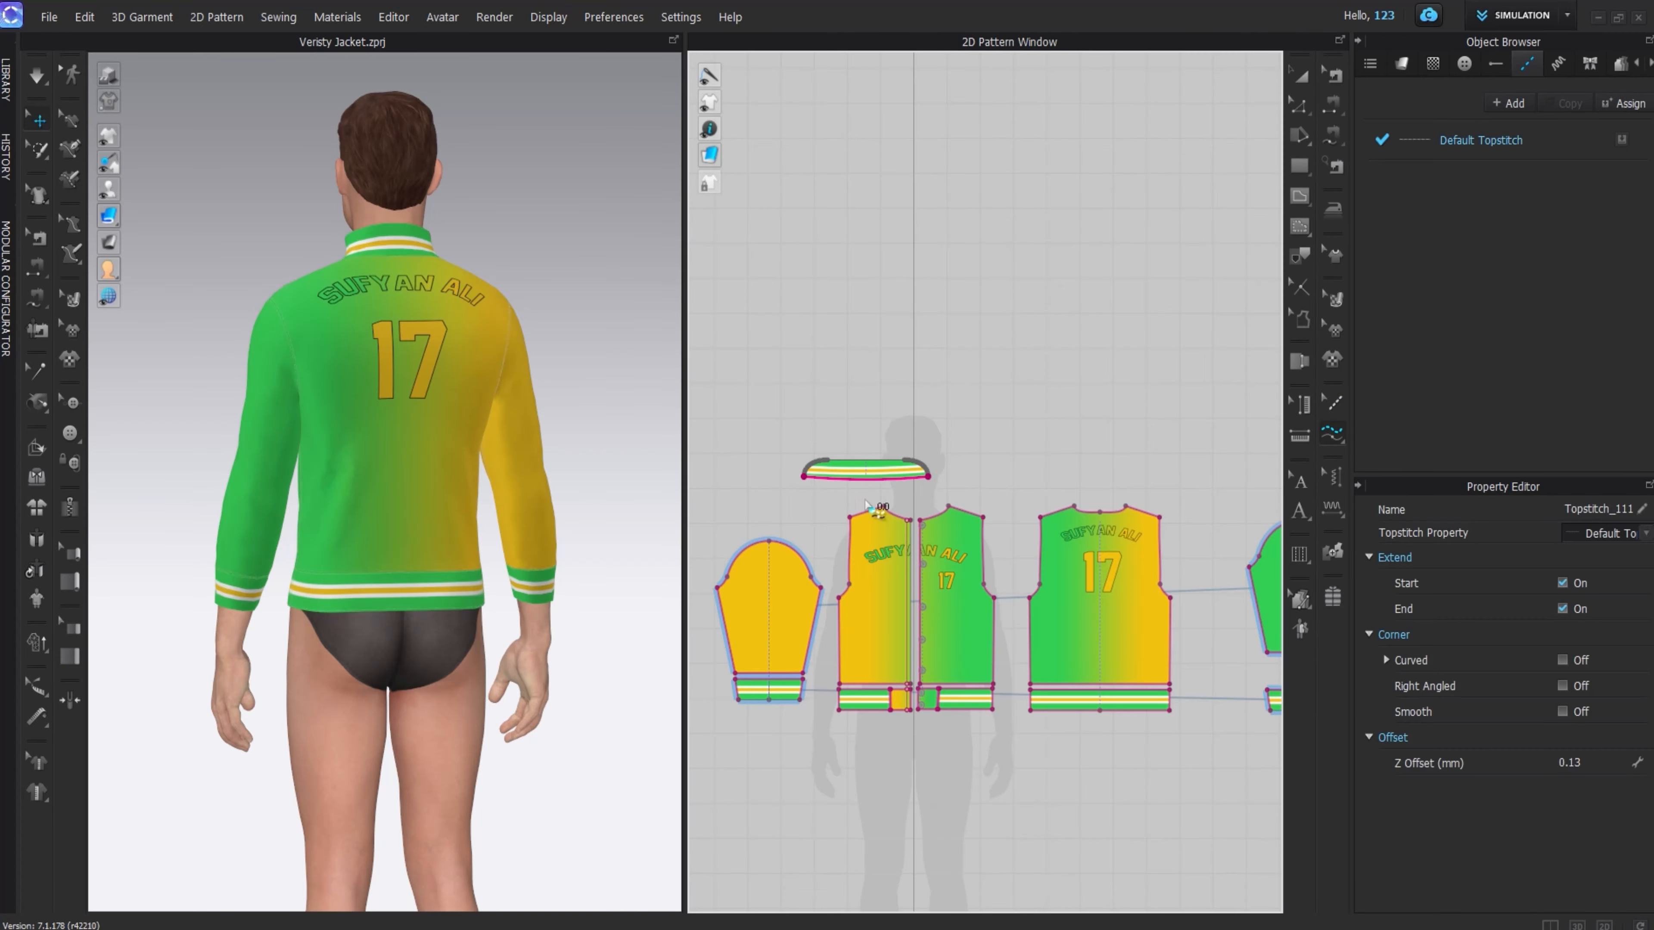
{"action": "left_click", "coordinate": [1302, 80]}
- Set the Default Topstitch color to olive #93951F, sampled from the jacket's front panel, and return to pattern selection
{"action": "key", "text": "2"}
{"action": "right_click_drag", "start_coordinate": [300, 635], "coordinate": [395, 650]}
{"action": "scroll", "coordinate": [325, 720], "scroll_direction": "up", "scroll_amount": 6}
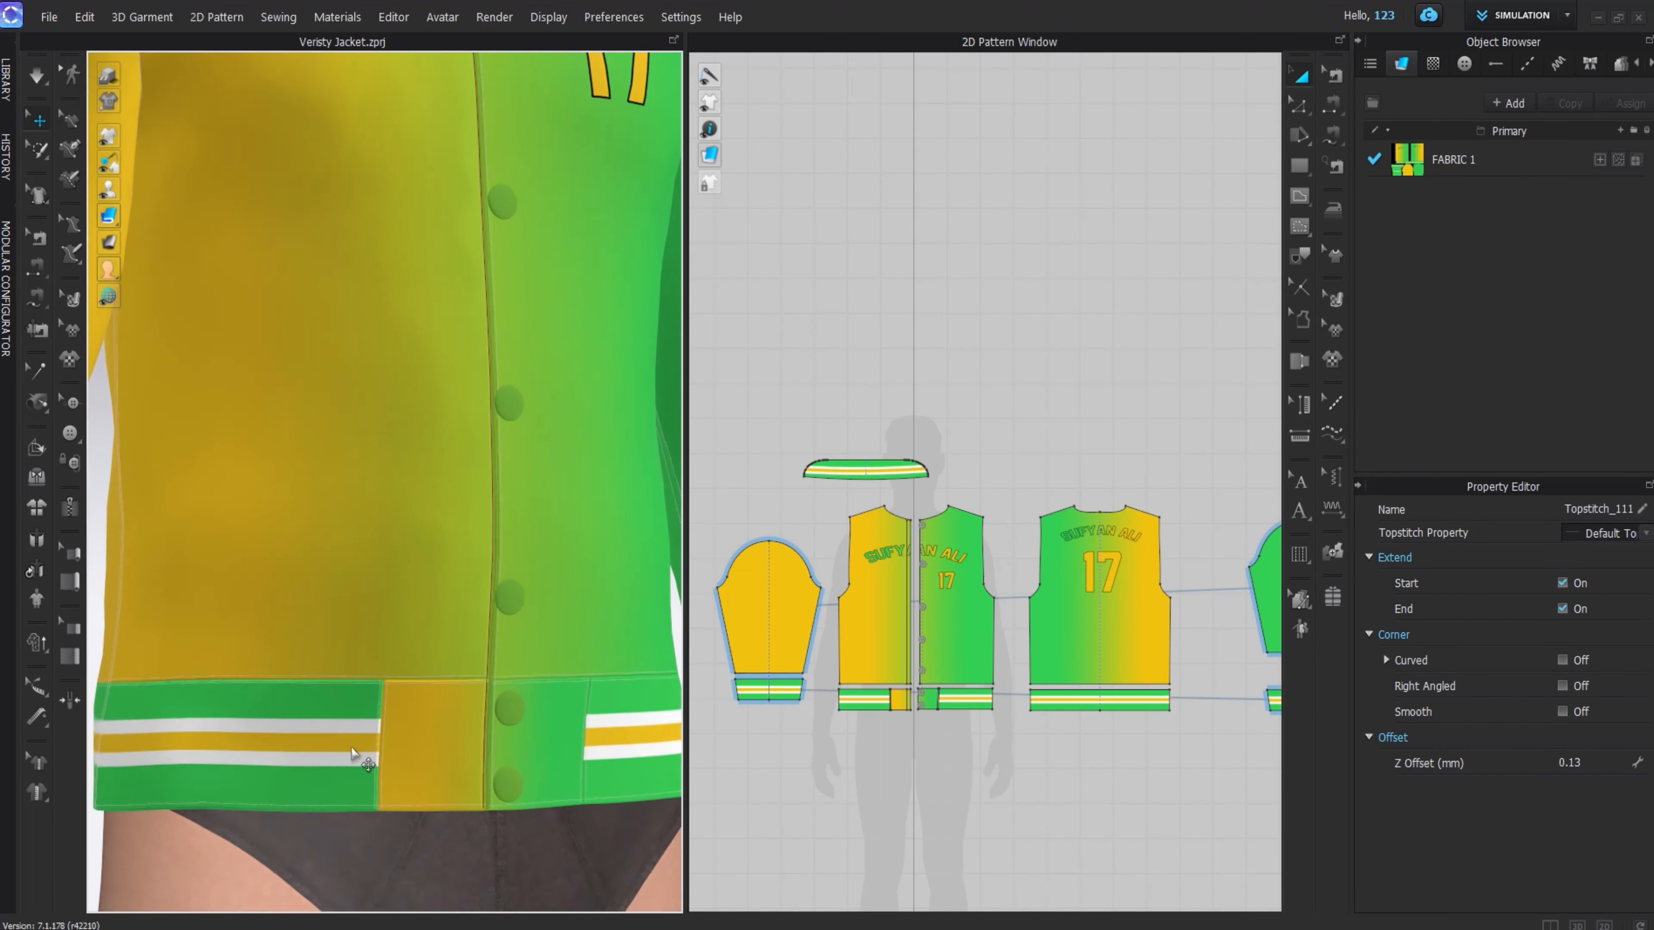
{"action": "left_click", "coordinate": [1525, 64]}
{"action": "left_click", "coordinate": [1547, 139]}
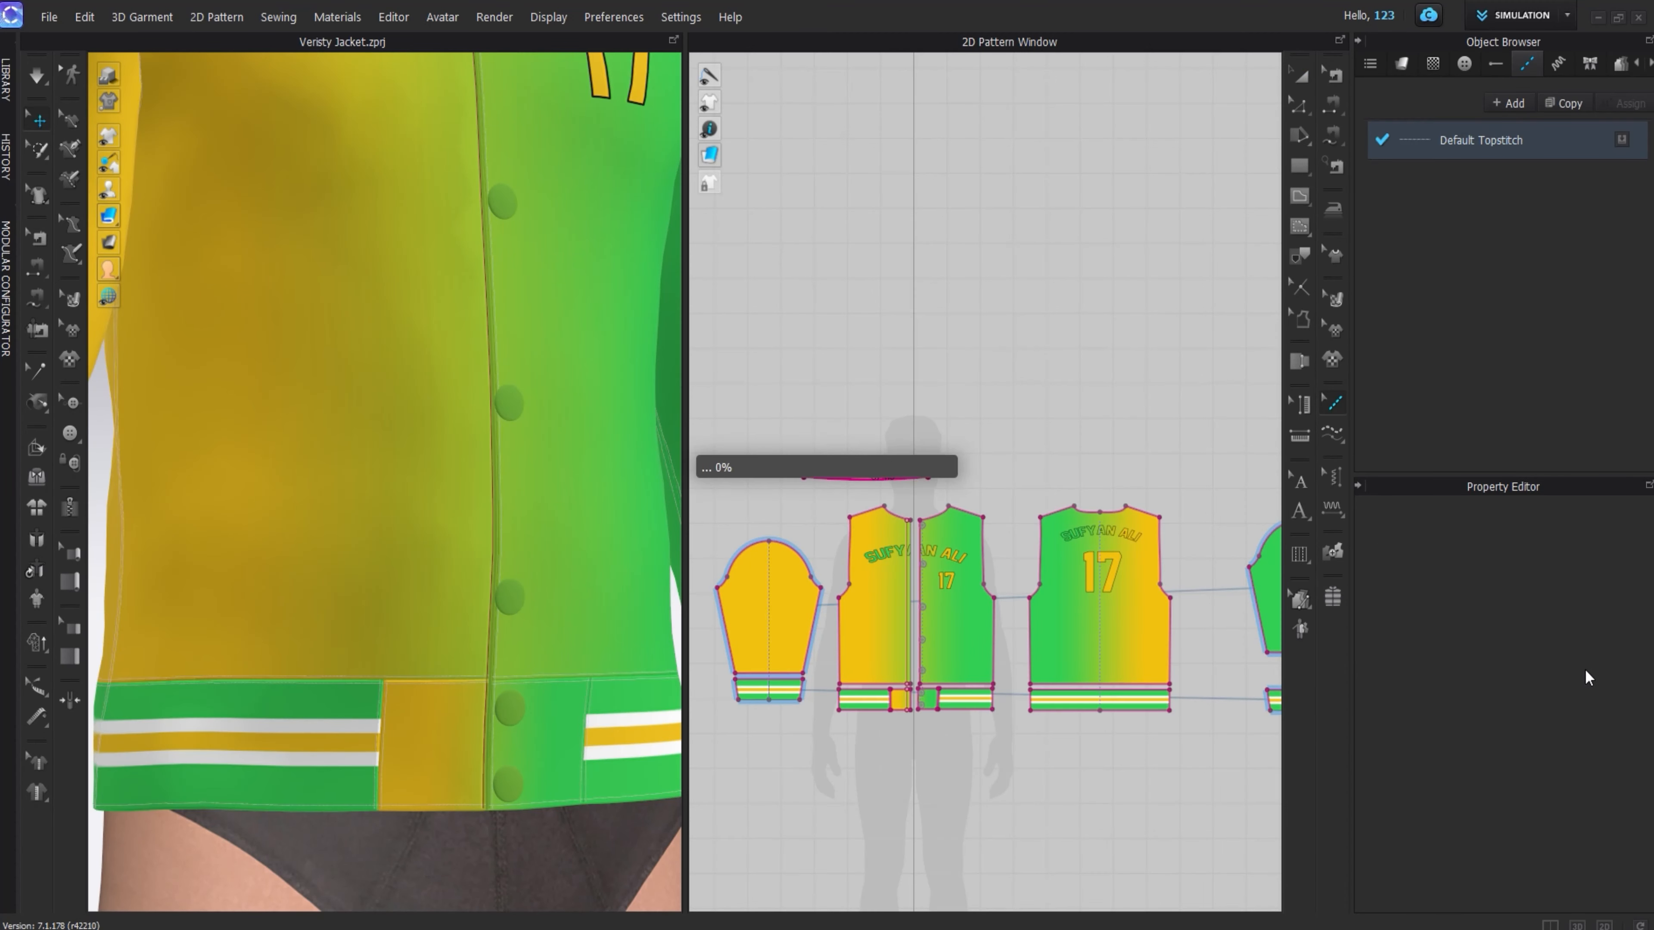
{"action": "scroll", "coordinate": [1586, 677], "scroll_direction": "down", "scroll_amount": 10}
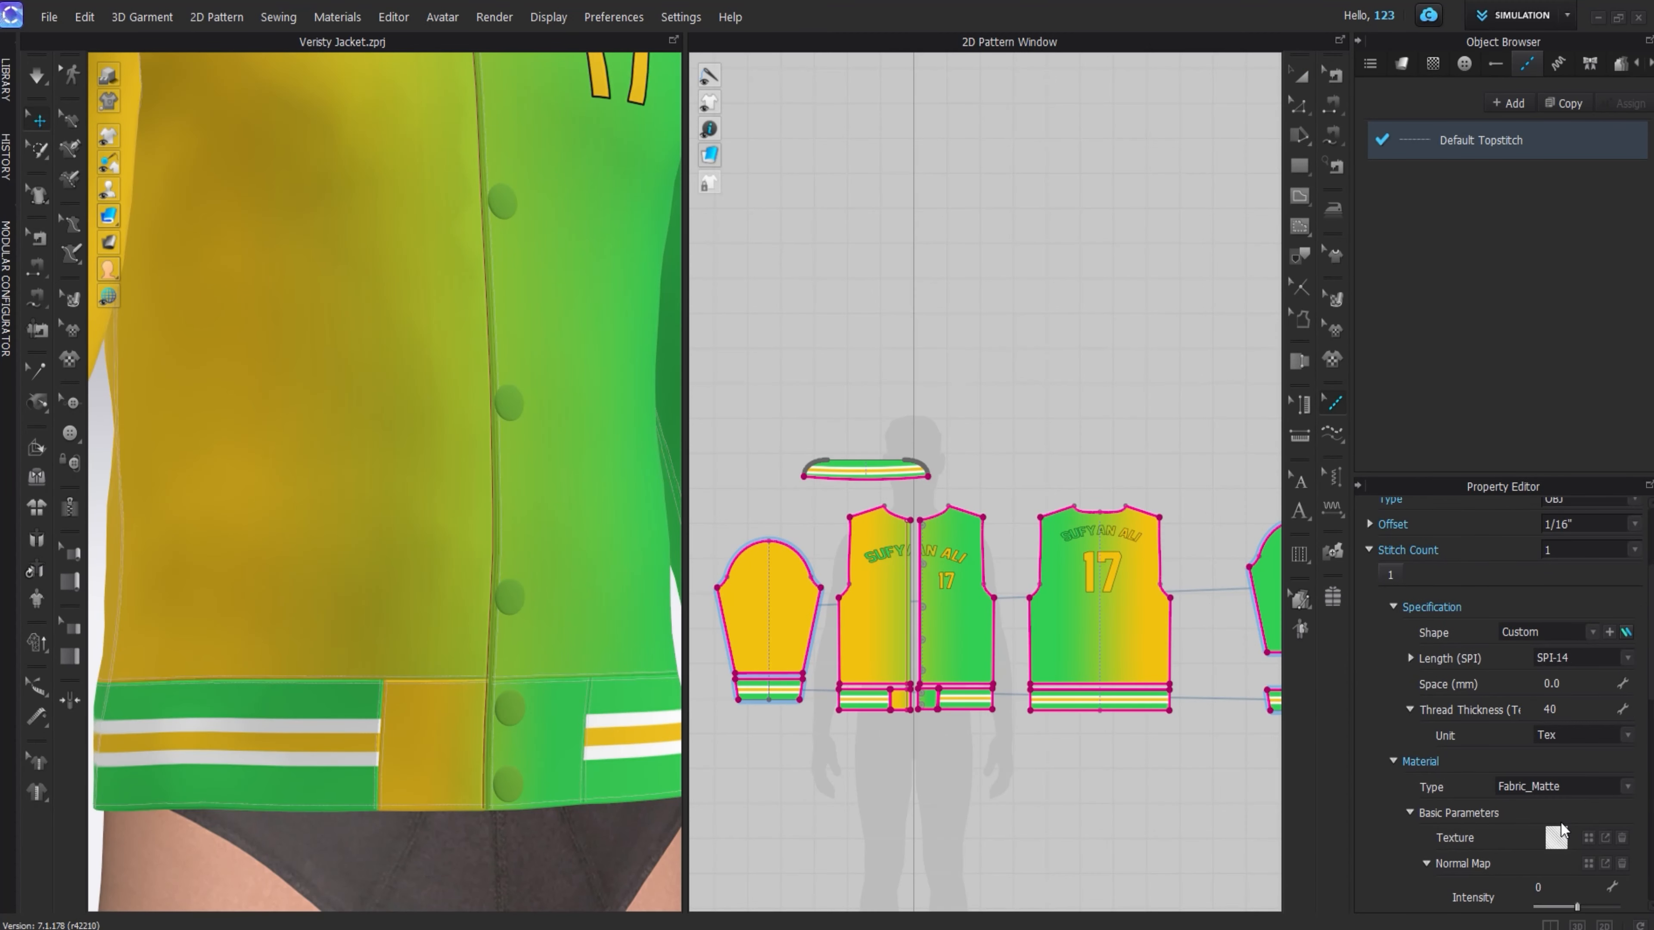
{"action": "left_click", "coordinate": [1623, 699]}
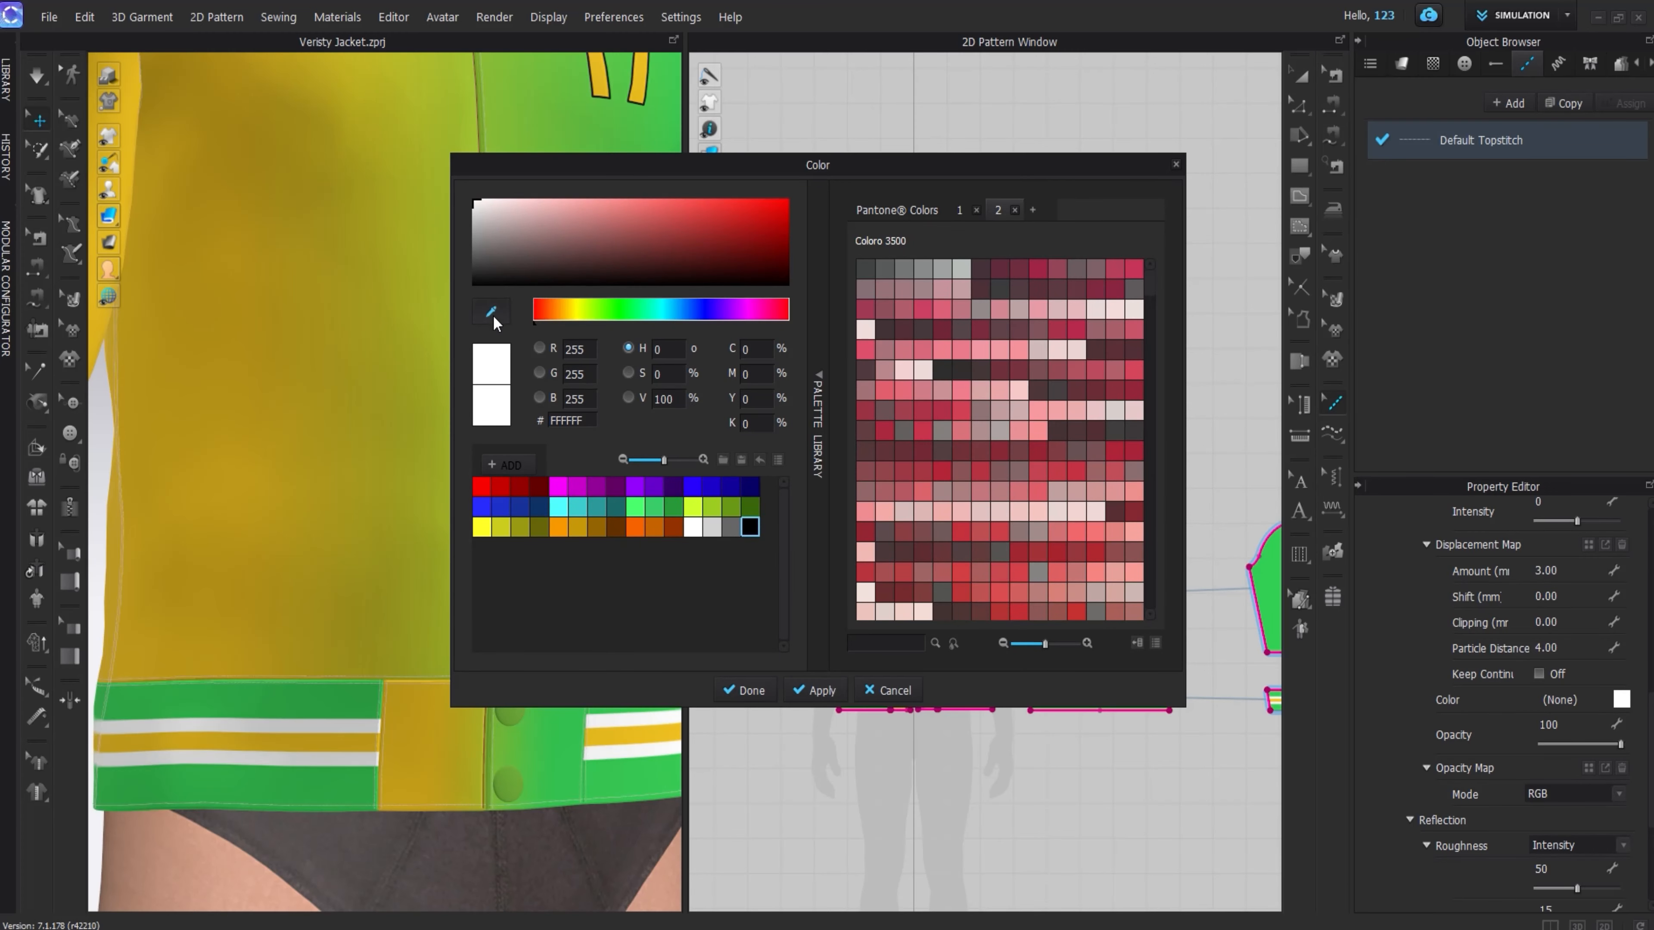
{"action": "left_click", "coordinate": [404, 642]}
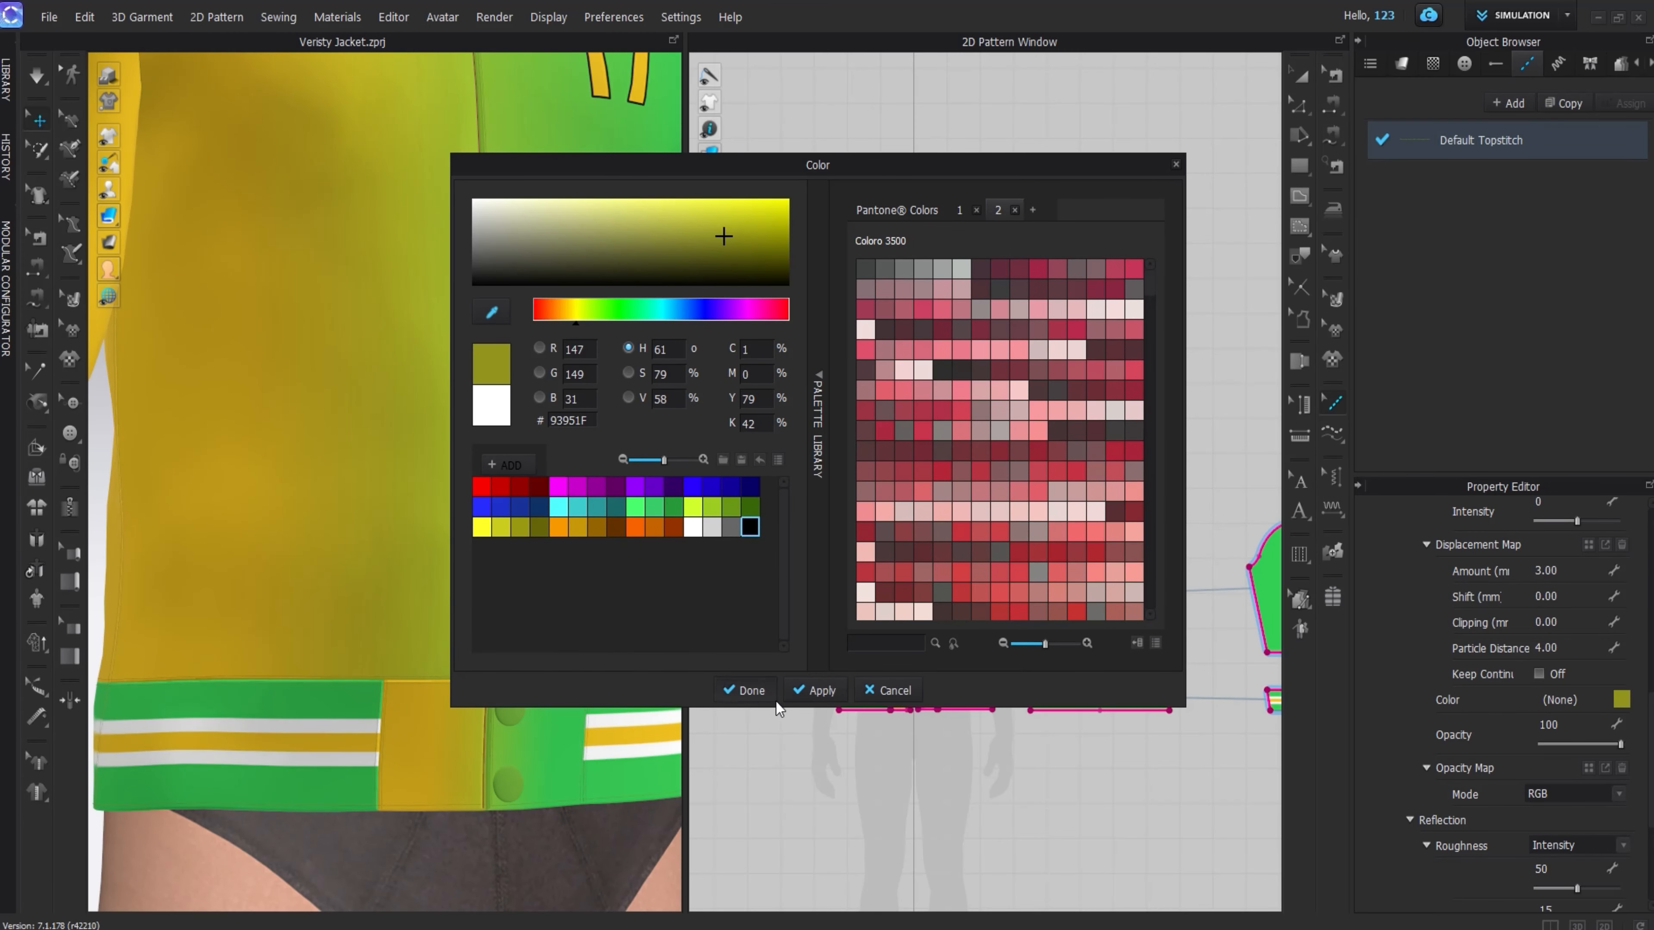
{"action": "left_click", "coordinate": [744, 690]}
{"action": "scroll", "coordinate": [403, 662], "scroll_direction": "down", "scroll_amount": 2}
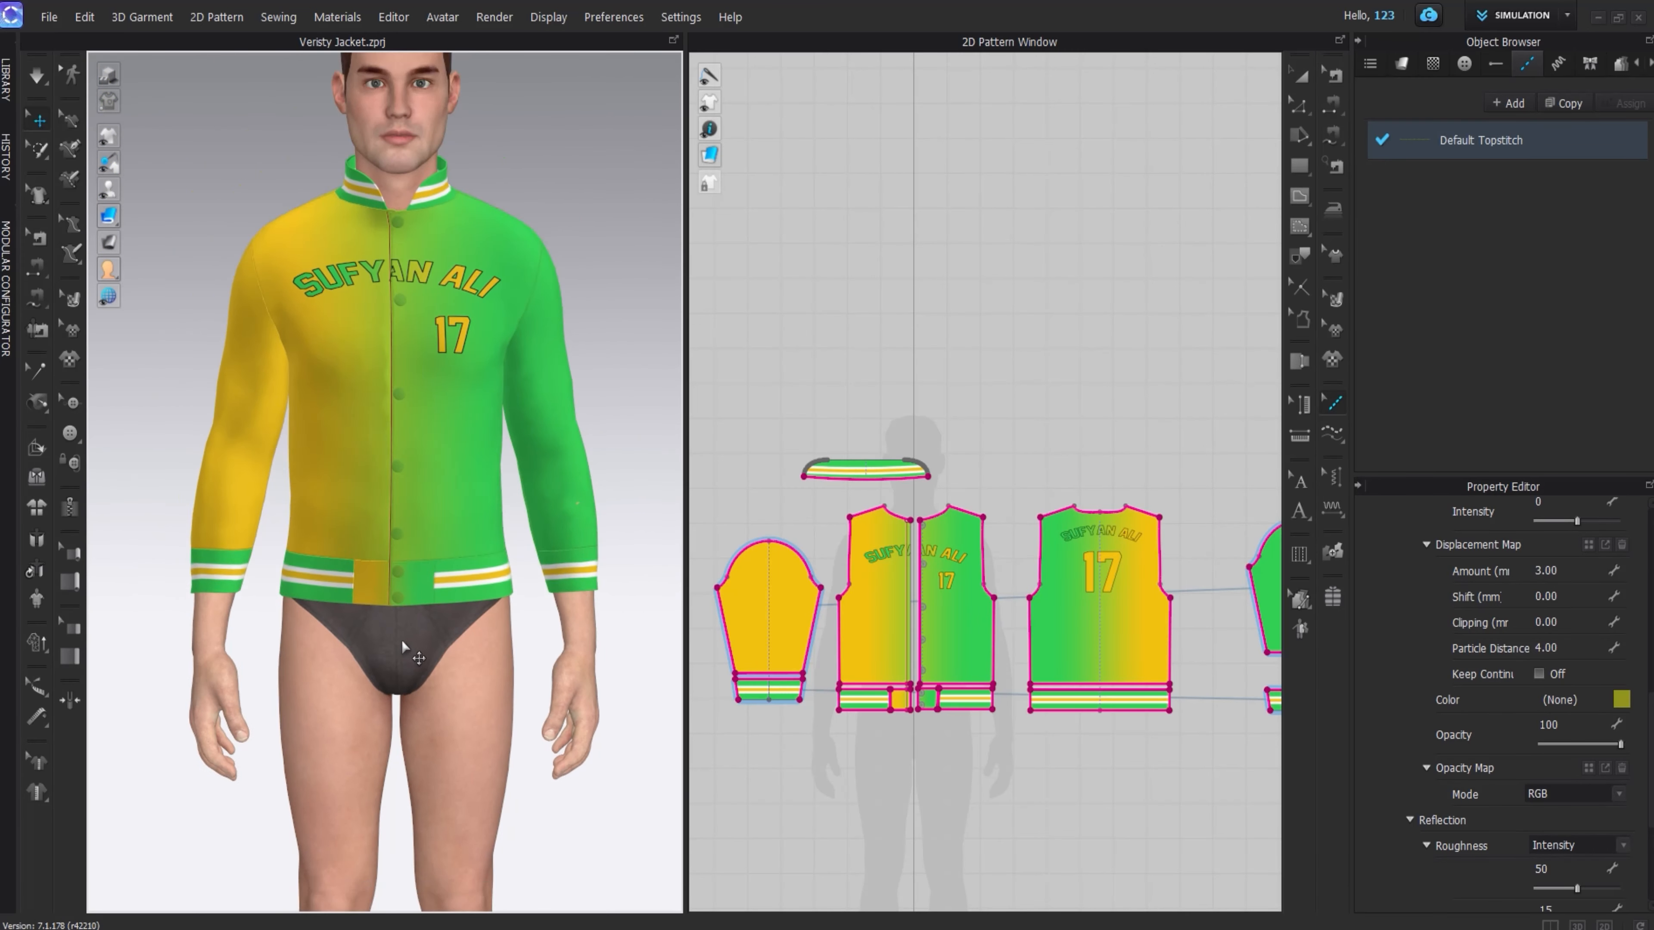
{"action": "left_click", "coordinate": [1302, 77]}
{"action": "scroll", "coordinate": [561, 461], "scroll_direction": "down", "scroll_amount": 2}
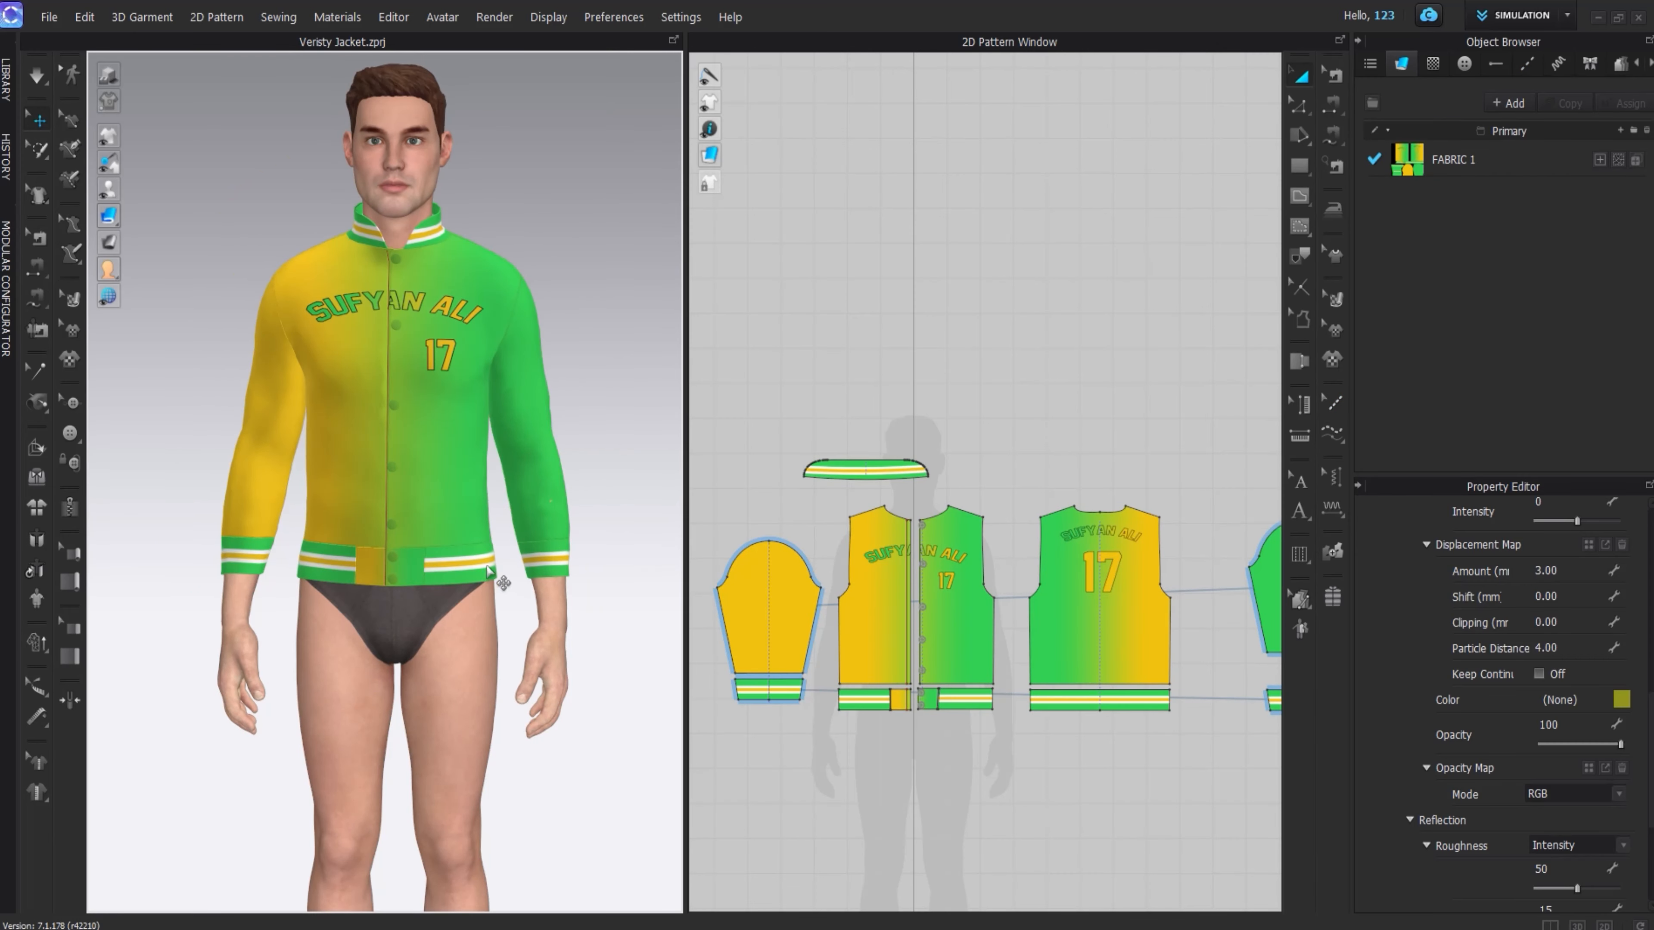